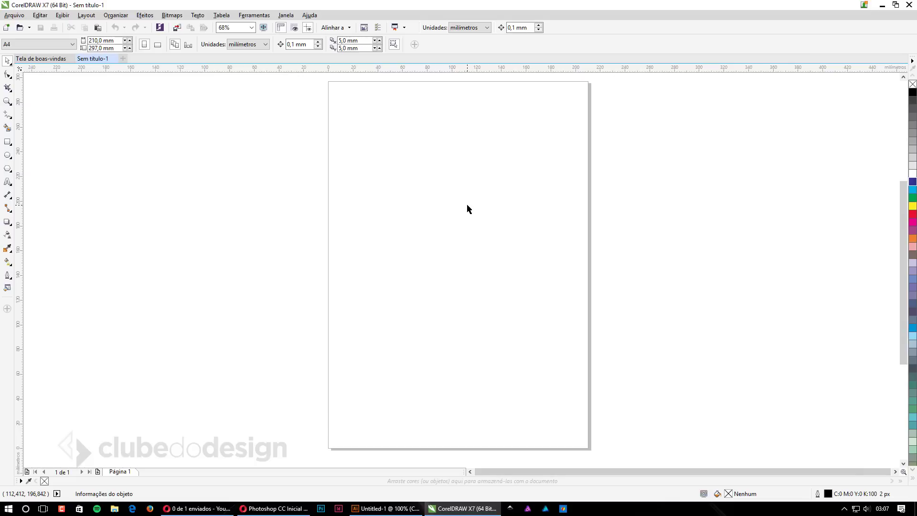
Step: Switch to the Photoshop CC Inicial course page in the Opera browser
click(274, 508)
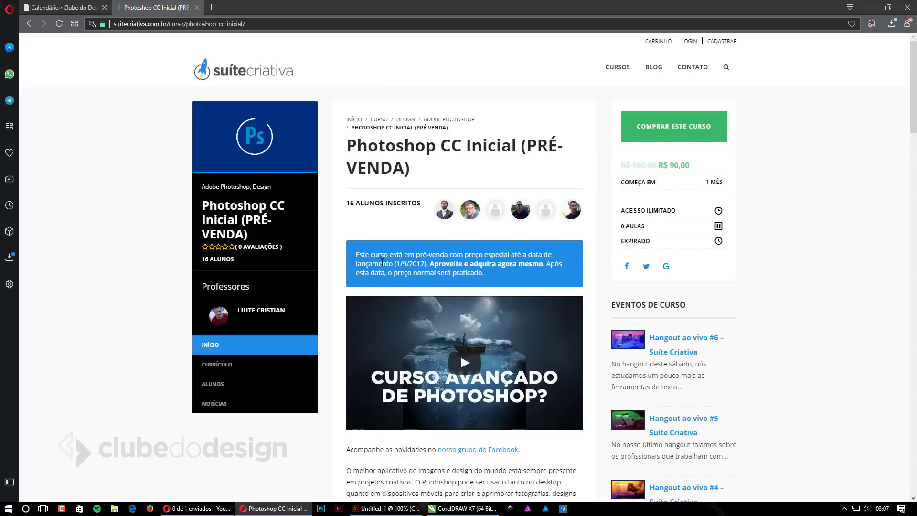
Step: Highlight the pre-sale notice and the R$ 90,00 course price on the page
click(392, 261)
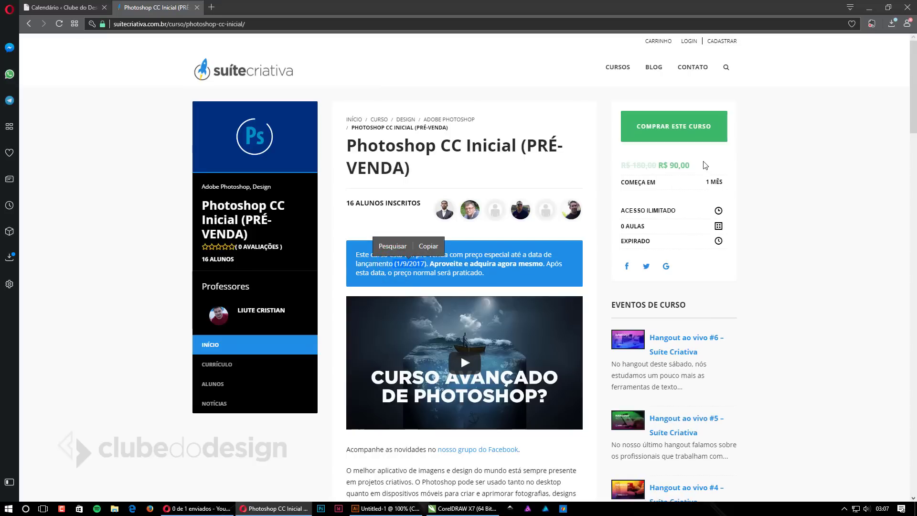
drag(693, 165, 661, 167)
click(800, 211)
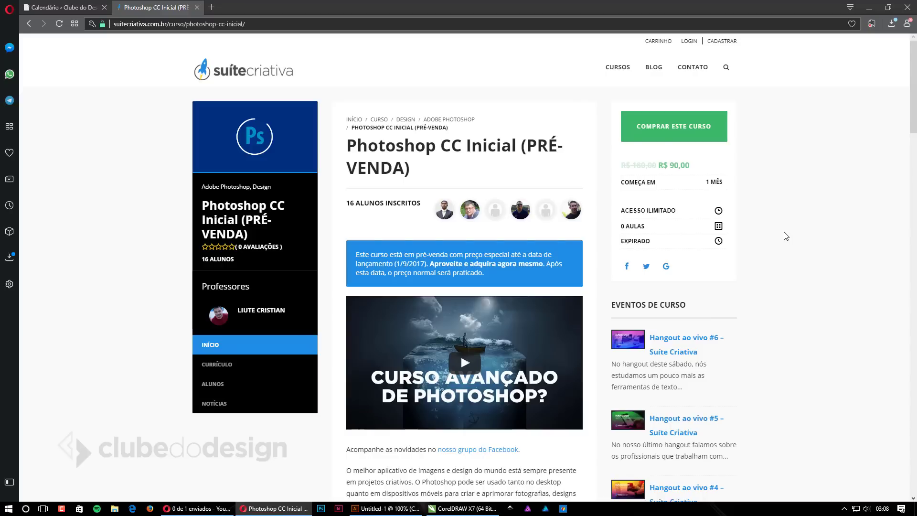
Step: Scroll down to the site footer and back up, then return to CorelDRAW
scroll(785, 236, down, 5)
scroll(767, 255, down, 10)
scroll(587, 303, down, 10)
scroll(579, 307, down, 10)
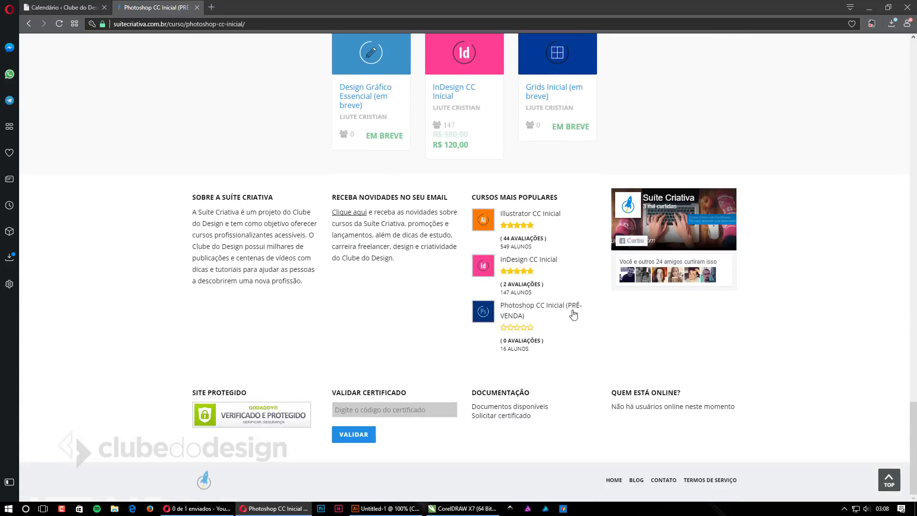
scroll(573, 313, up, 5)
scroll(549, 329, up, 10)
scroll(526, 346, up, 10)
scroll(478, 377, up, 10)
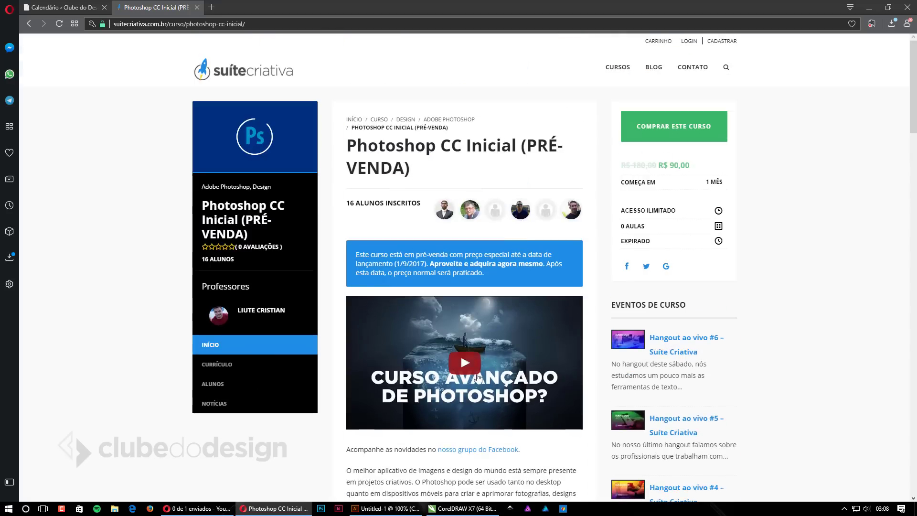
key(alt+Tab)
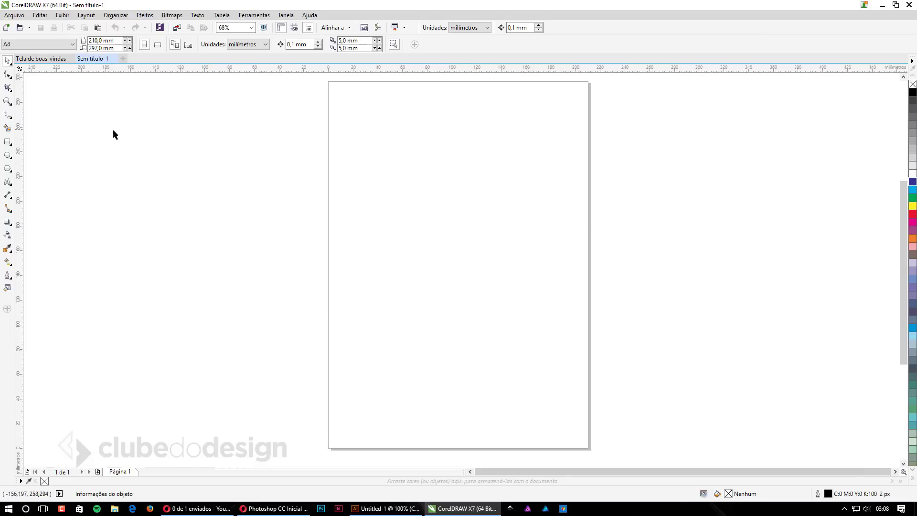
Step: Draw an 84 × 71 mm rectangle near the page top and fill it blue C100 M100 Y0 K0
click(8, 142)
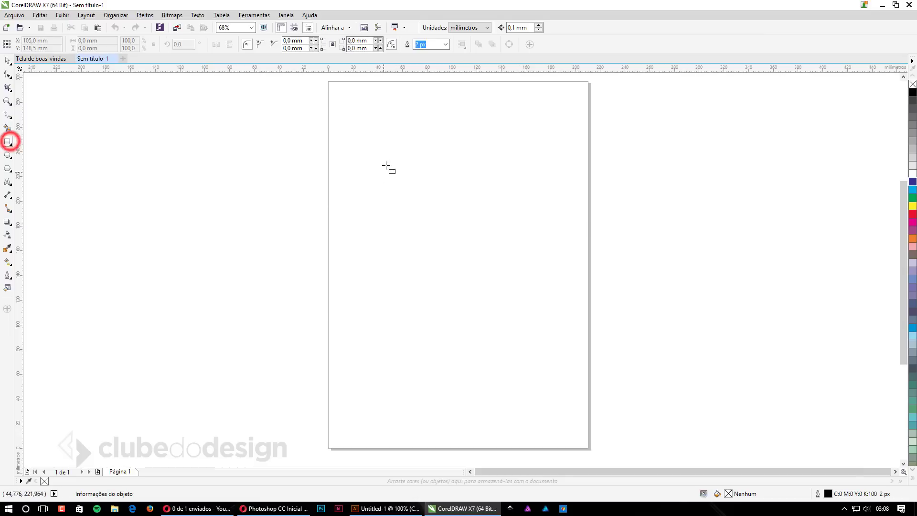
drag(398, 138, 502, 226)
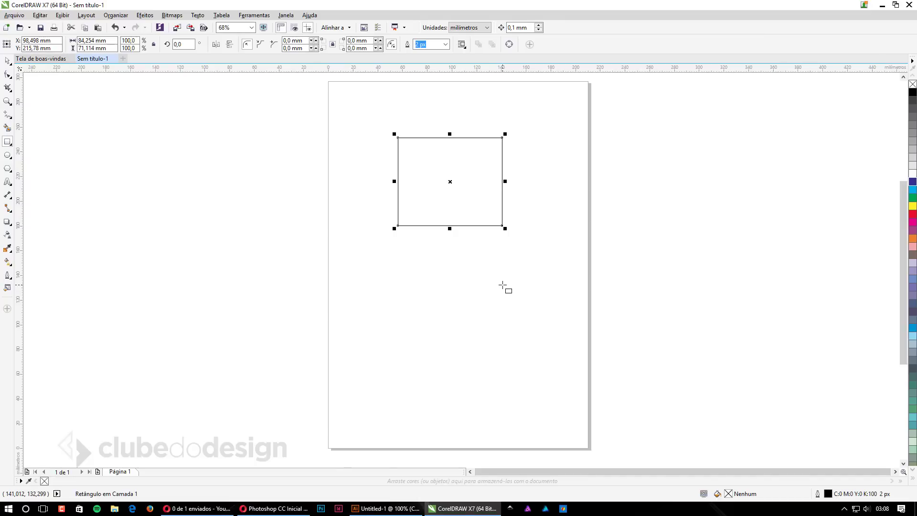
click(911, 182)
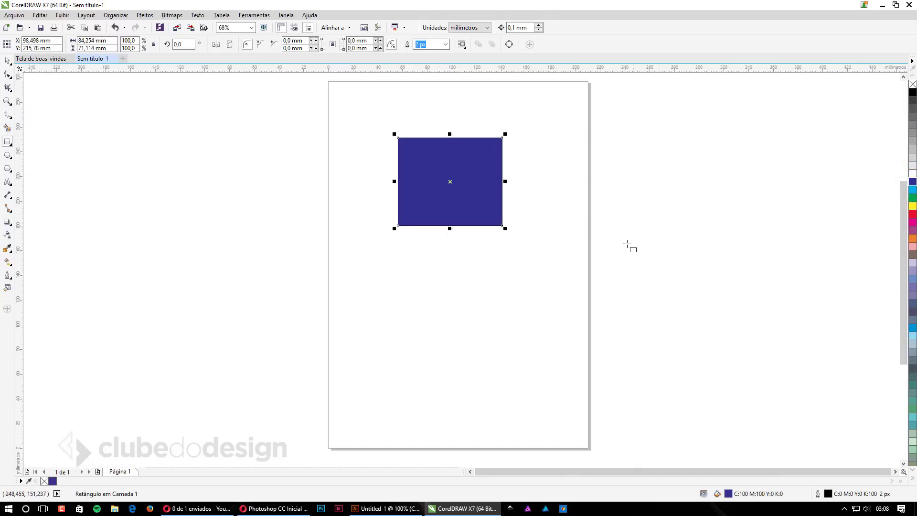
Step: Outline the blue rectangle in magenta C0 M100 Y0 K0, 2 px wide
scroll(506, 219, up, 5)
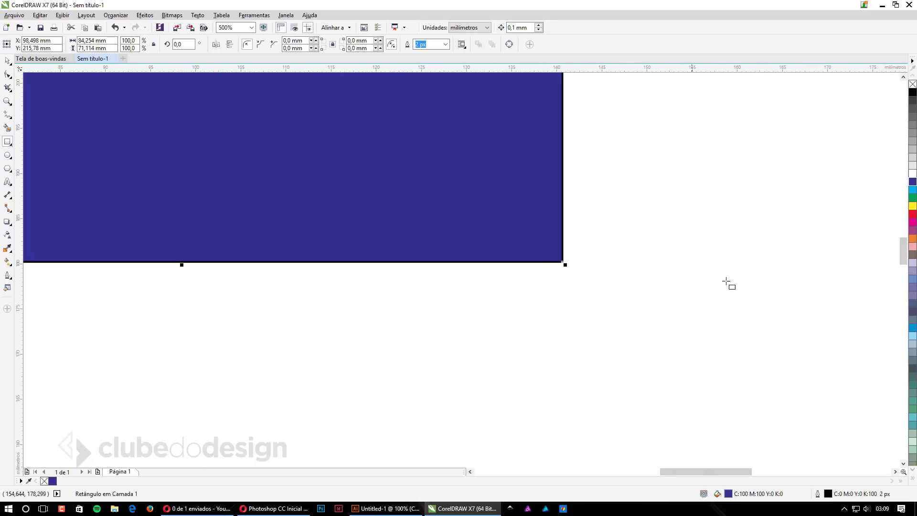
right_click(913, 224)
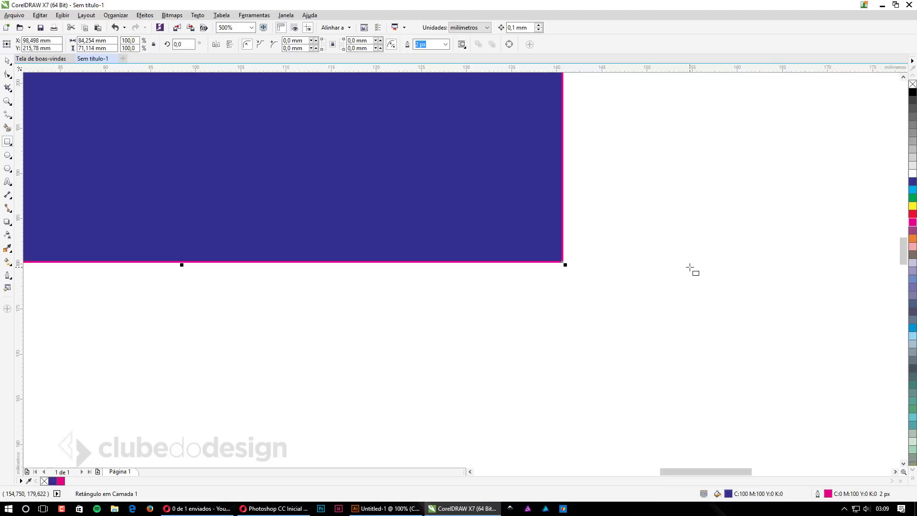
scroll(411, 213, down, 3)
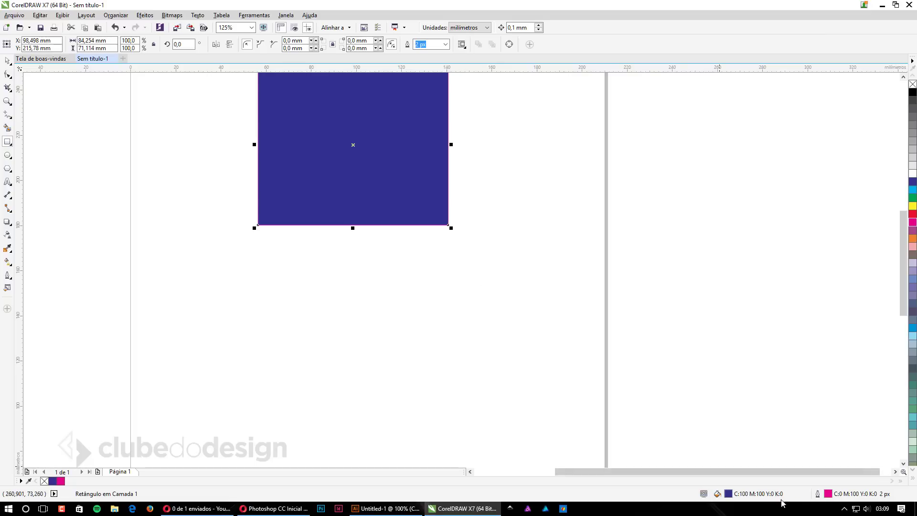
Step: Lighten the rectangle's blue fill to #424E9E in the Editar preenchimento dialog
double_click(728, 494)
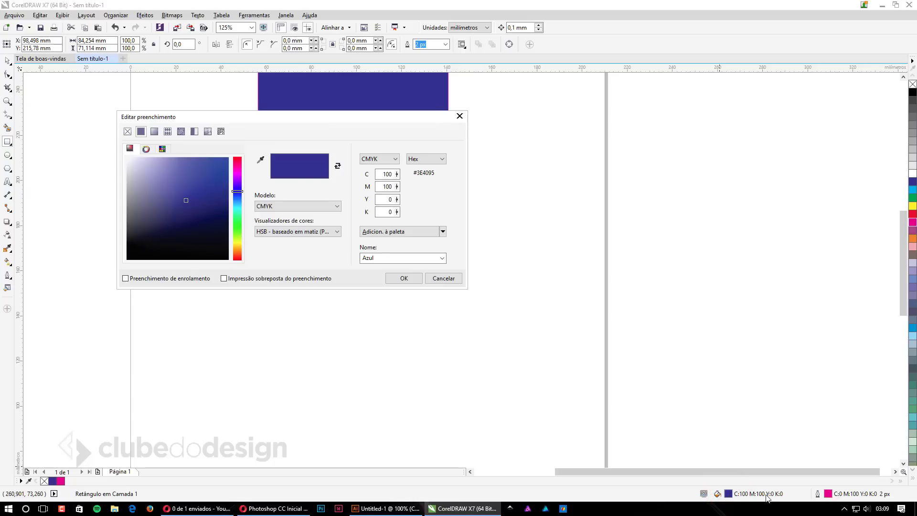
drag(289, 117, 275, 144)
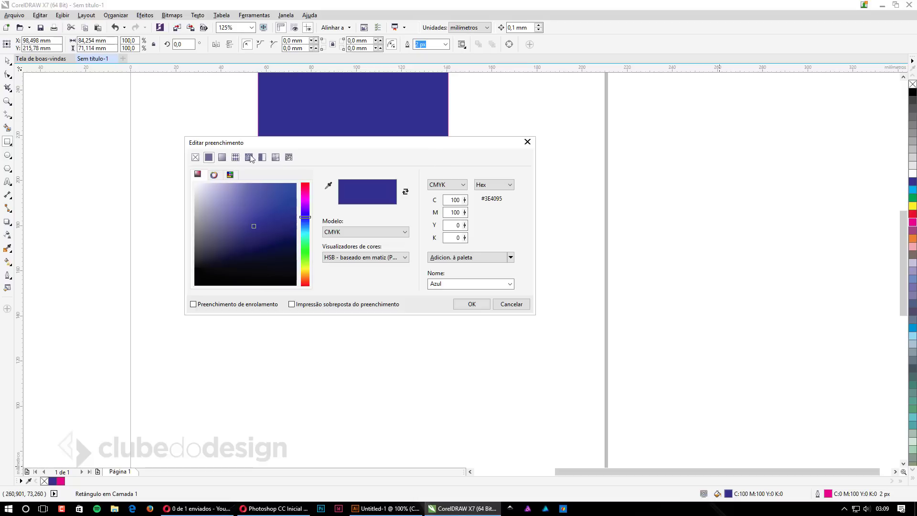
click(250, 215)
mouse_move(248, 218)
mouse_down()
mouse_move(282, 233)
mouse_move(238, 219)
mouse_up()
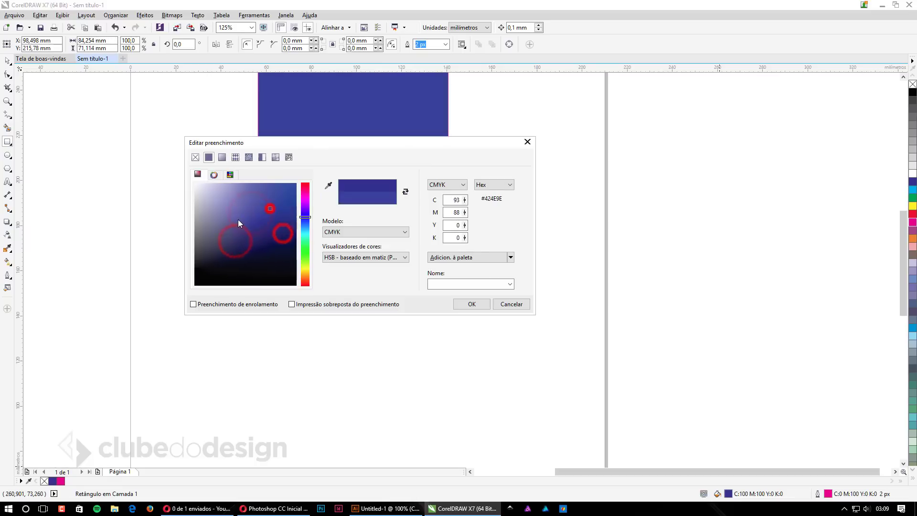
Step: Turn the fill light blue #00A6FF on the colour harmony wheel
click(213, 175)
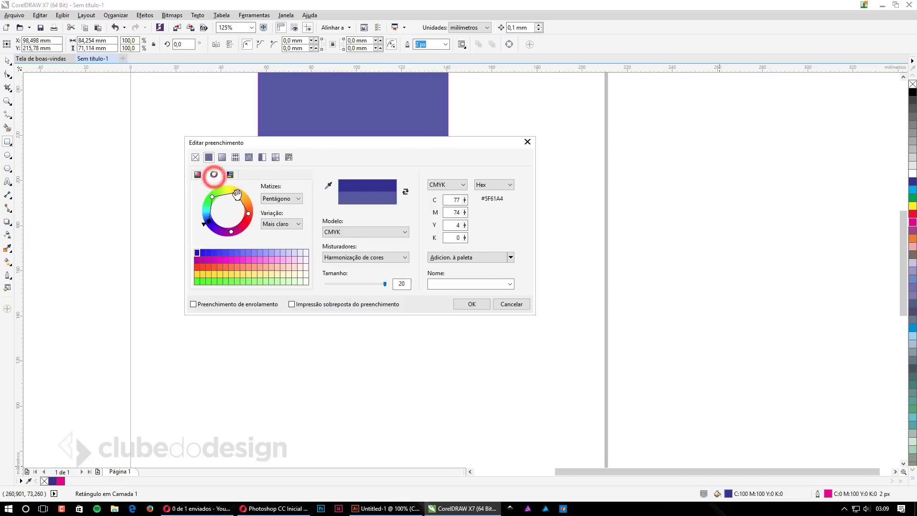
mouse_move(235, 192)
mouse_down()
mouse_move(244, 198)
mouse_move(236, 192)
mouse_up()
drag(203, 224, 206, 215)
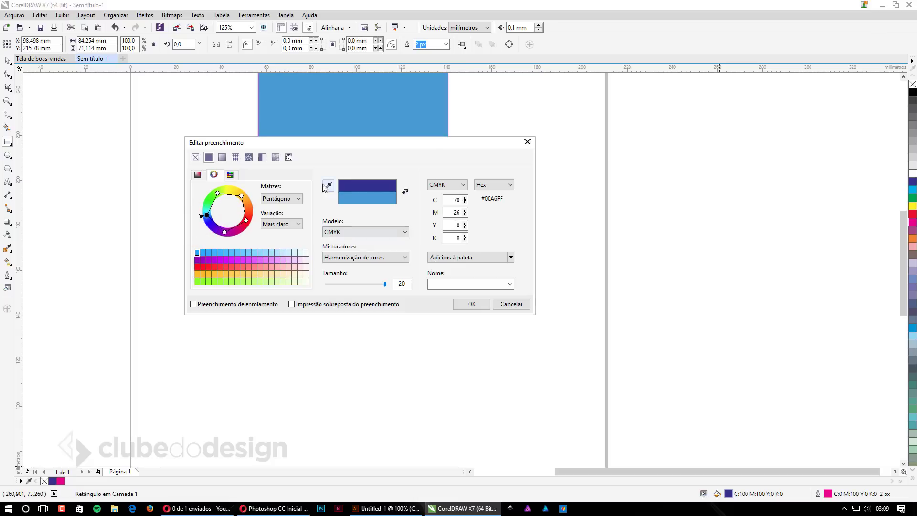
Step: Try the Triângulo1, Primária and Complementar harmonies, then settle on Retângulo
click(294, 200)
click(276, 222)
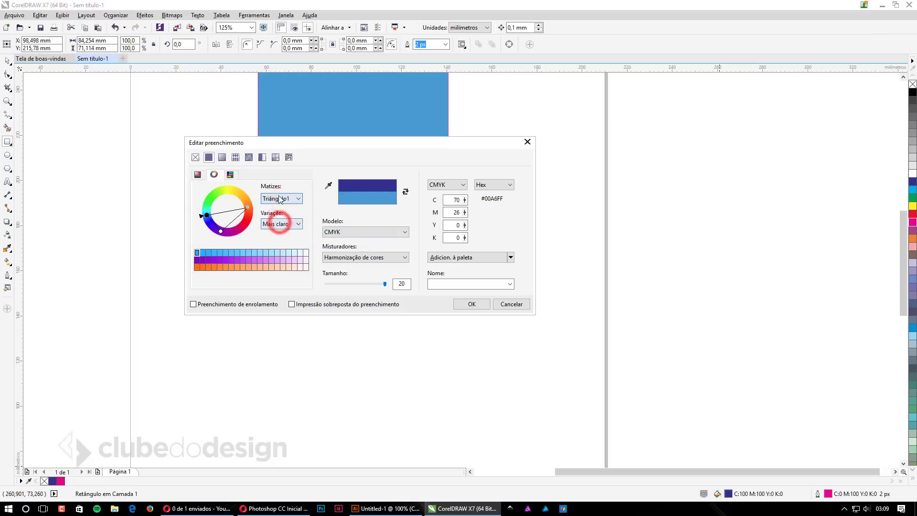
click(295, 198)
click(274, 208)
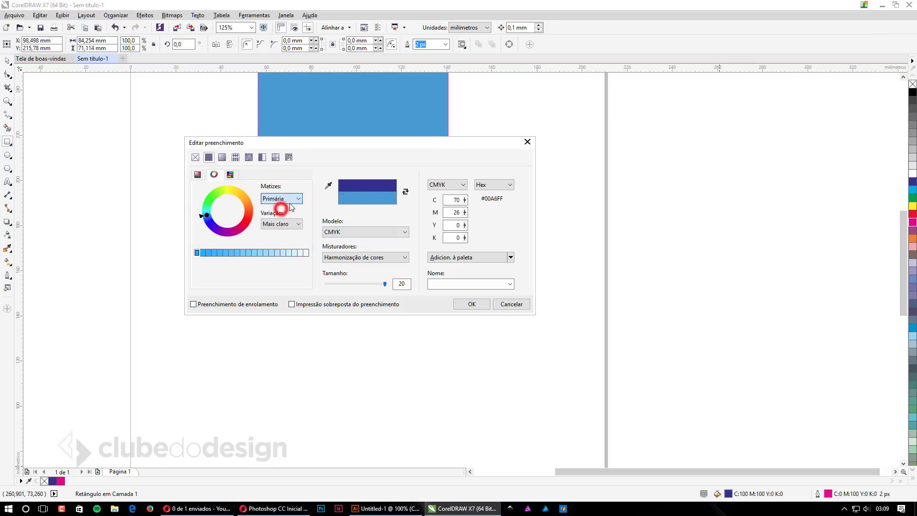
click(297, 198)
click(293, 216)
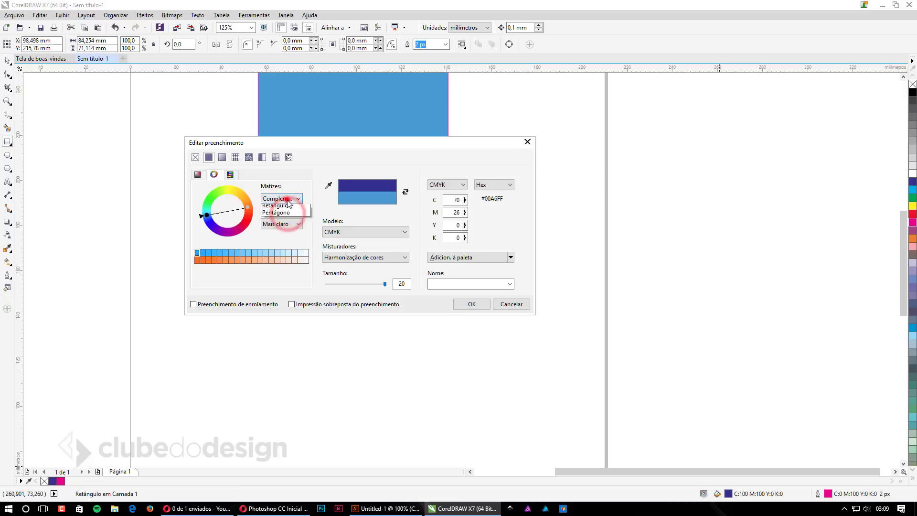
click(293, 198)
click(281, 222)
click(294, 198)
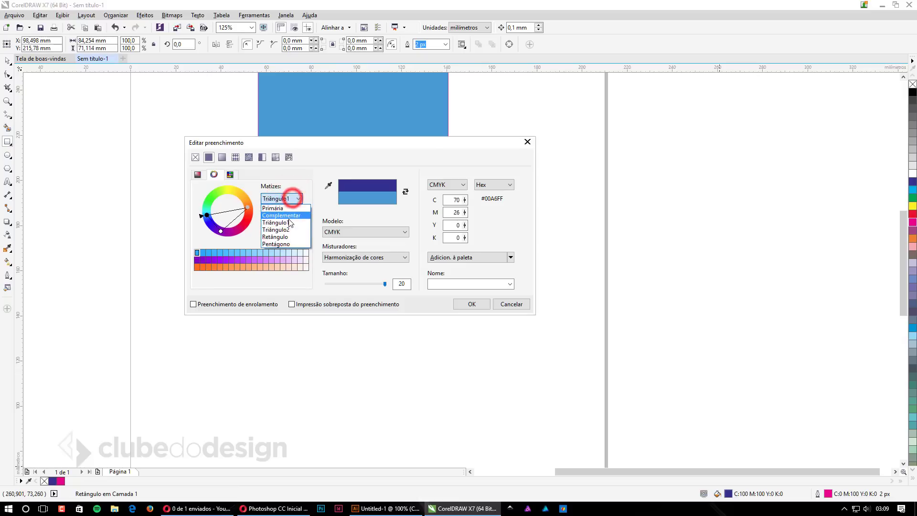
click(281, 222)
click(290, 199)
click(281, 231)
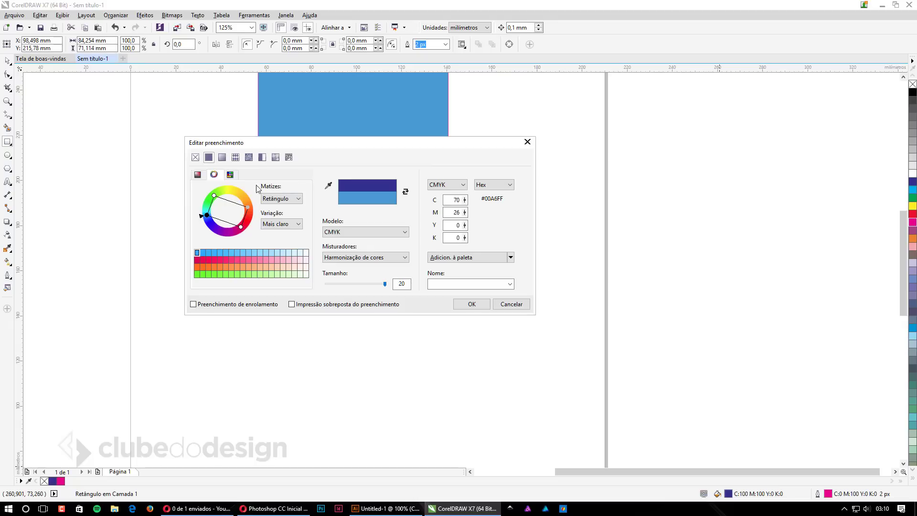
Step: Shift the rectangle's fill to a pinkish purple #AE559F using the colour square and hue slider
click(198, 174)
drag(227, 198, 249, 226)
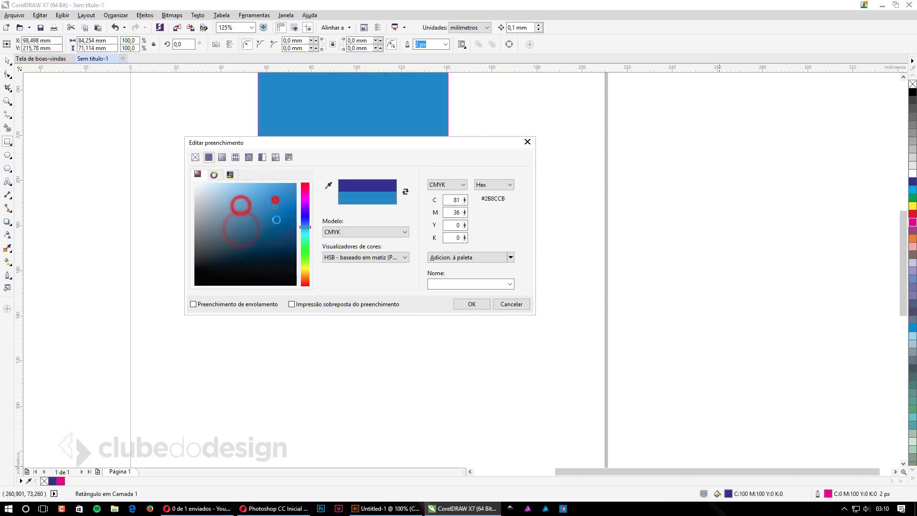
drag(237, 209, 246, 230)
click(267, 197)
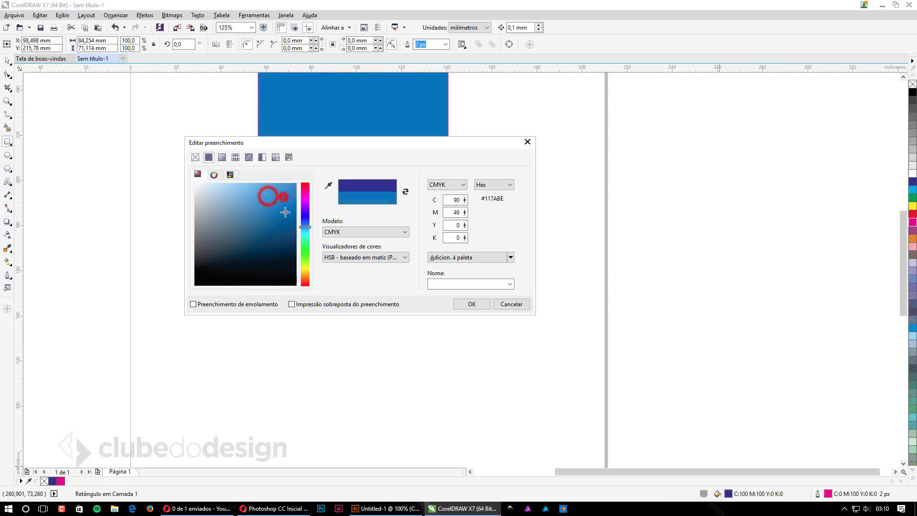
drag(306, 223, 305, 200)
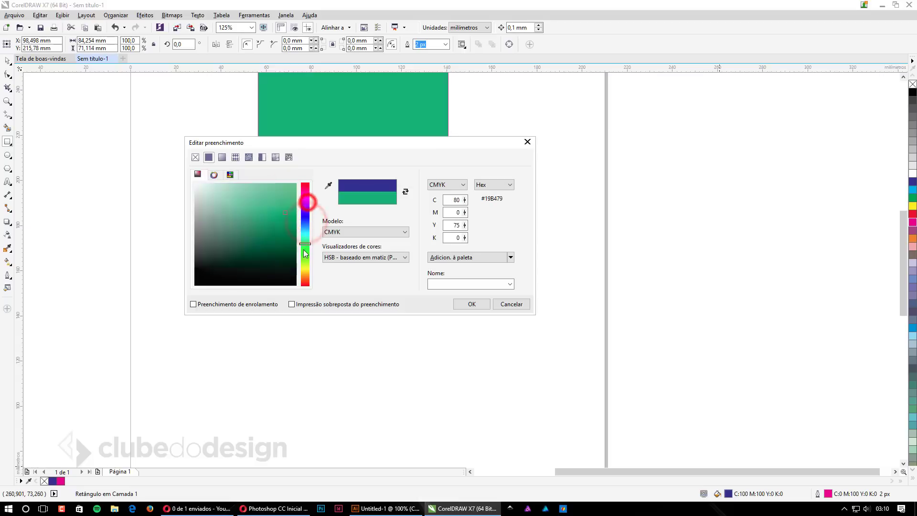
mouse_move(250, 210)
mouse_down()
mouse_move(256, 224)
mouse_move(274, 195)
mouse_up()
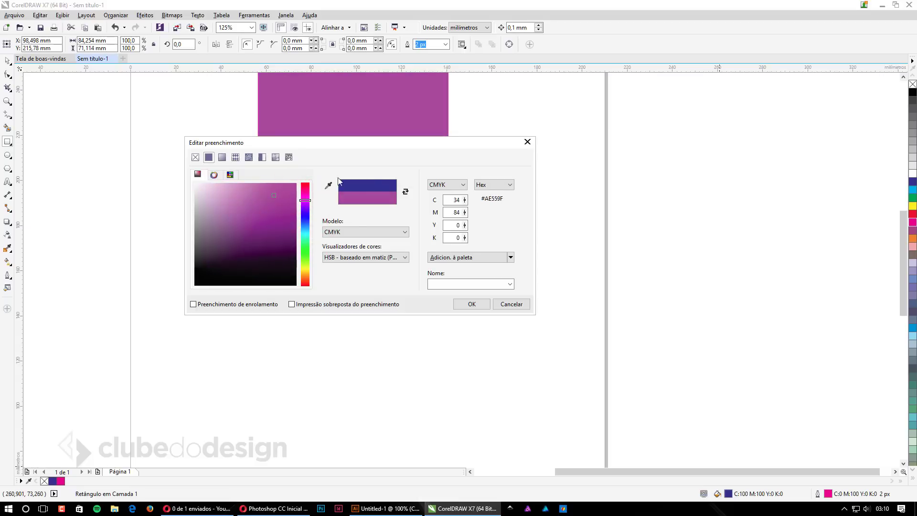
click(340, 233)
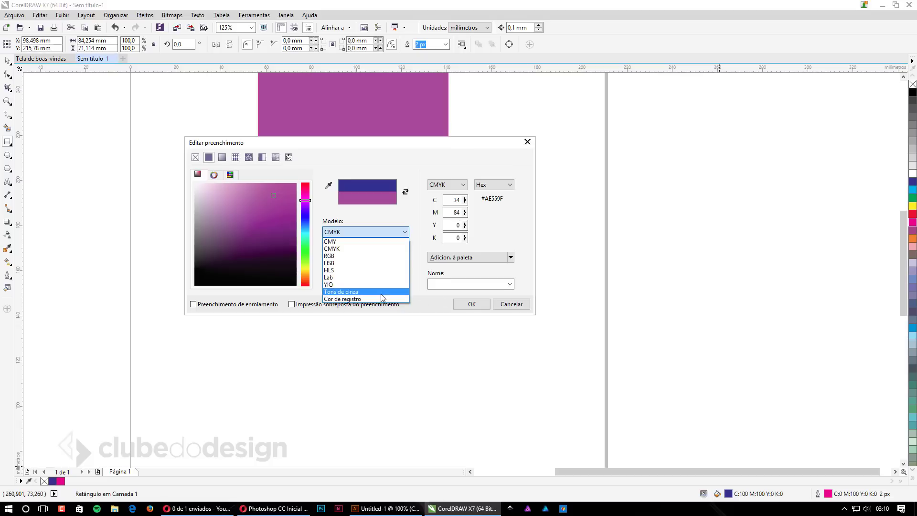
Step: Set the fill's colour model to CMYK
click(354, 299)
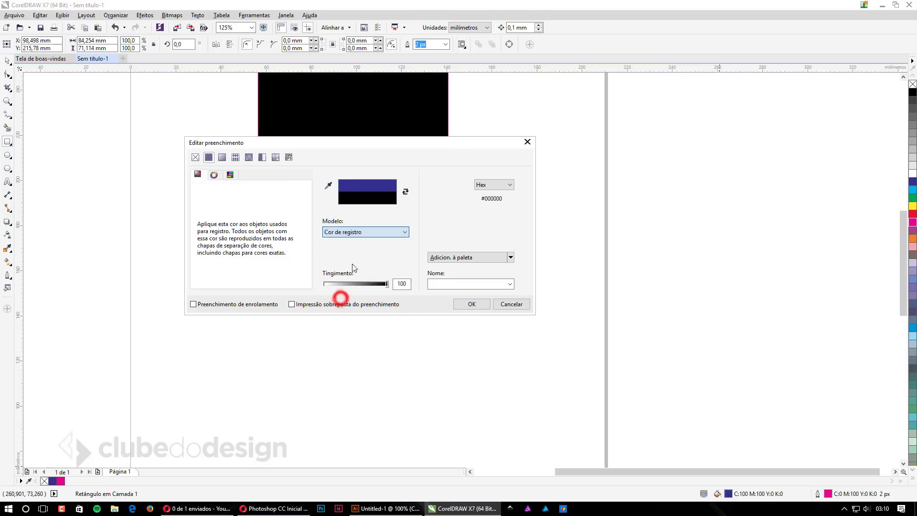
click(342, 232)
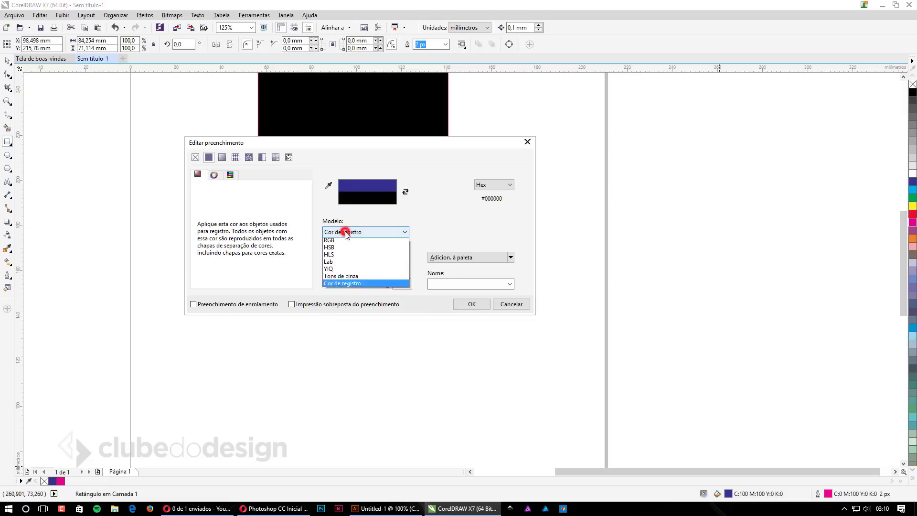
click(336, 247)
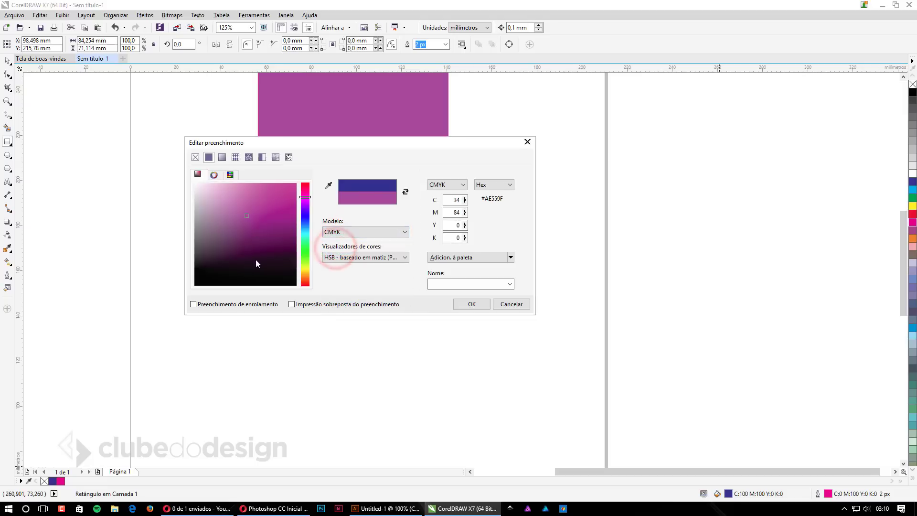
Step: Cycle through the colour viewers, then return to the default HSB hue-based viewer
click(363, 258)
click(348, 273)
click(352, 257)
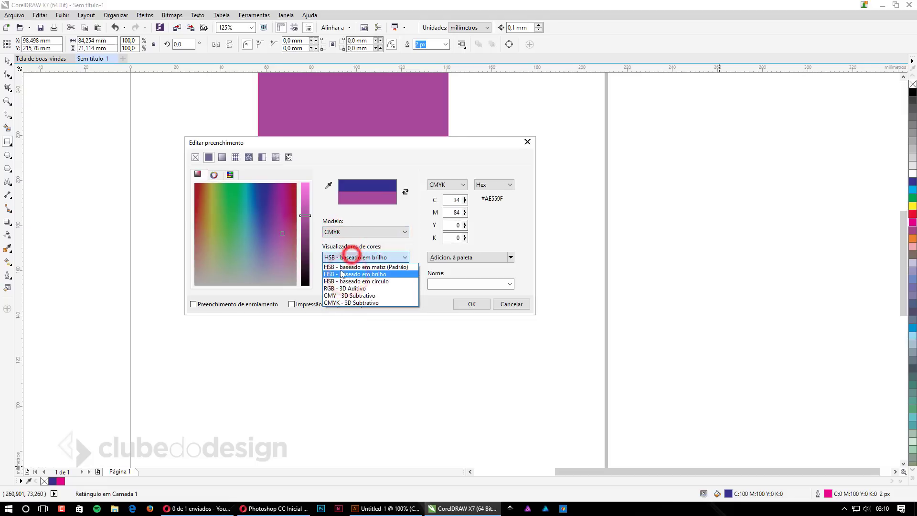
click(342, 280)
click(333, 256)
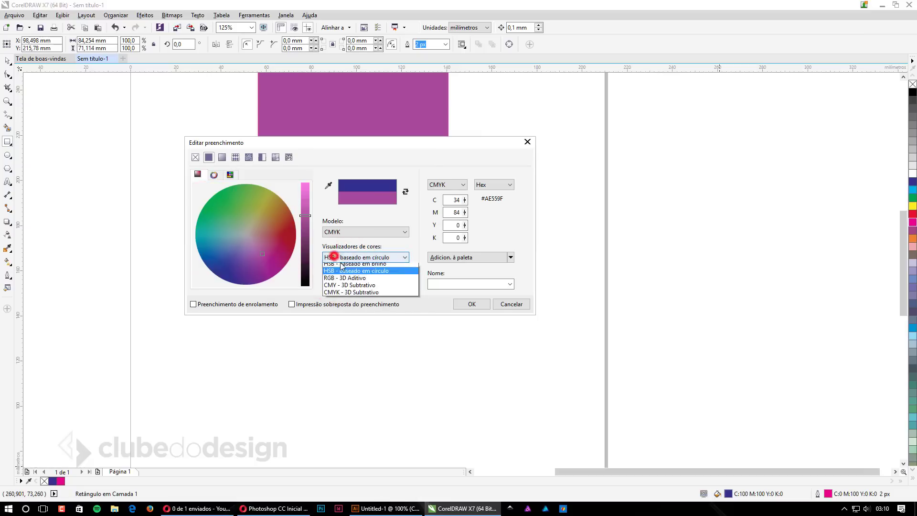
click(348, 287)
click(379, 258)
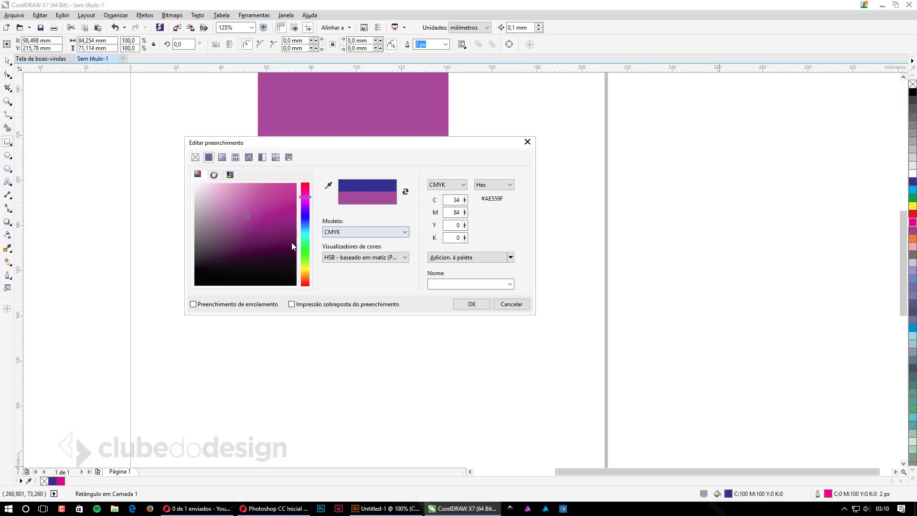
Step: Toggle the colour value readout to CMYK and back to Hex
click(454, 237)
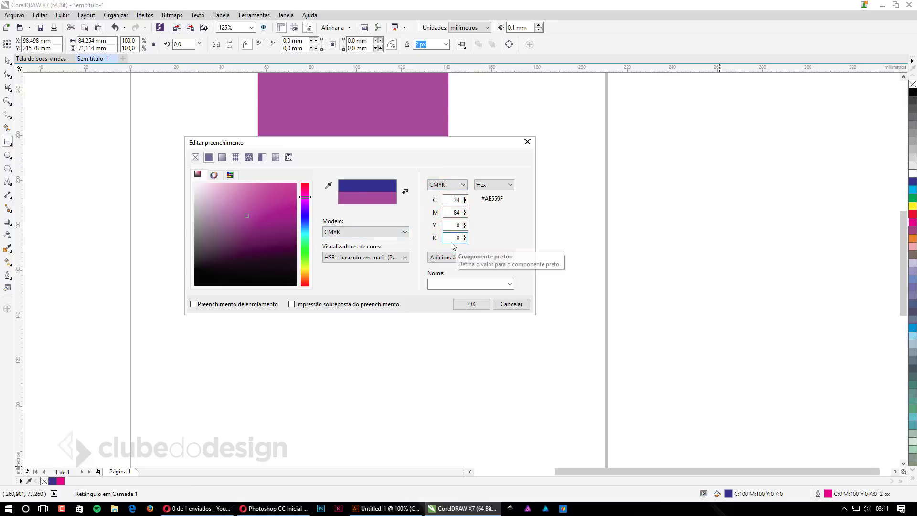
click(502, 185)
click(494, 201)
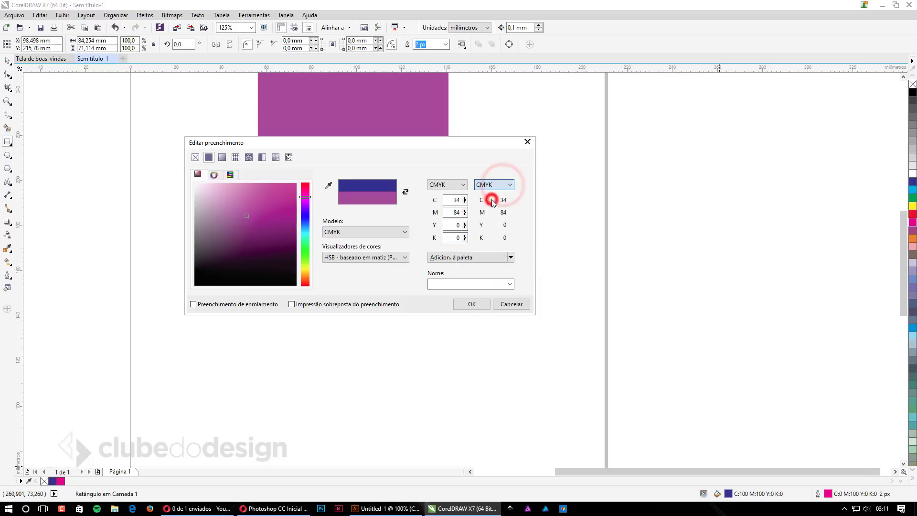
click(504, 186)
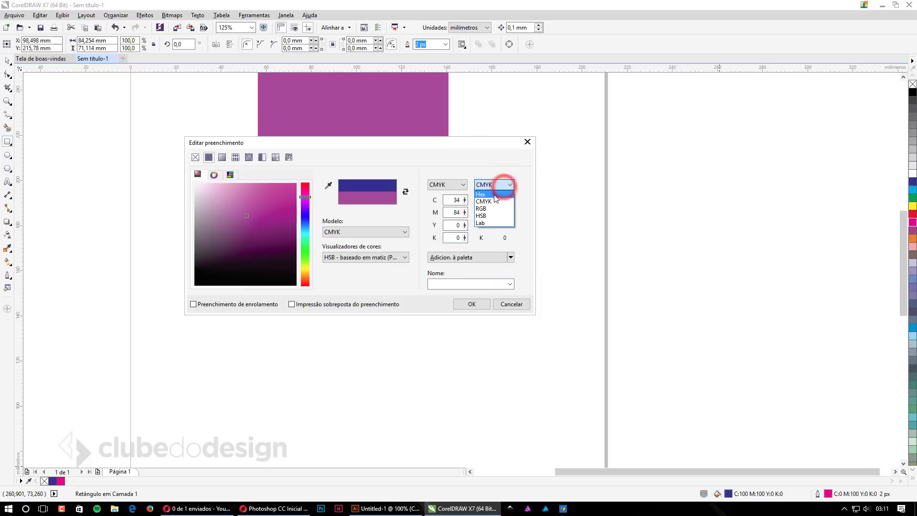
click(491, 189)
Step: Try the RGB model, return to CMYK, and add purple C34 M84 Y0 K0 to the document palette
click(460, 185)
click(434, 209)
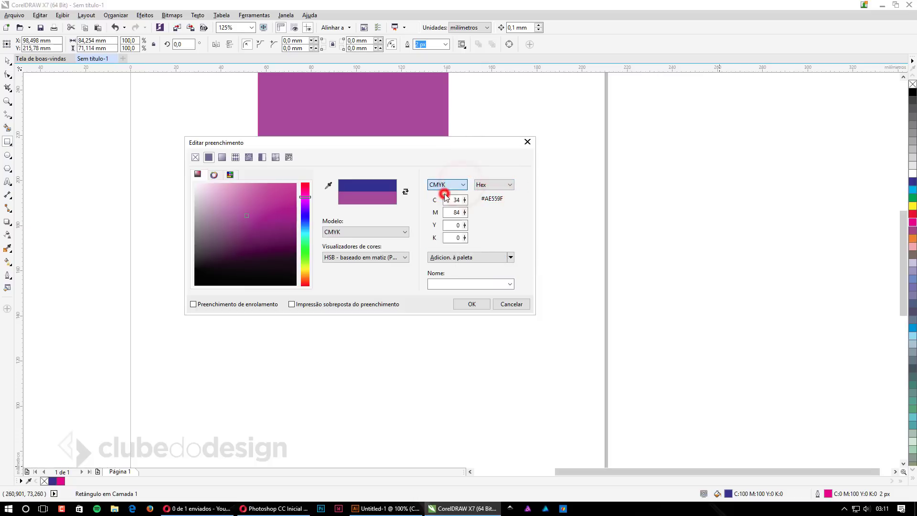
click(447, 184)
click(444, 208)
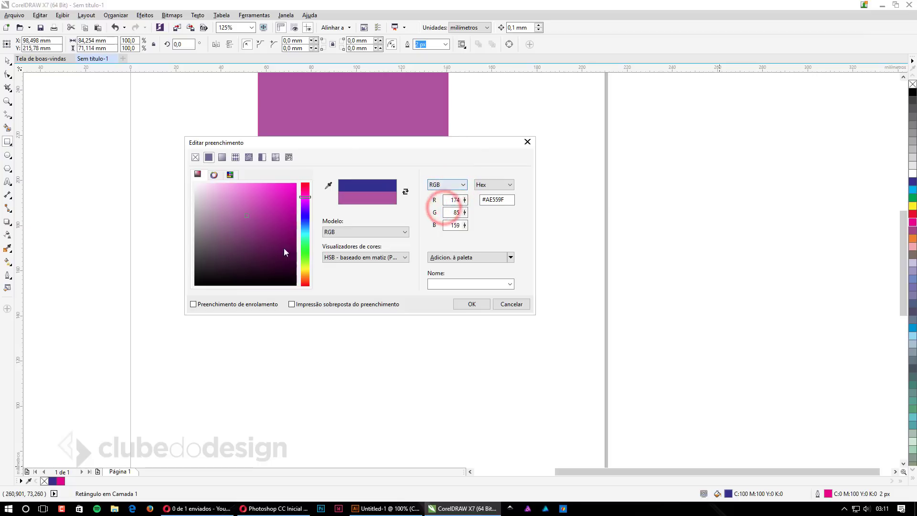
click(461, 184)
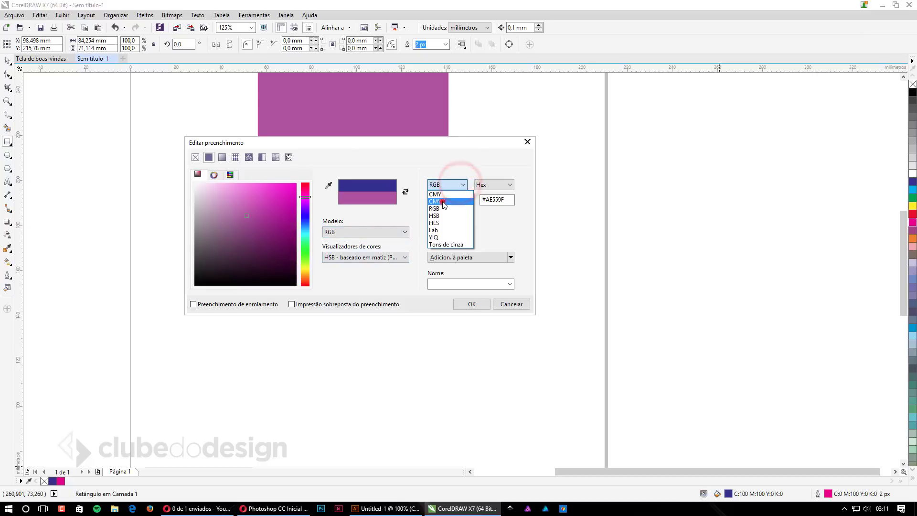
click(449, 201)
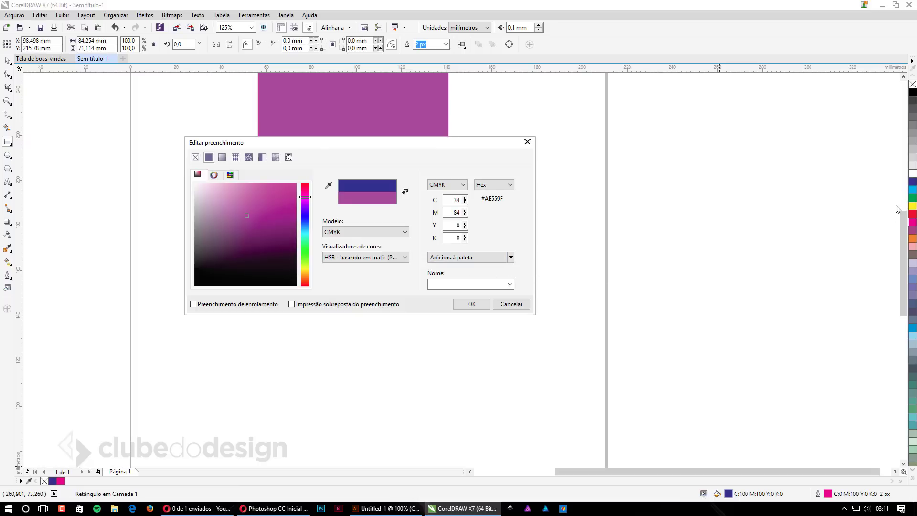
click(487, 264)
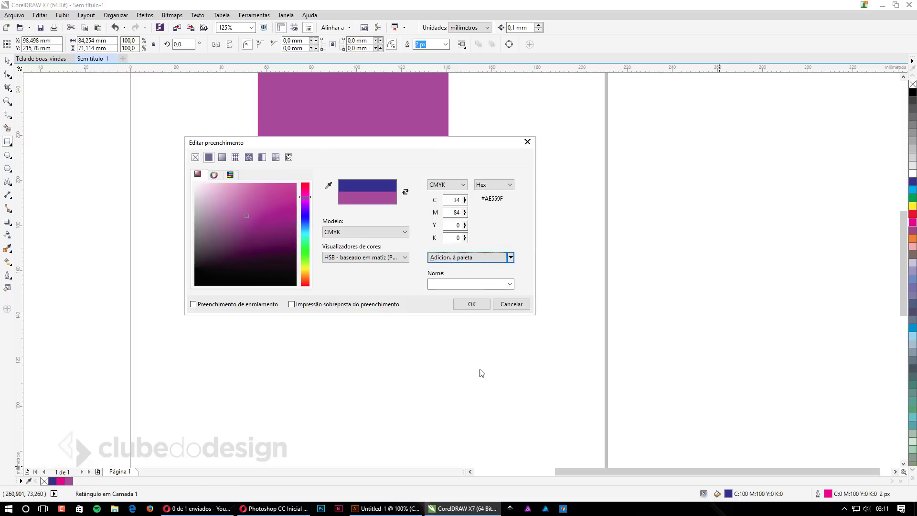
Step: Cancel the fill edit so the rectangle keeps its dark blue #3E4095 fill
click(510, 257)
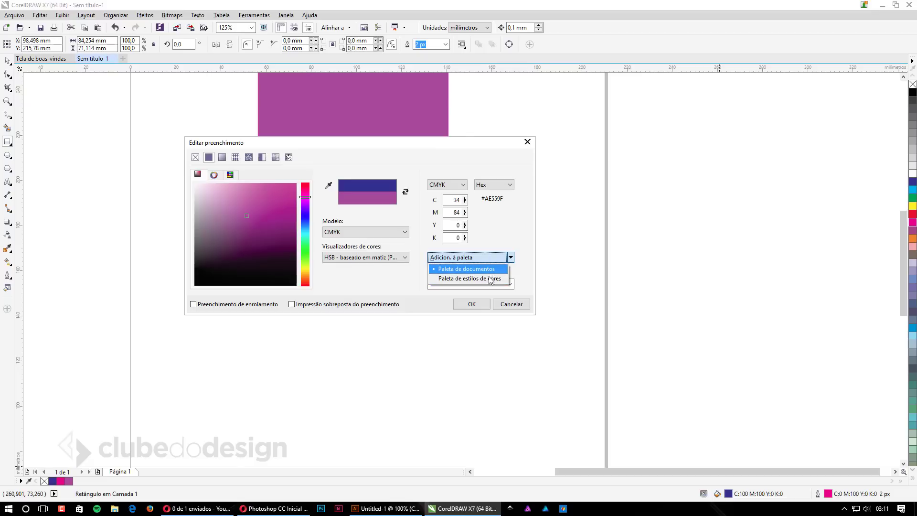
click(507, 305)
click(507, 304)
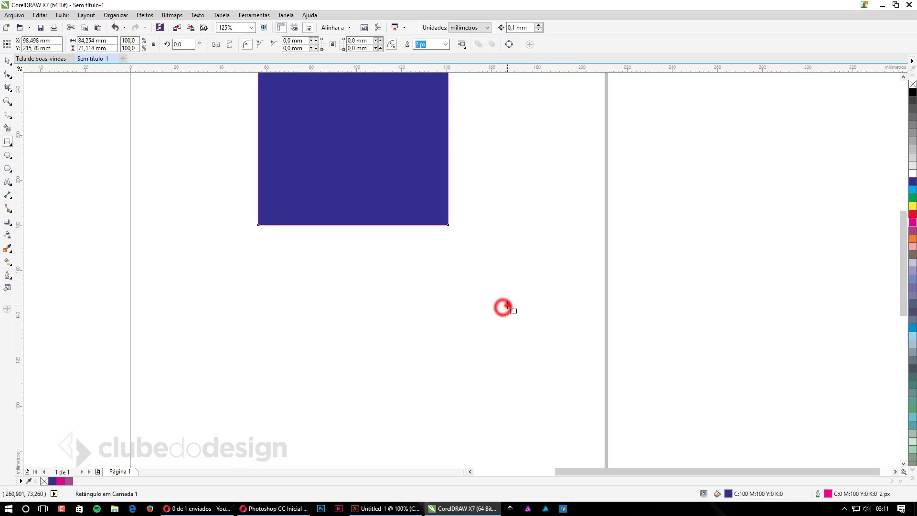
click(912, 470)
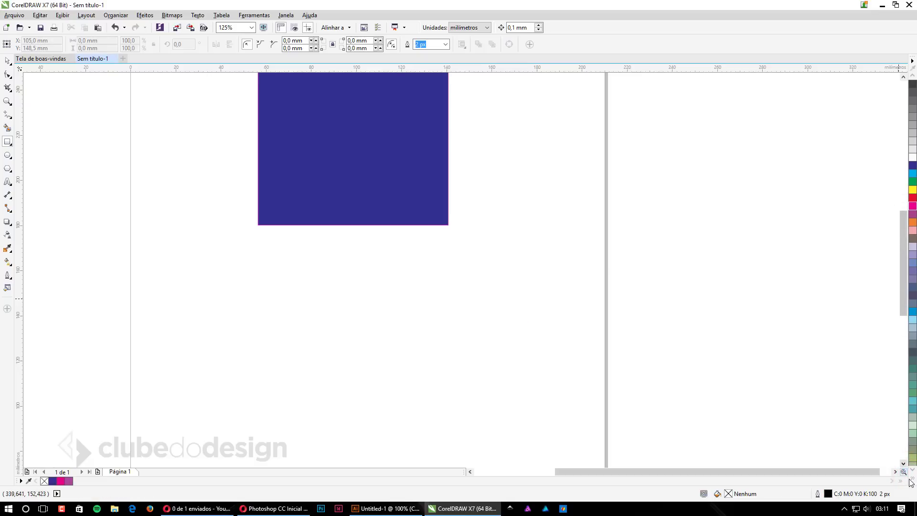
click(913, 471)
click(912, 471)
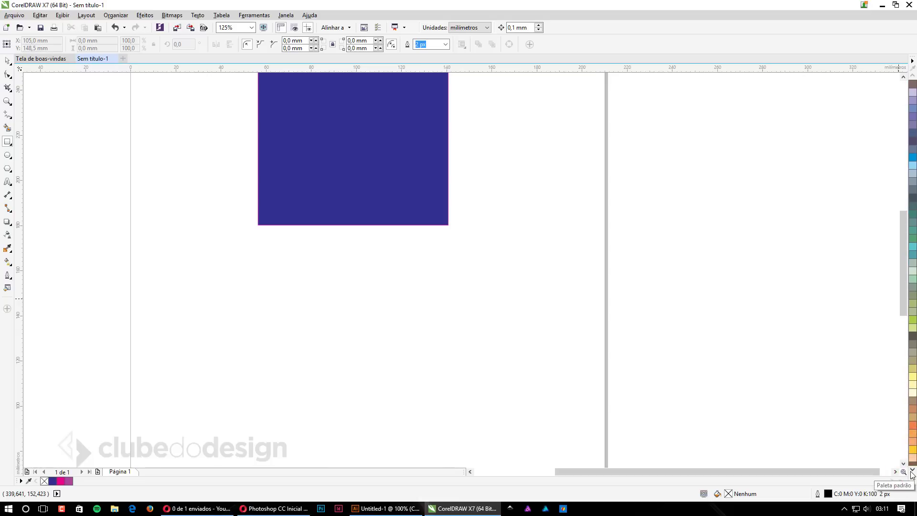
click(913, 472)
click(912, 472)
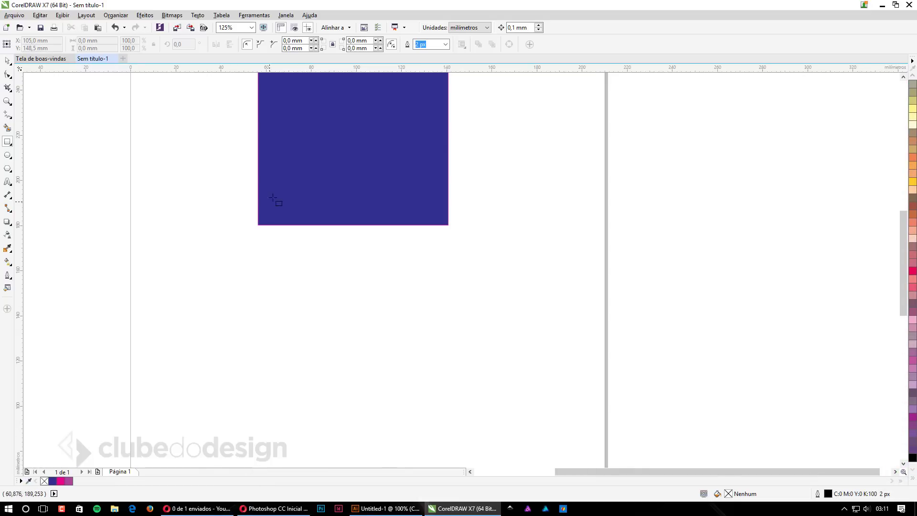
Step: Add the rectangle's dark blue fill to the palette and undo the outline colour change
click(290, 184)
double_click(727, 493)
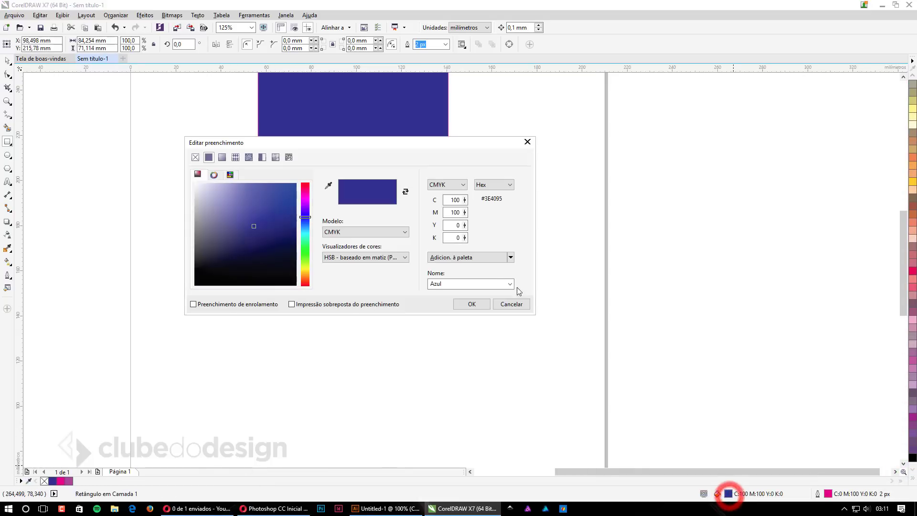
click(465, 257)
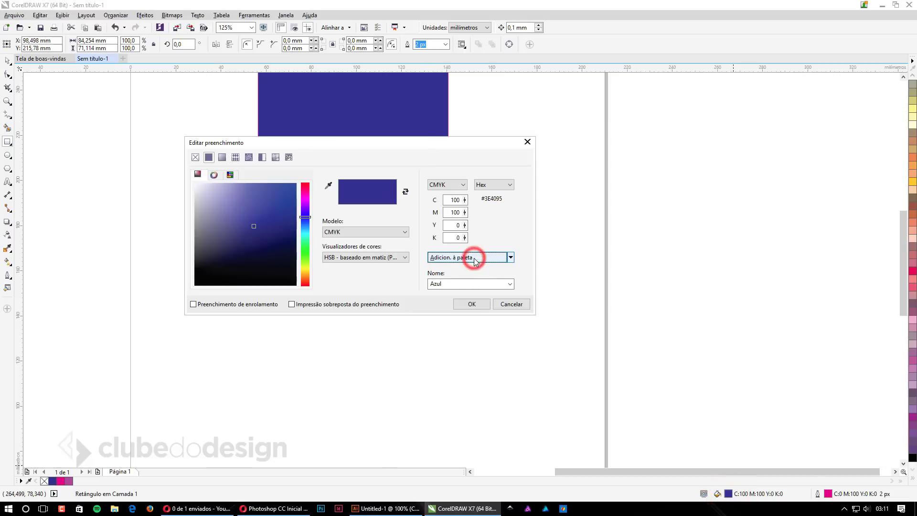
click(471, 304)
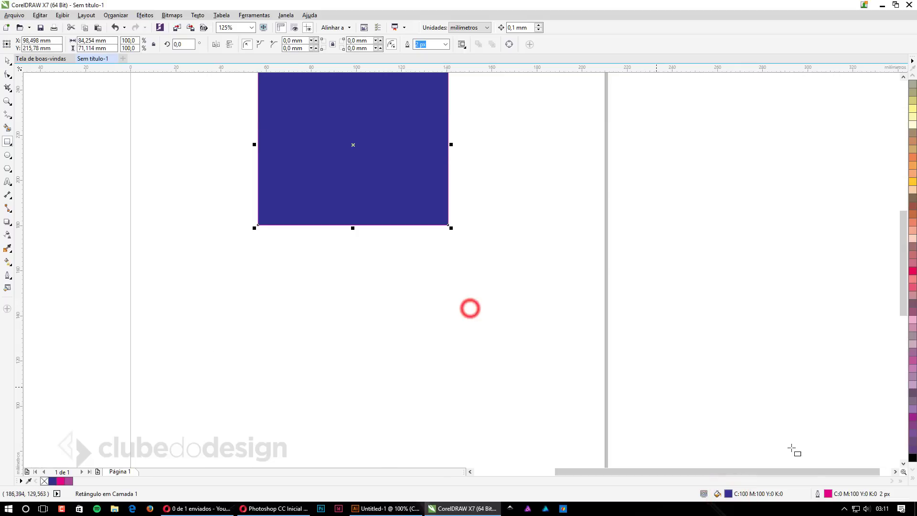
click(903, 468)
key(ctrl+z)
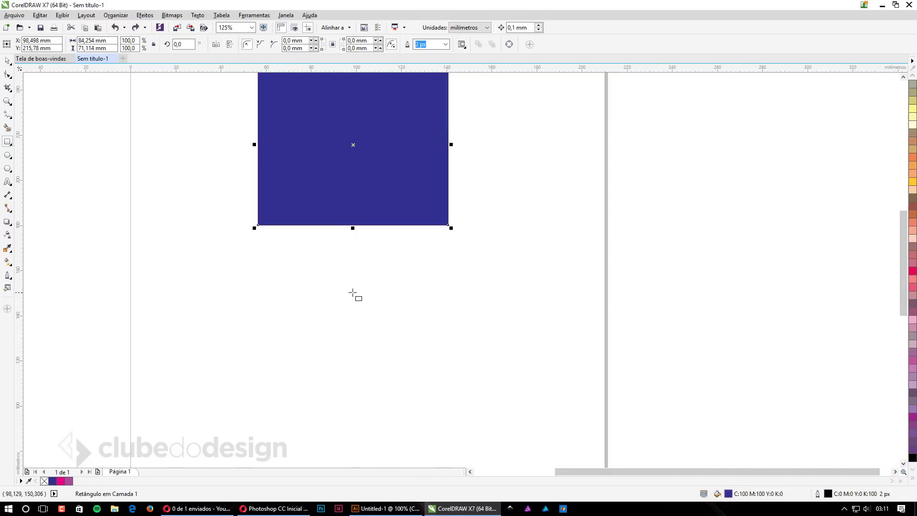
click(366, 140)
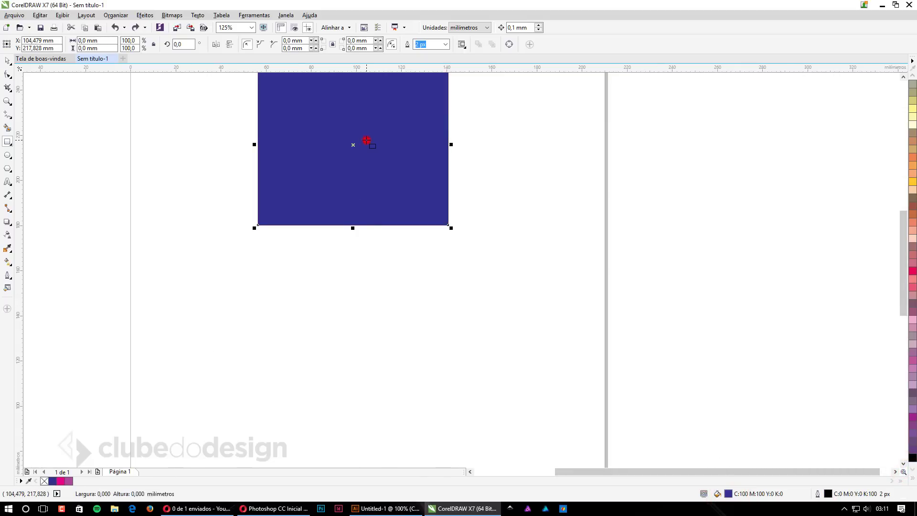
Step: Try hues on the Harmonias wheel, then fill the rectangle with palette red Vermelho (#ED3237)
double_click(727, 493)
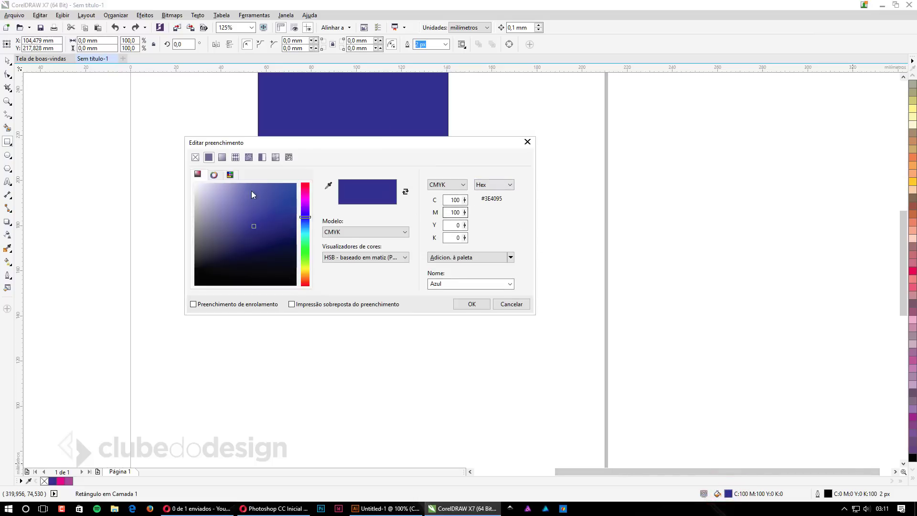
click(214, 175)
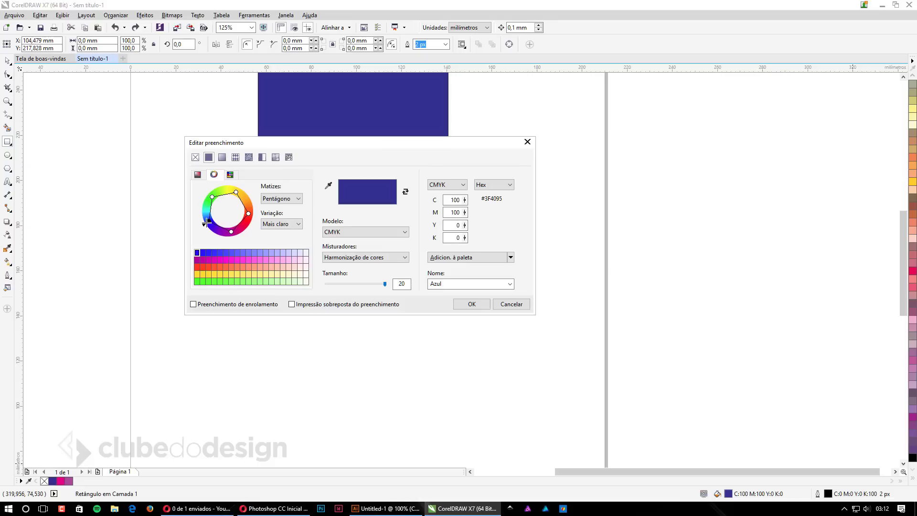
mouse_move(207, 222)
mouse_down()
mouse_move(216, 186)
mouse_move(208, 219)
mouse_up()
click(209, 267)
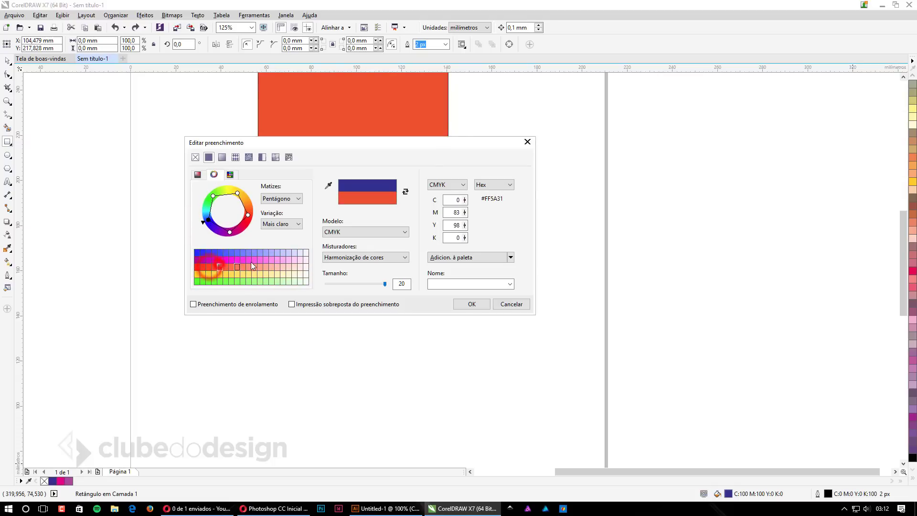
click(254, 260)
click(221, 274)
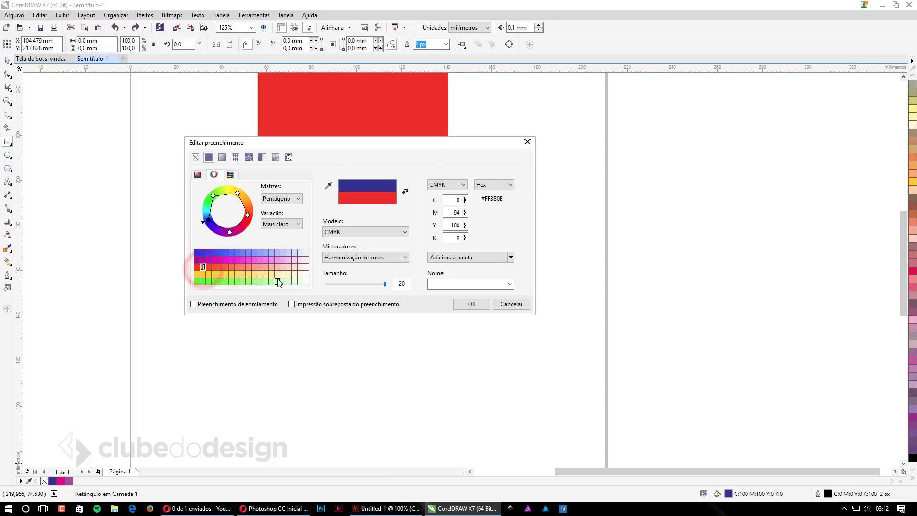
click(230, 174)
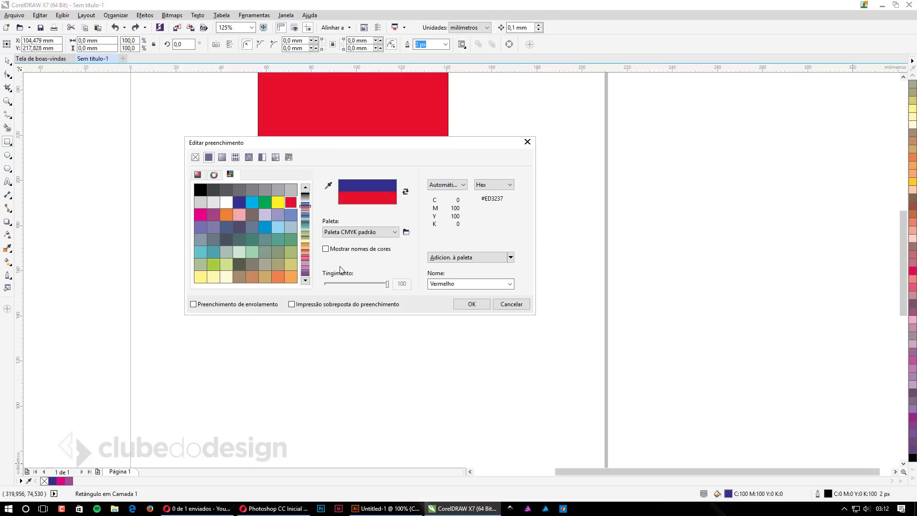
Step: Browse the Paleta libraries, including PANTONE, then confirm the fill keeping dark blue C:100 M:100 Y:0 K:0
click(369, 232)
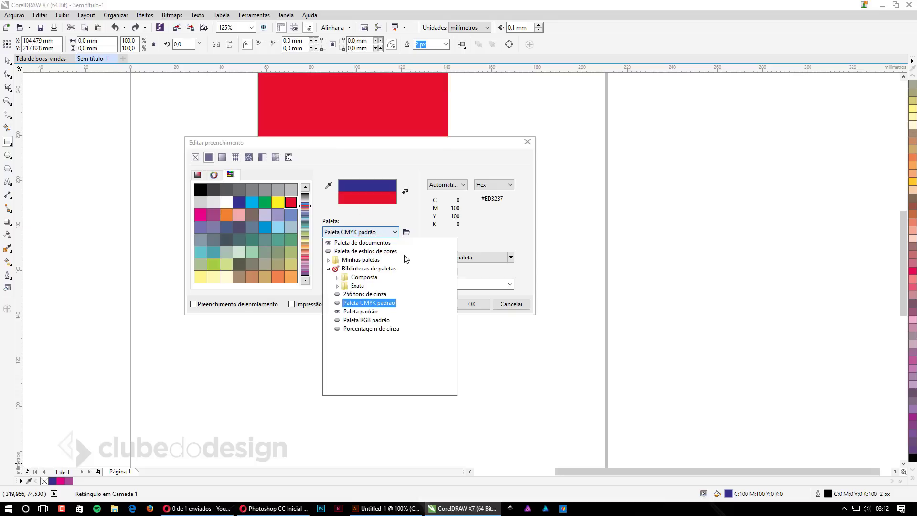
click(337, 285)
click(329, 260)
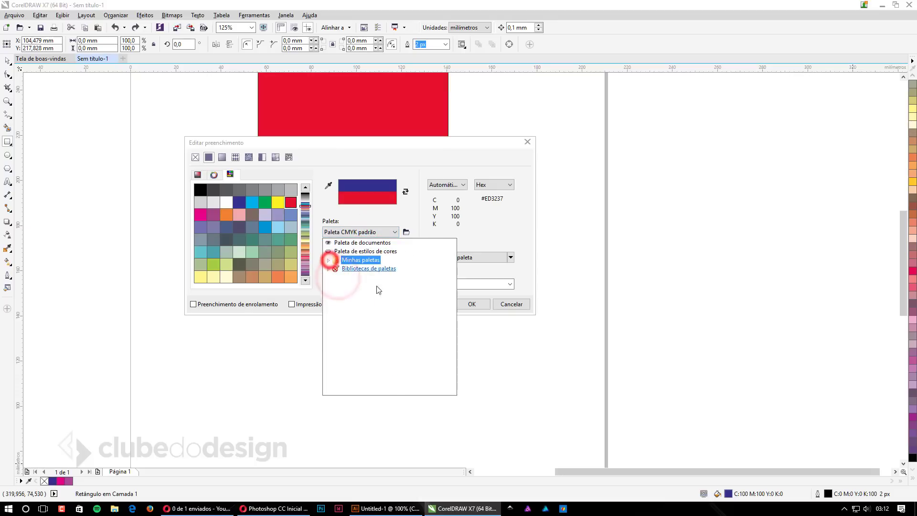
click(329, 268)
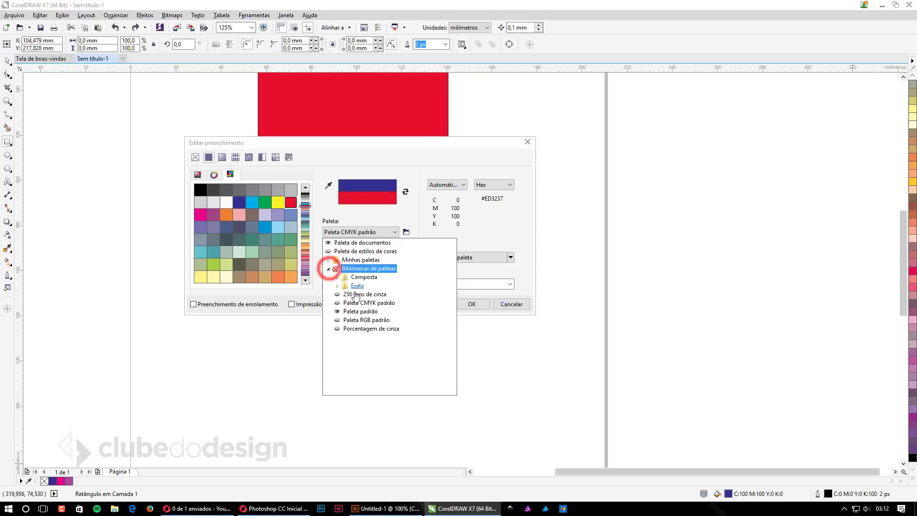
click(337, 285)
click(347, 302)
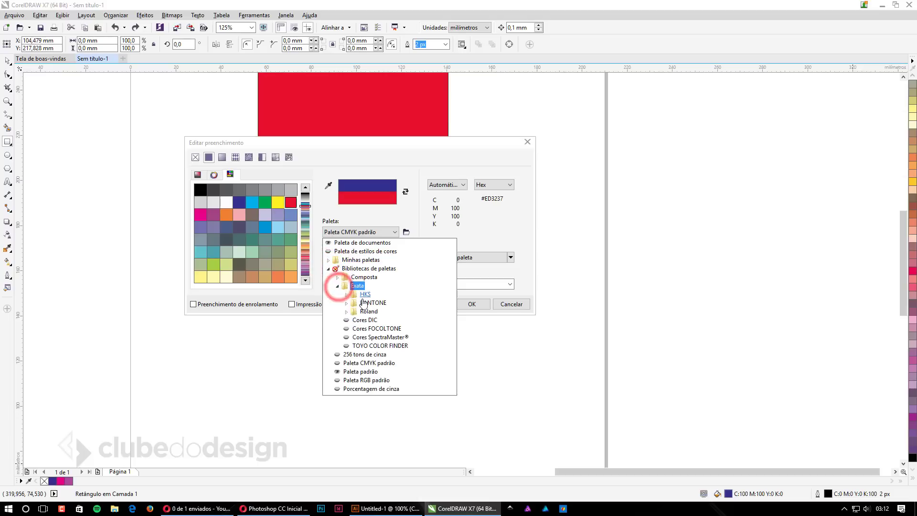
click(347, 302)
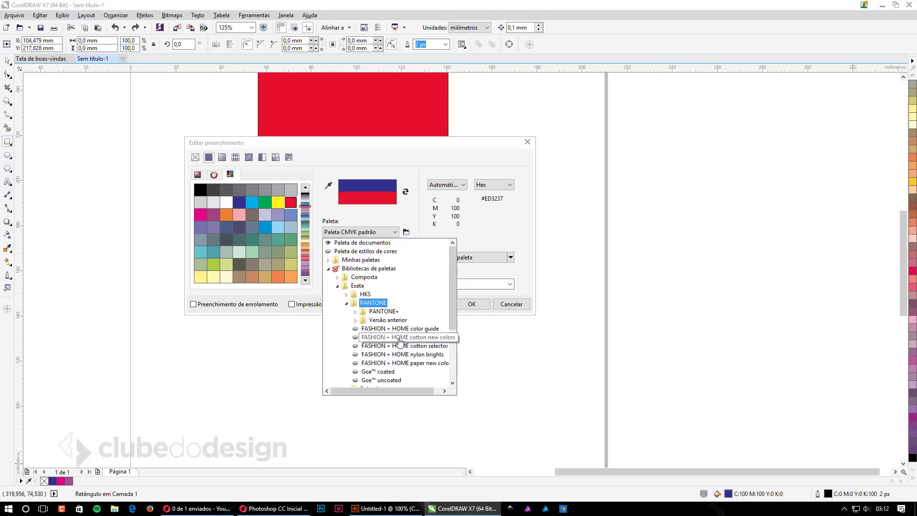
click(490, 219)
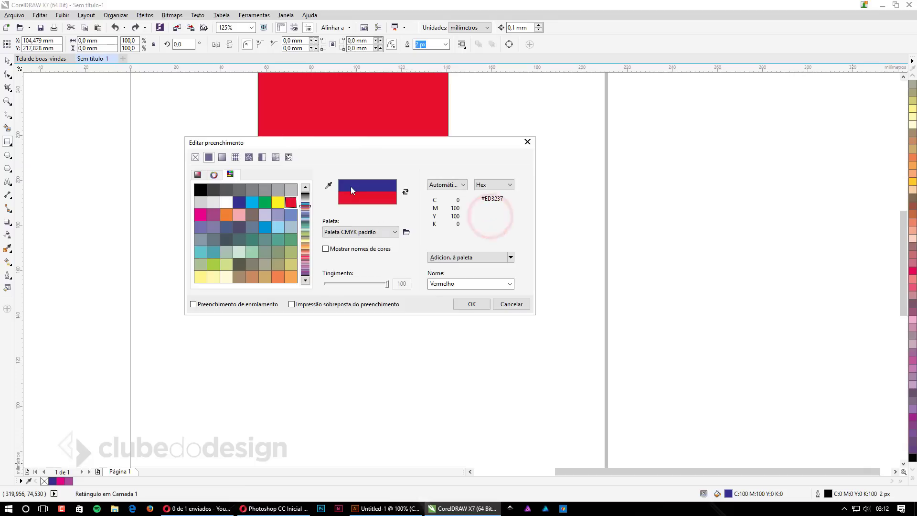
click(515, 308)
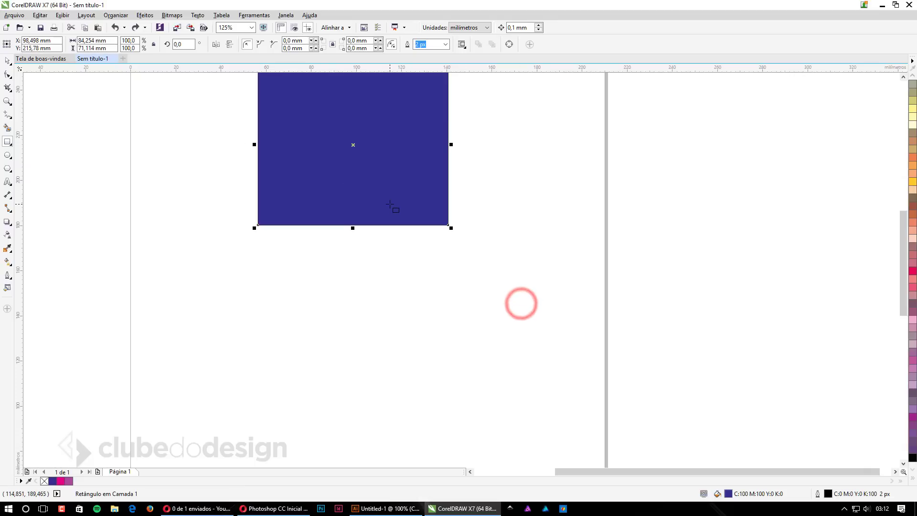
Step: Set the rectangle's outline colour to red and its width to 0,5 mm
double_click(829, 497)
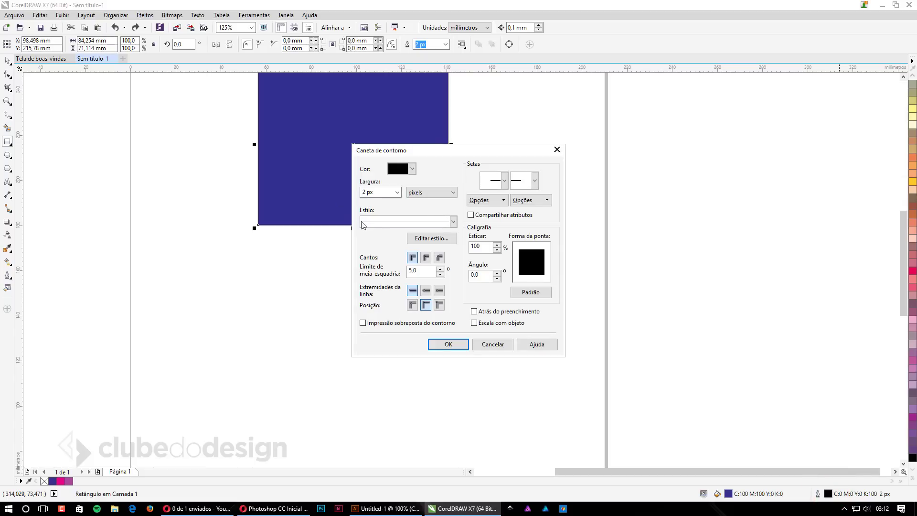
click(412, 170)
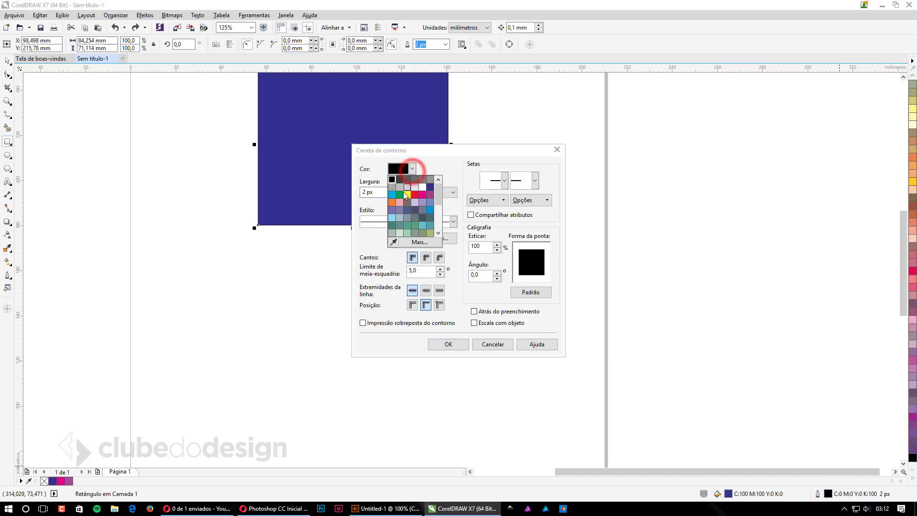
click(414, 195)
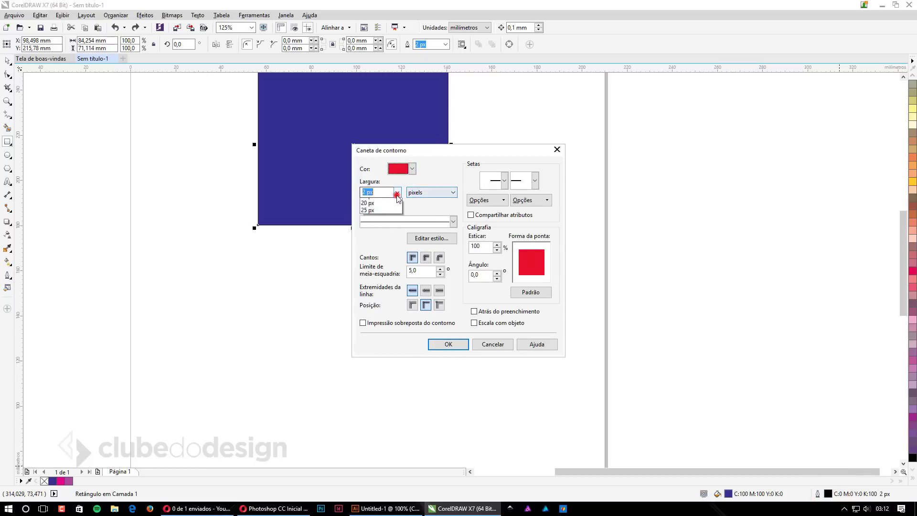
click(365, 259)
click(450, 190)
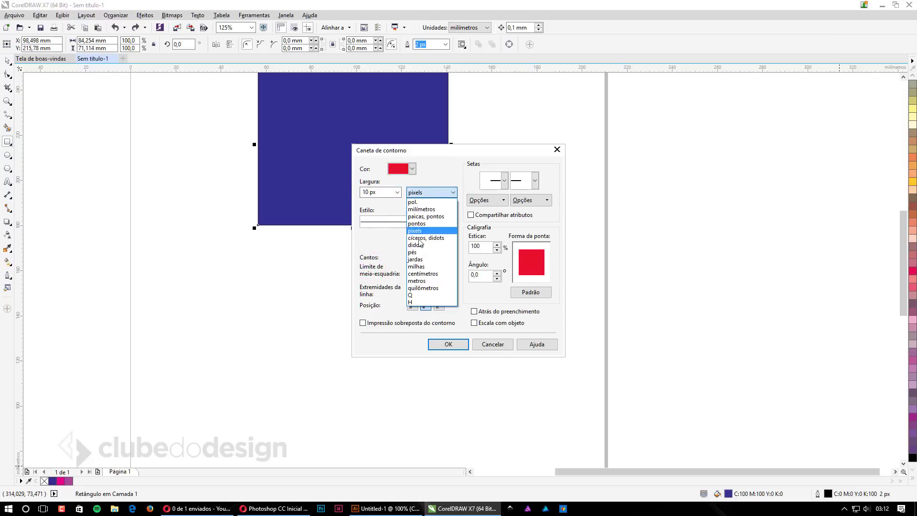
click(421, 209)
click(397, 192)
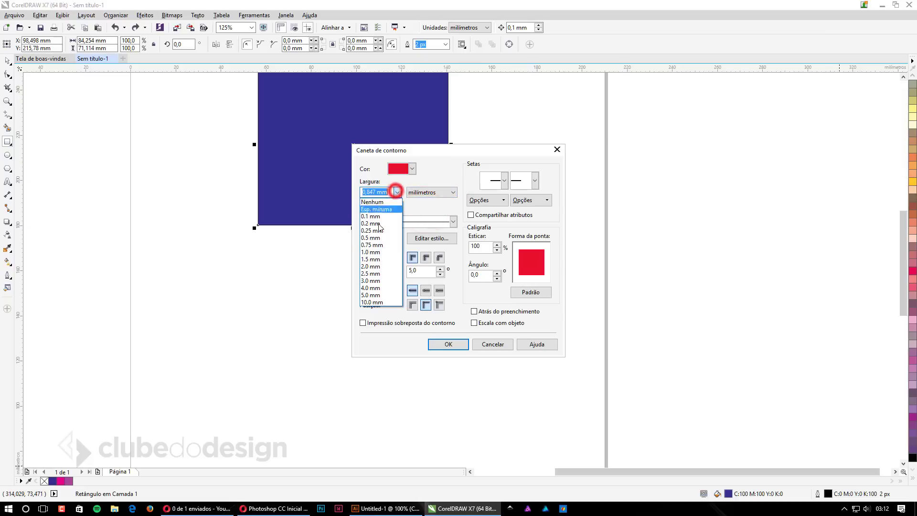
click(370, 236)
Step: Review line styles and arrowheads, keeping a solid line with no arrowheads
click(432, 222)
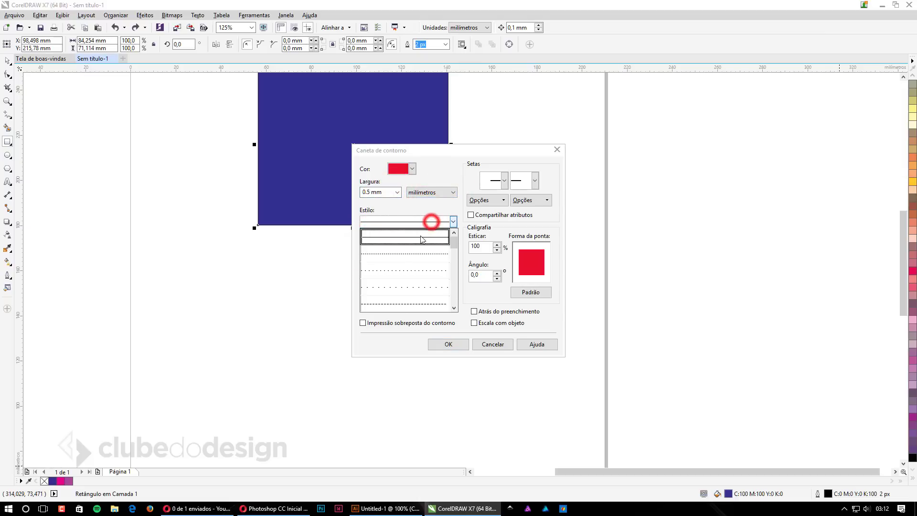
click(429, 221)
click(492, 180)
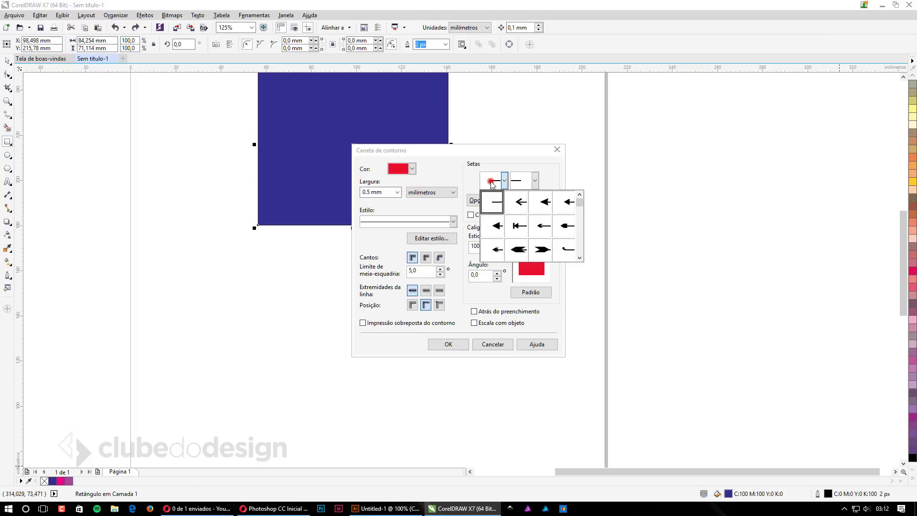
click(527, 181)
click(533, 181)
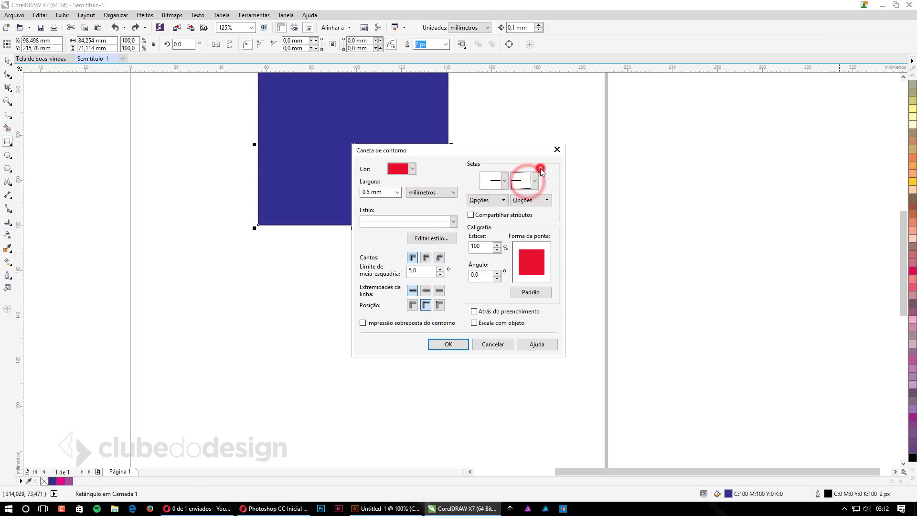
click(502, 200)
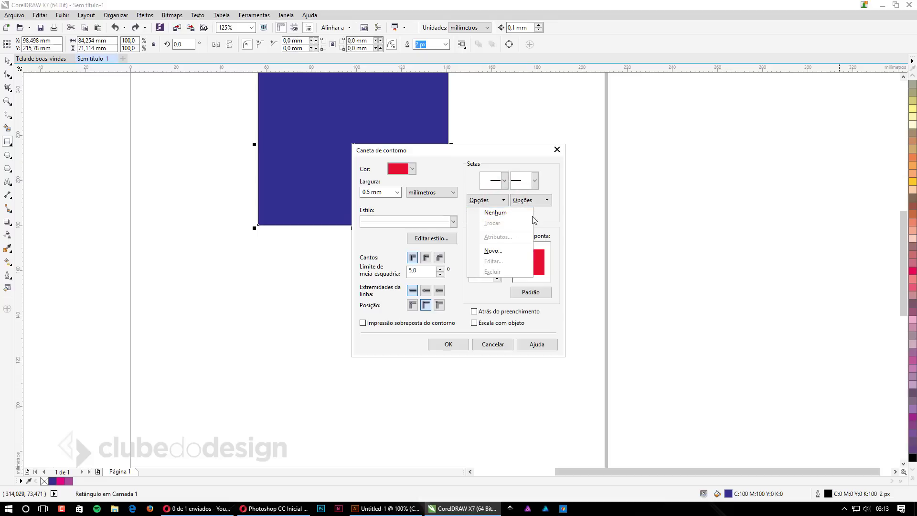
click(540, 201)
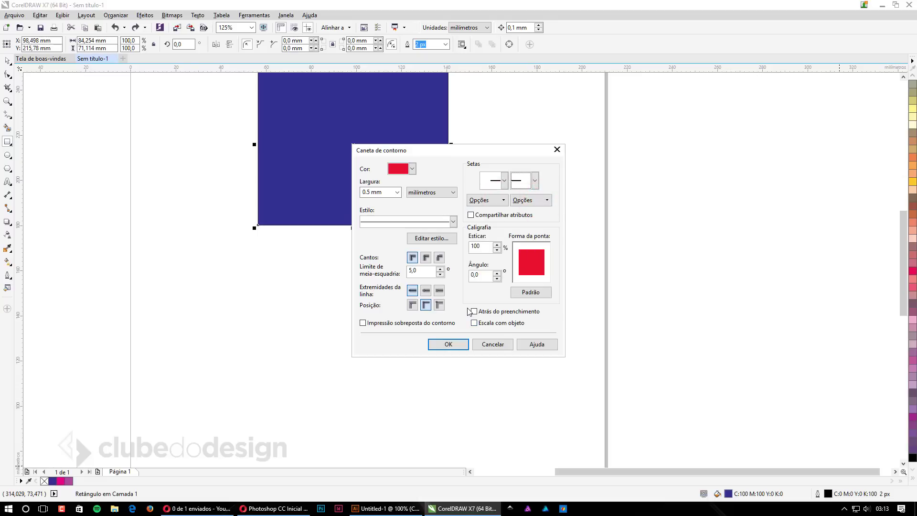
Step: Compare rounded and bevelled corners, leaving the outline corners mitered
click(429, 260)
click(412, 259)
click(426, 258)
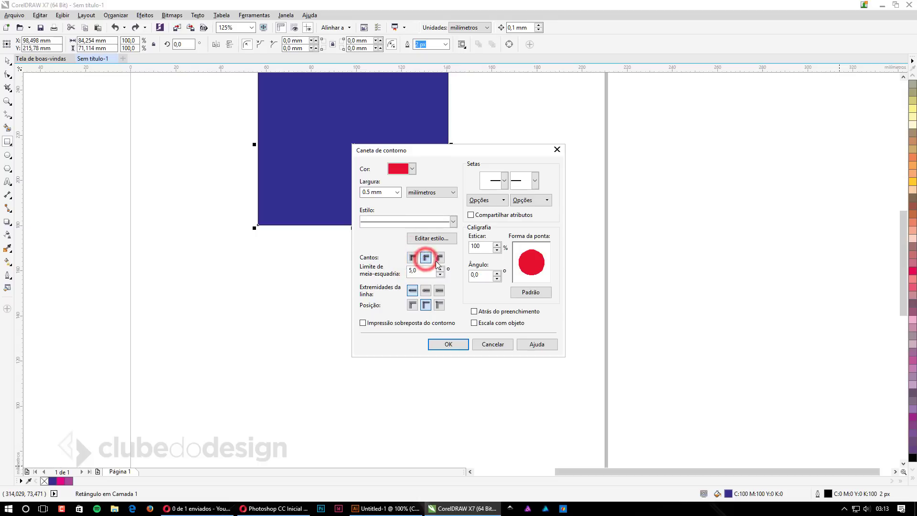
click(413, 258)
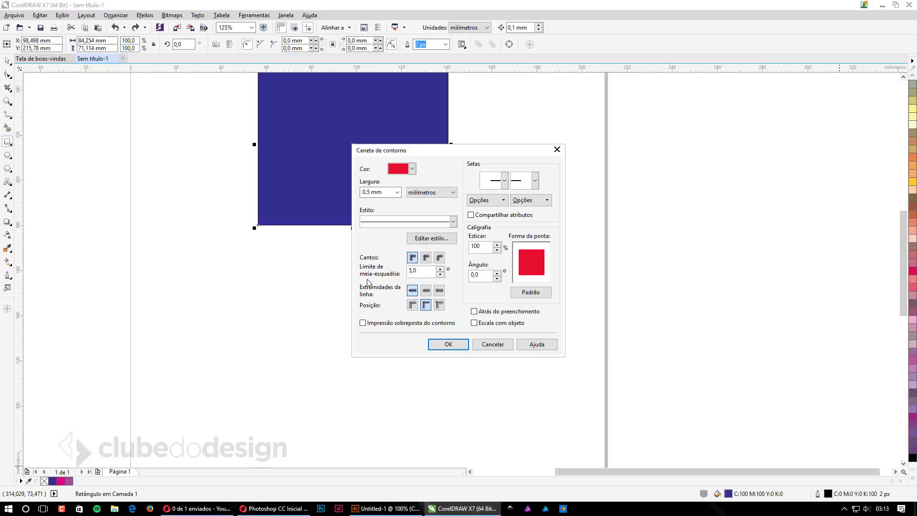
click(425, 259)
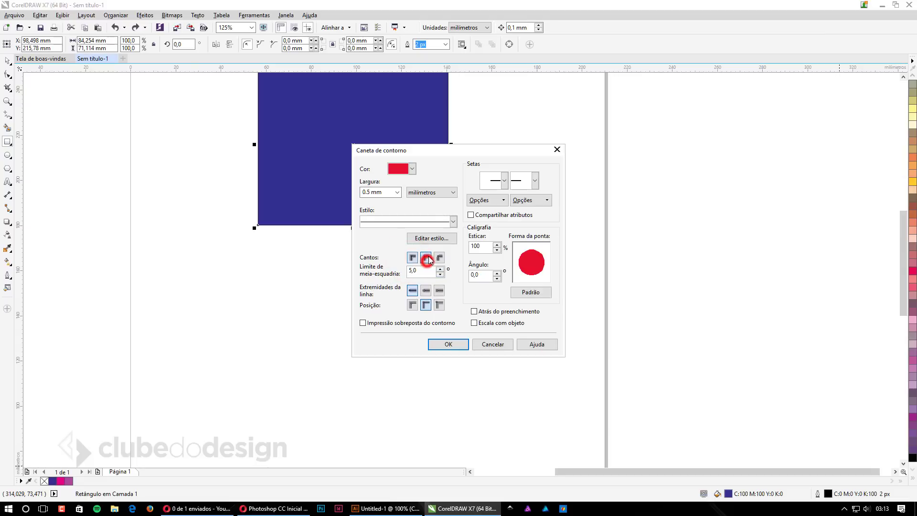
click(438, 257)
click(414, 259)
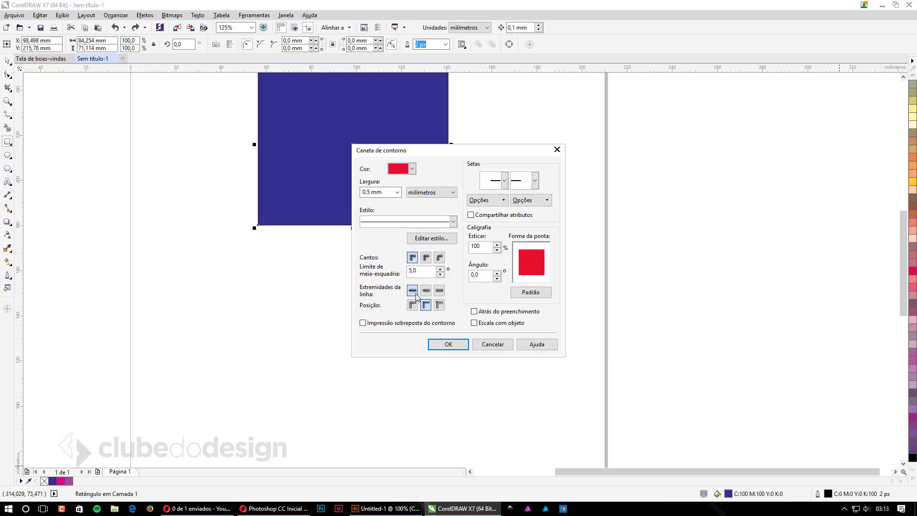
Step: Compare the line-end shapes and keep flat butt ends
click(438, 291)
click(440, 291)
click(410, 292)
Step: Apply the red 0.5 mm outline, zoom to the corner, and try a centred outline position
click(437, 344)
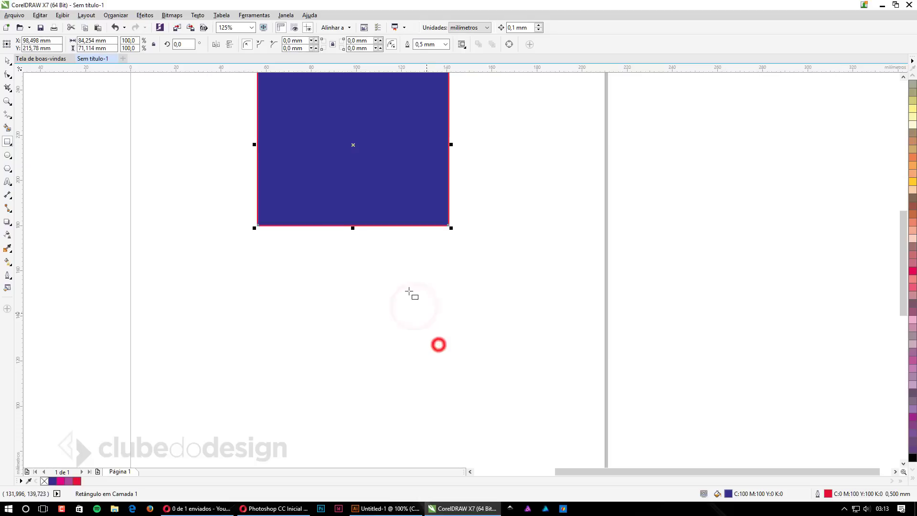
scroll(257, 222, up, 5)
scroll(245, 216, up, 2)
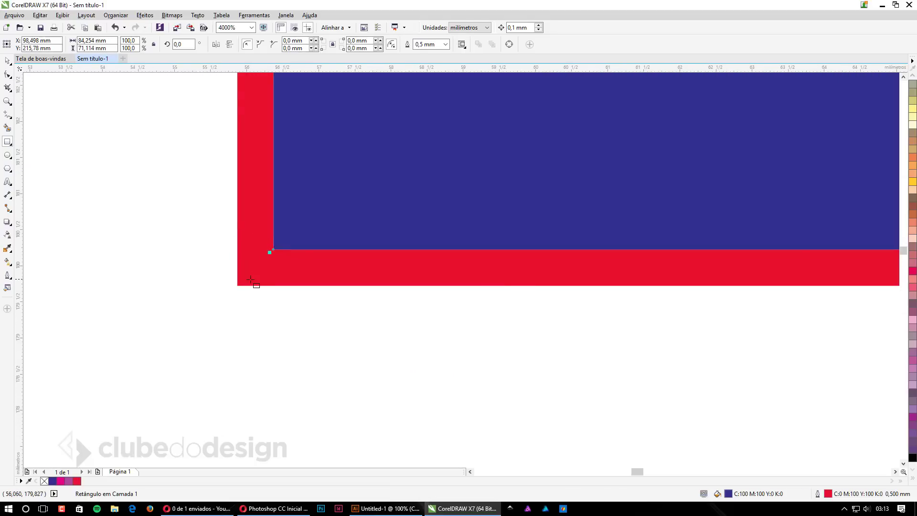
double_click(824, 494)
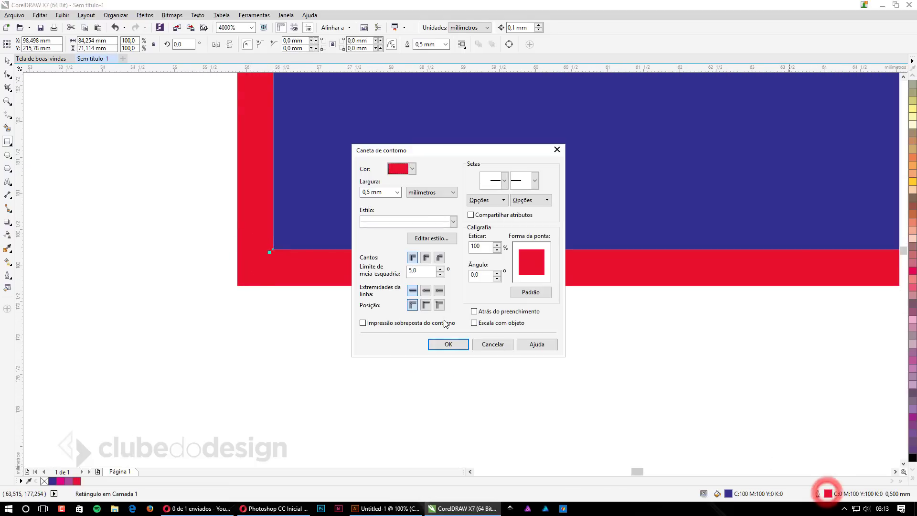
click(425, 305)
click(446, 345)
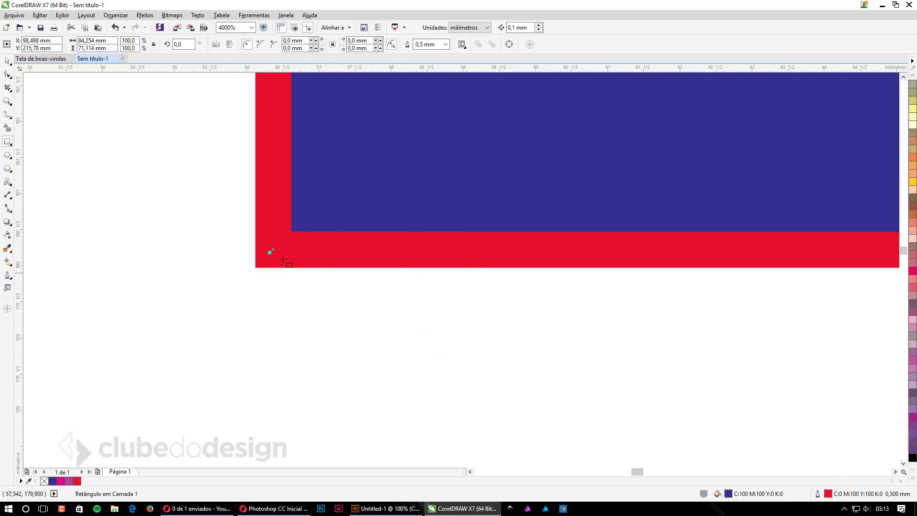
Step: Move the red outline outside the rectangle's edge
double_click(828, 497)
click(439, 304)
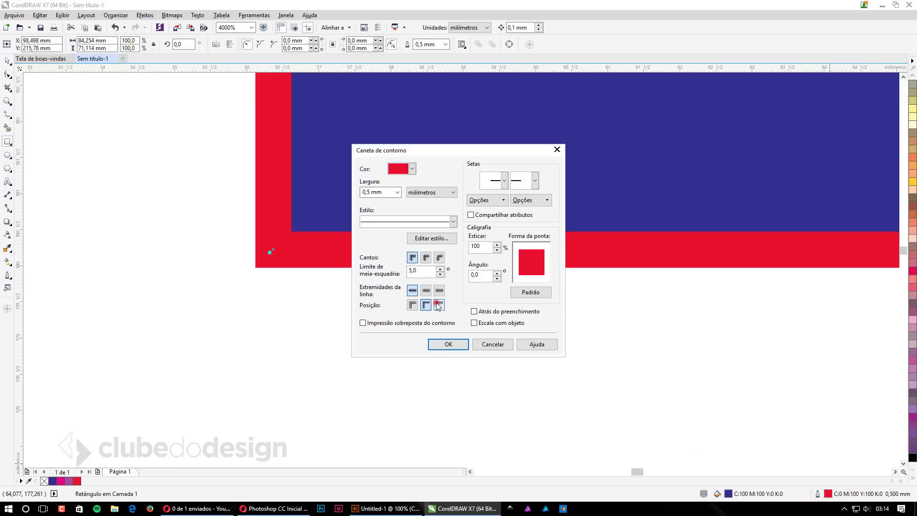
click(445, 344)
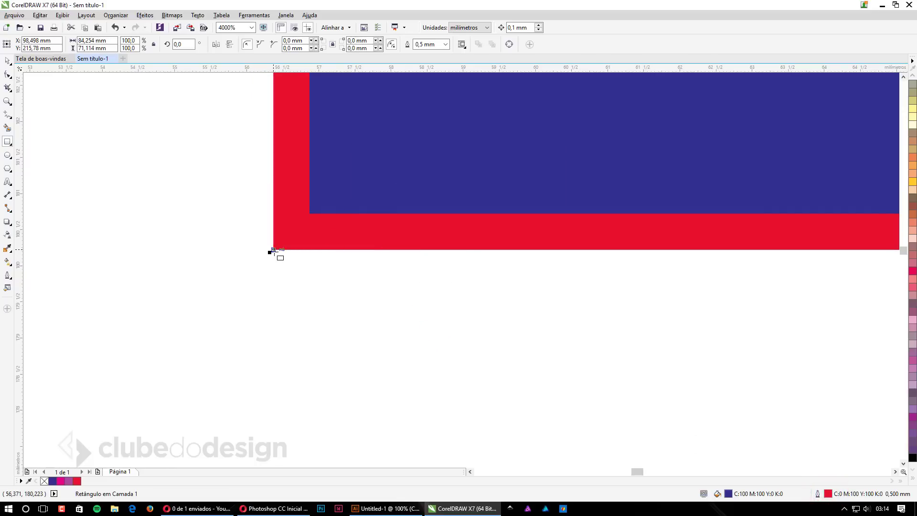
Step: Centre the red outline and place it behind the fill
double_click(831, 495)
click(426, 305)
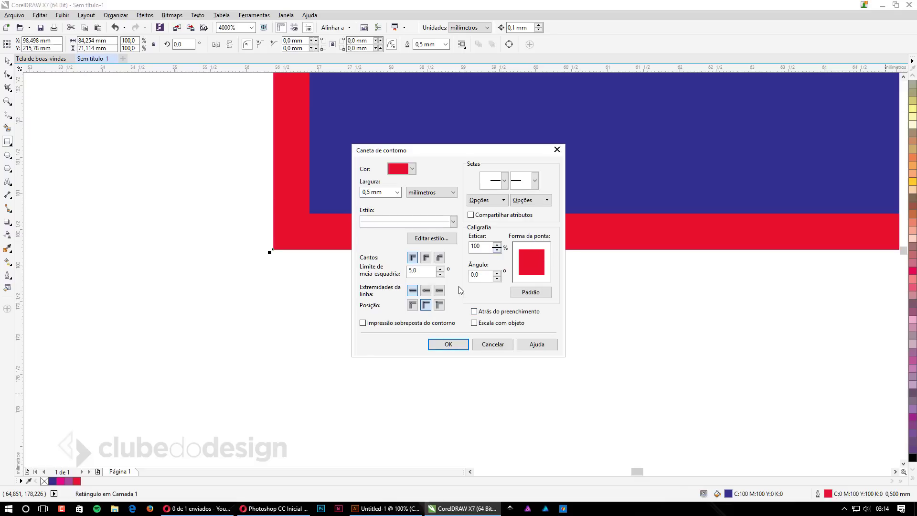
click(494, 313)
click(445, 345)
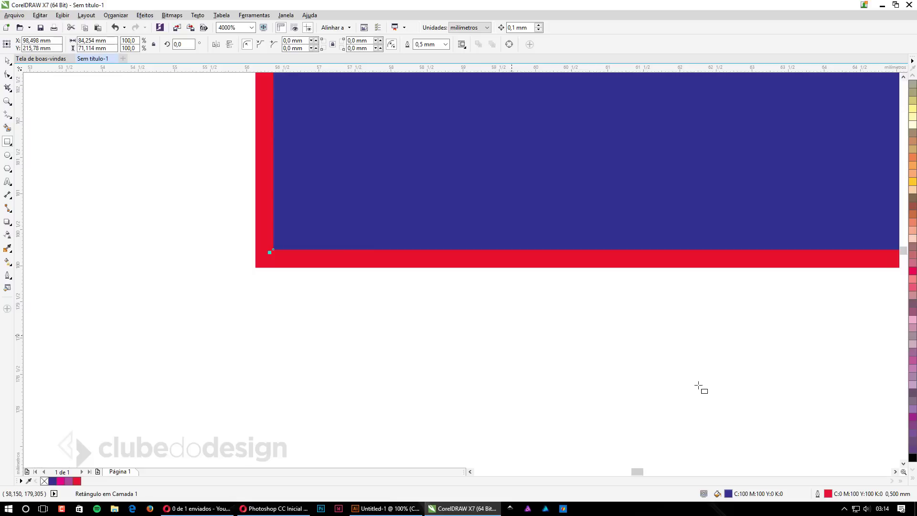
Step: Tick Escala com objeto so the outline scales with the rectangle
double_click(828, 493)
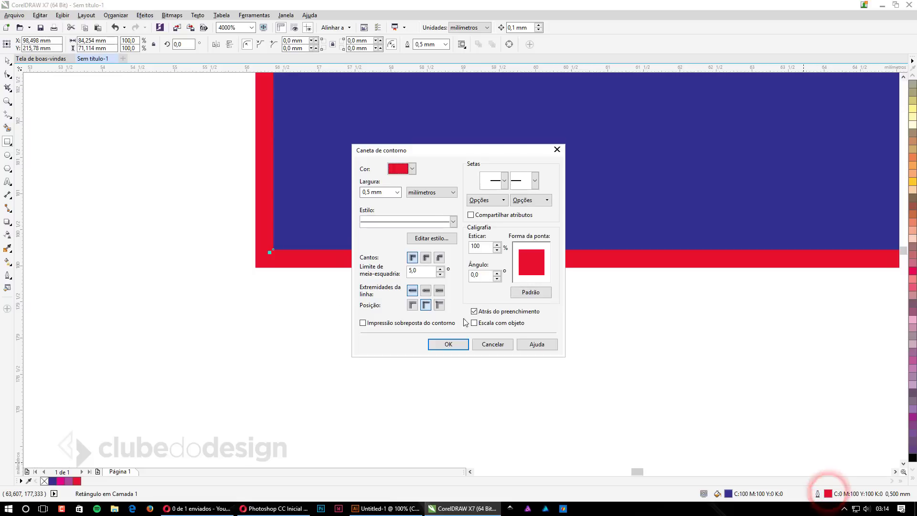
click(508, 325)
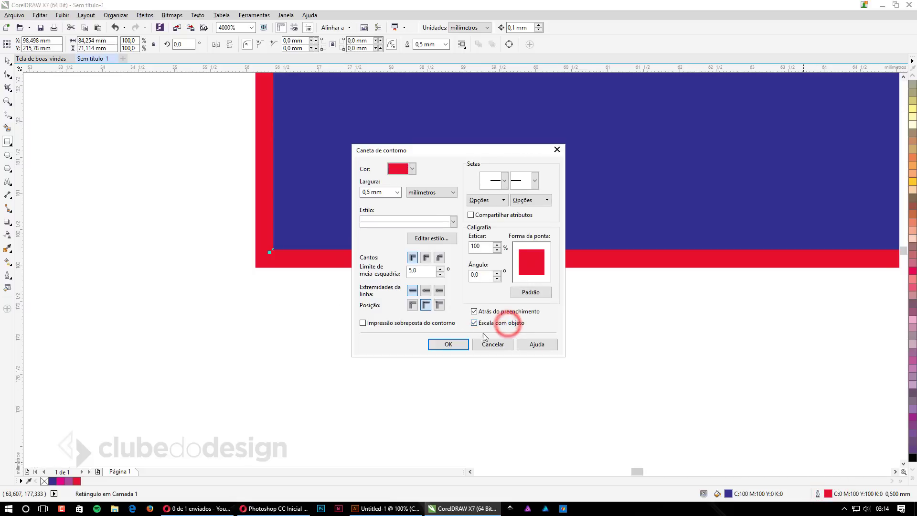
click(447, 344)
scroll(410, 306, down, 5)
scroll(563, 217, down, 3)
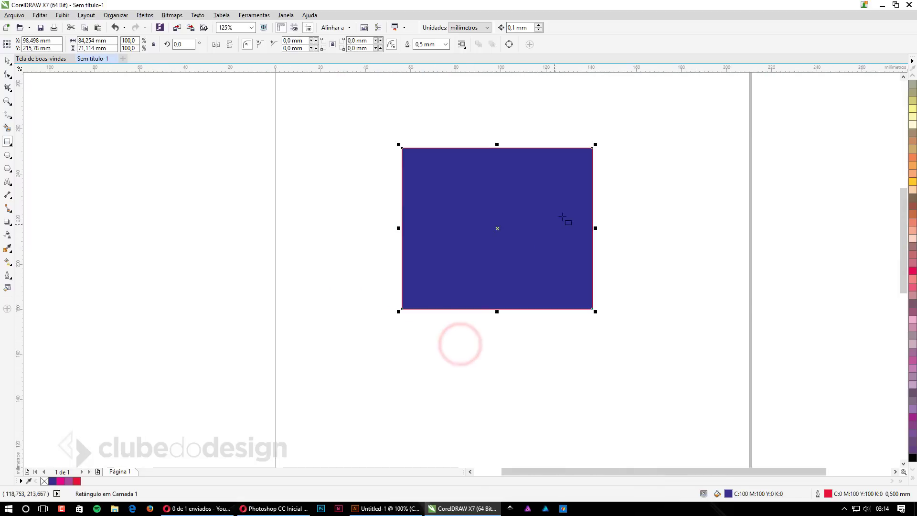
Step: Scale the rectangle to 164% then 88.4%, checking the outline width becomes 0.82 mm then 0.442 mm
click(8, 61)
drag(595, 311, 717, 414)
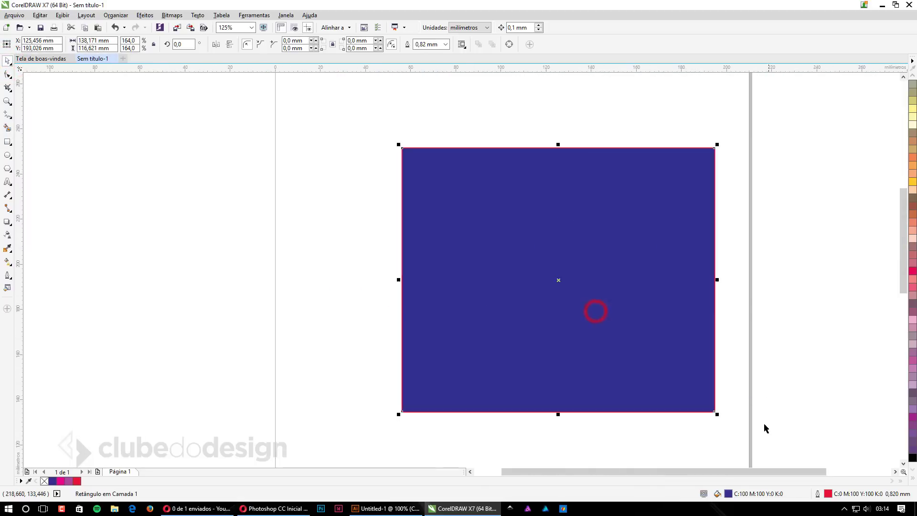
double_click(821, 497)
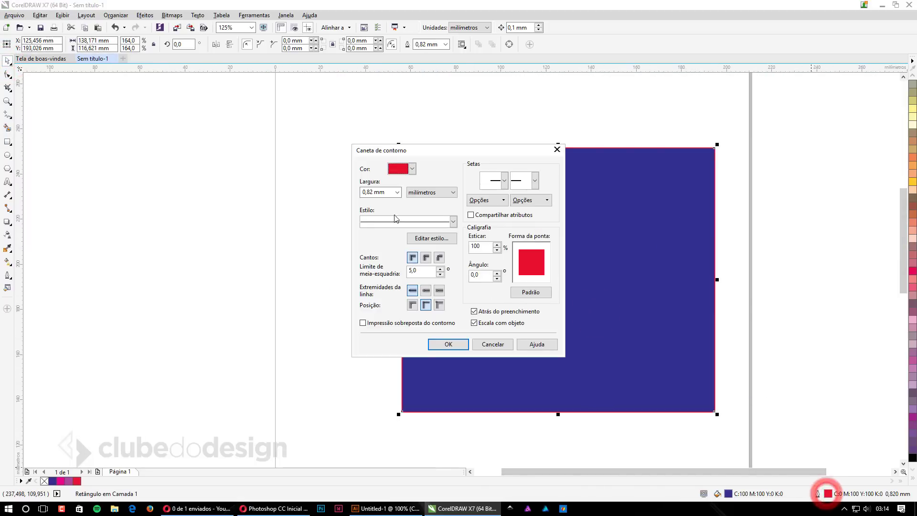
click(448, 344)
drag(715, 412, 571, 291)
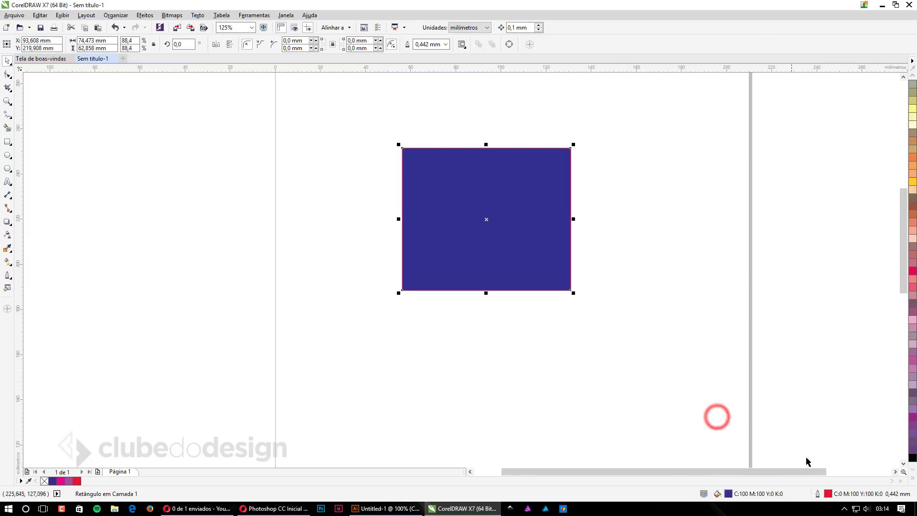
double_click(821, 495)
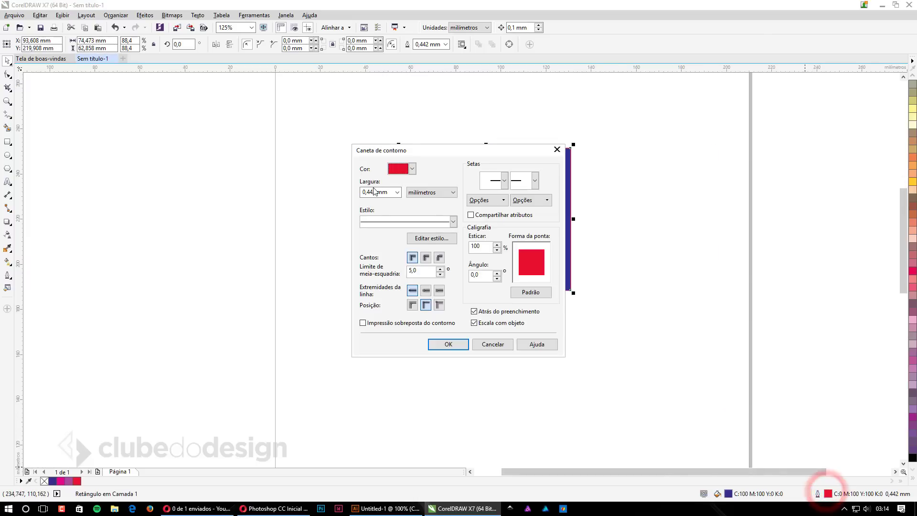
Step: Widen the rectangle's red outline to 4,0 mm using the F12 outline settings
click(448, 344)
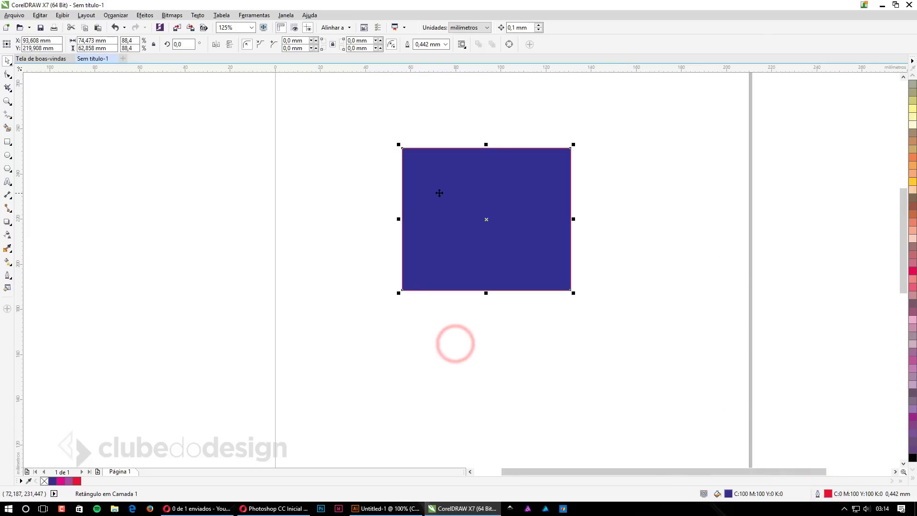
key(F12)
click(397, 192)
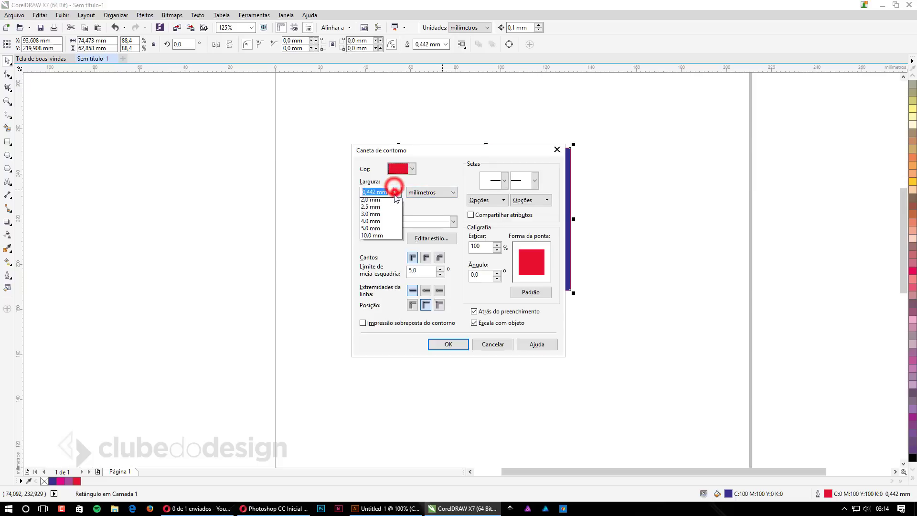
click(380, 291)
click(444, 344)
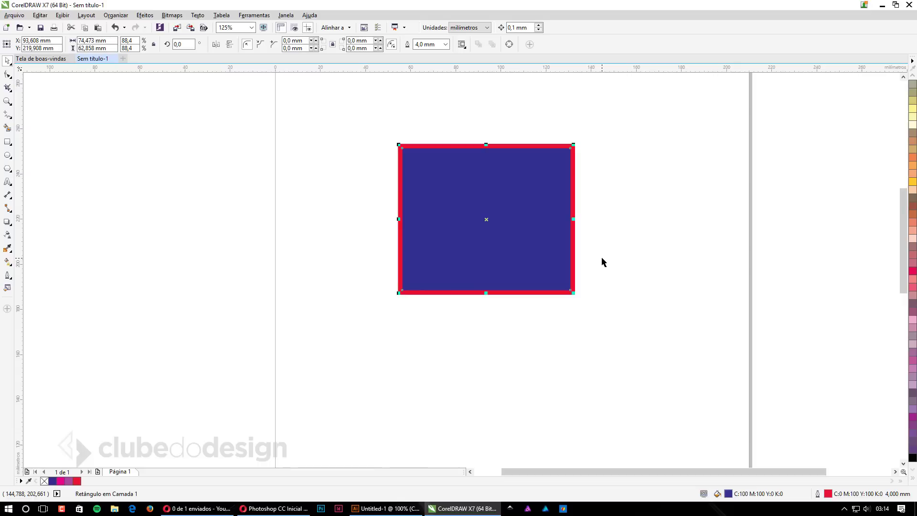
key(shift+F11)
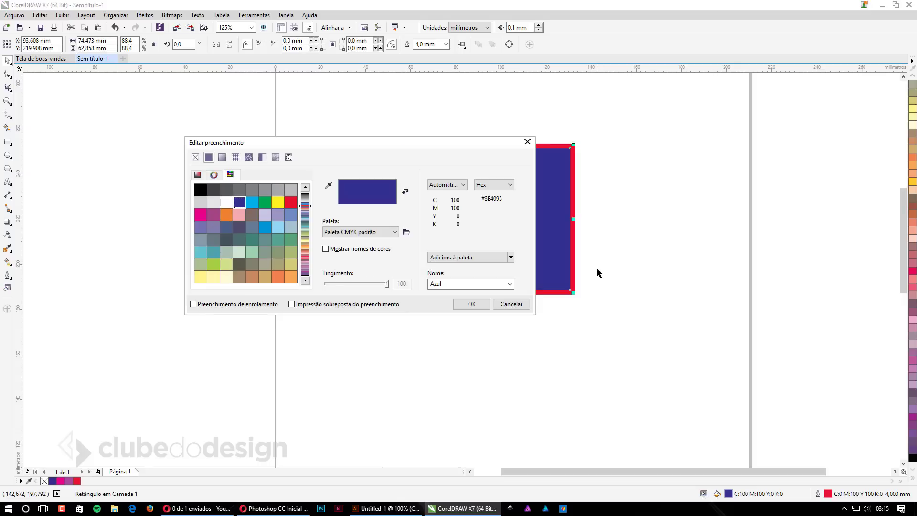
key(Escape)
key(F12)
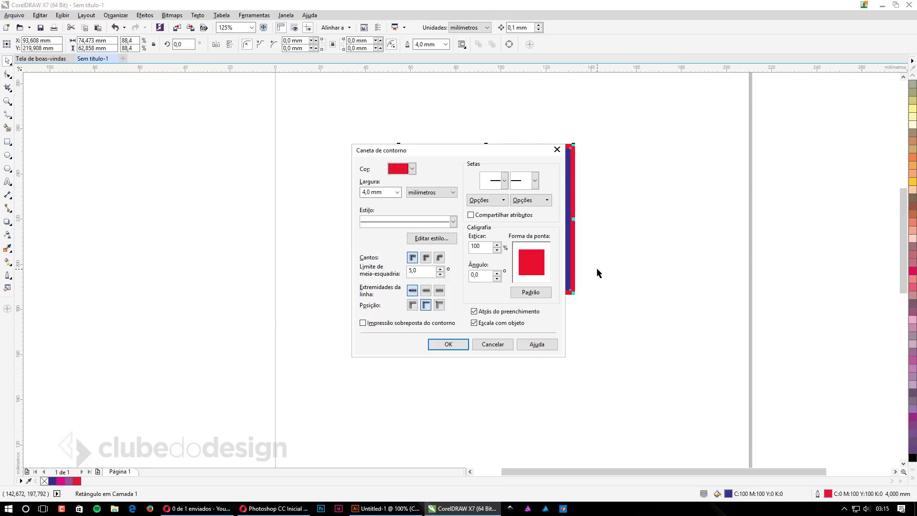
click(490, 343)
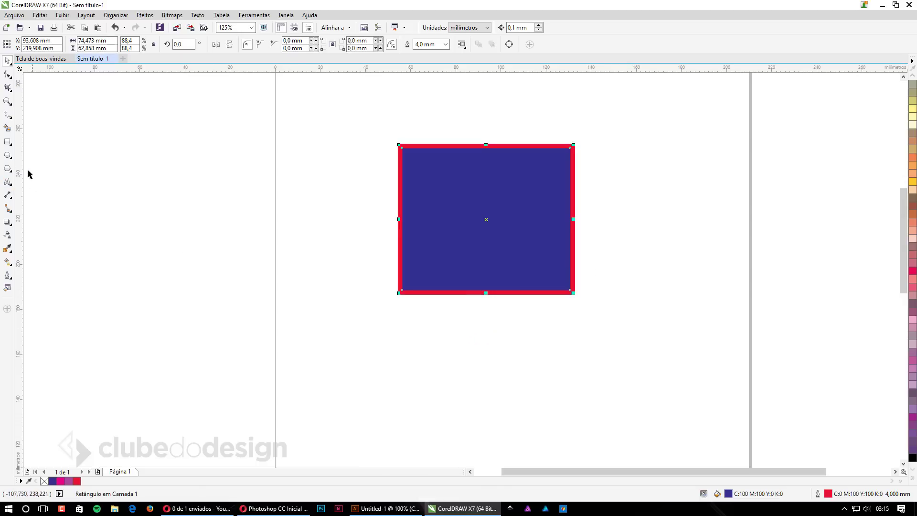
click(7, 221)
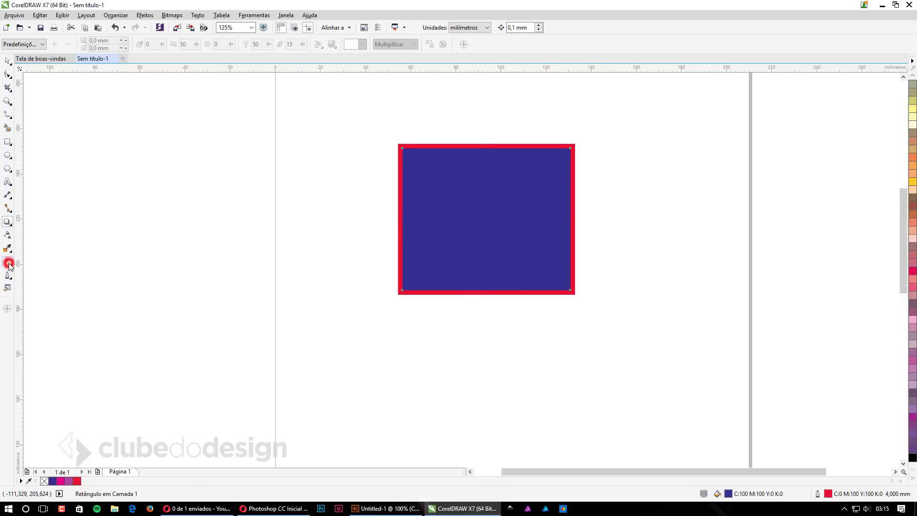
click(9, 265)
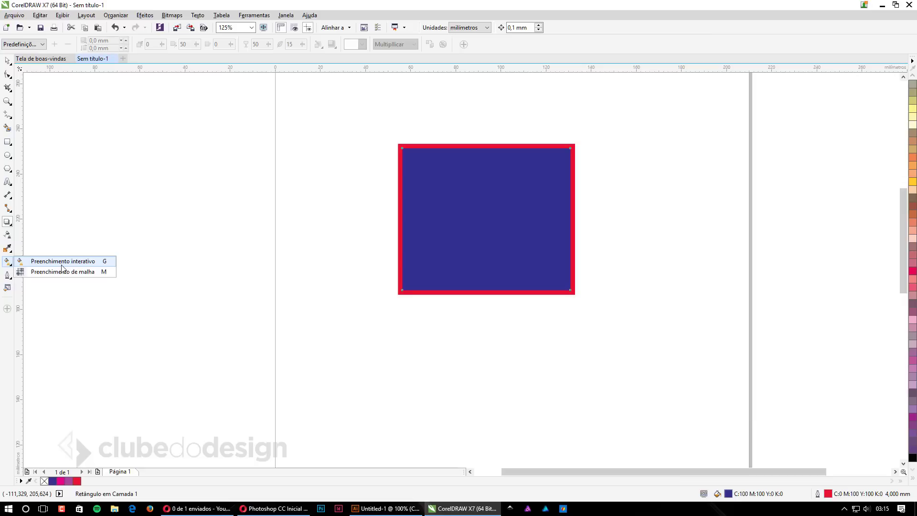
click(8, 248)
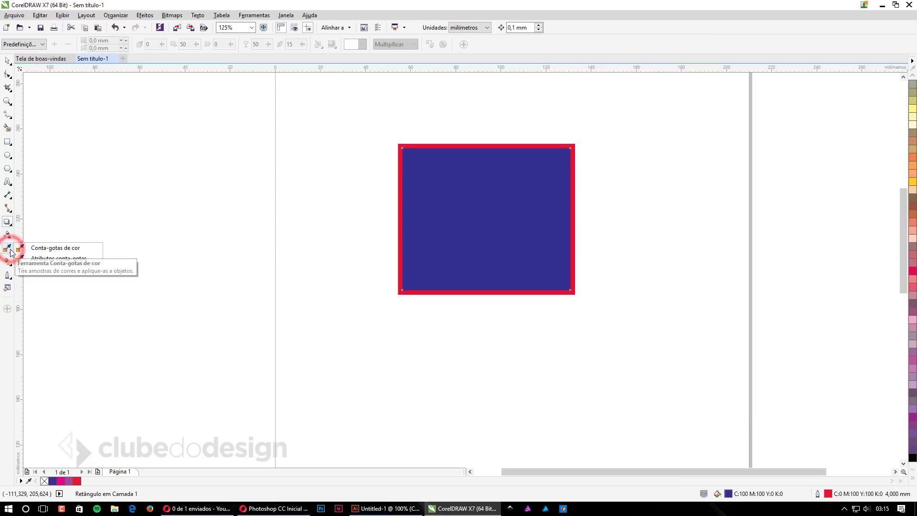
click(8, 249)
click(56, 258)
click(8, 263)
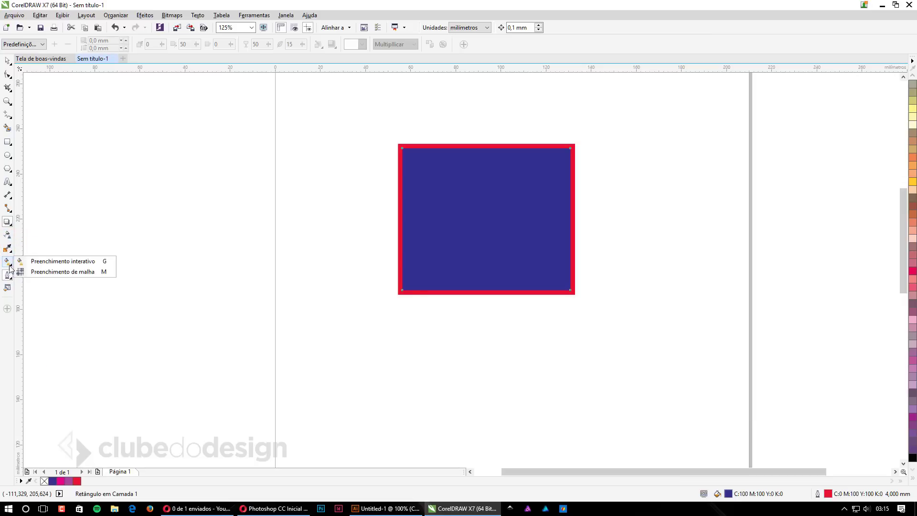
click(71, 262)
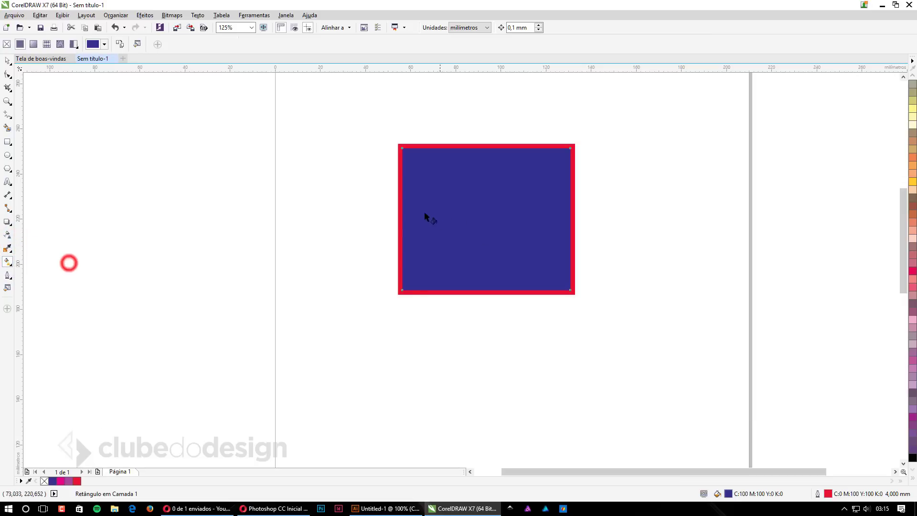
click(99, 44)
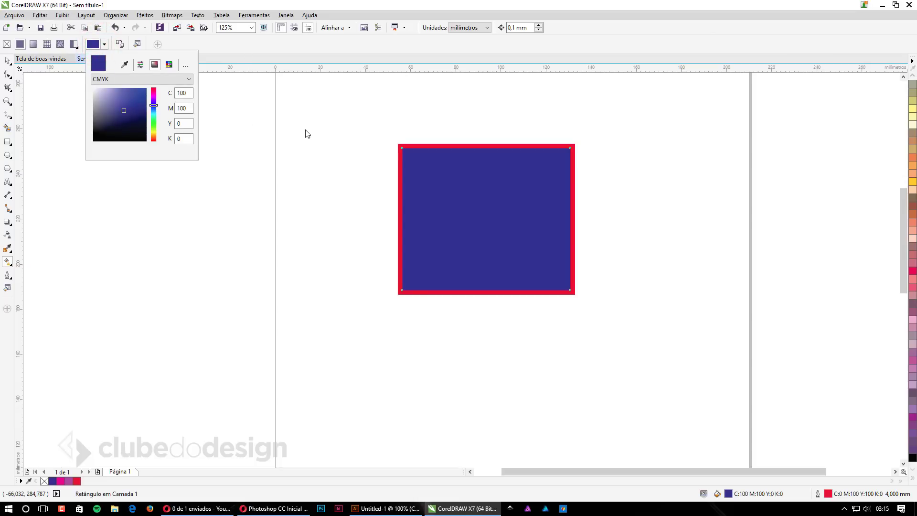
click(95, 44)
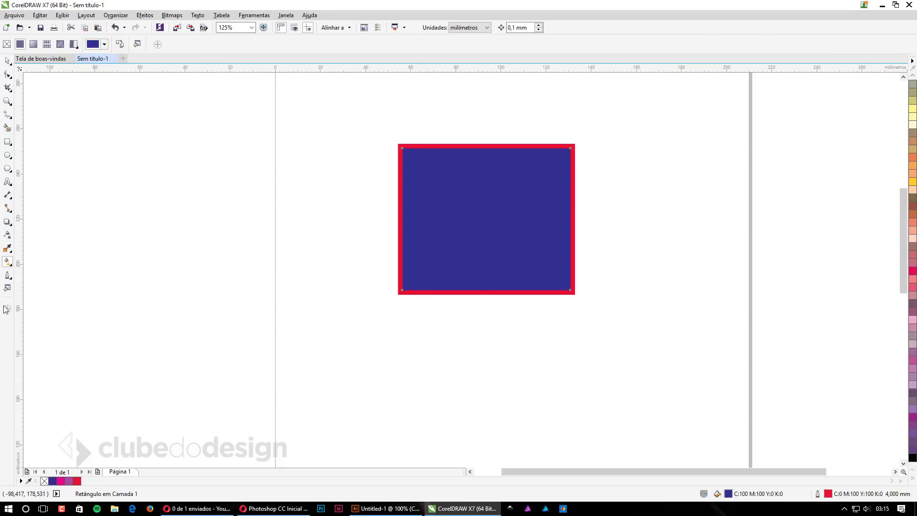
click(7, 273)
click(48, 273)
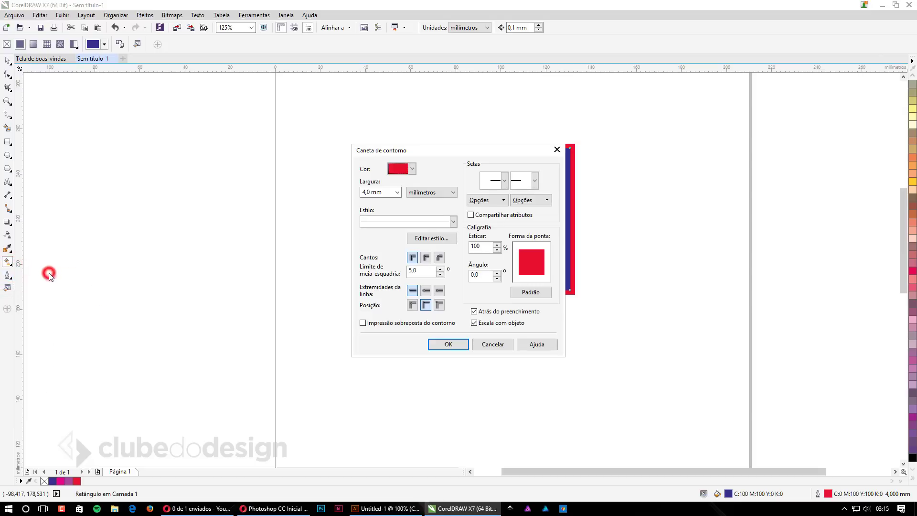
click(492, 345)
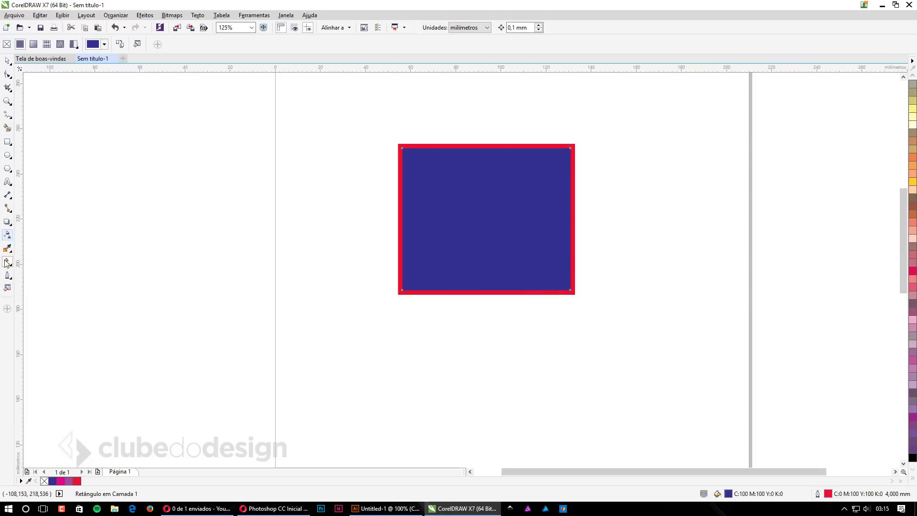
click(8, 288)
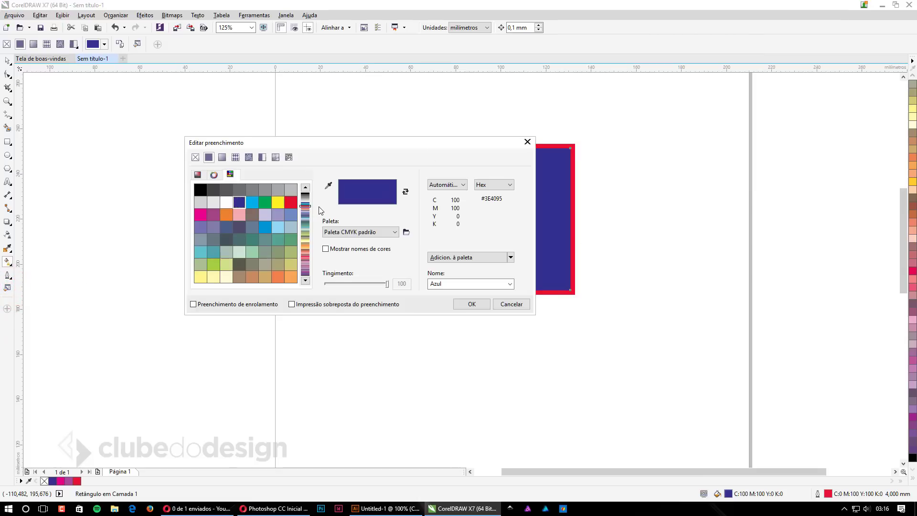
click(525, 304)
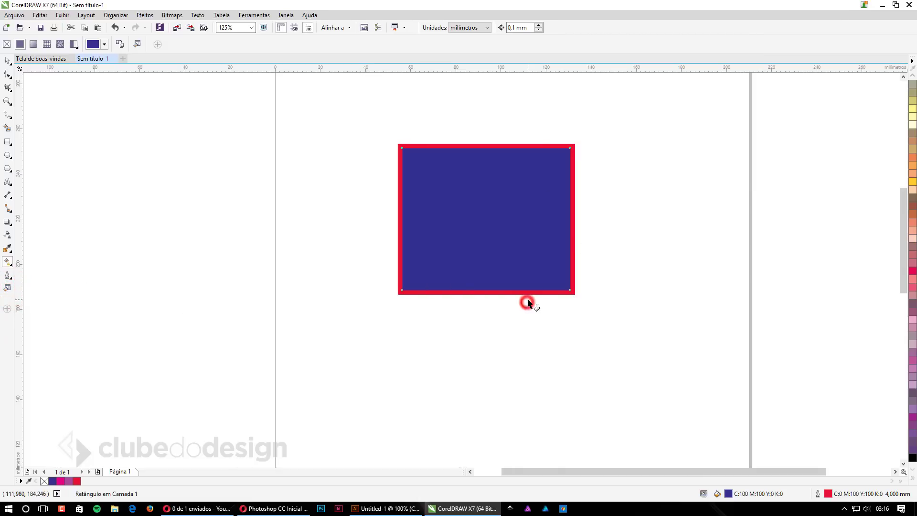
click(8, 60)
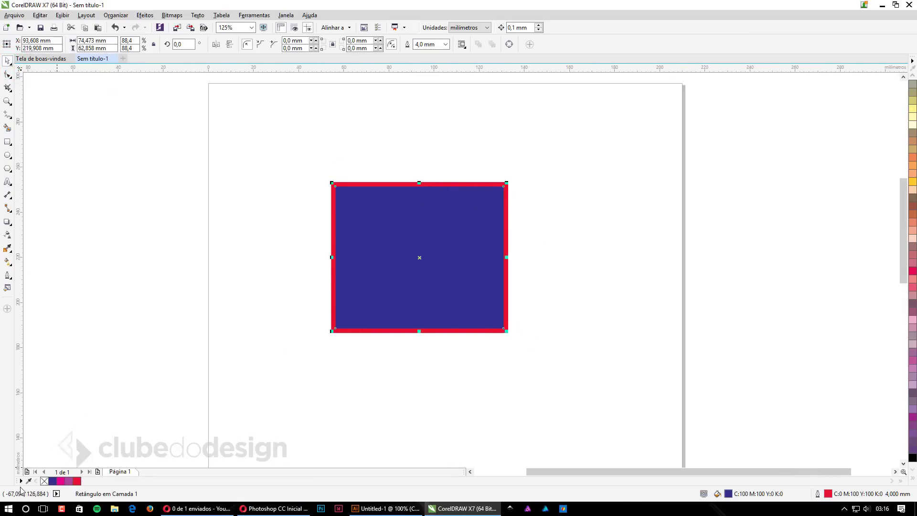
Step: Float the document colour palette over the canvas and dock it back at the bottom
drag(17, 481, 210, 195)
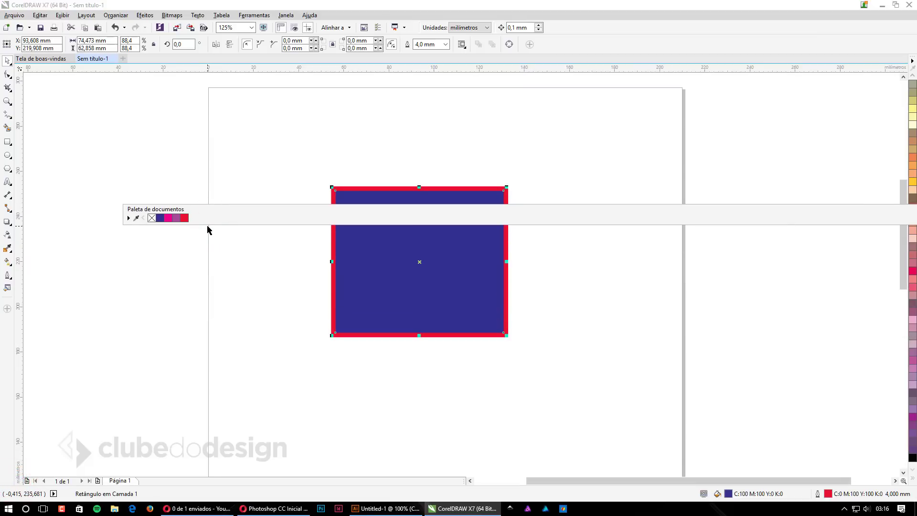
click(164, 204)
drag(204, 210, 59, 495)
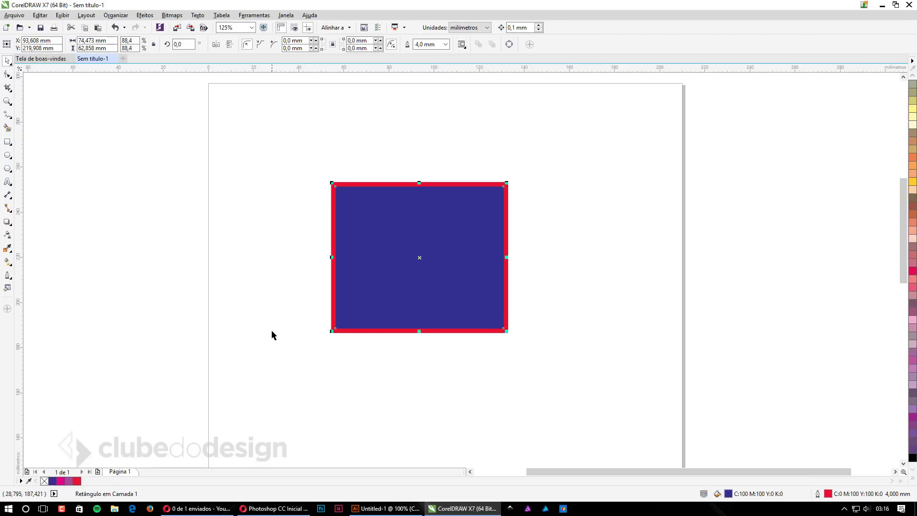
Step: Draw a 52.705 × 41.063 mm rectangle at the page's top-left and fill it brown
click(258, 242)
click(8, 142)
drag(160, 125, 279, 218)
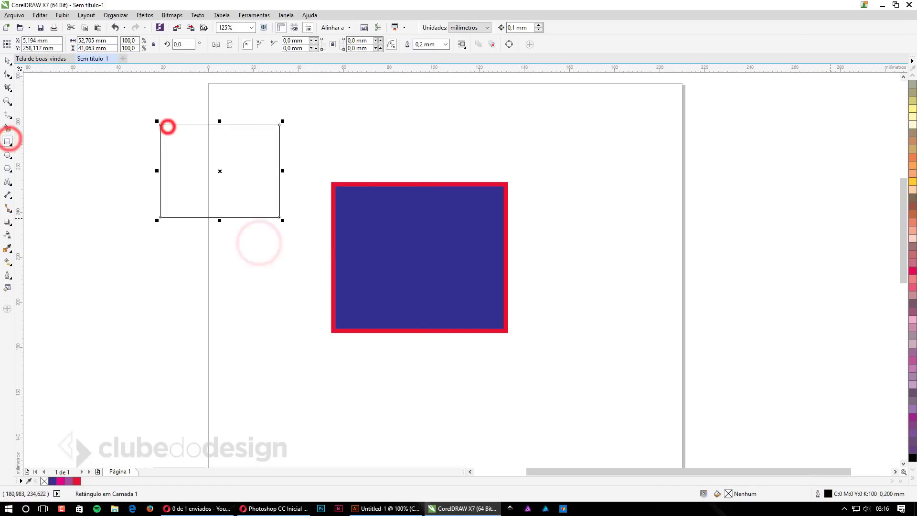
click(912, 131)
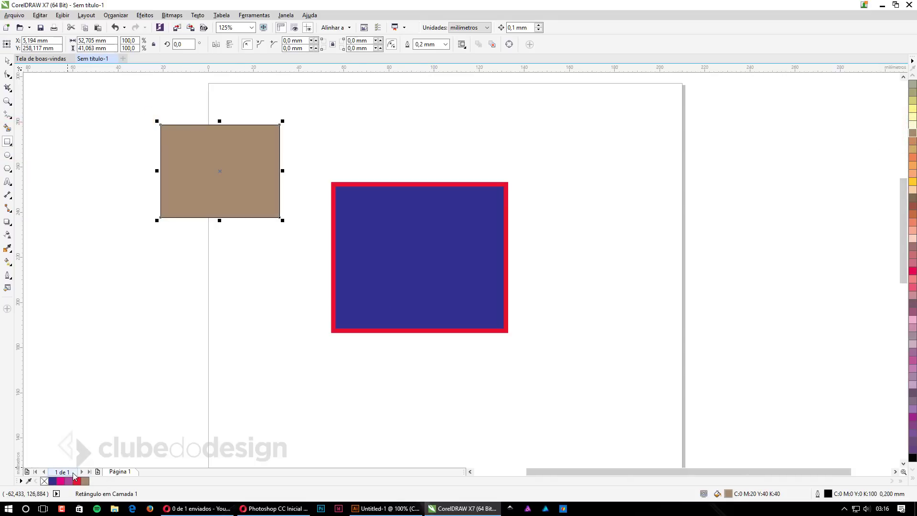
Step: Add the brown rectangle's colour to the document palette from its options menu
right_click(25, 482)
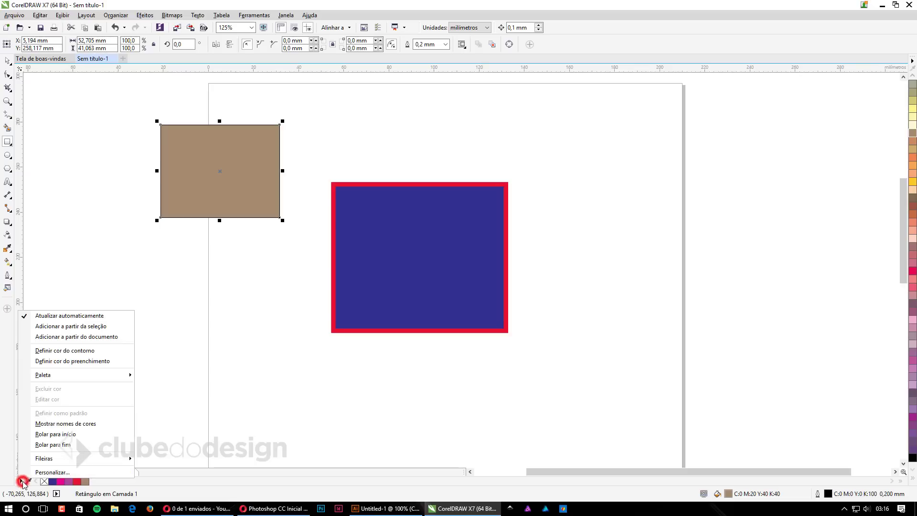
click(22, 479)
click(21, 480)
click(166, 481)
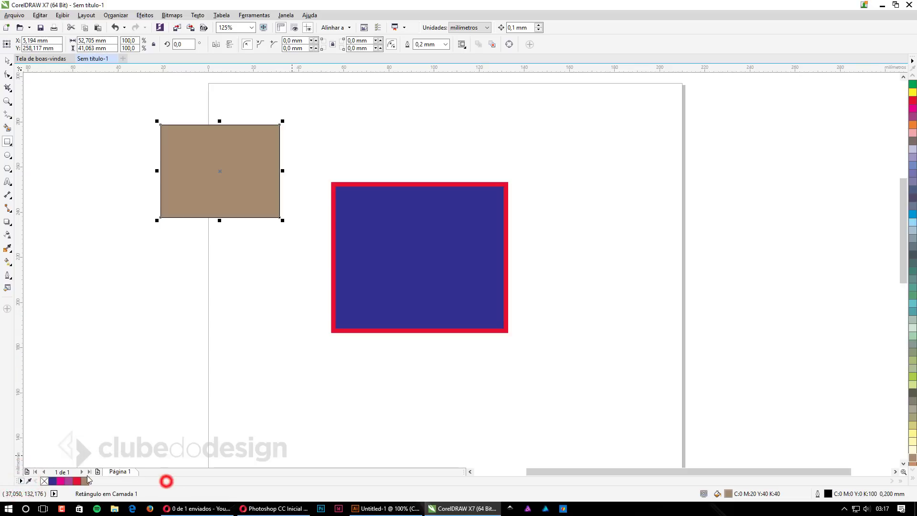
click(21, 480)
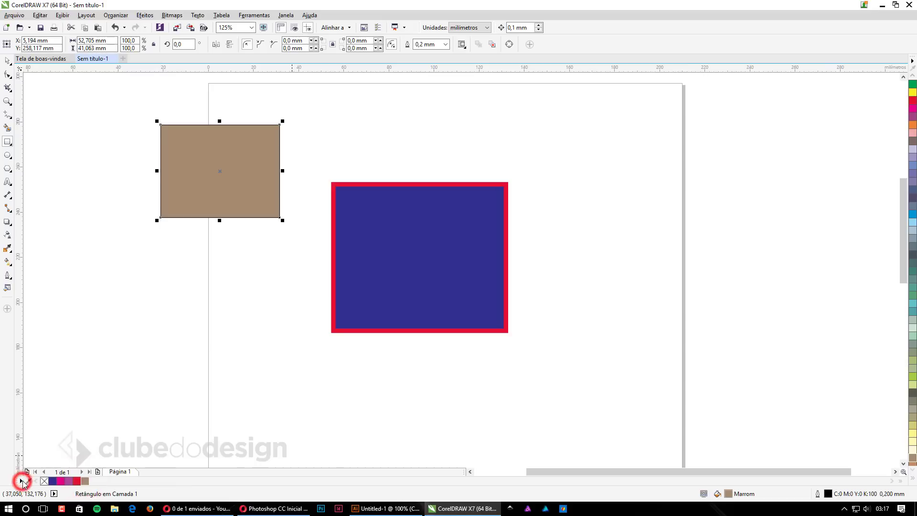
click(21, 481)
Step: Try deleting Marrom in the Palette Editor, cancel without saving, and deselect the rectangle
click(52, 399)
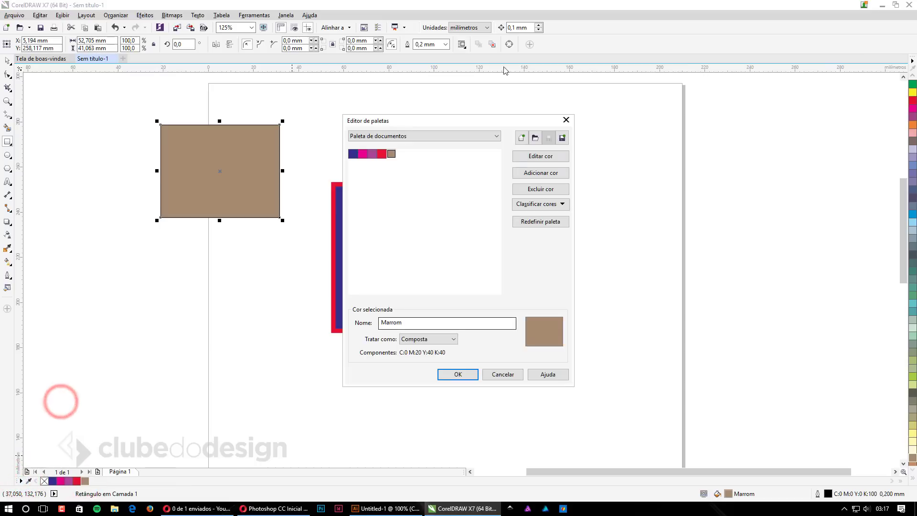
click(378, 161)
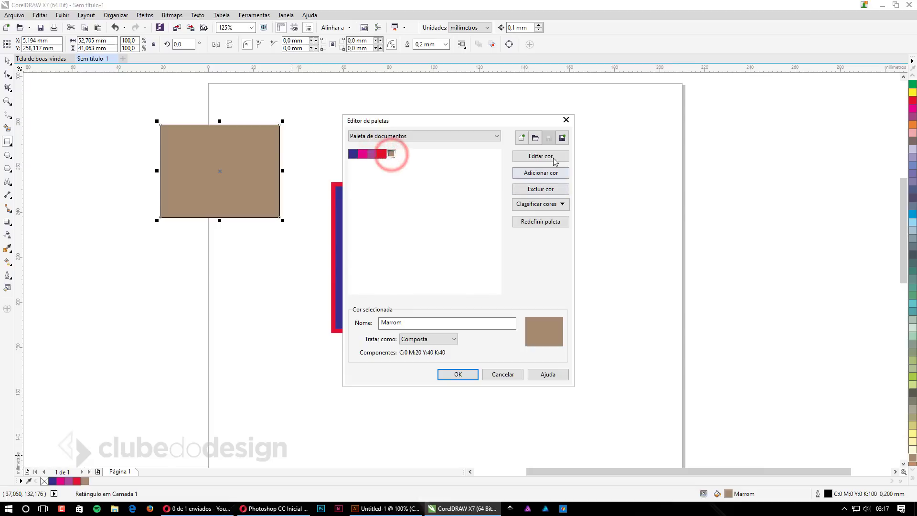
click(534, 190)
click(493, 268)
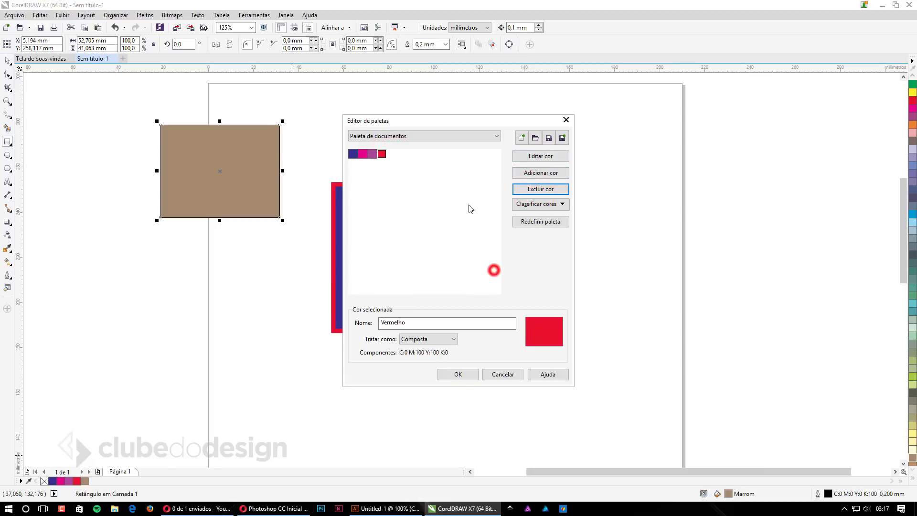
click(496, 377)
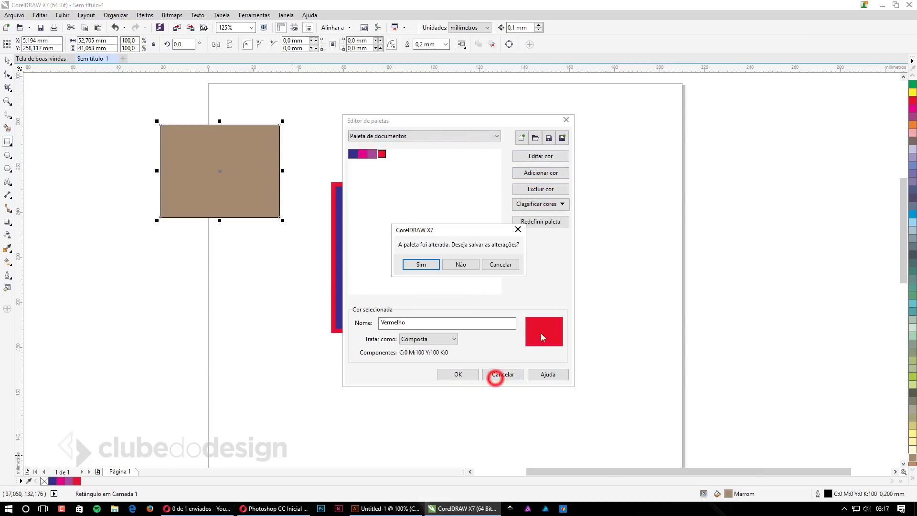
click(458, 261)
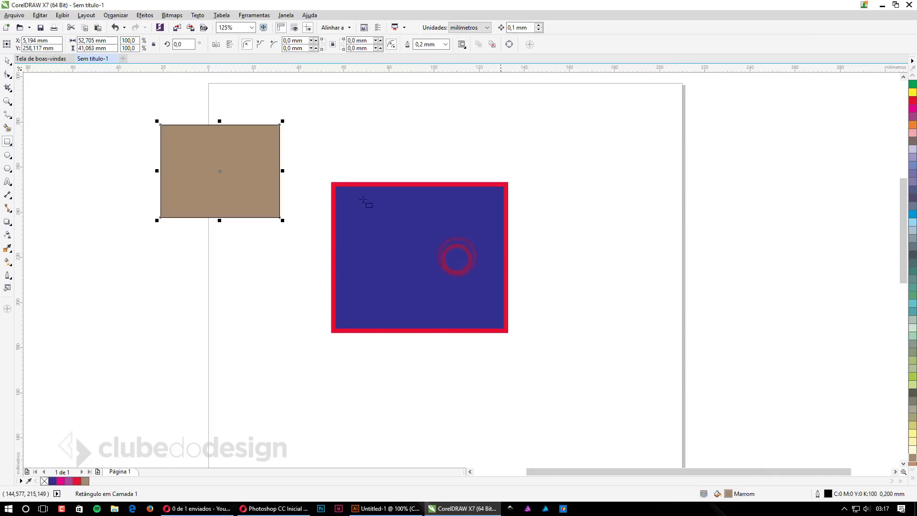
click(8, 60)
click(658, 228)
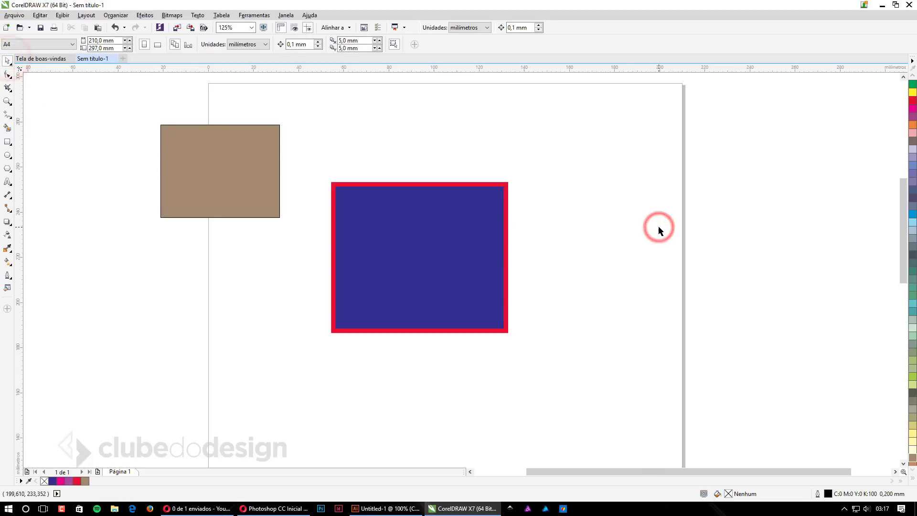
Step: Shift the blue and brown rectangles right and down, then glance at the Illustrator document
drag(460, 223, 494, 234)
drag(266, 171, 333, 190)
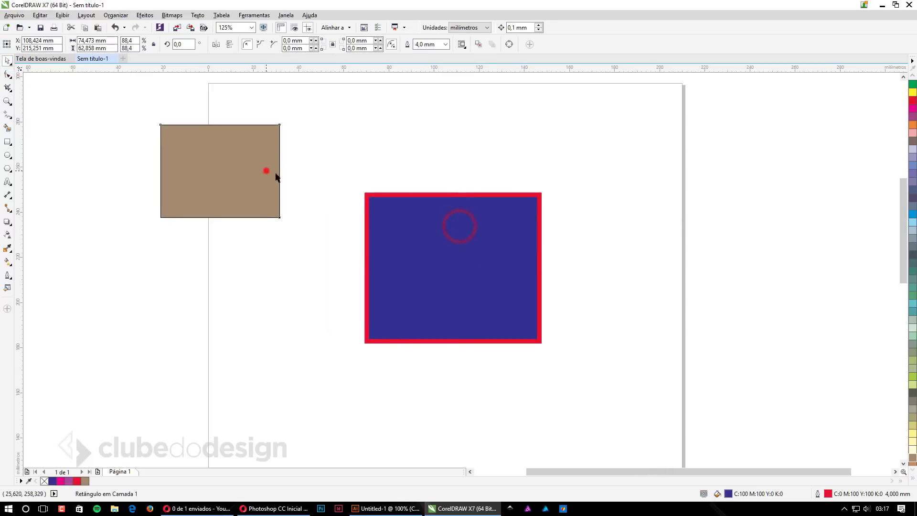
click(377, 508)
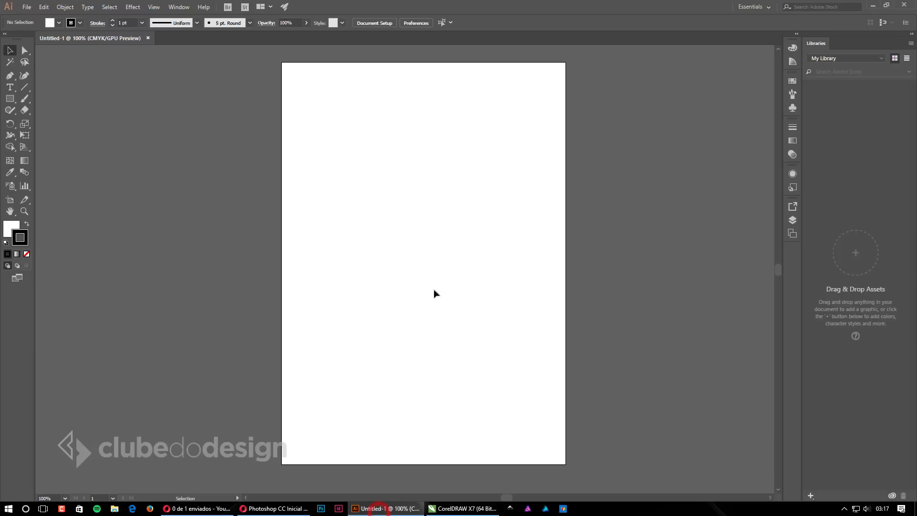
click(459, 262)
Step: Back in CorelDRAW, fill the blue rectangle green with a magenta outline, then switch to Illustrator
click(435, 502)
click(486, 249)
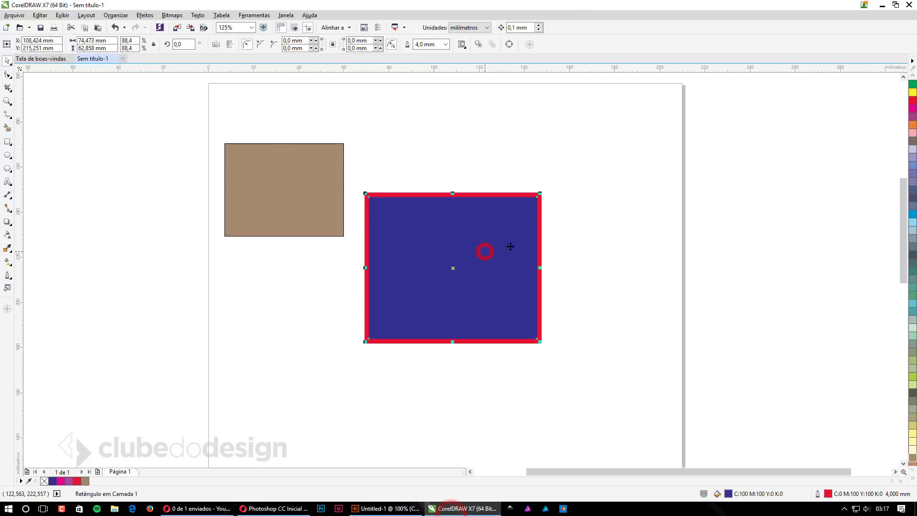
click(912, 84)
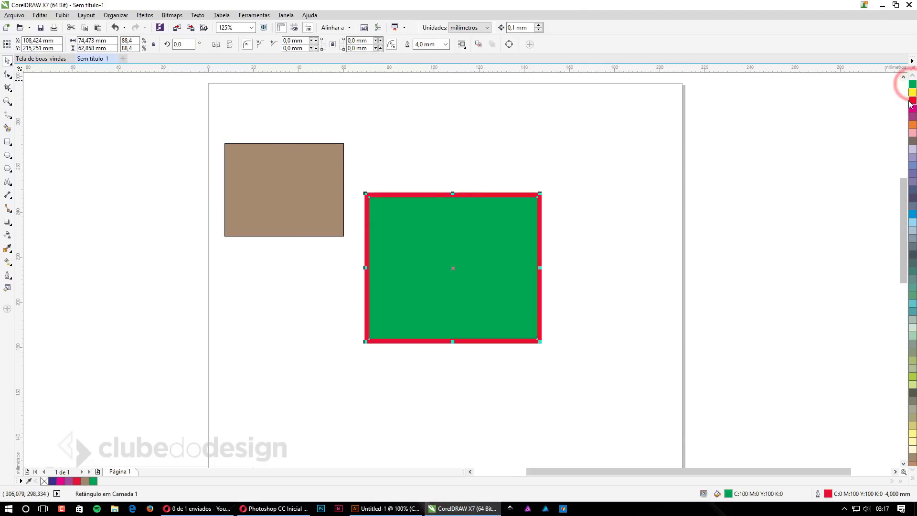
right_click(912, 108)
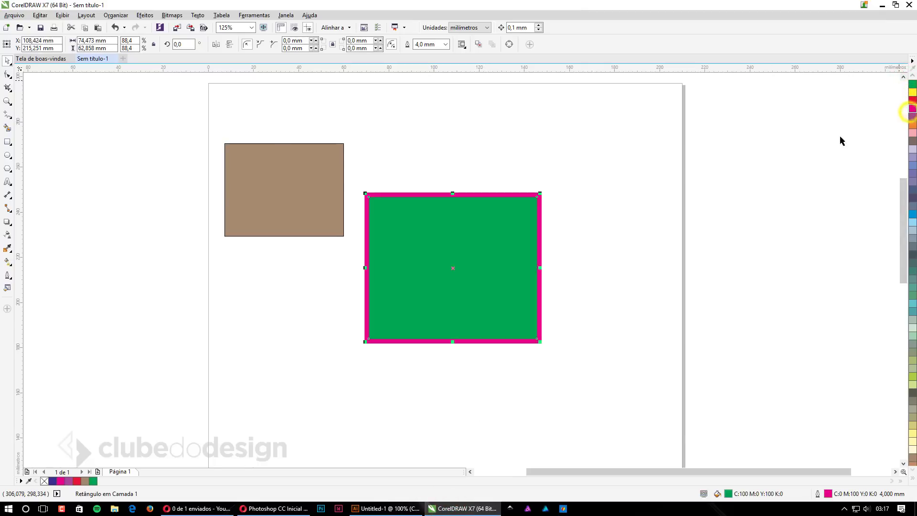
key(alt+Tab)
Step: Show Illustrator's Color panel and toggle repeatedly between active Fill and Stroke, also using X
click(445, 211)
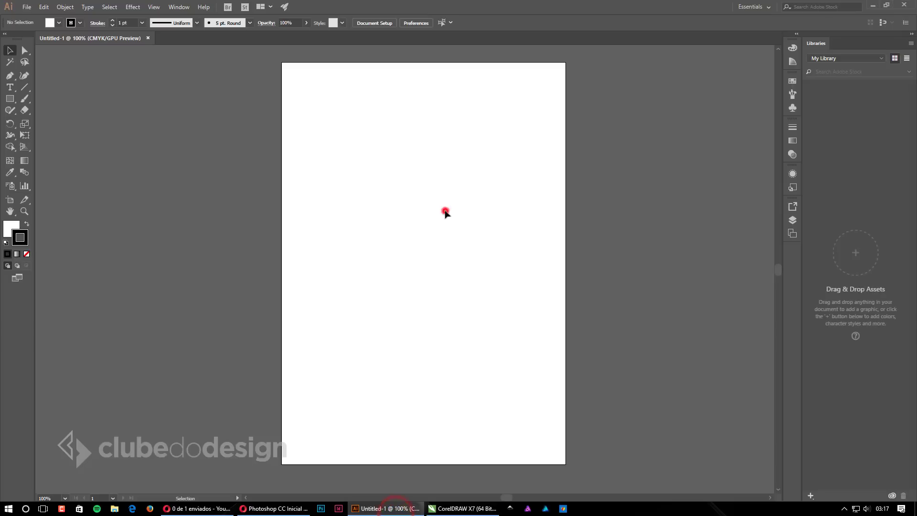
click(7, 226)
click(11, 225)
click(20, 236)
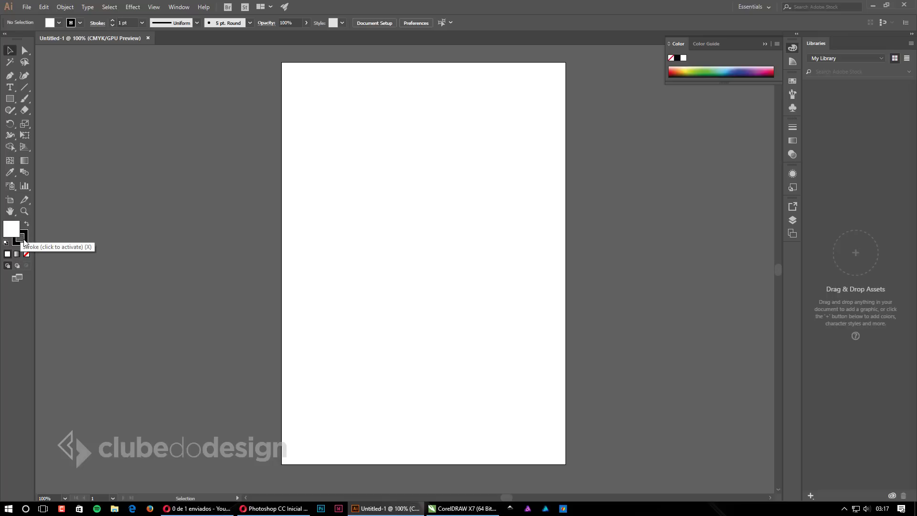
click(22, 239)
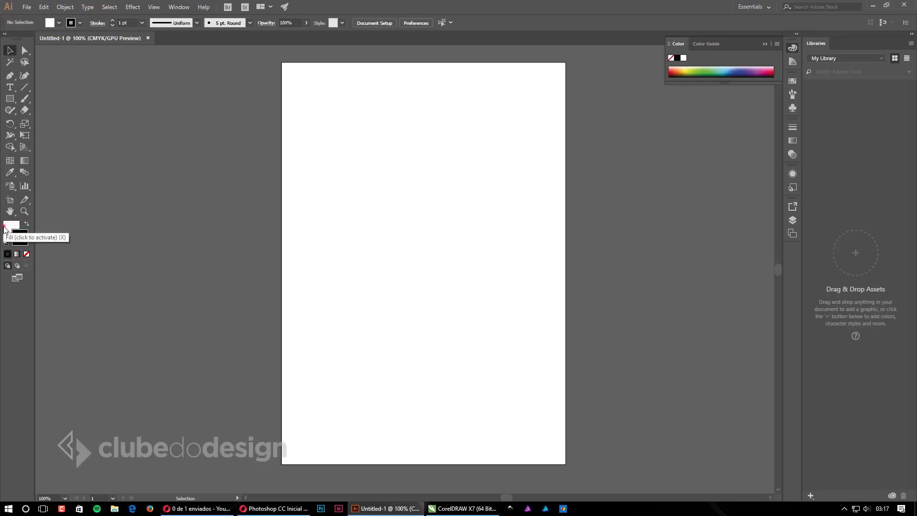
click(11, 226)
click(23, 243)
click(10, 225)
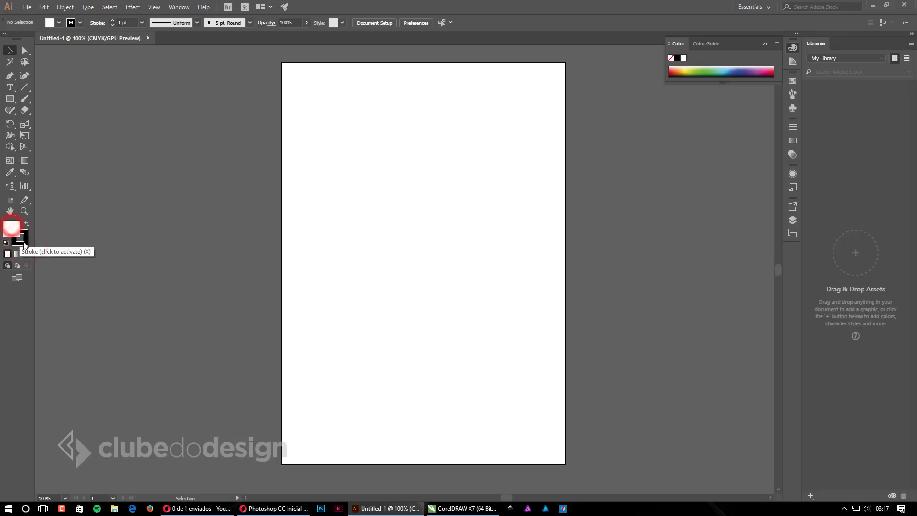
click(22, 242)
click(12, 225)
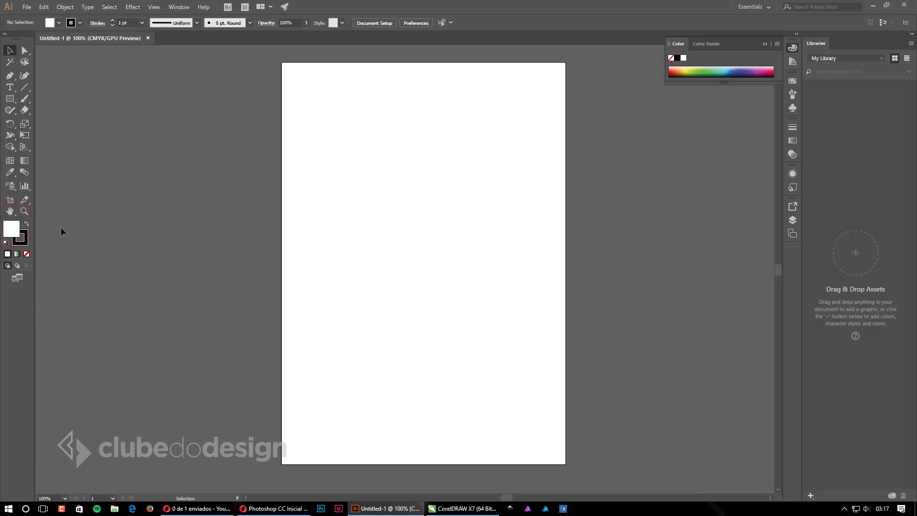
key(x)
key(x)
key(x)
key(x)
key(x)
key(x)
key(x)
key(x)
key(x)
key(x)
Step: Draw a roughly 92.781 × 96.661 mm rectangle in the upper middle of the artboard and collapse the Color panel
click(9, 98)
drag(347, 138, 472, 269)
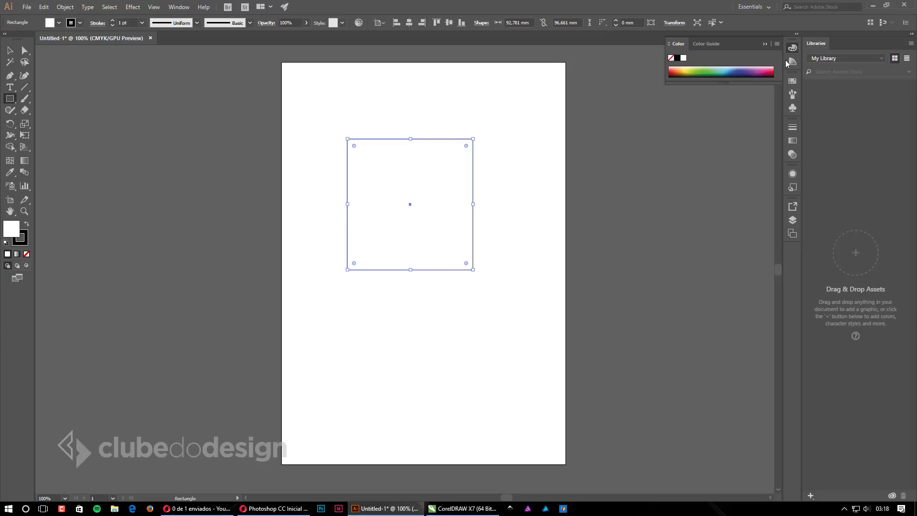
click(792, 48)
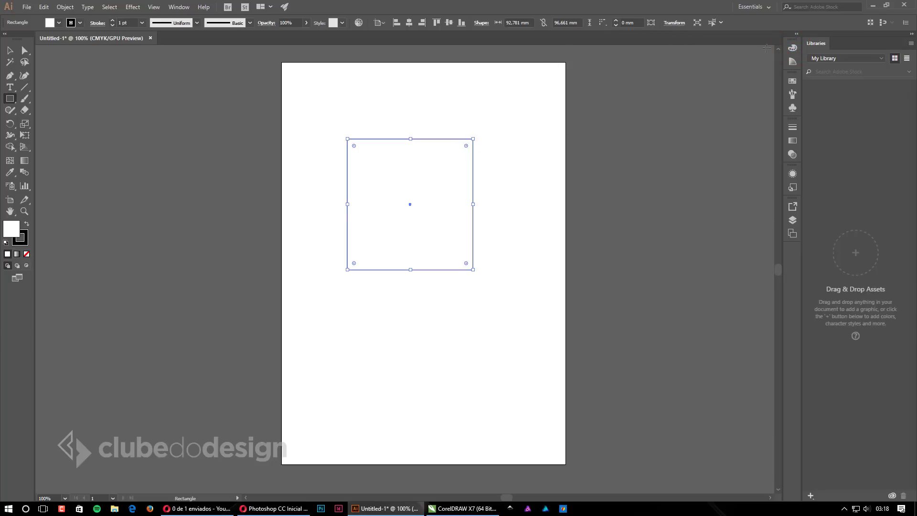
Step: Reset the Essentials workspace, then dismiss the open menus and the rectangle size dialog
click(768, 6)
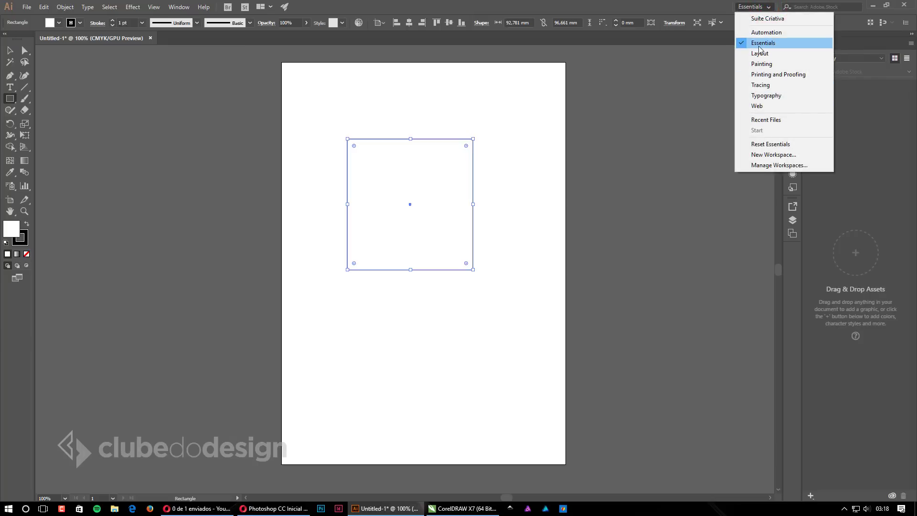
click(786, 144)
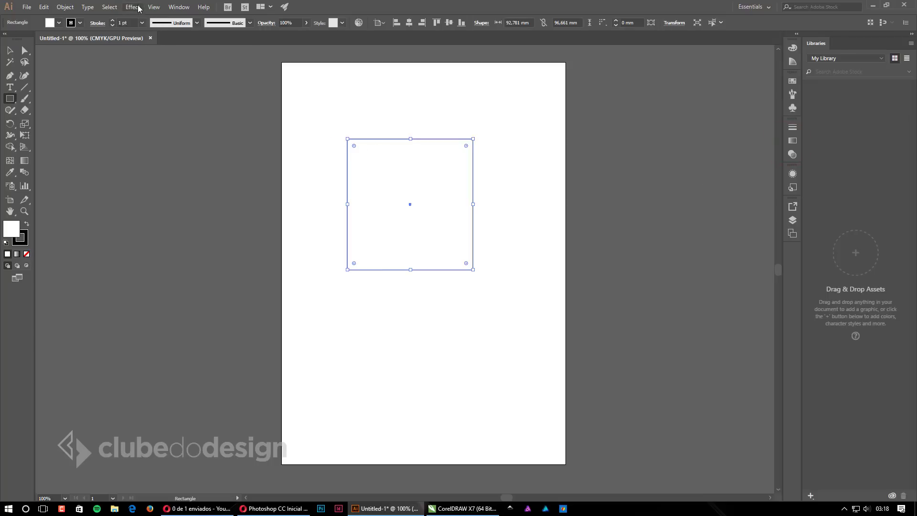
click(179, 7)
mouse_move(225, 30)
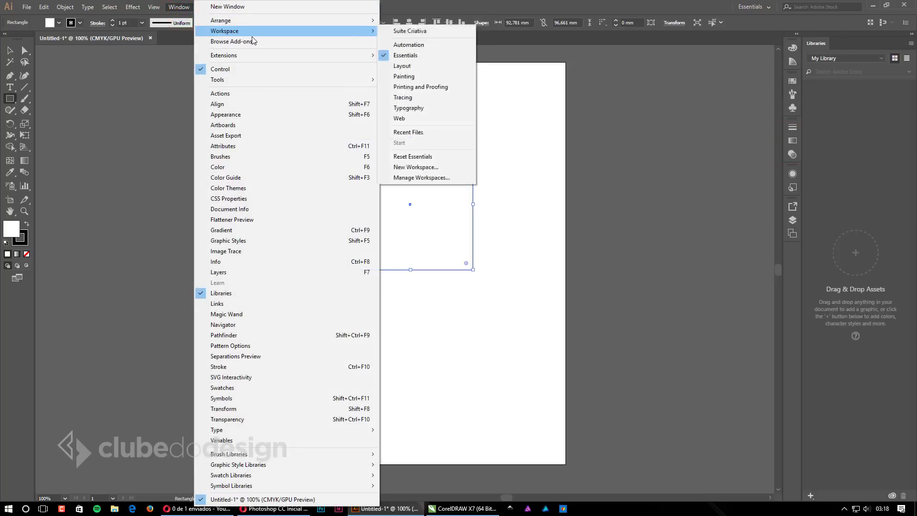
click(574, 157)
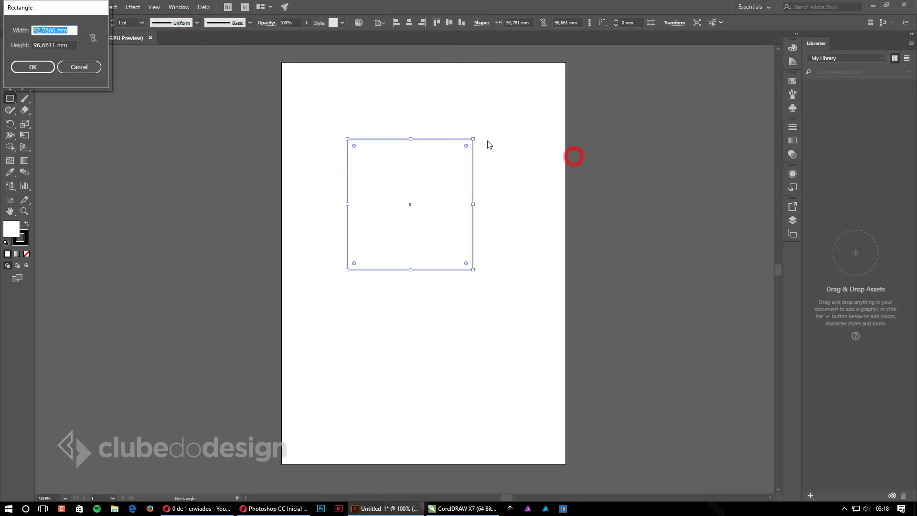
click(78, 65)
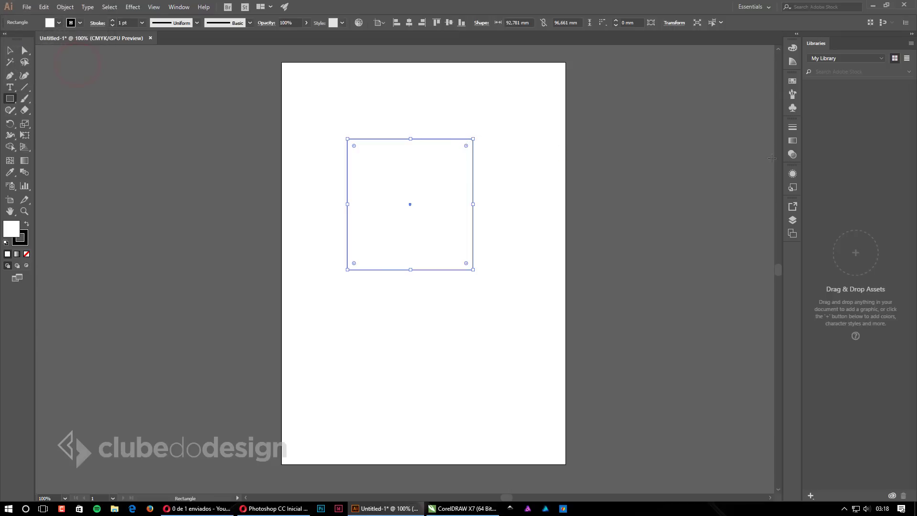
Step: Enlarge the Color panel's spectrum and try several fills before settling on medium blue
click(792, 48)
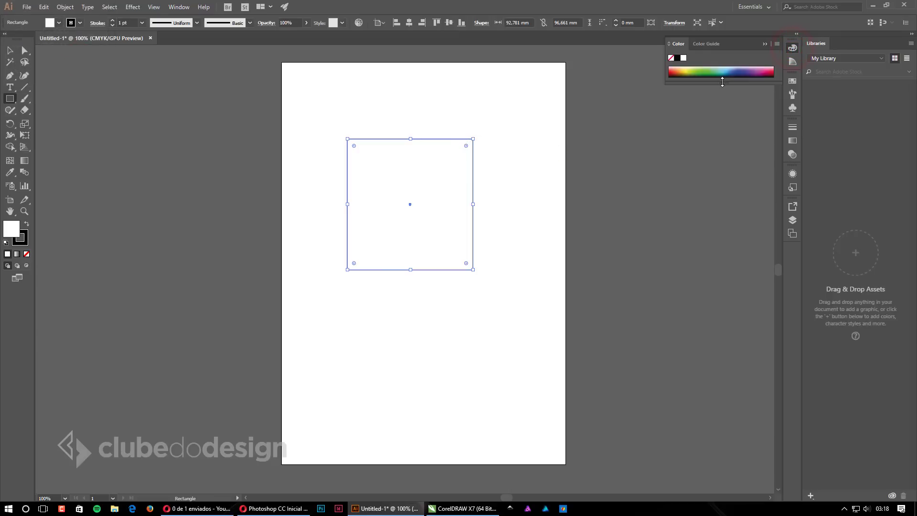
drag(722, 82, 721, 210)
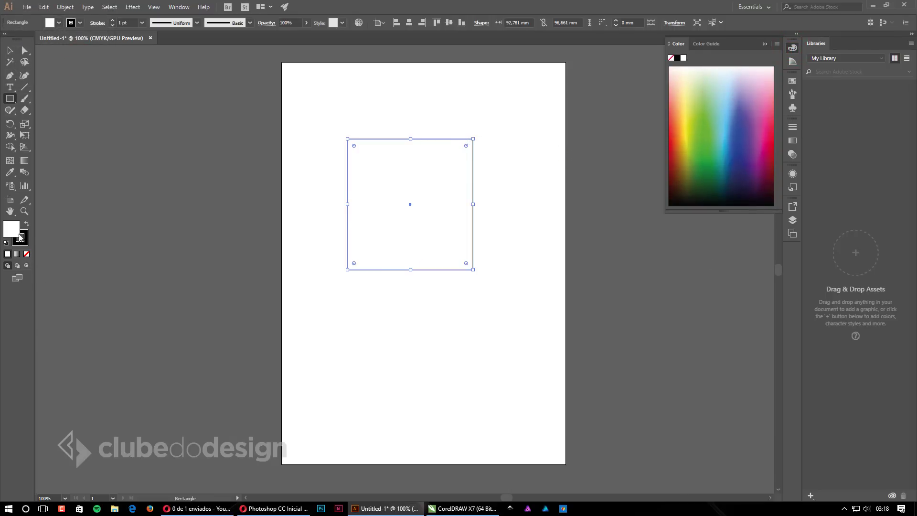
click(721, 138)
click(701, 173)
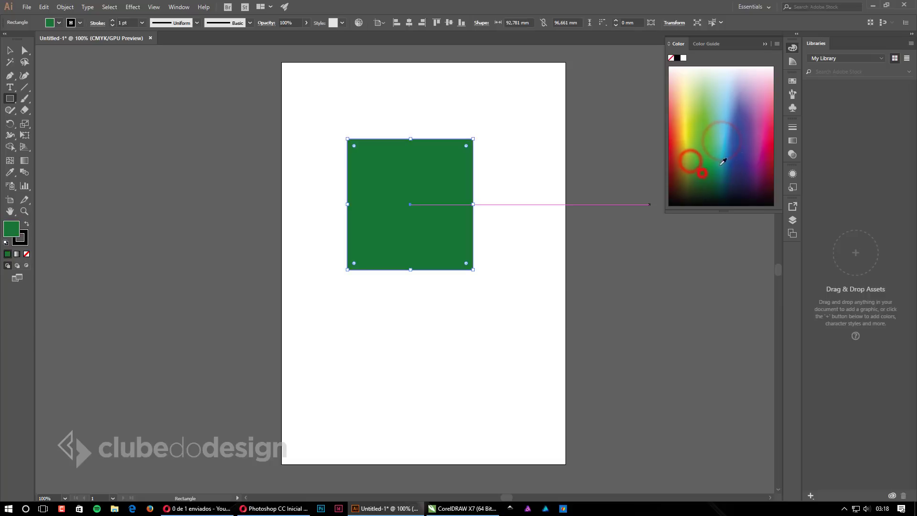
click(742, 156)
click(758, 120)
click(722, 143)
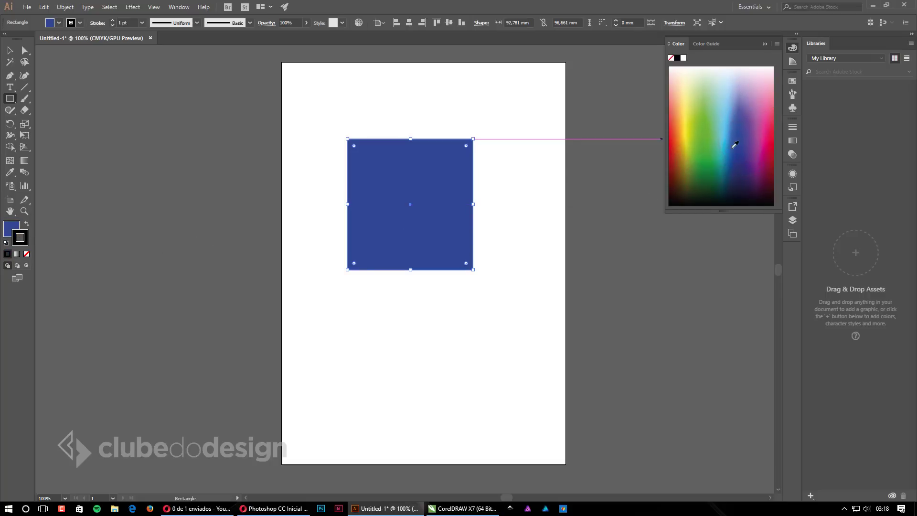
Step: Try several stroke colours from the spectrum, ending on a light blue stroke
click(731, 148)
click(731, 167)
click(711, 177)
click(673, 159)
click(705, 124)
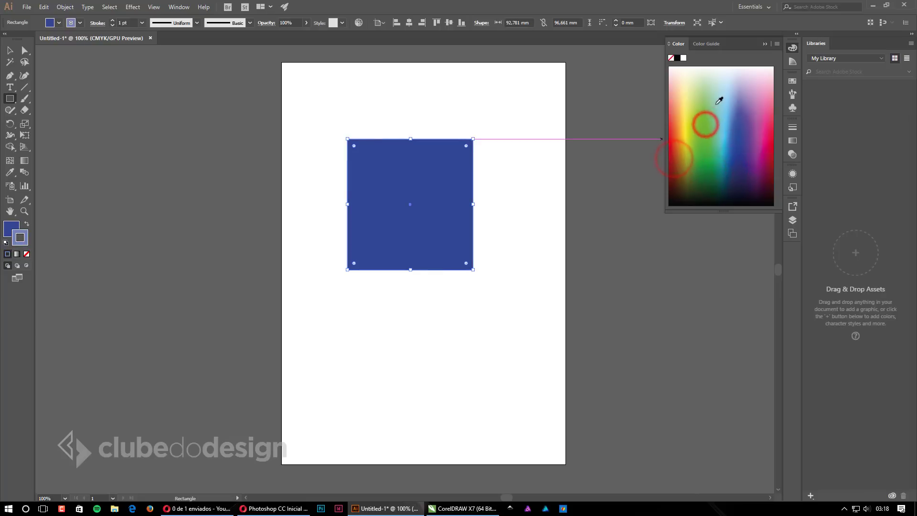
click(714, 102)
click(731, 146)
click(762, 132)
click(721, 120)
click(730, 160)
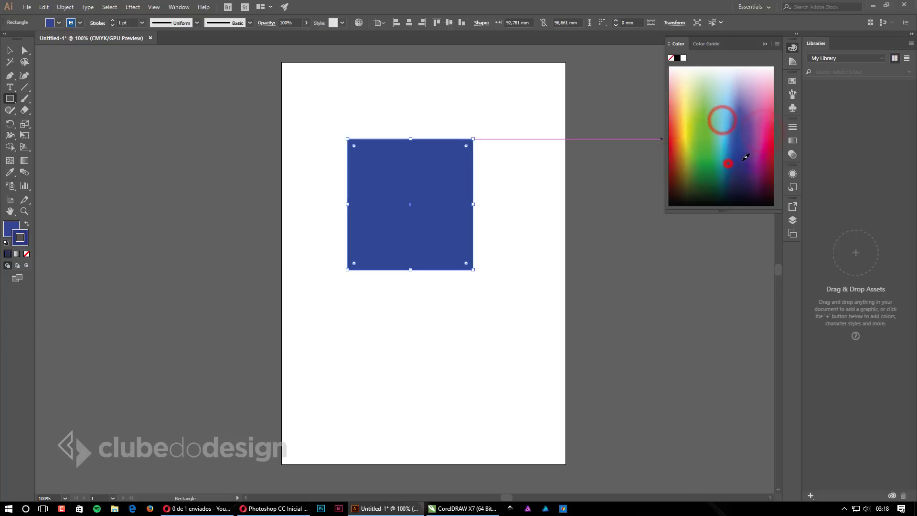
click(737, 123)
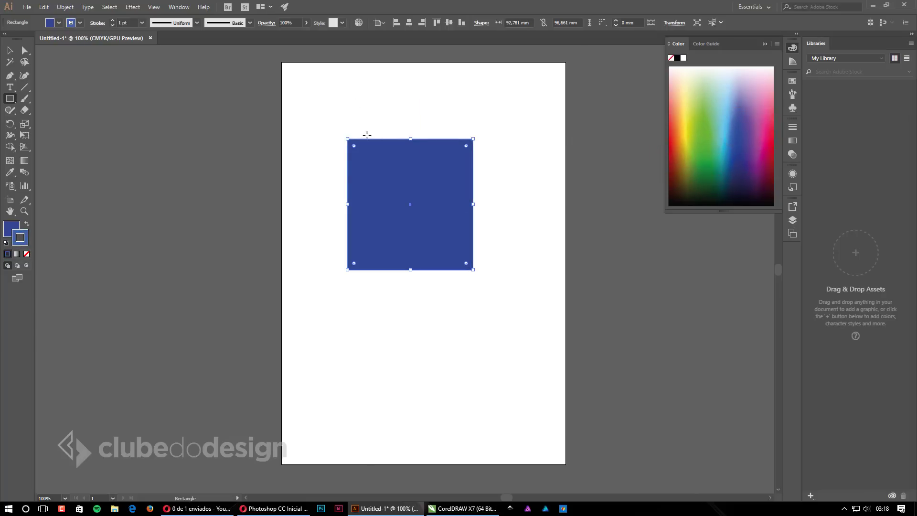
Step: Float the Stroke and Color panels beside the canvas, with Stroke docked beneath Color
click(792, 127)
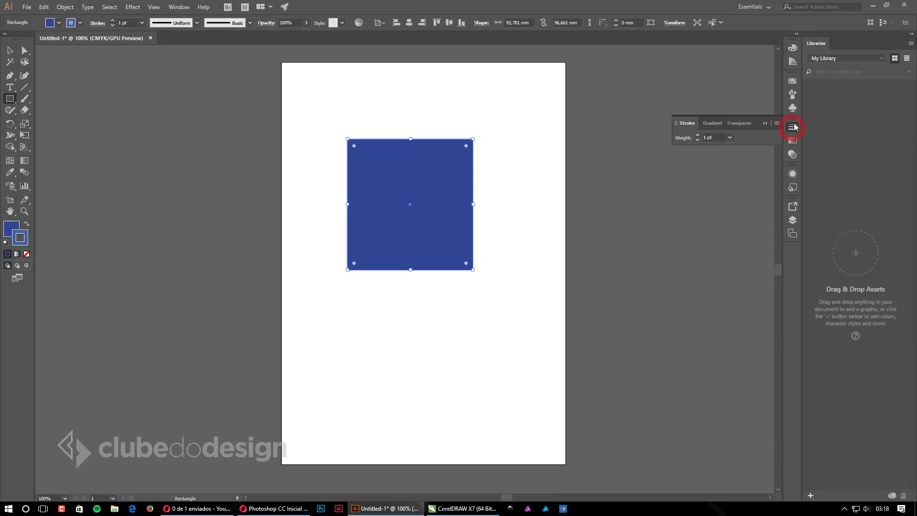
drag(686, 122, 626, 225)
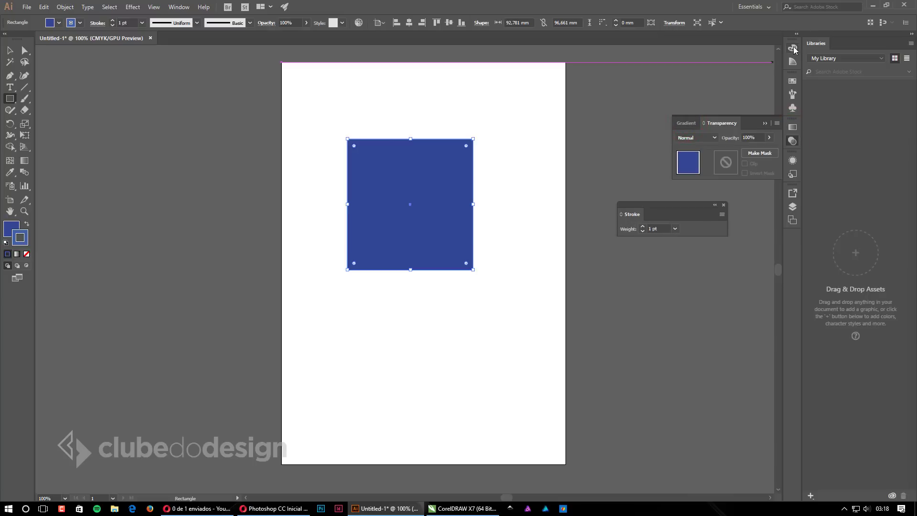
click(792, 47)
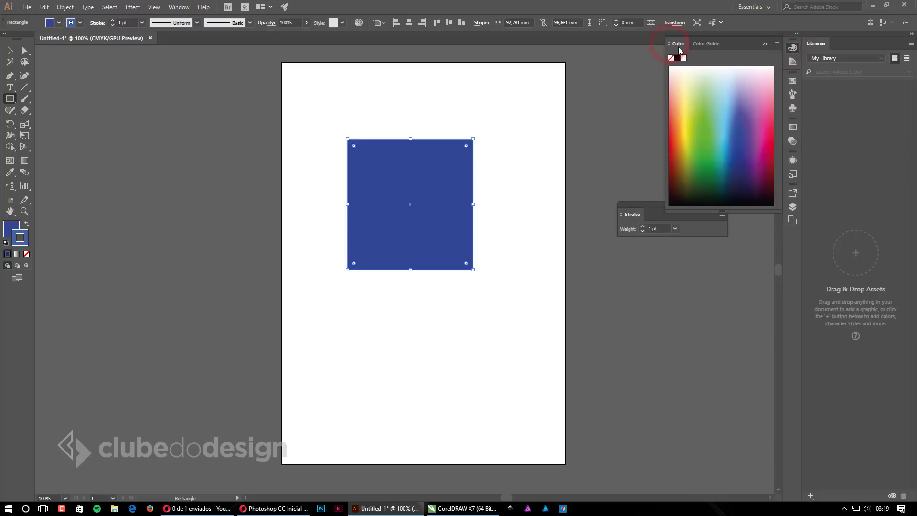
drag(673, 43, 627, 48)
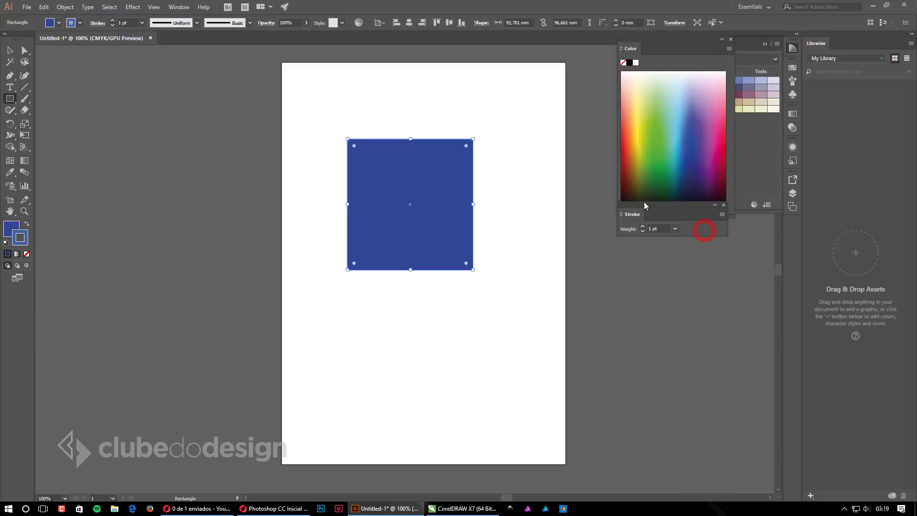
mouse_move(641, 205)
mouse_down()
mouse_move(642, 302)
mouse_move(646, 219)
mouse_up()
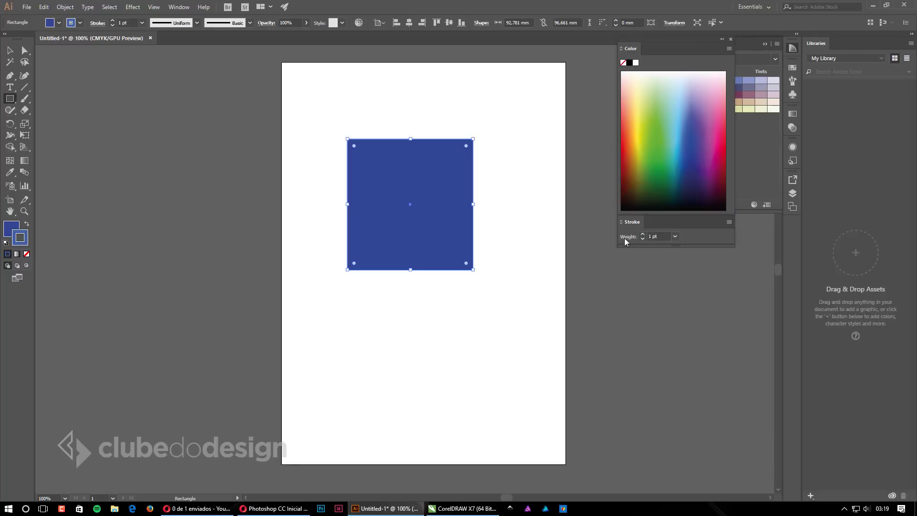
Step: Raise the stroke weight to 18 pt and make the stroke green
click(621, 222)
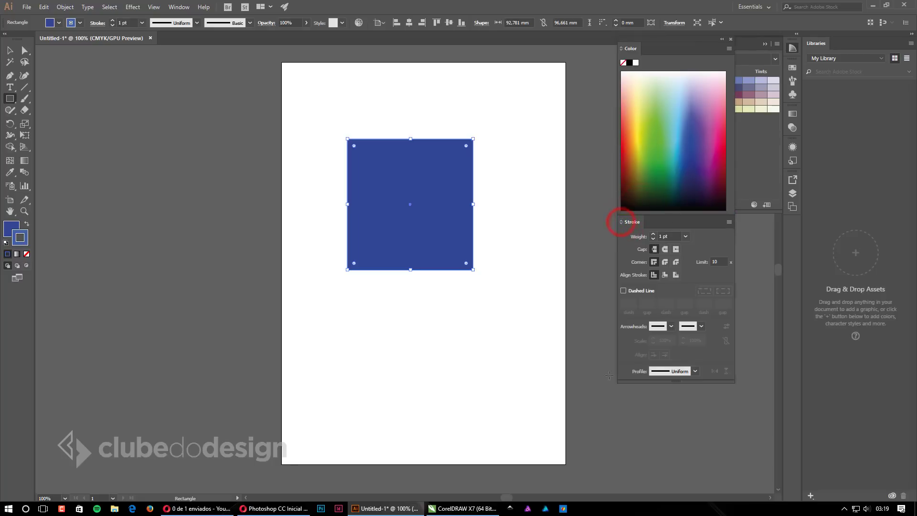
click(653, 234)
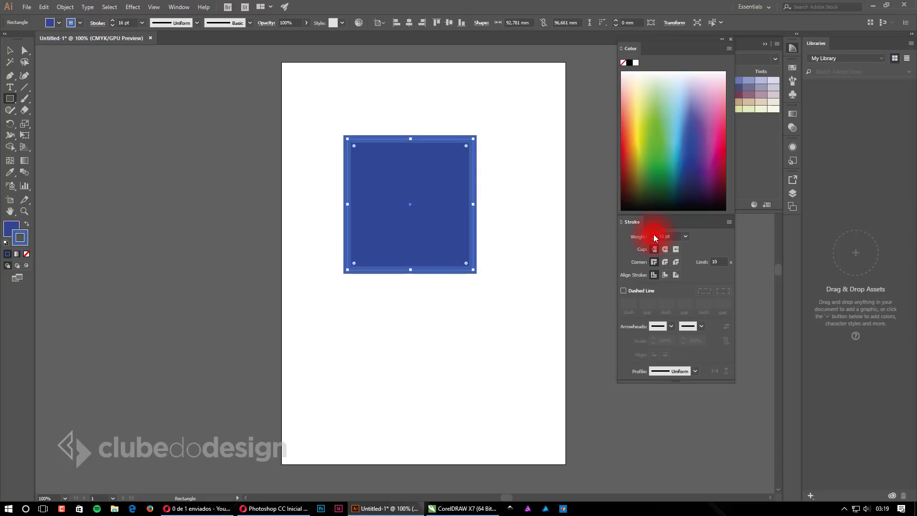
click(673, 135)
drag(687, 119, 710, 135)
click(650, 162)
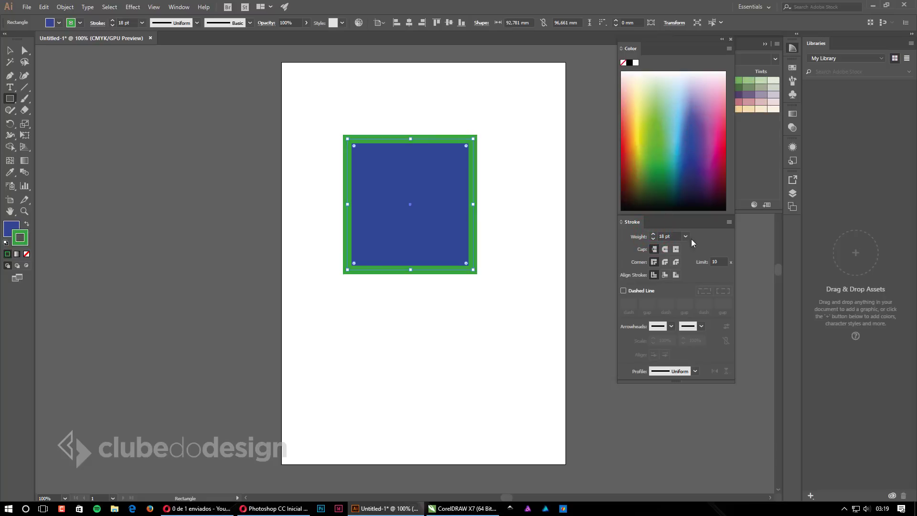
Step: Set butt caps and try the corner joins, ending on sharp Miter Join
click(665, 249)
click(654, 249)
click(654, 262)
click(654, 263)
click(664, 262)
click(654, 261)
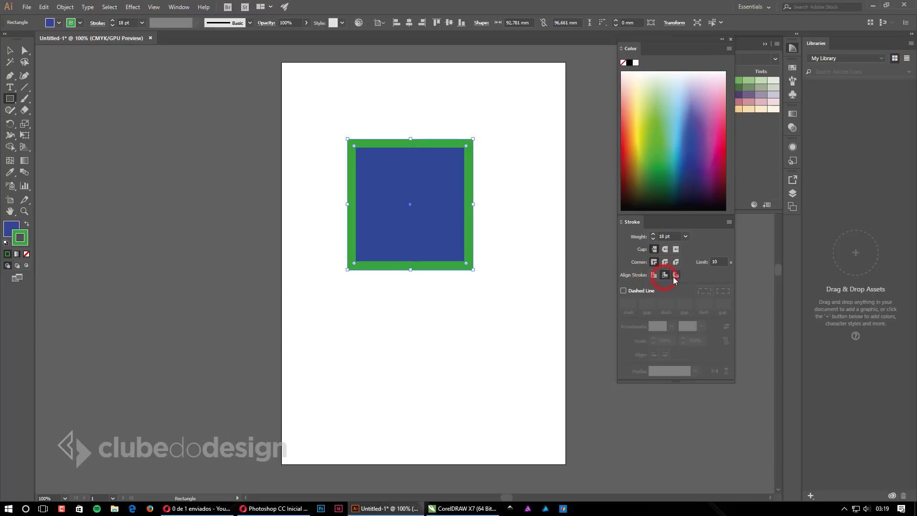
Step: Align the stroke outside the square as 12 pt dashes with 10 pt gaps, then switch to CorelDRAW
click(675, 275)
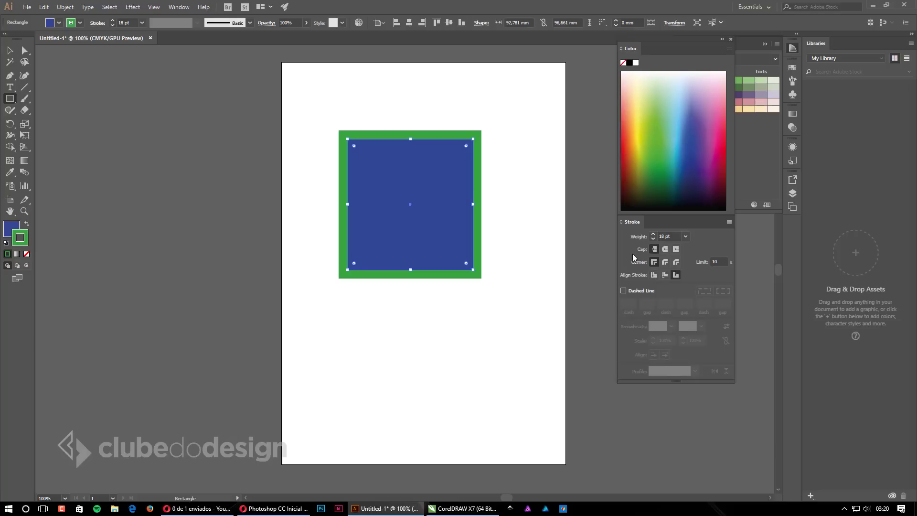
click(624, 290)
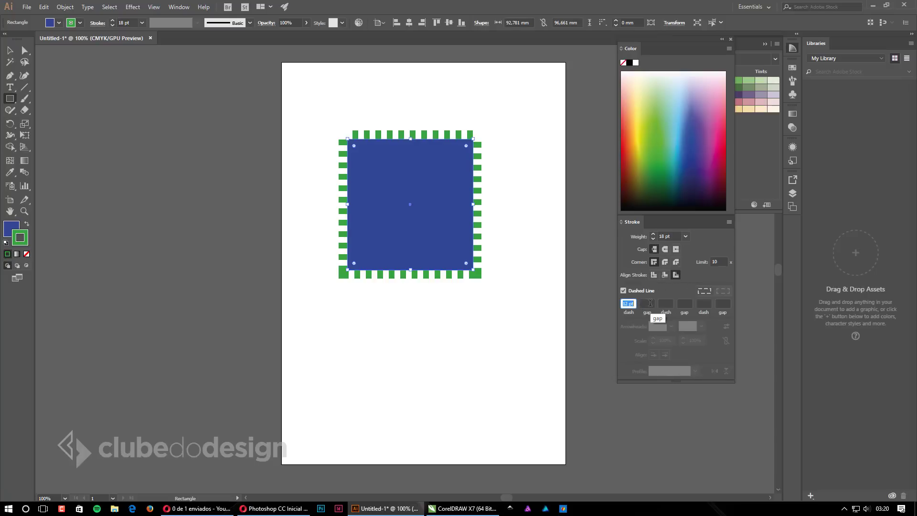
click(650, 303)
text(10)
click(665, 303)
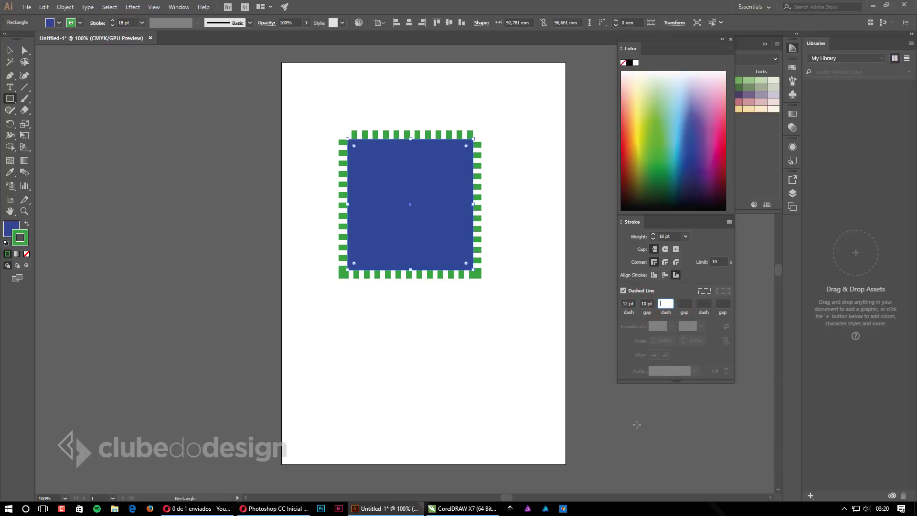
click(459, 507)
Step: Browse the dotted and dashed Outline Pen styles for the green rectangle, then return to Illustrator
click(513, 236)
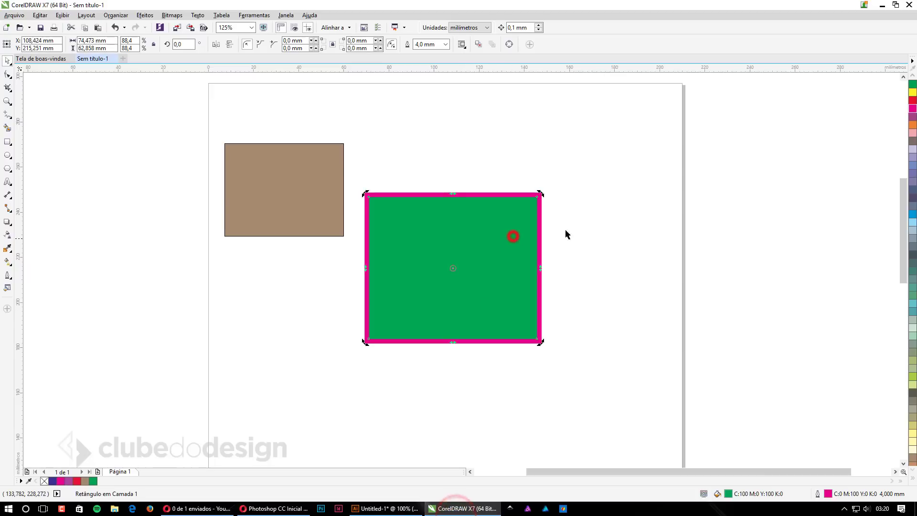
key(F12)
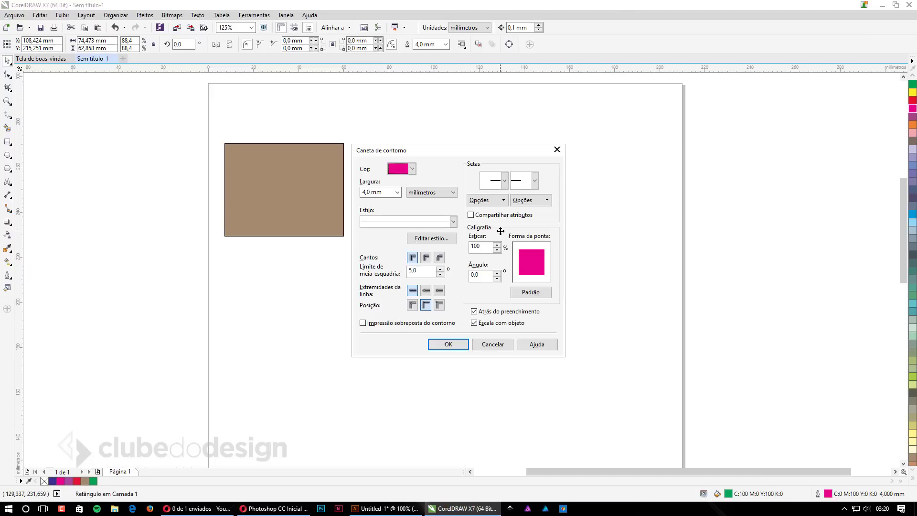
click(452, 221)
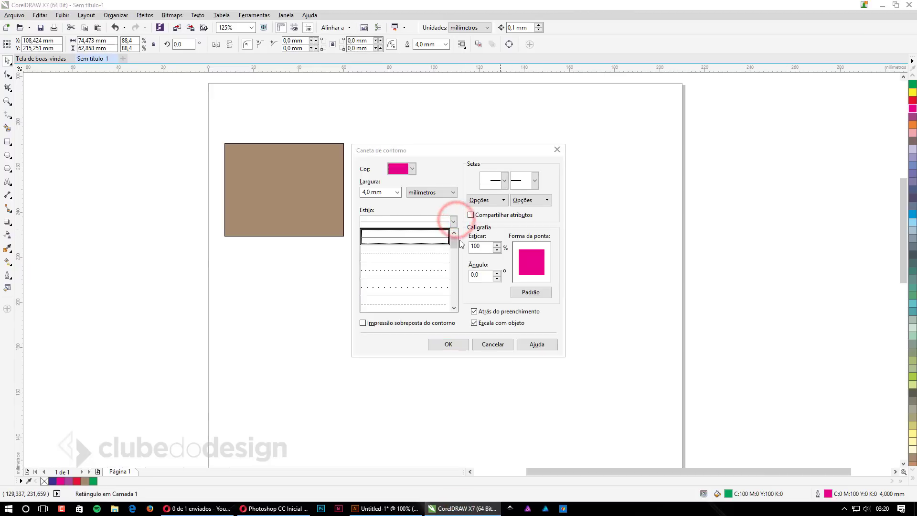
drag(454, 235, 456, 307)
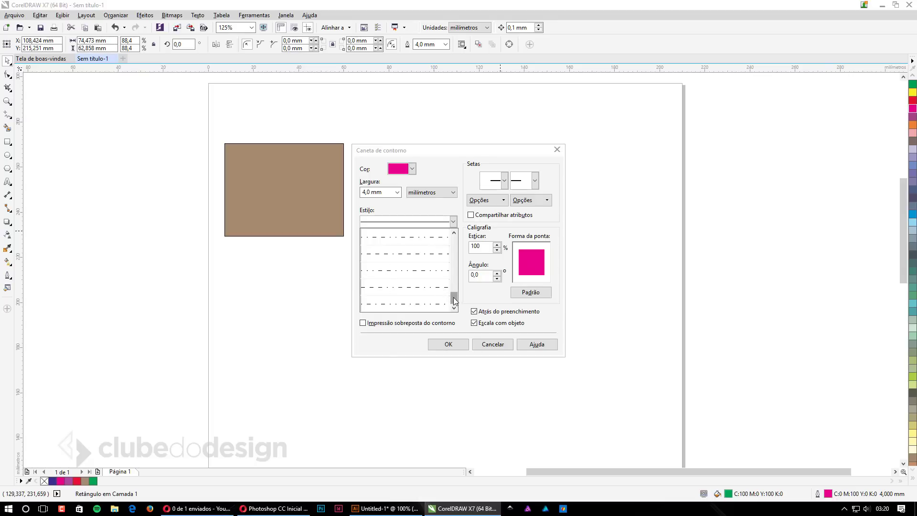
drag(454, 300, 451, 258)
click(451, 502)
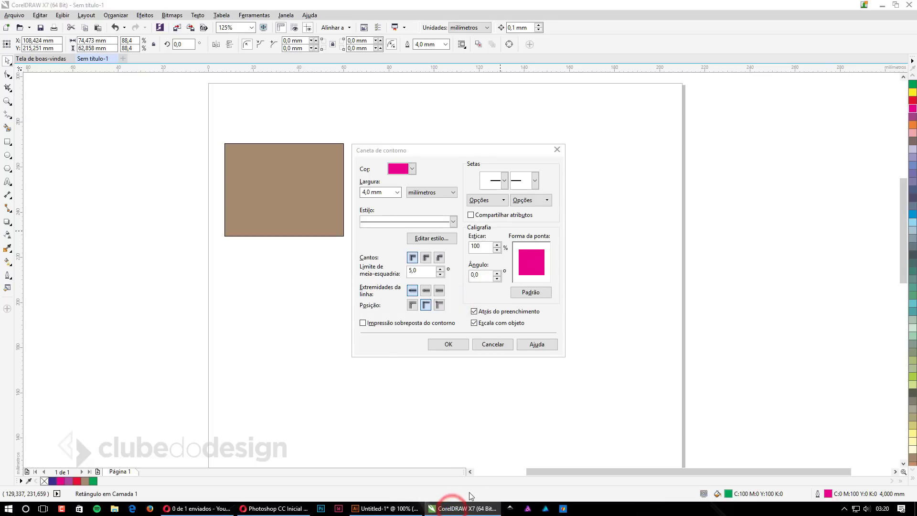
click(411, 508)
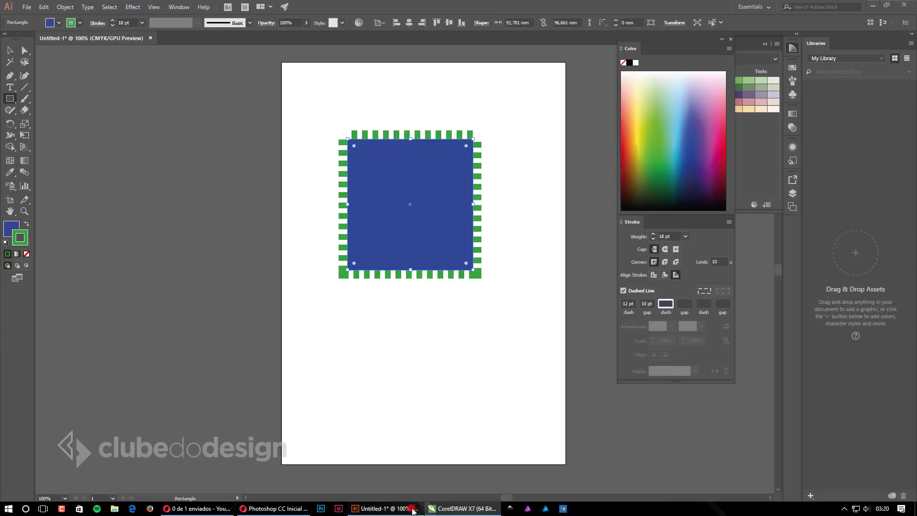
Step: Change the square's dash pattern to 54 pt dashes with 50 pt gaps
click(629, 304)
text(54)
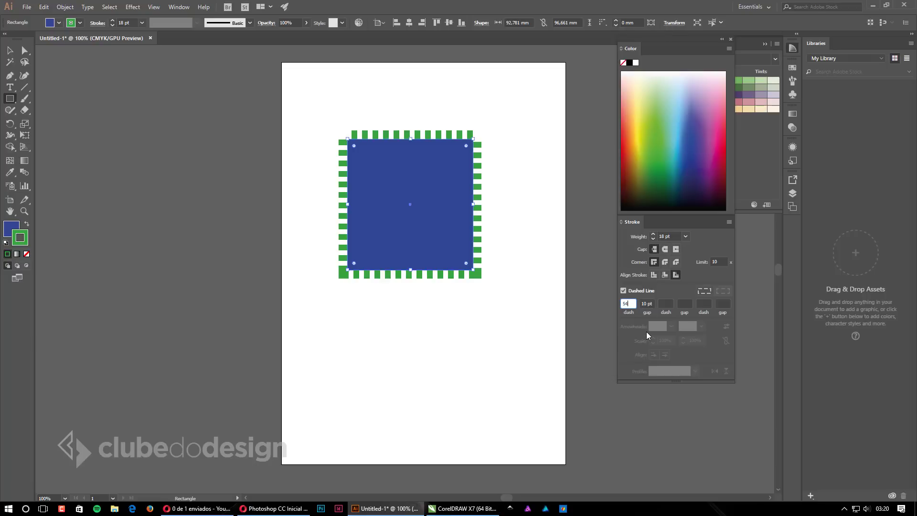
click(651, 304)
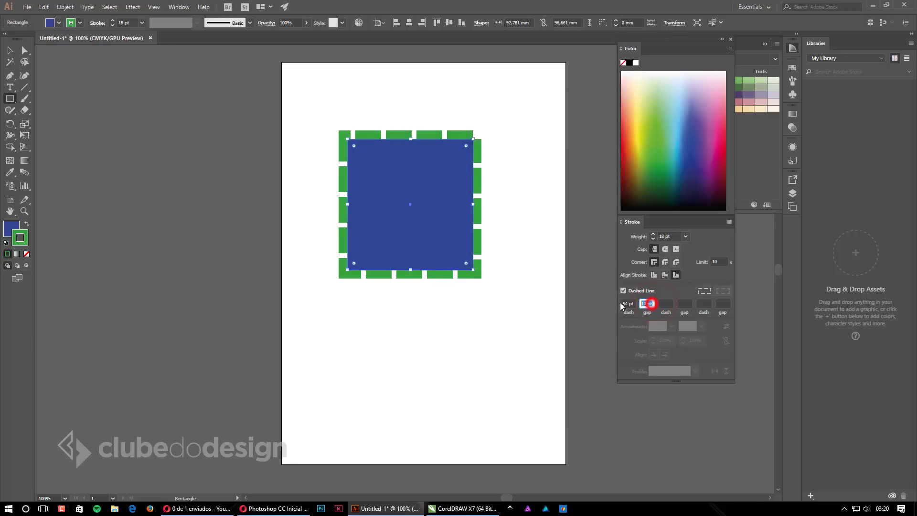
text(50)
click(666, 303)
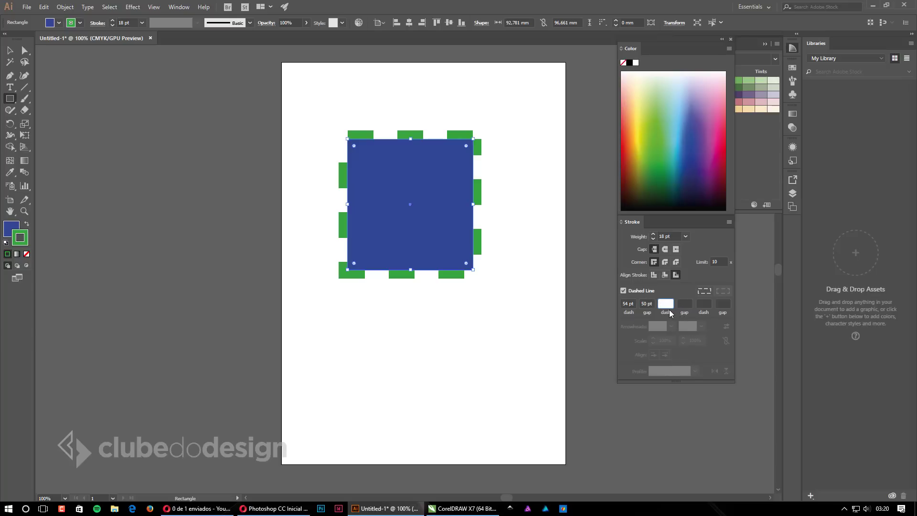
click(650, 347)
click(24, 87)
Step: Draw a solid green line below the square with a large start arrowhead and an end arrowhead
drag(347, 355, 501, 358)
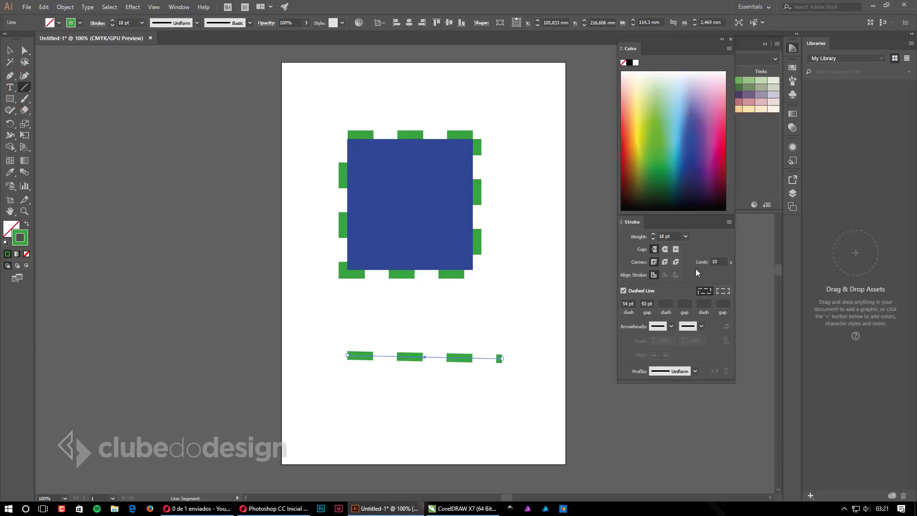
click(640, 291)
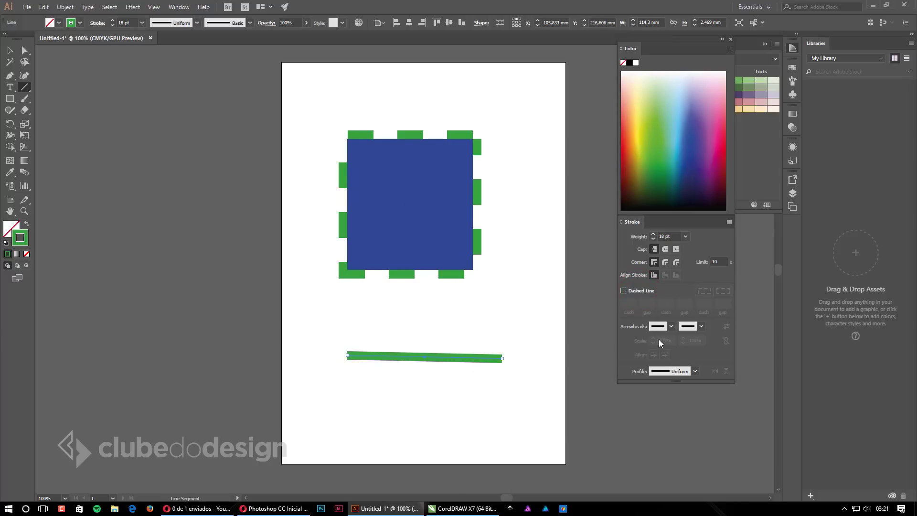
click(670, 326)
click(633, 354)
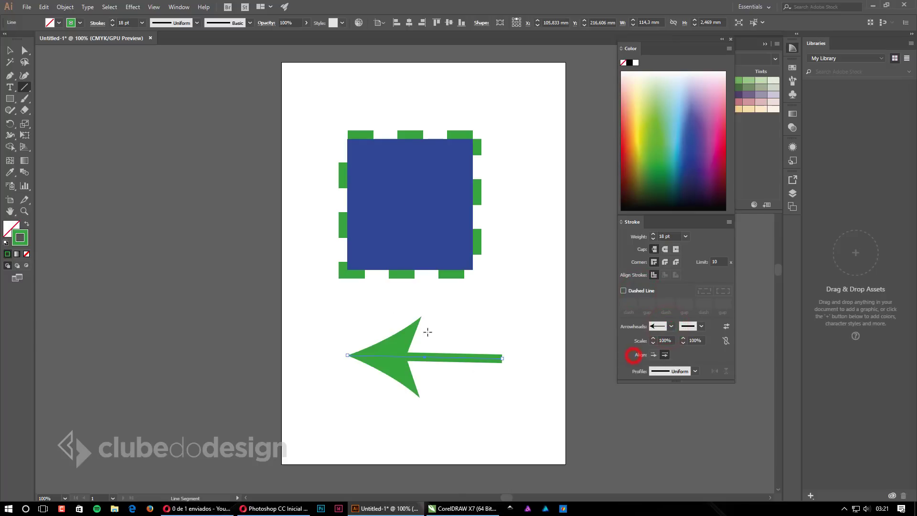
click(701, 326)
click(686, 400)
Step: In CorelDRAW, close the Outline Pen settings and draw a freehand curve below the rectangles
click(470, 509)
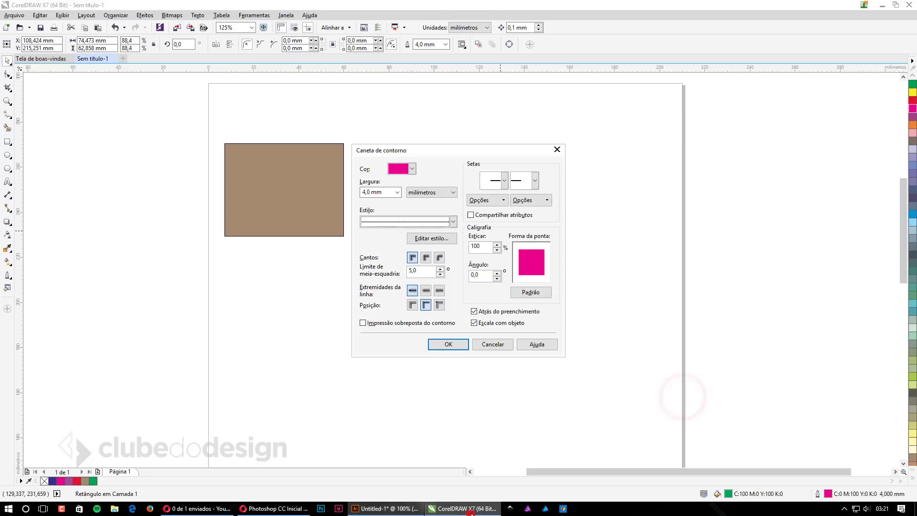
click(481, 344)
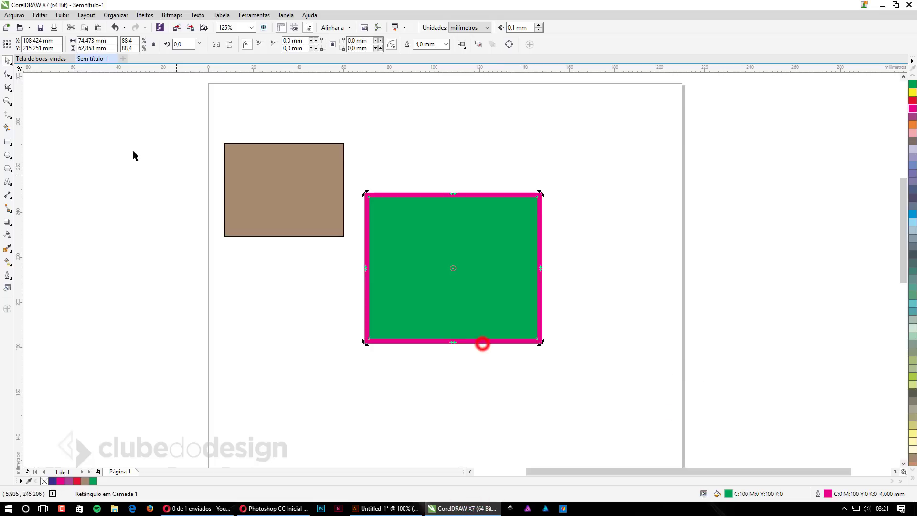
click(8, 114)
drag(296, 409, 499, 399)
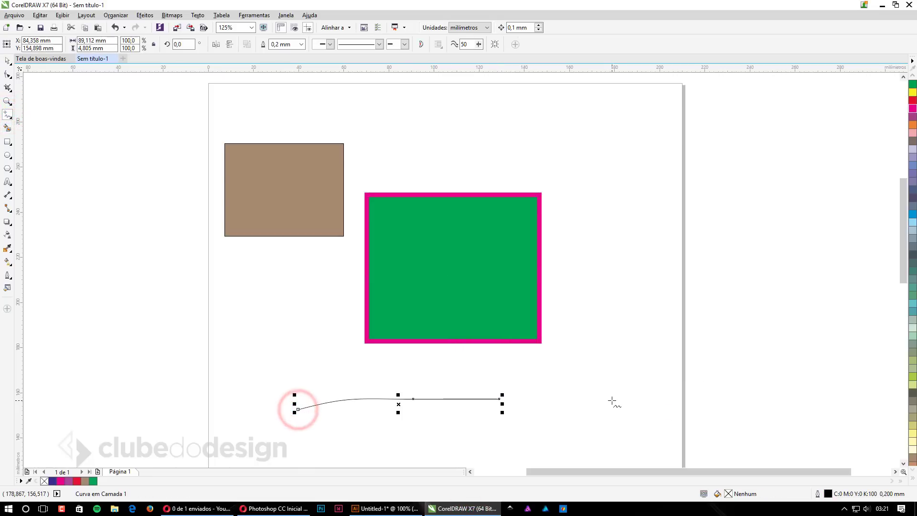
Step: Give the curve filled start and end arrowheads and a 2.5 mm outline width
key(F12)
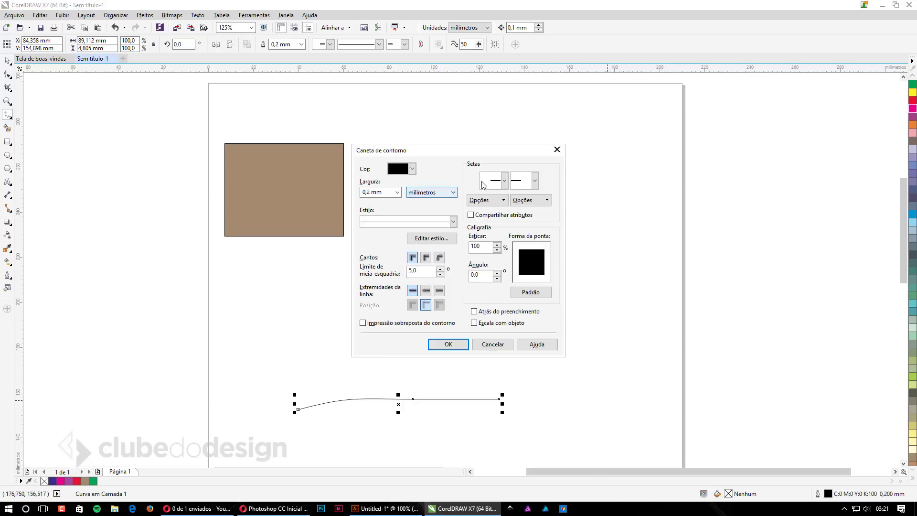
click(492, 181)
click(495, 220)
click(527, 181)
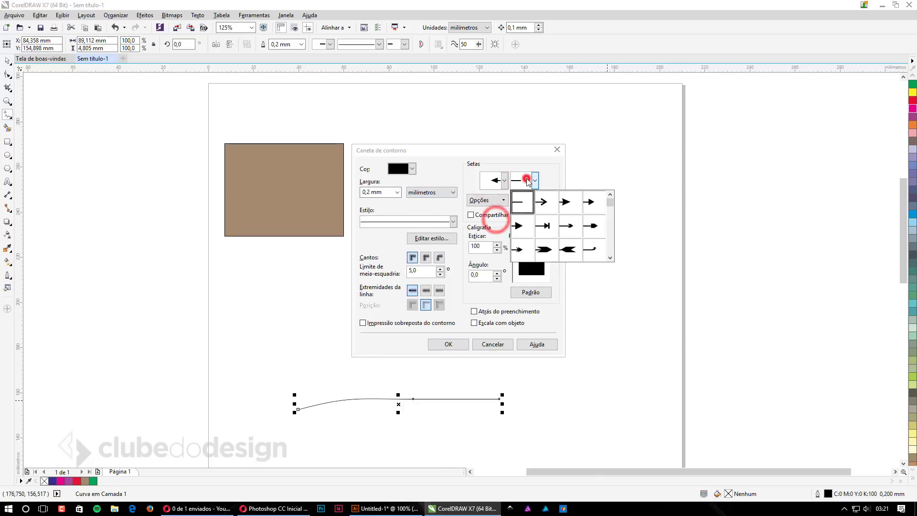
click(521, 224)
click(433, 340)
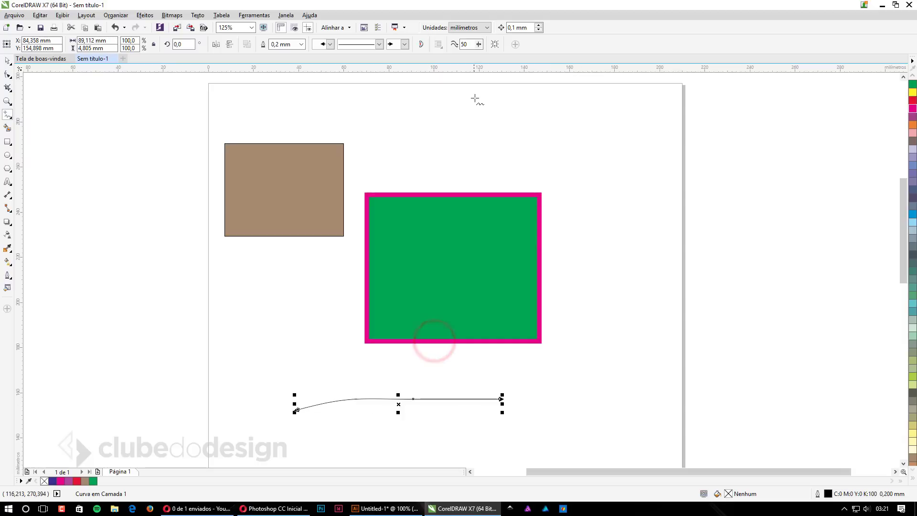
click(301, 43)
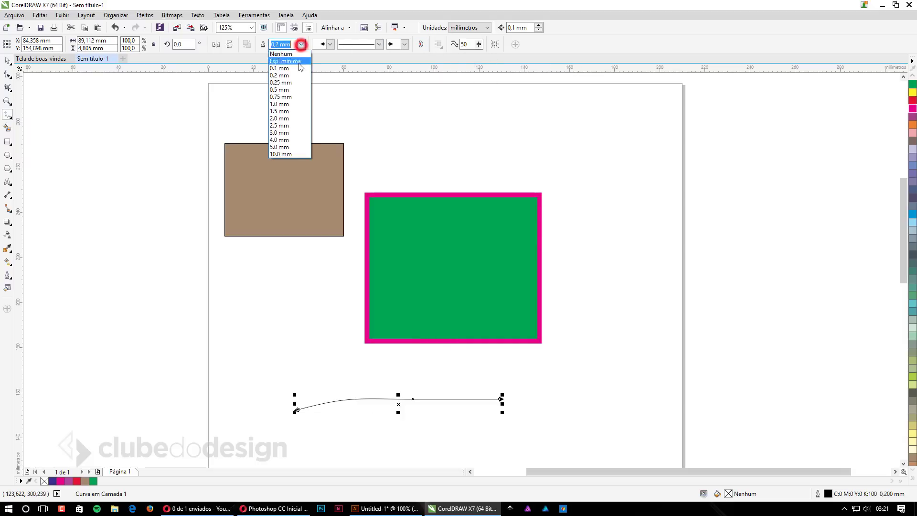
click(285, 125)
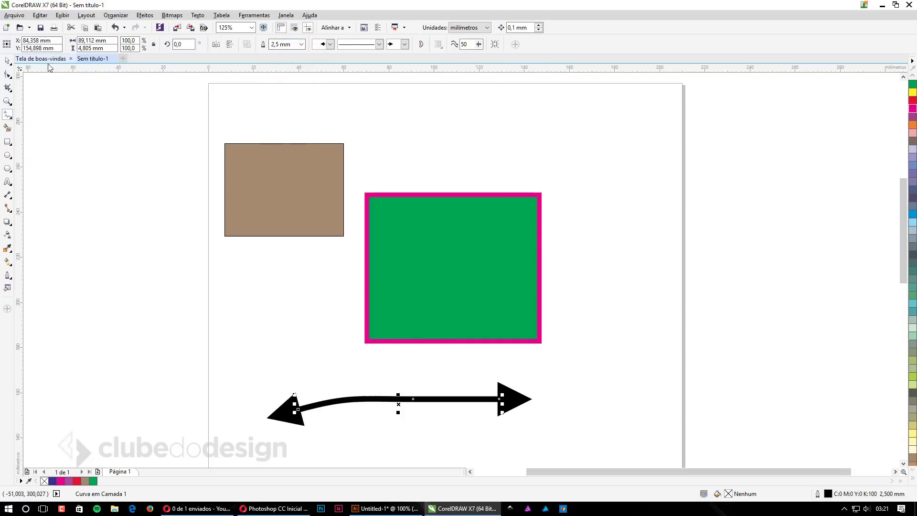
click(8, 60)
Step: In Illustrator, select and delete the green double arrow
click(385, 508)
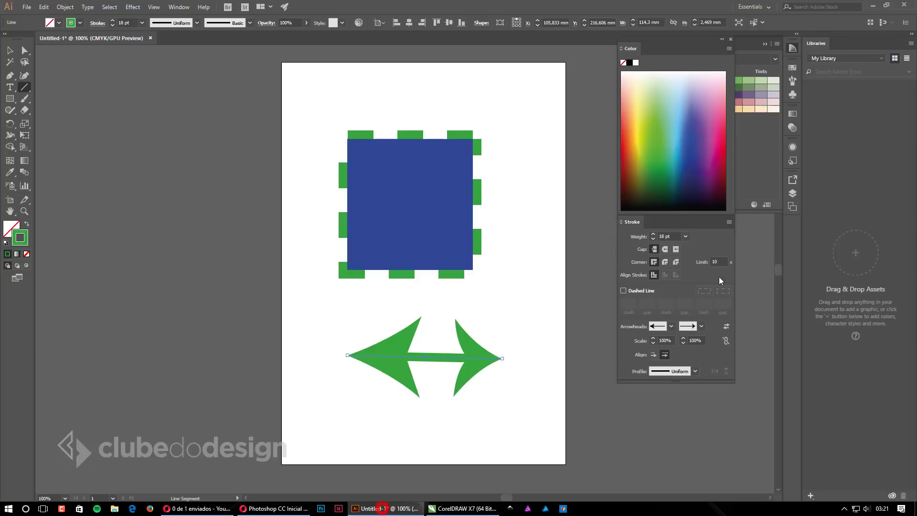
click(538, 299)
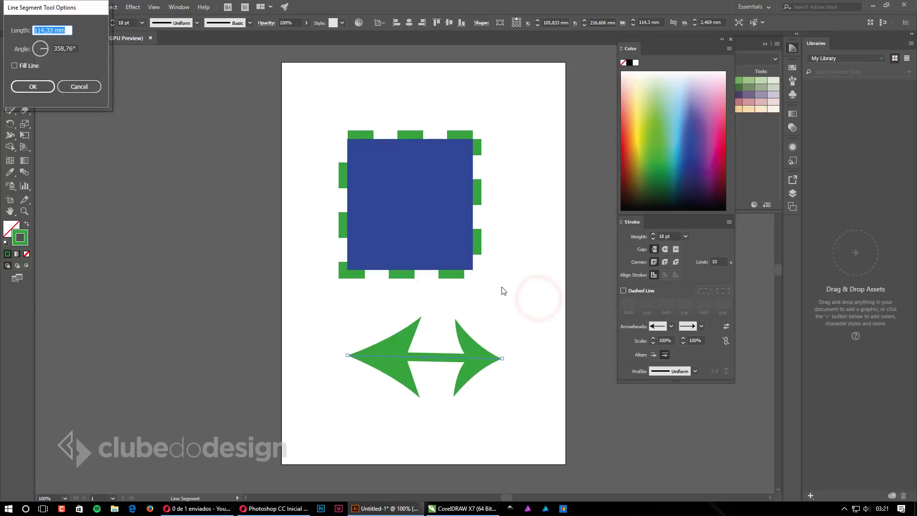
key(Escape)
key(v)
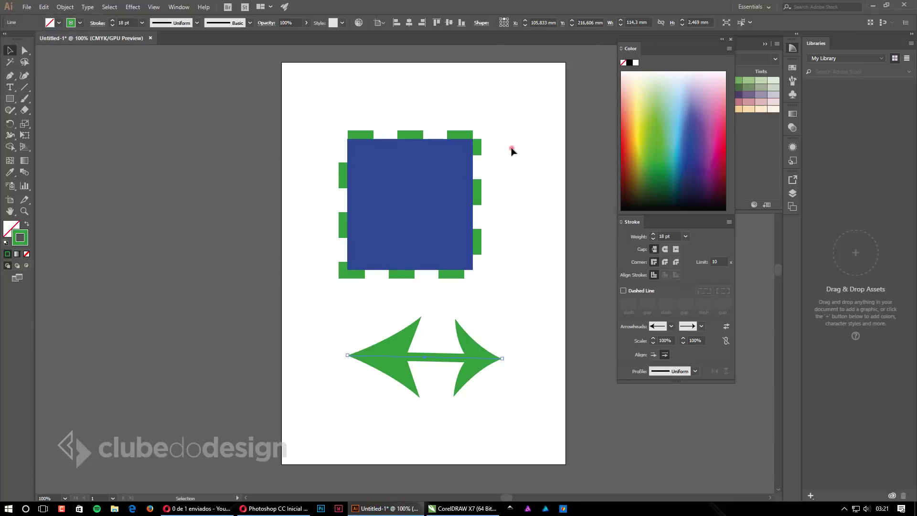
click(511, 151)
click(467, 361)
key(Delete)
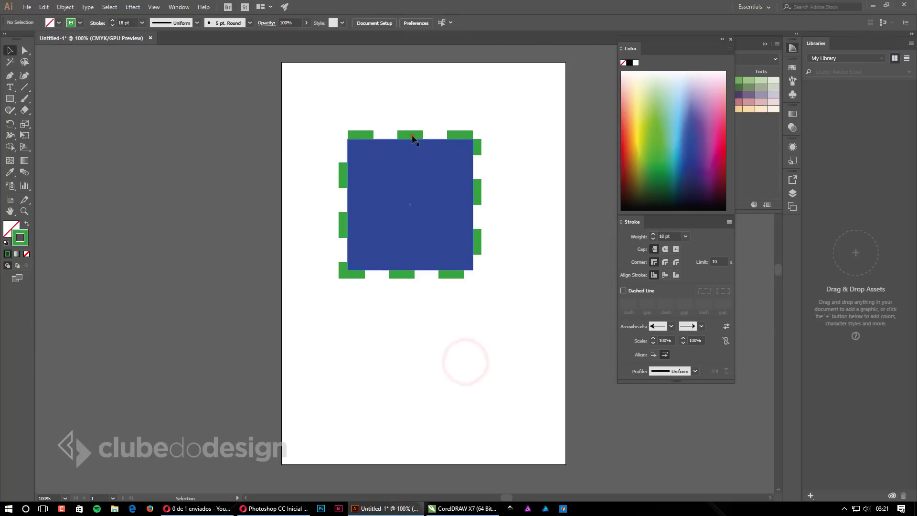
Step: Give the blue square a solid 5 pt stroke with dashes turned off
click(412, 138)
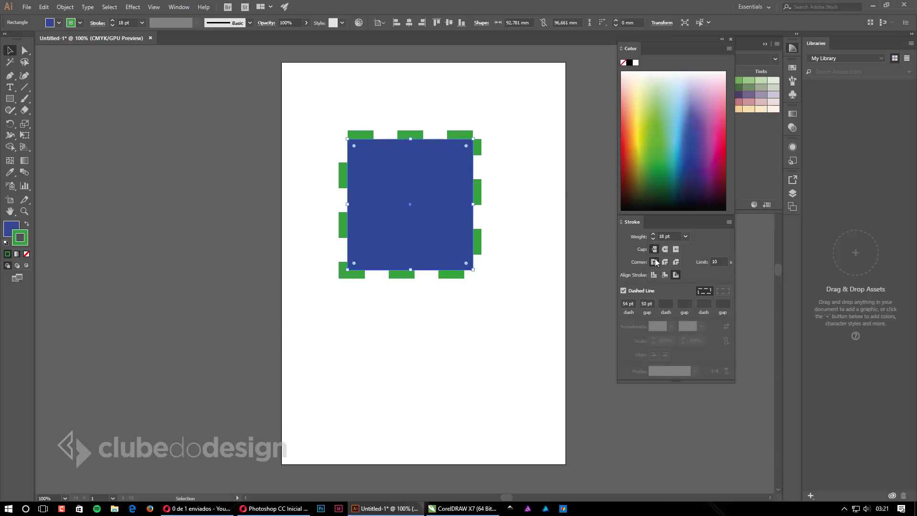
click(652, 234)
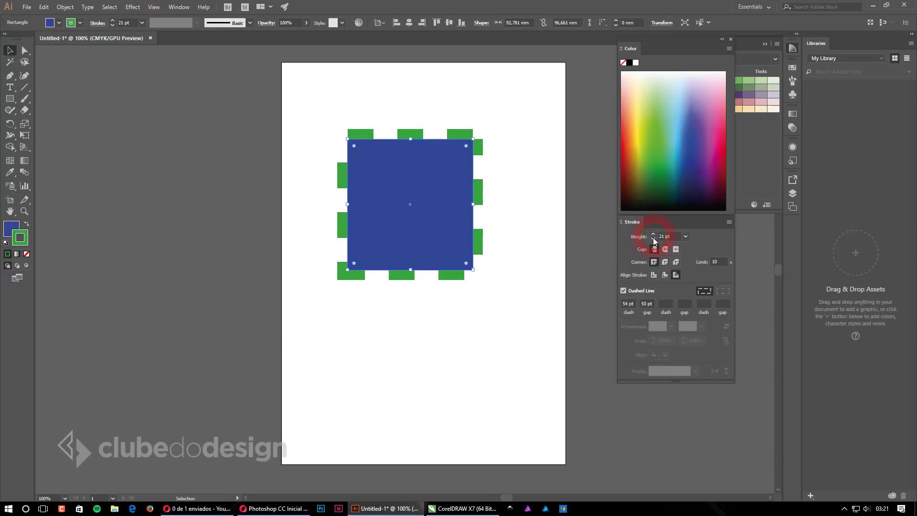
click(652, 239)
click(653, 239)
click(653, 239)
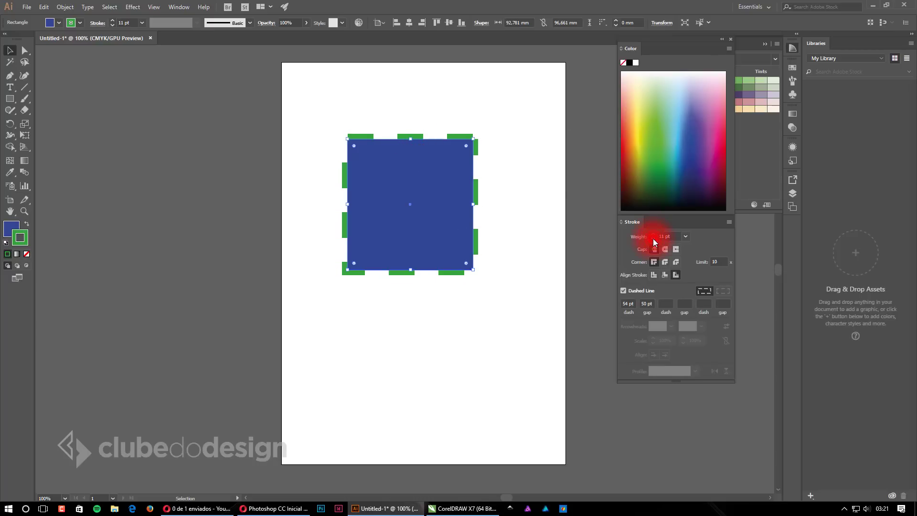
click(653, 239)
click(652, 239)
click(652, 239)
click(623, 291)
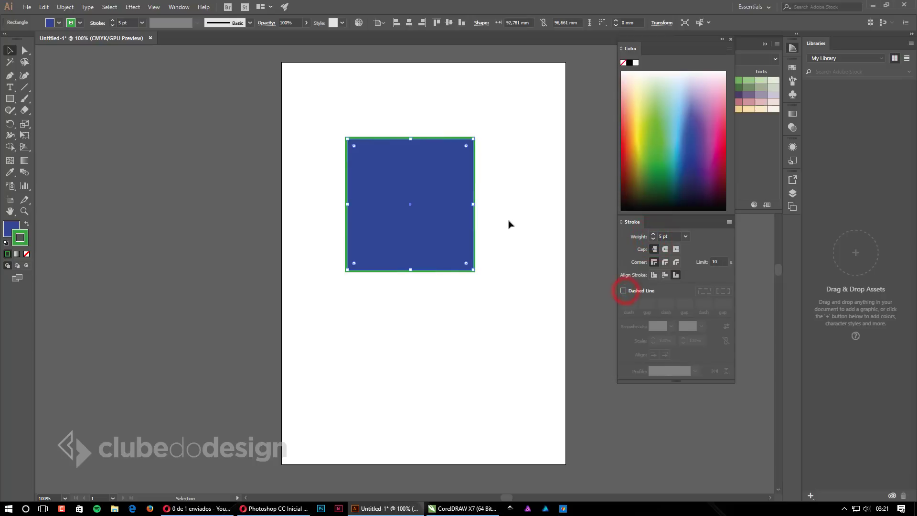
click(509, 224)
Step: Nudge the square left and tear the Swatches panel out of the right dock
drag(425, 210, 411, 213)
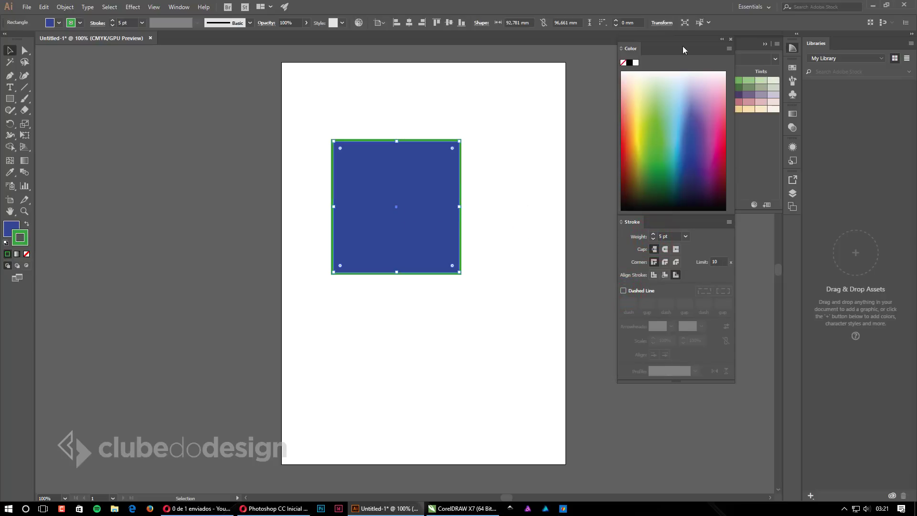
drag(678, 39, 606, 48)
click(794, 67)
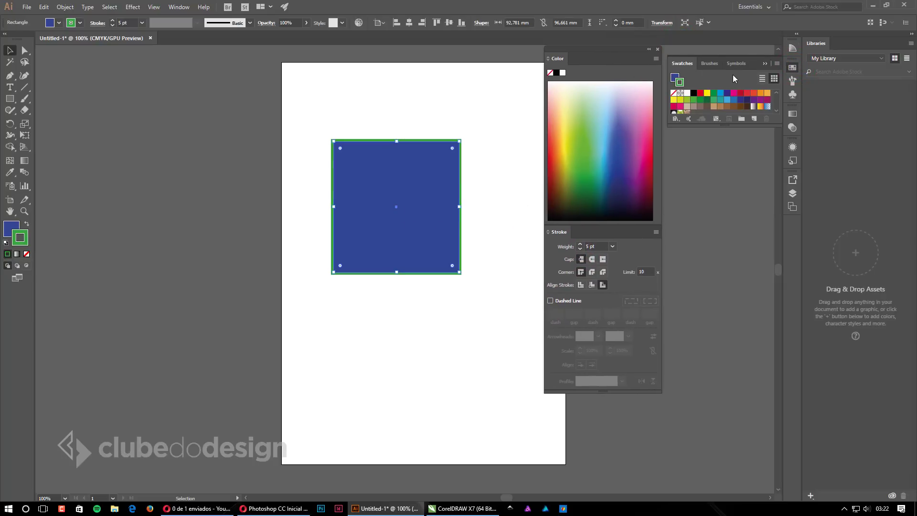
drag(686, 62, 443, 62)
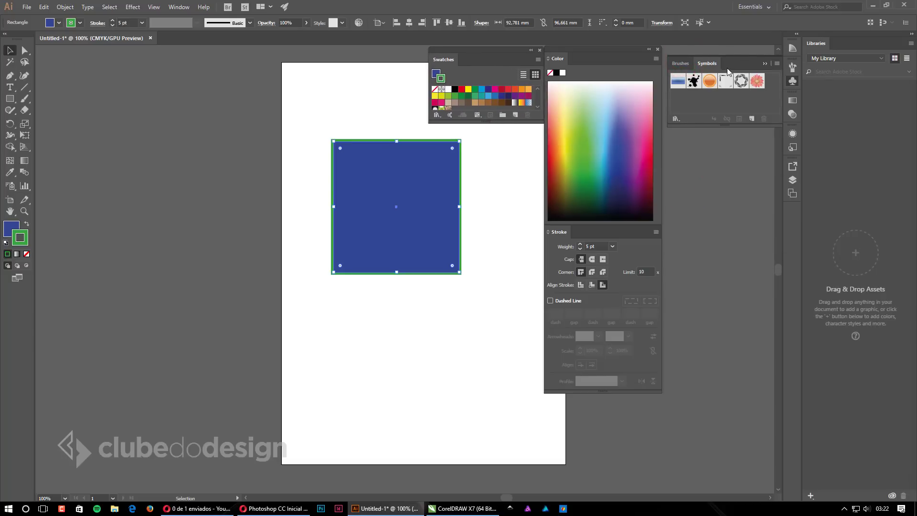
Step: Float the Color Guide and dock it with Swatches beside the Color and Stroke panels
click(794, 50)
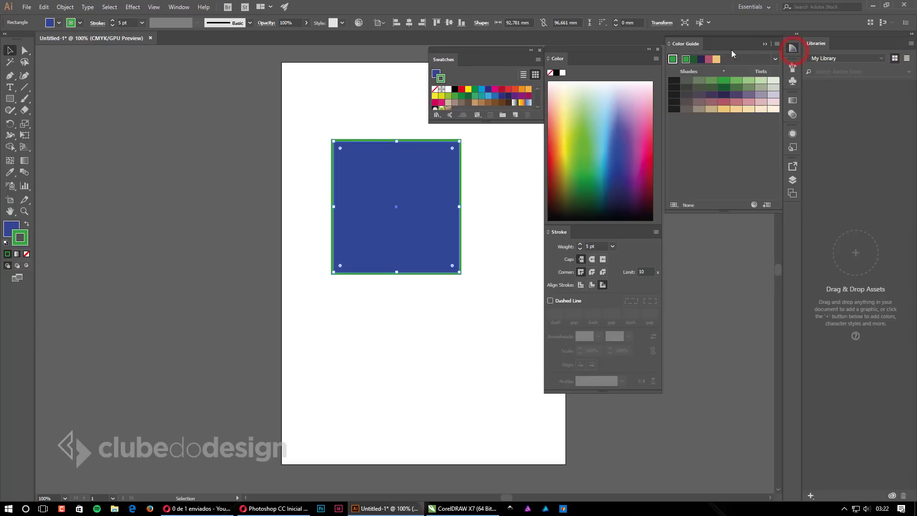
drag(686, 43, 458, 122)
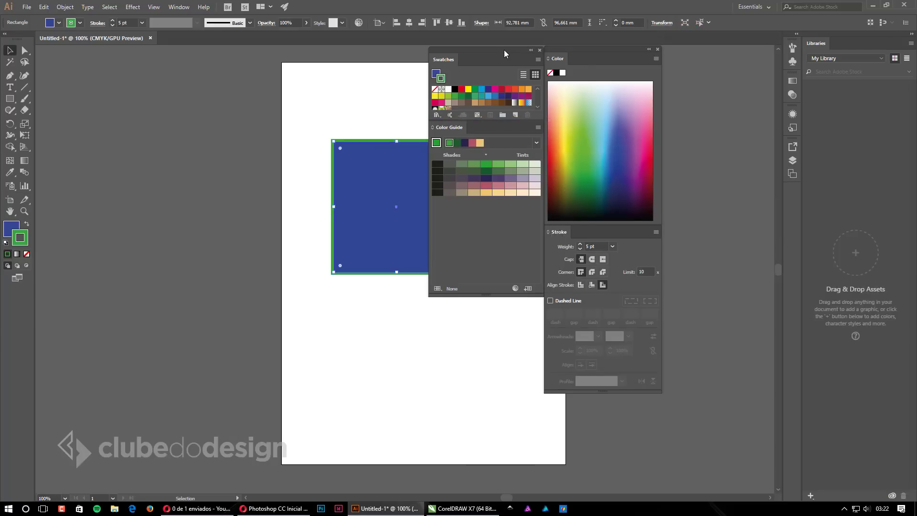
drag(503, 50, 736, 73)
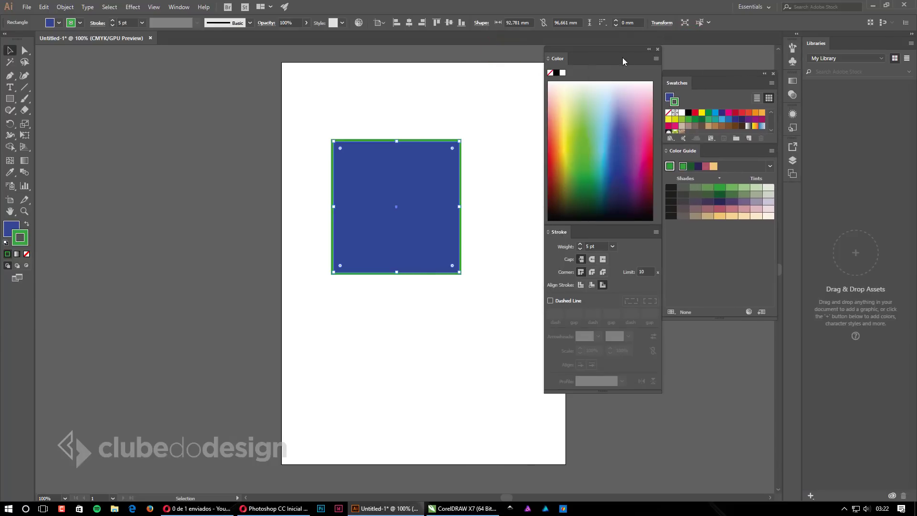
drag(614, 51, 612, 83)
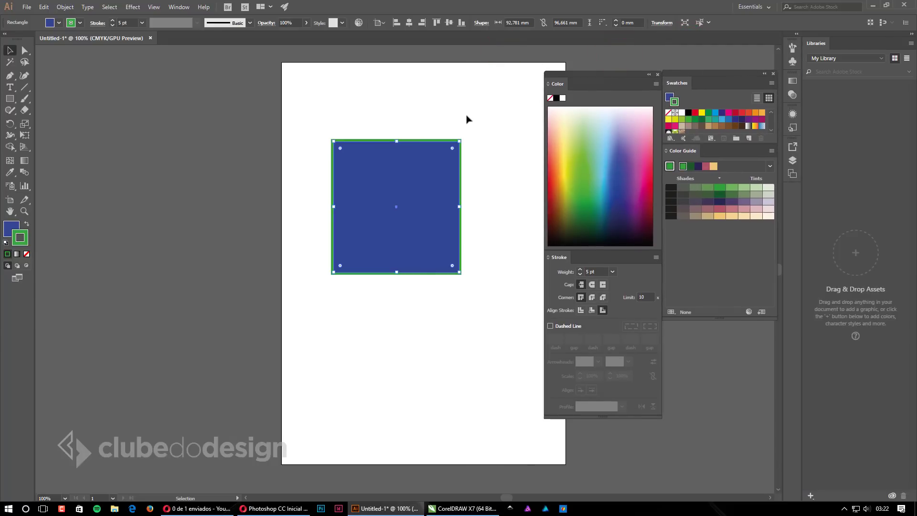
click(466, 116)
Step: Try blue outline colours on the square from the Color spectrum, then return it to green
click(354, 167)
click(583, 165)
click(611, 173)
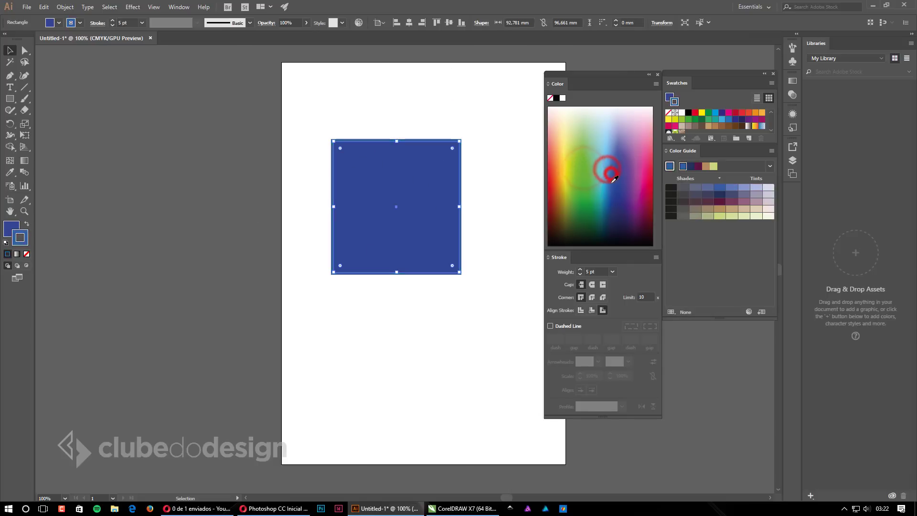
click(605, 165)
click(614, 168)
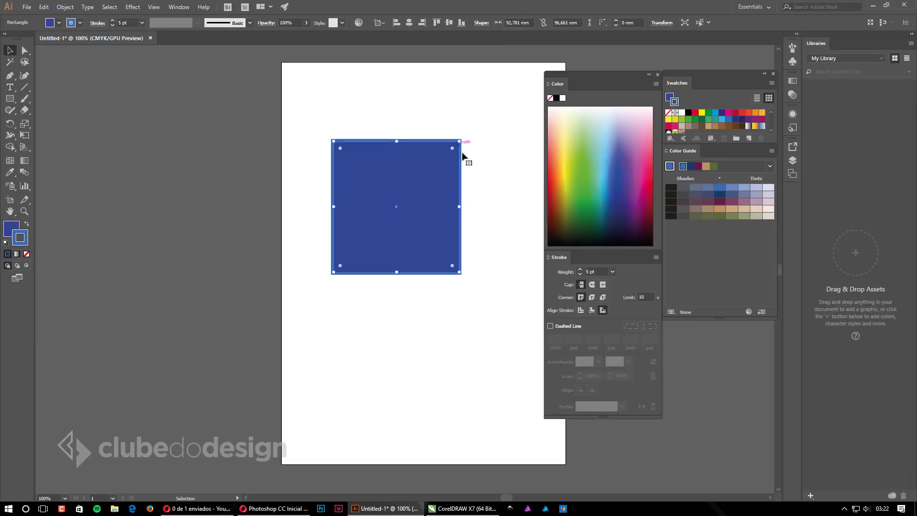
click(596, 160)
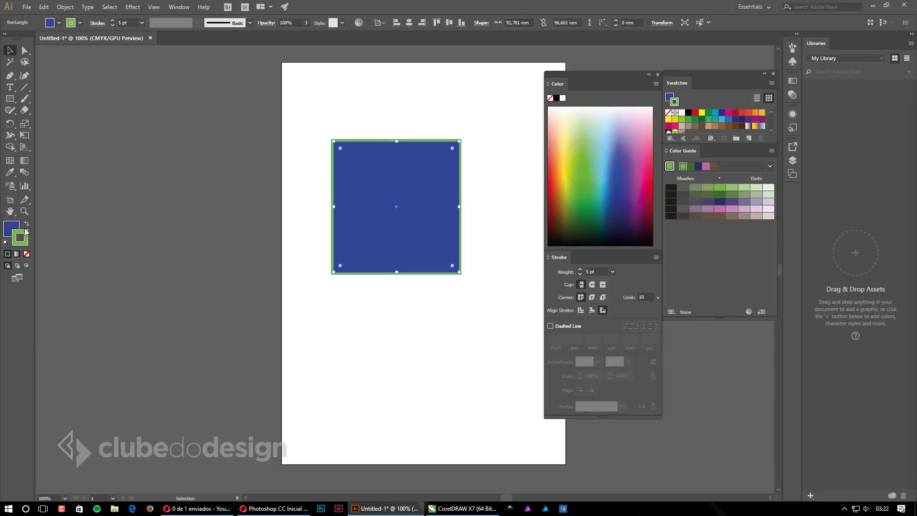
Step: Make Fill active and colour the square's fill green from the spectrum
click(7, 229)
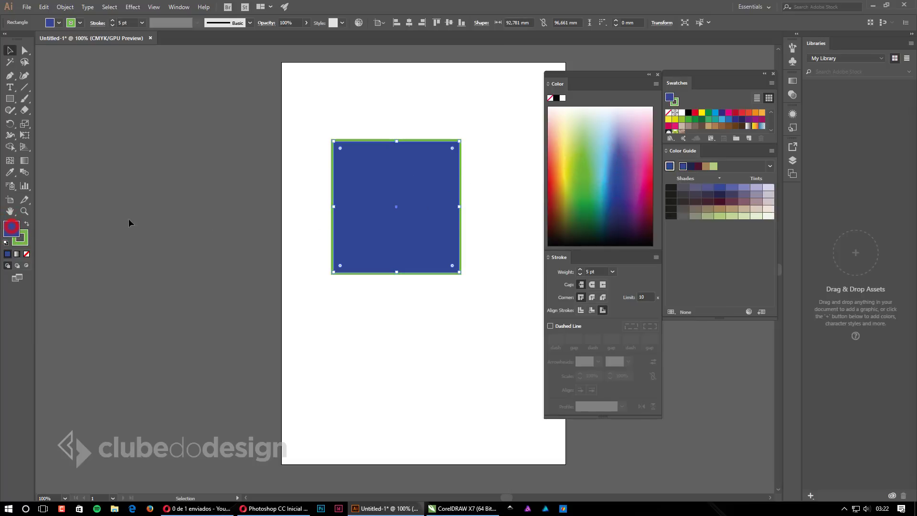
click(579, 171)
click(614, 183)
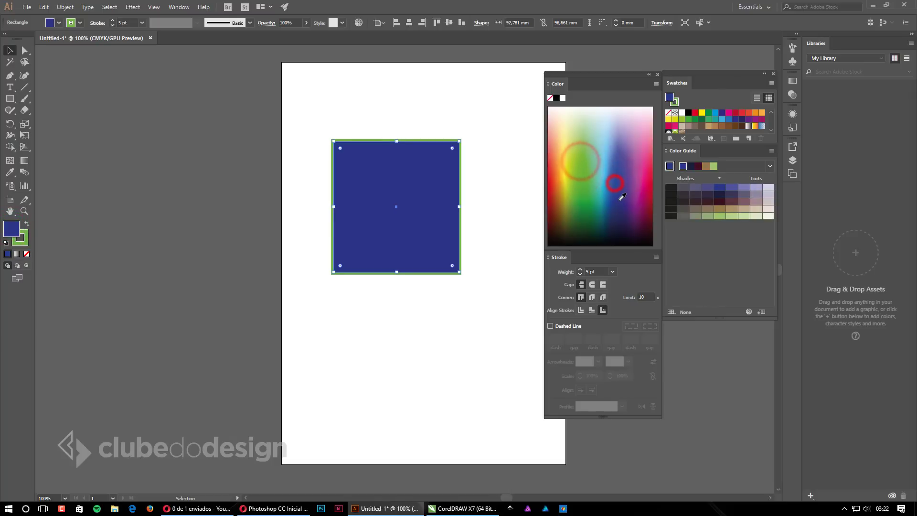
click(587, 164)
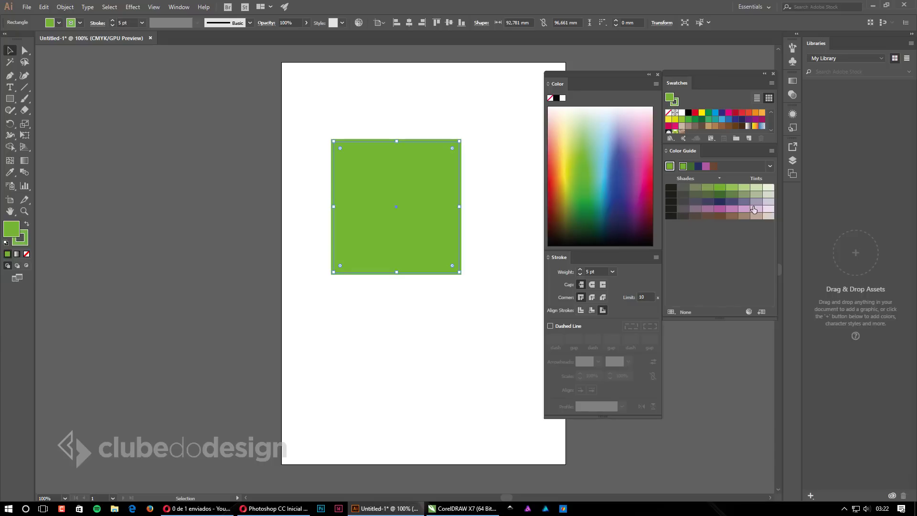
Step: Apply the Complementary, Complementary 2 and Analogous 2 harmony rules in the Color Guide
click(769, 165)
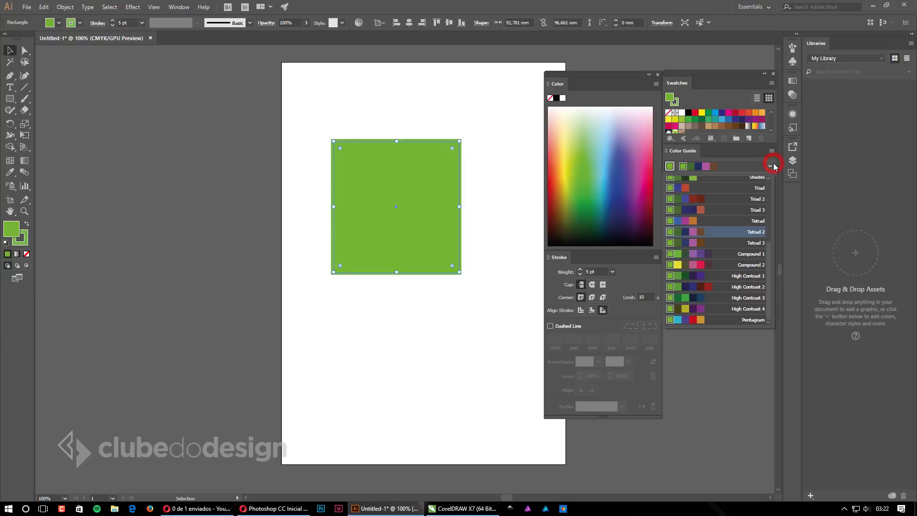
click(748, 193)
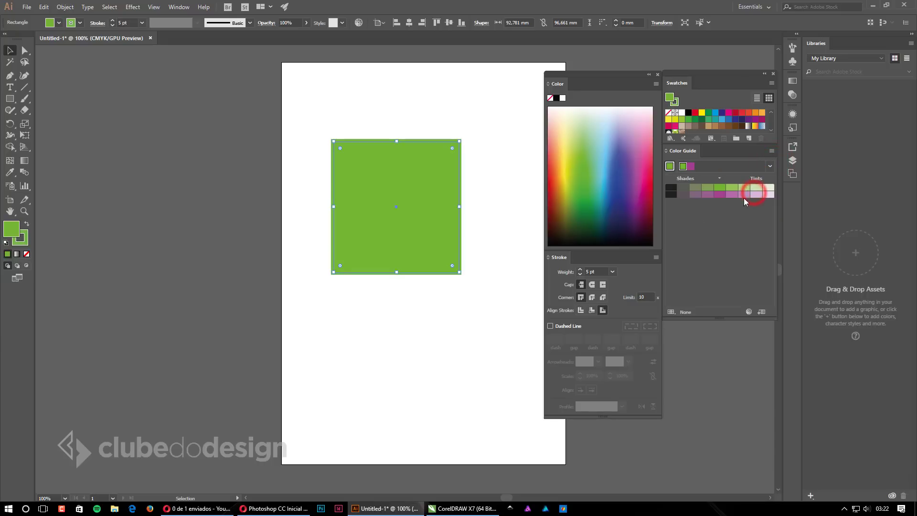
click(769, 166)
click(748, 192)
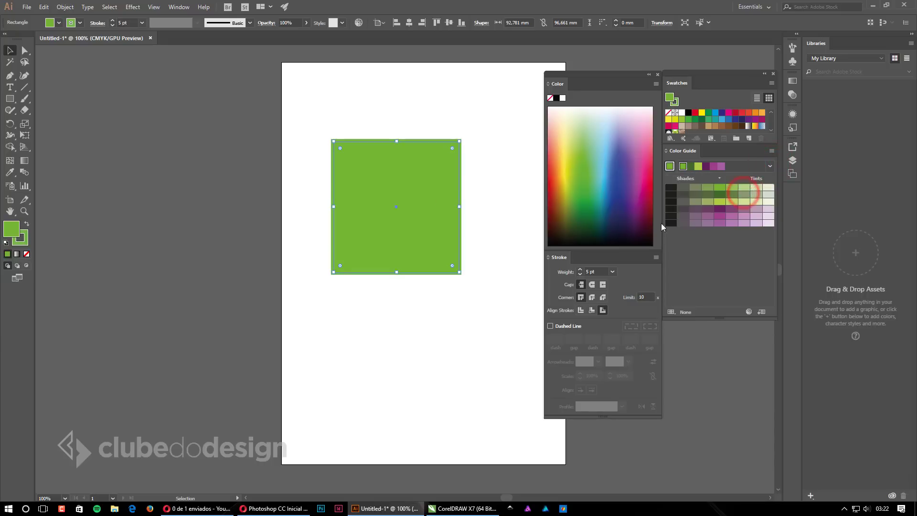
click(769, 166)
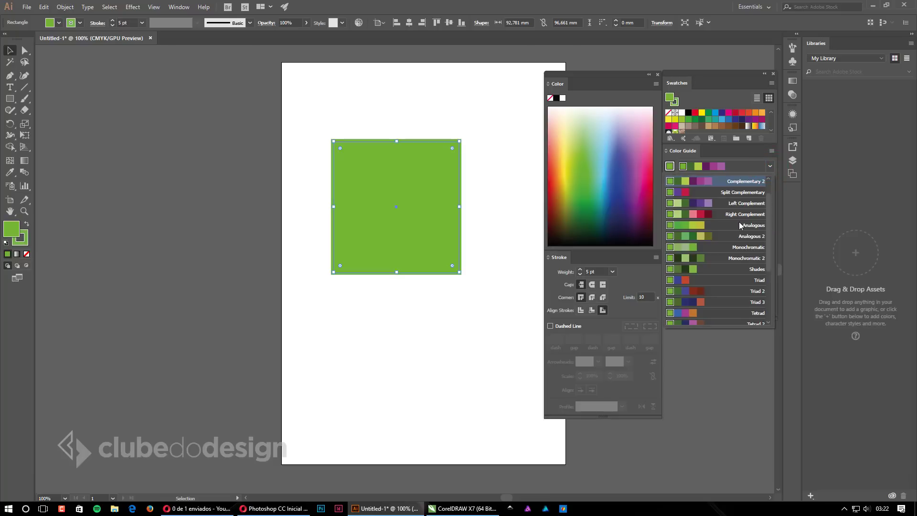
click(734, 236)
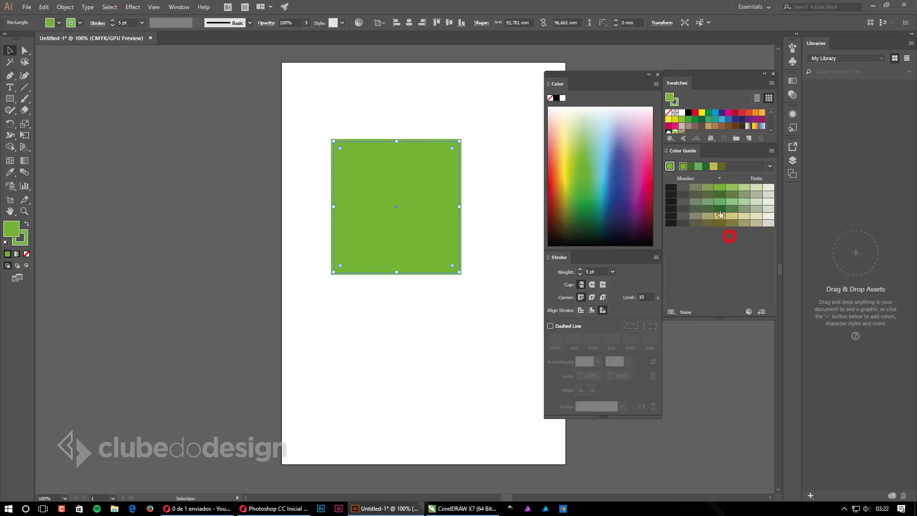
Step: Choose the green, navy, pink and brown harmony and show the Color Guide options menu
click(770, 166)
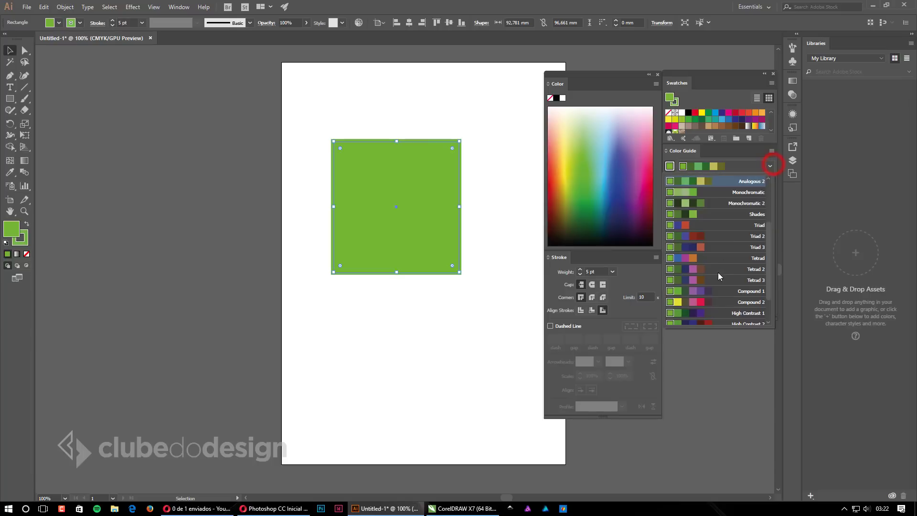
click(717, 272)
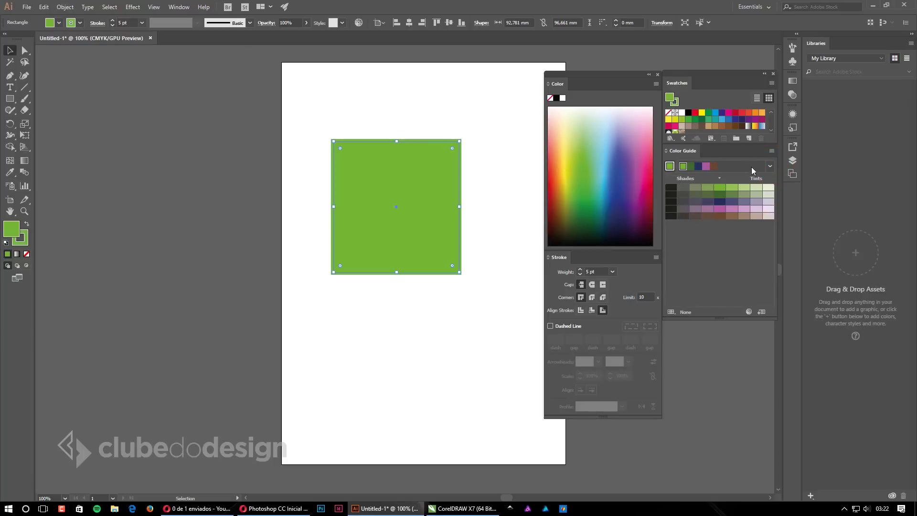
click(771, 151)
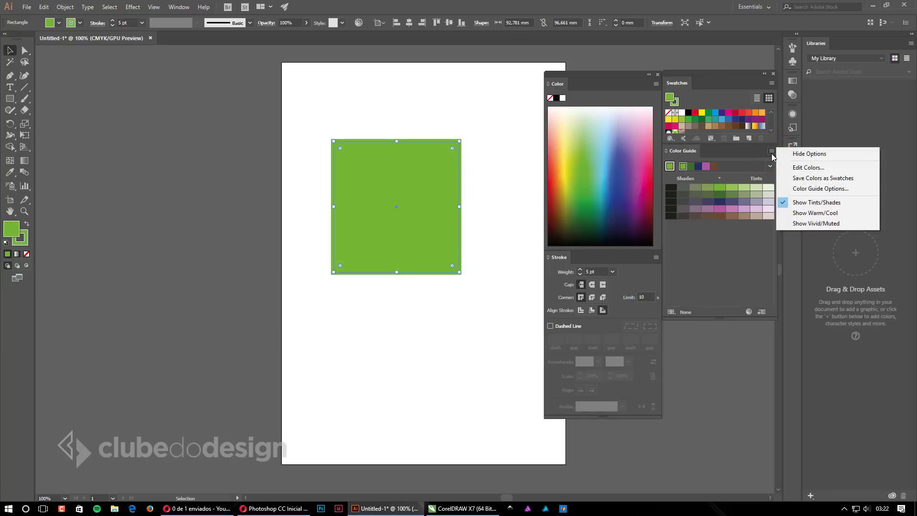
click(824, 189)
click(41, 28)
click(41, 28)
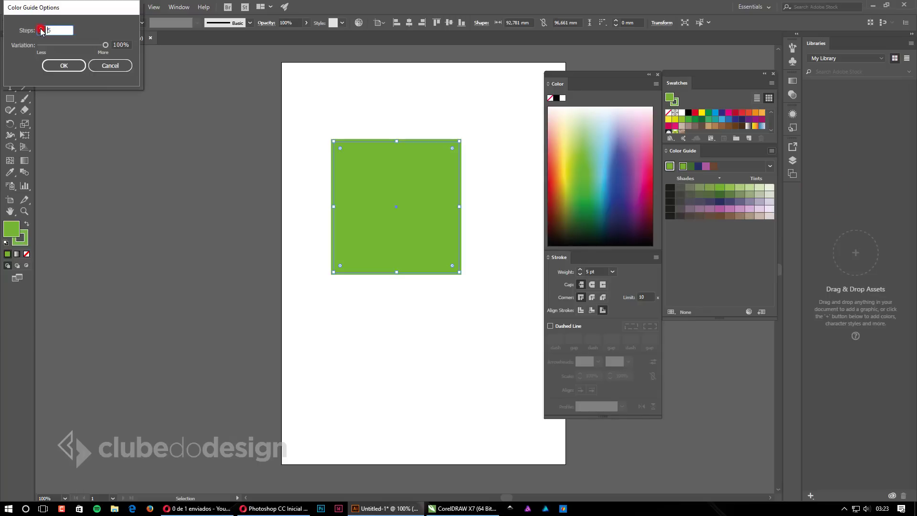
click(41, 28)
click(41, 28)
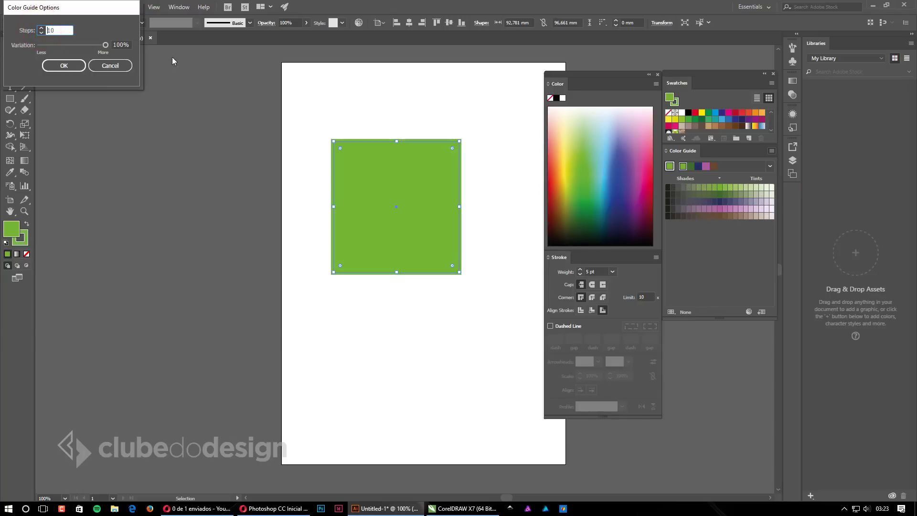
click(41, 32)
click(41, 33)
click(41, 32)
click(106, 45)
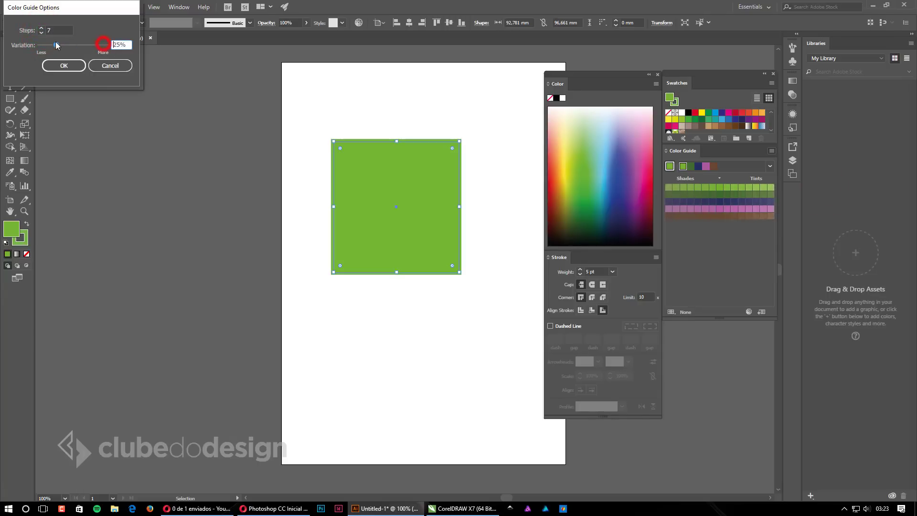
click(57, 45)
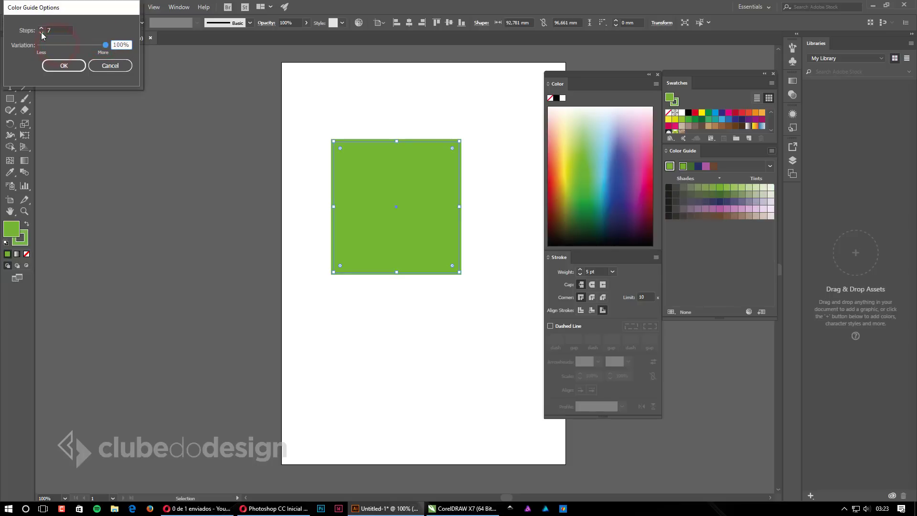
click(40, 33)
click(40, 33)
click(40, 33)
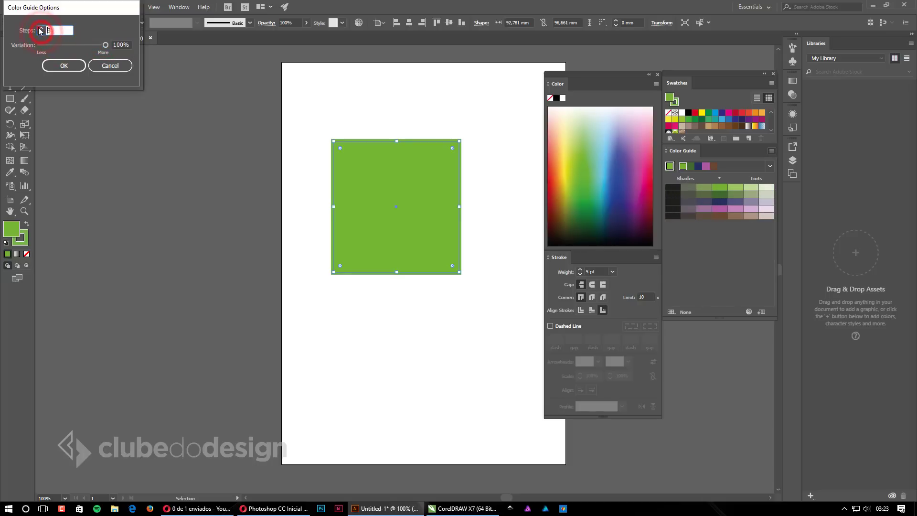
click(109, 65)
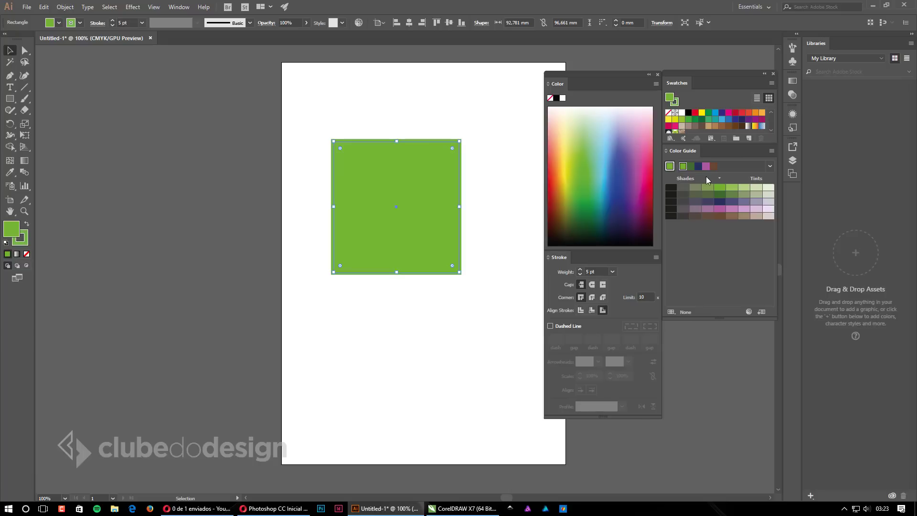
click(769, 165)
click(772, 151)
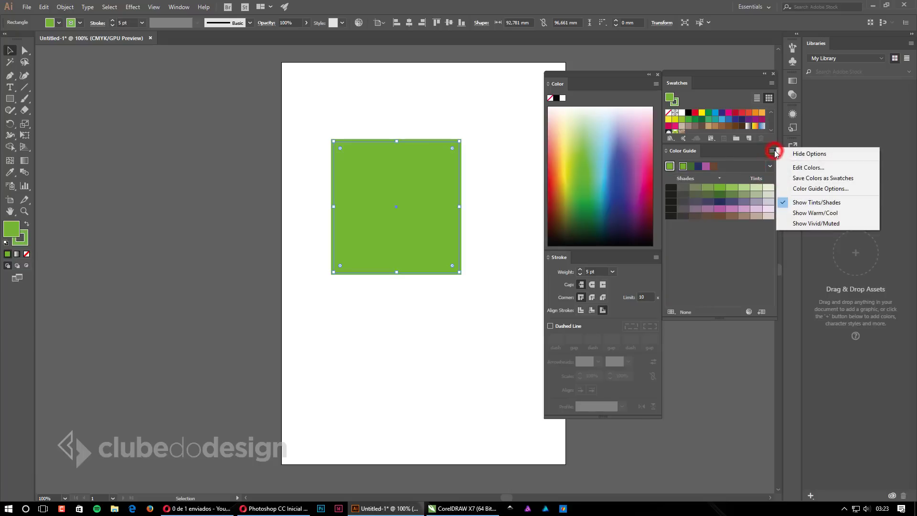
click(819, 214)
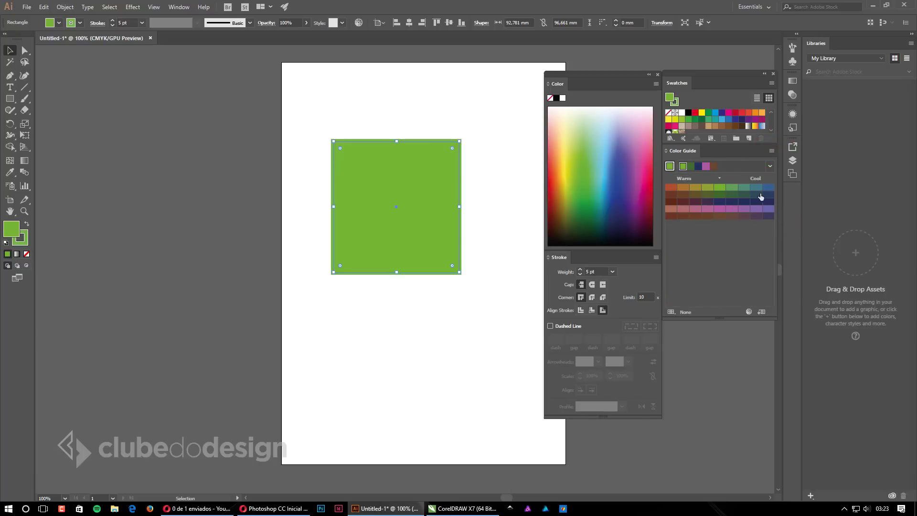
click(769, 166)
click(771, 151)
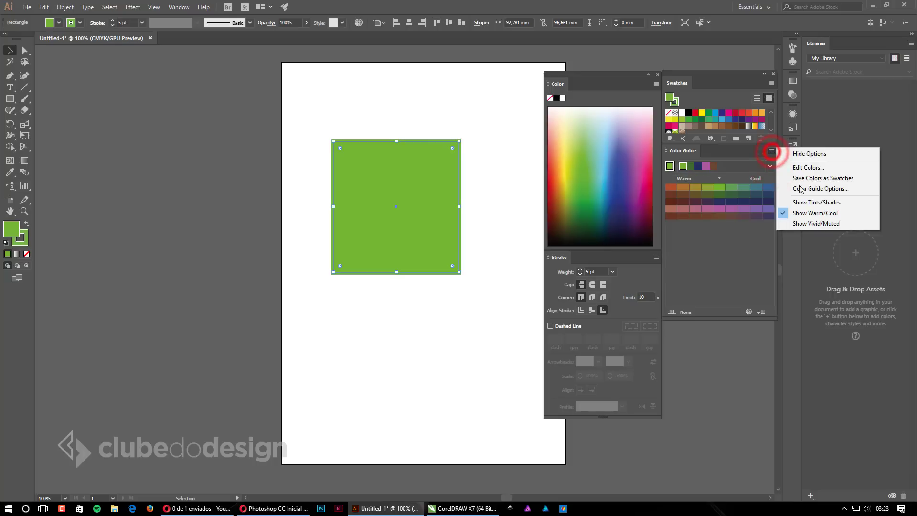
click(810, 225)
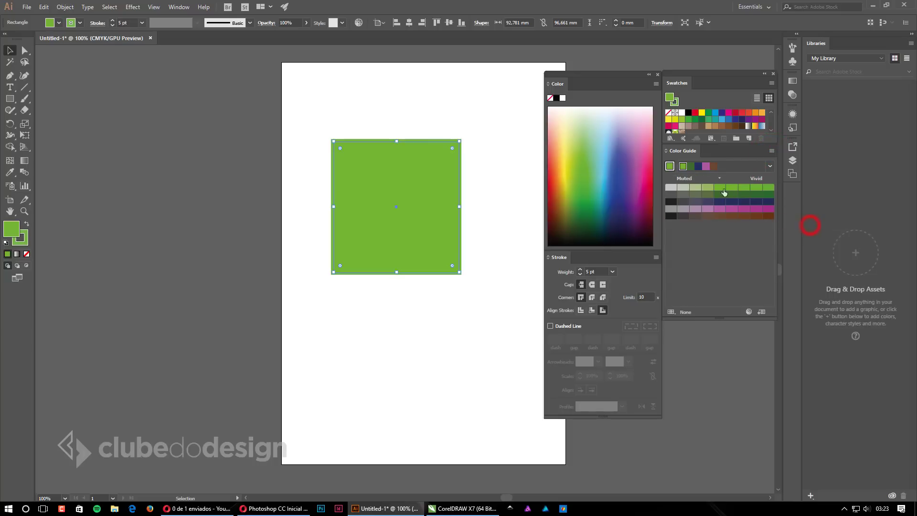
click(769, 156)
click(810, 201)
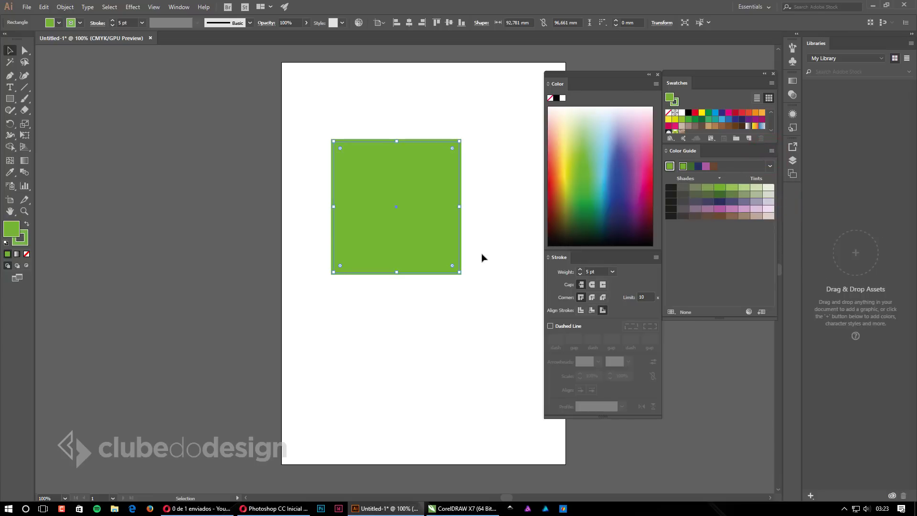
Step: Move the square up-left, fill it dark blue, and float the Swatches and Color Guide panels
drag(420, 195, 403, 176)
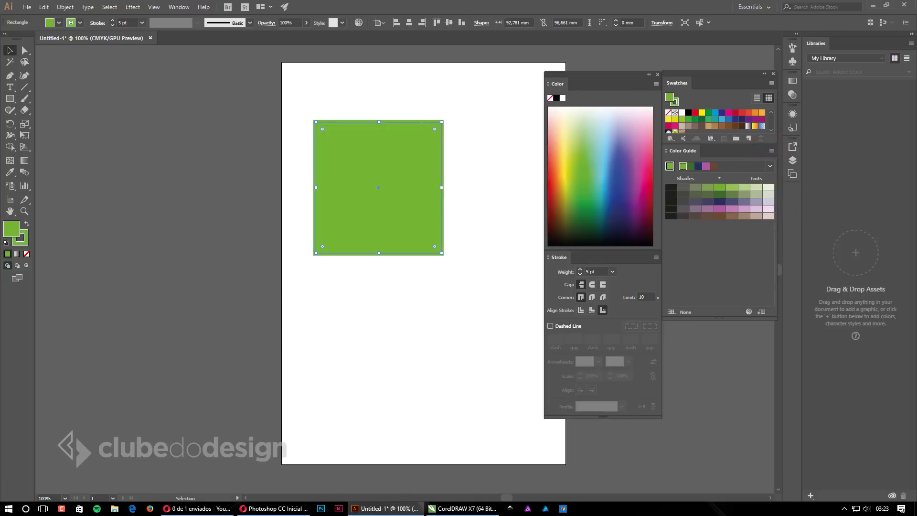
click(25, 237)
click(598, 139)
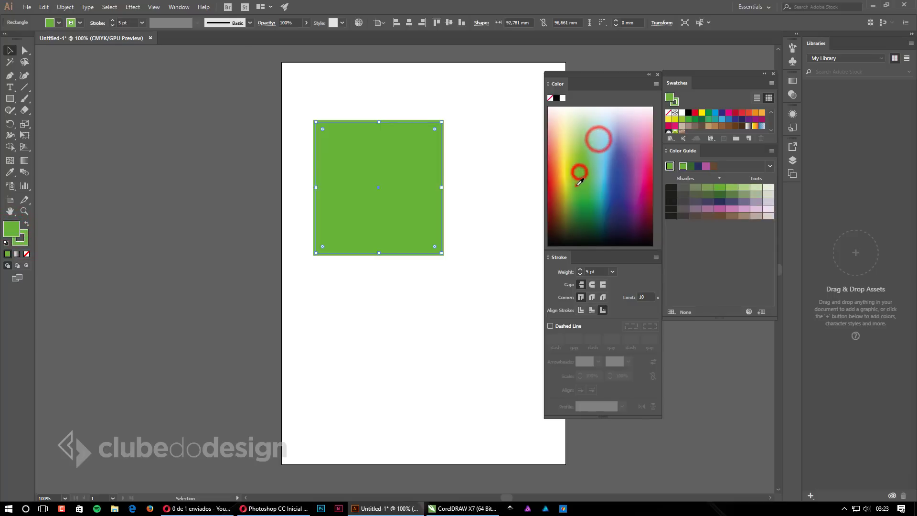
drag(597, 141, 613, 177)
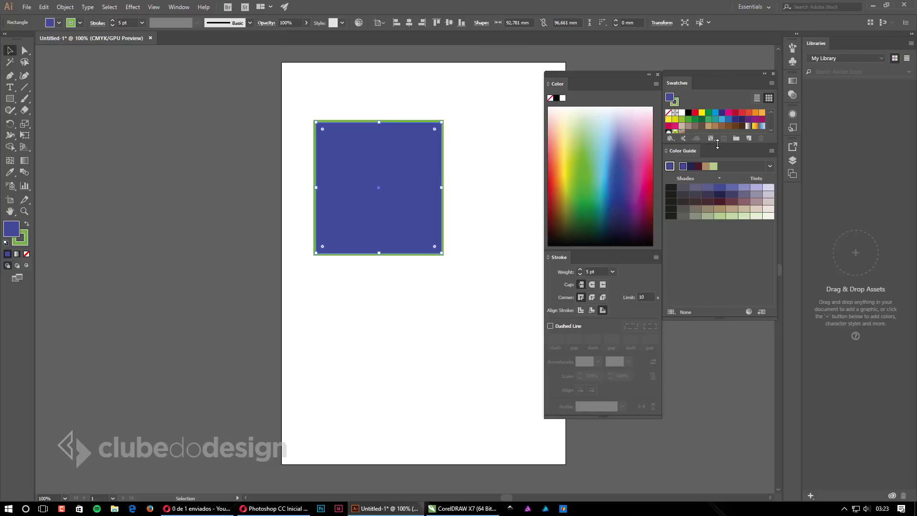
click(718, 146)
drag(702, 76, 156, 134)
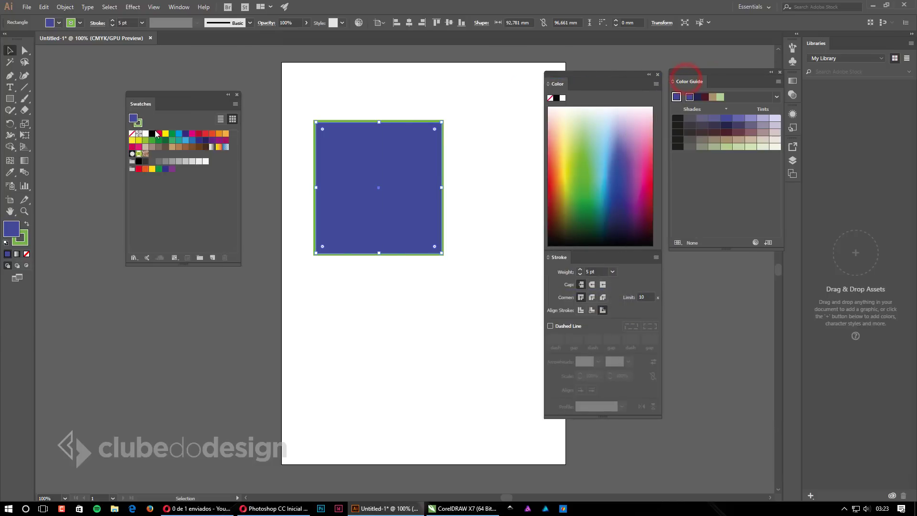
Step: Try light blue and brown swatches, then fill the square orange
click(186, 140)
click(185, 146)
click(213, 133)
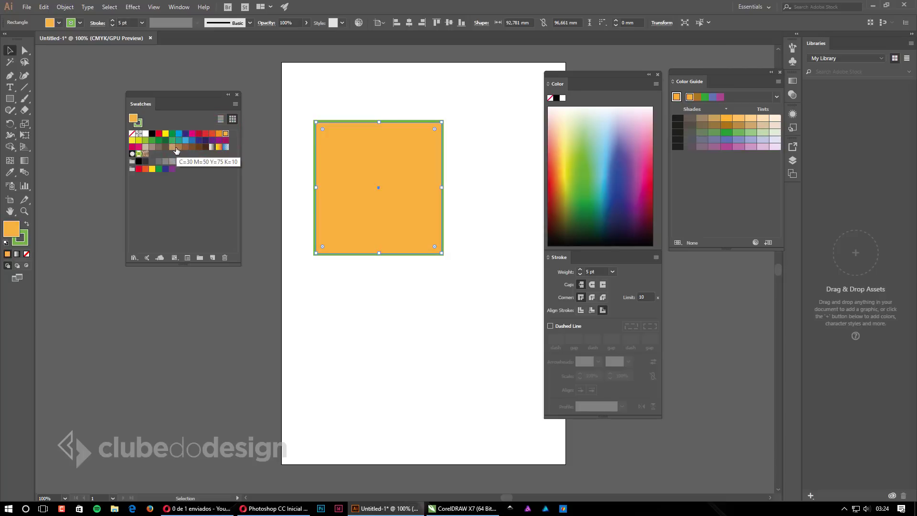
Step: Toggle Swatches between list and thumbnail views and show the swatch libraries list
click(221, 119)
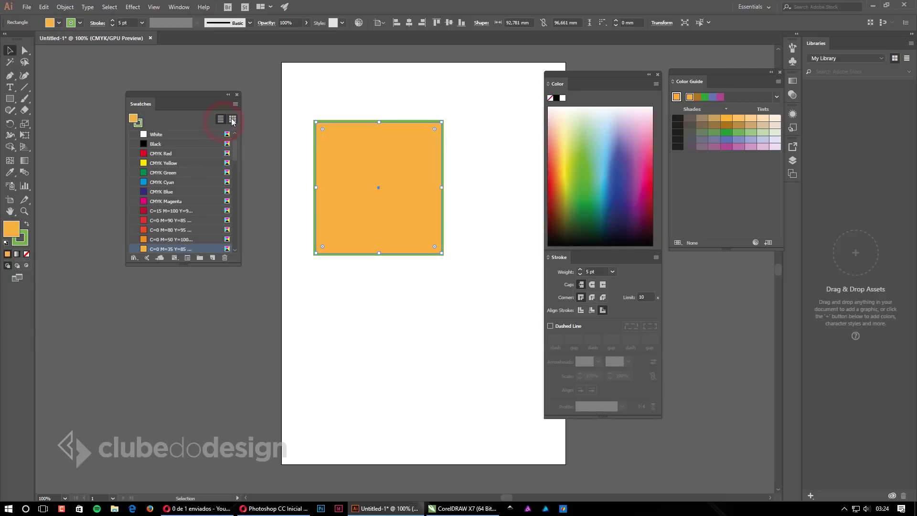
click(233, 119)
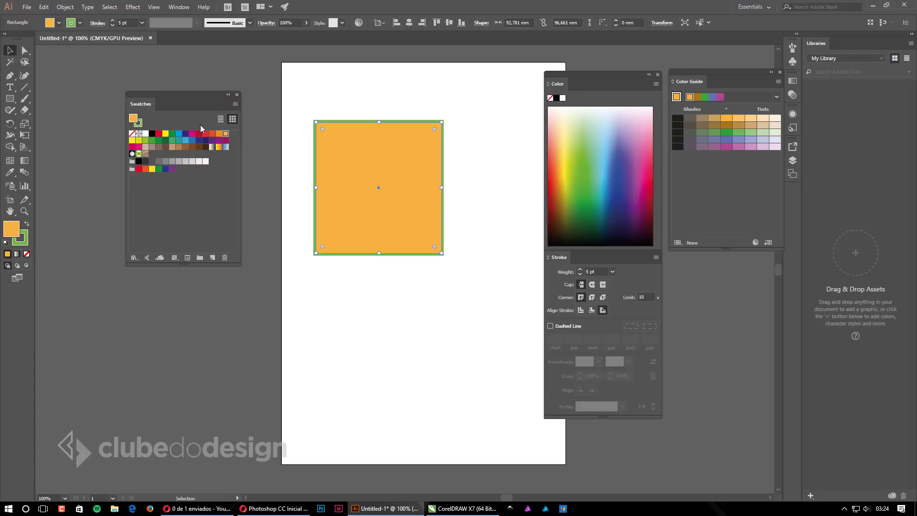
click(136, 258)
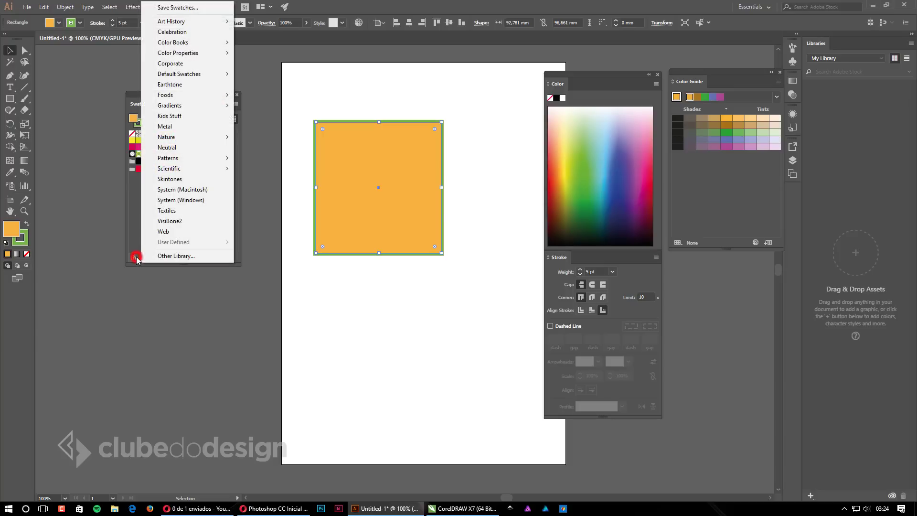
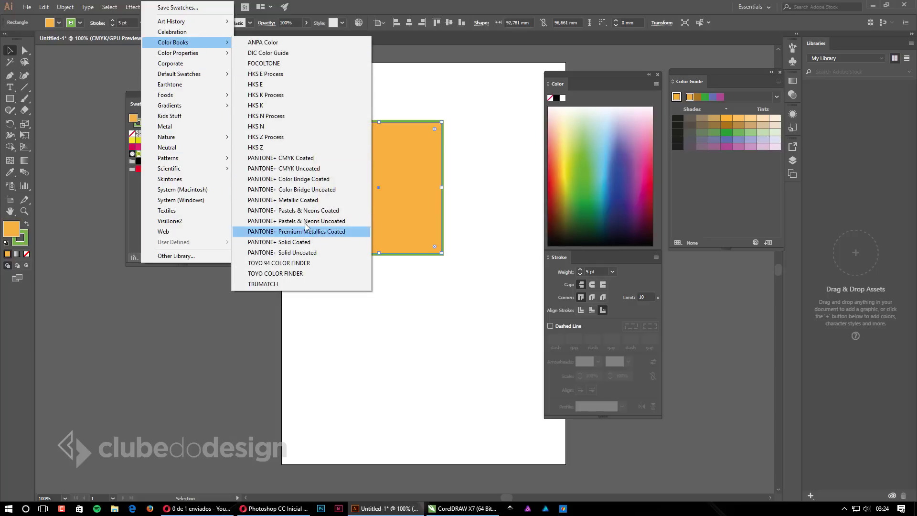
Step: Open the PANTONE+ CMYK Coated swatch library, enlarge it and move it further left
click(305, 158)
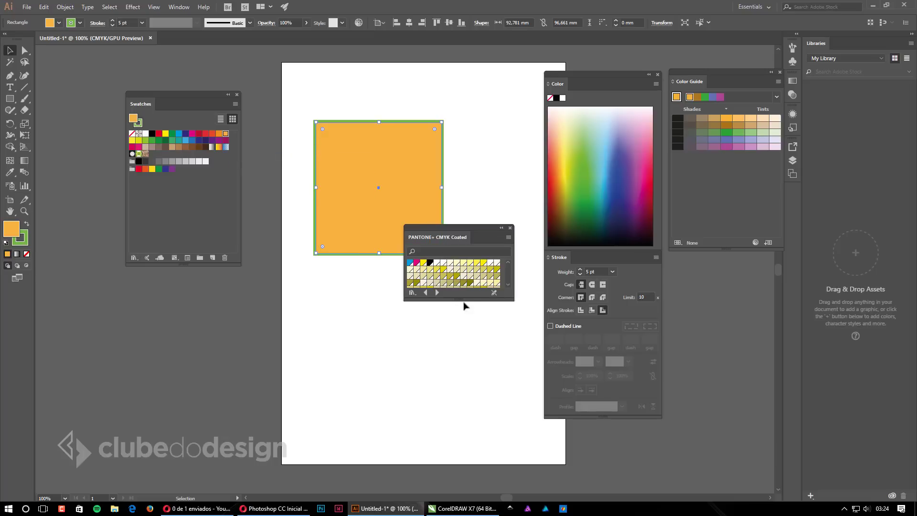
drag(460, 298, 460, 475)
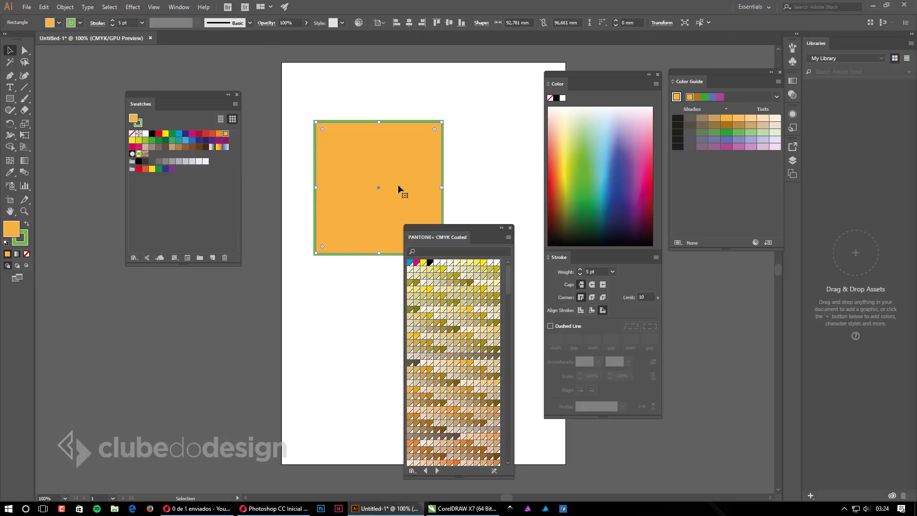
drag(476, 240, 396, 243)
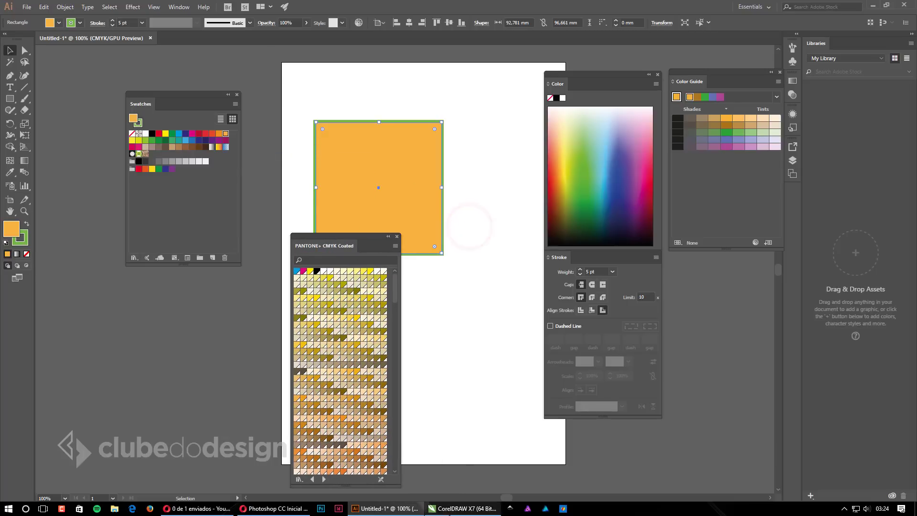
Step: In CorelDRAW, deselect the arrow and browse the list of panels
click(461, 508)
click(412, 143)
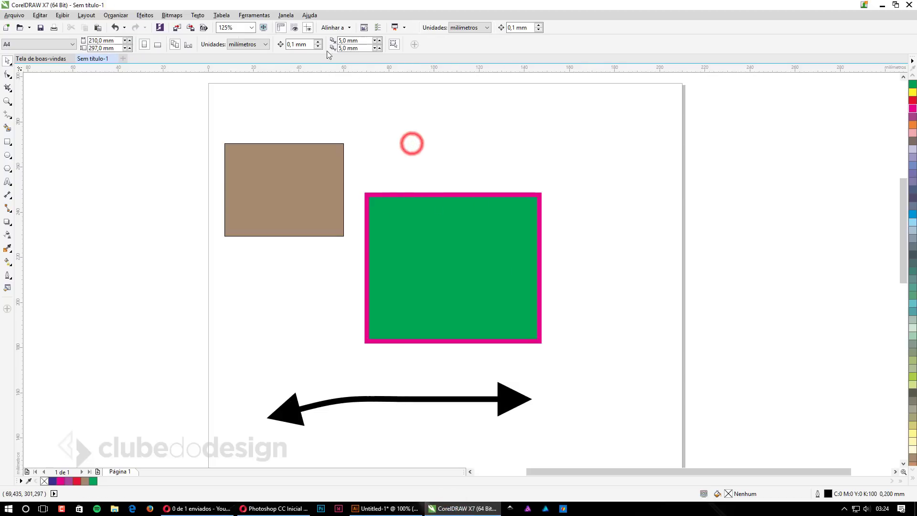
click(288, 15)
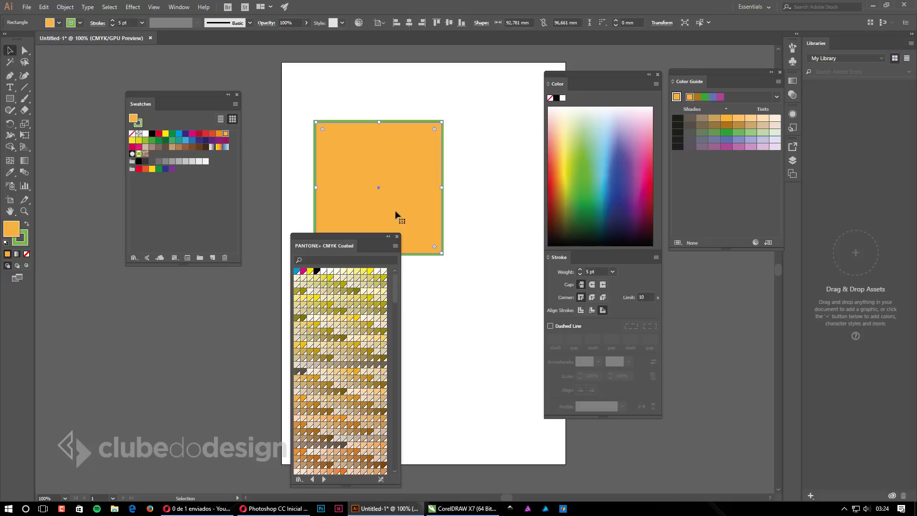
click(386, 171)
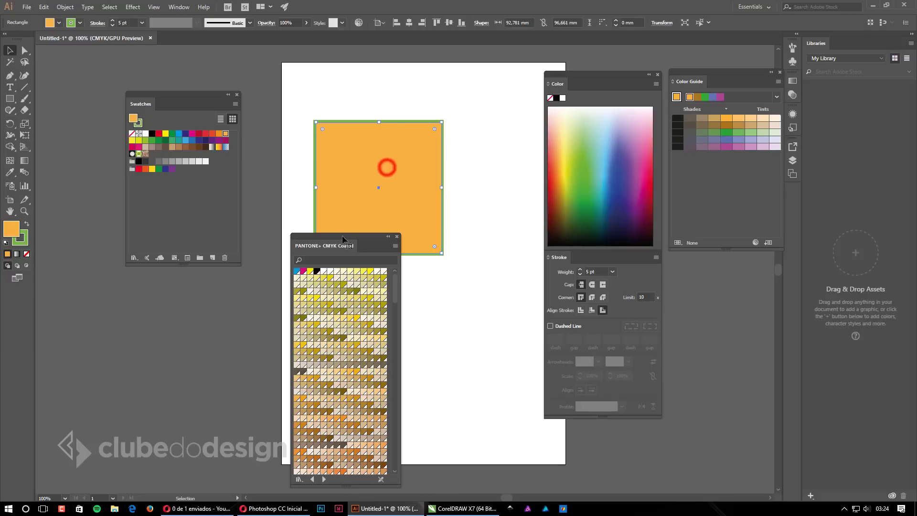
Step: Close the PANTONE library, check the CorelDRAW green rectangle's colours, and return to Illustrator
click(397, 237)
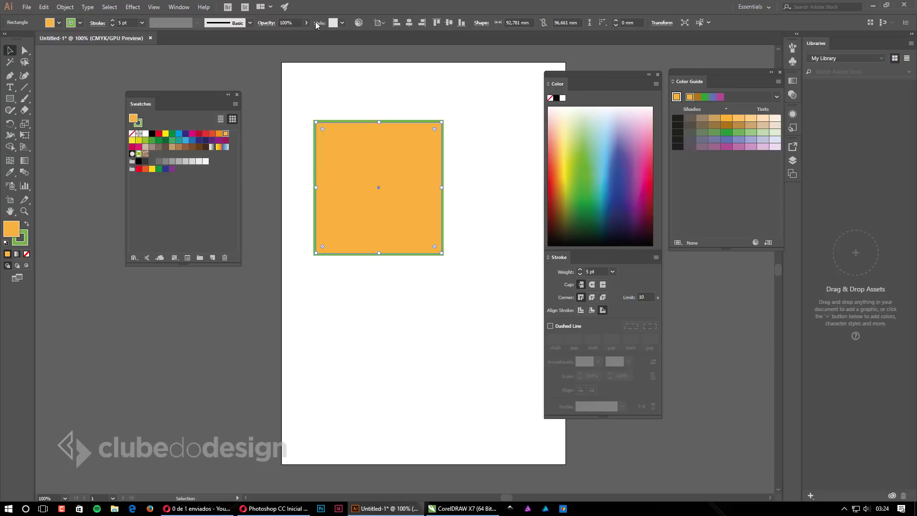
click(449, 508)
click(503, 246)
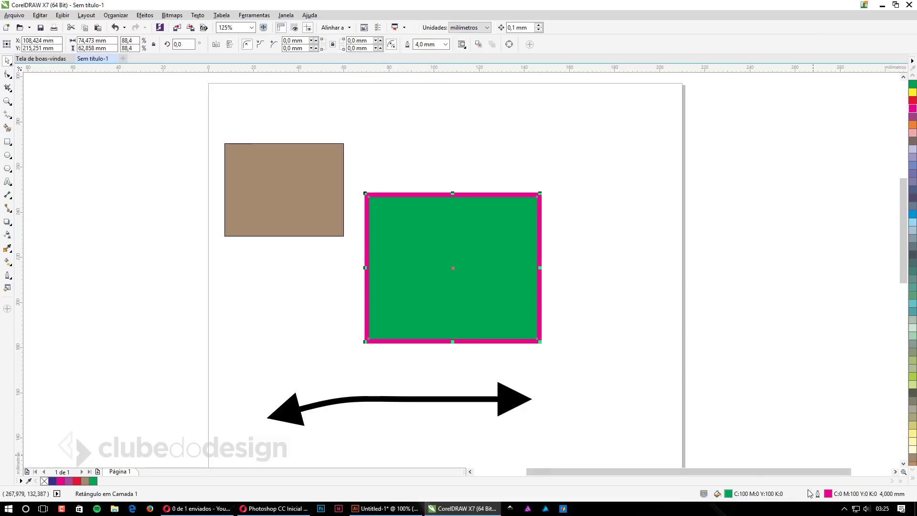
click(386, 508)
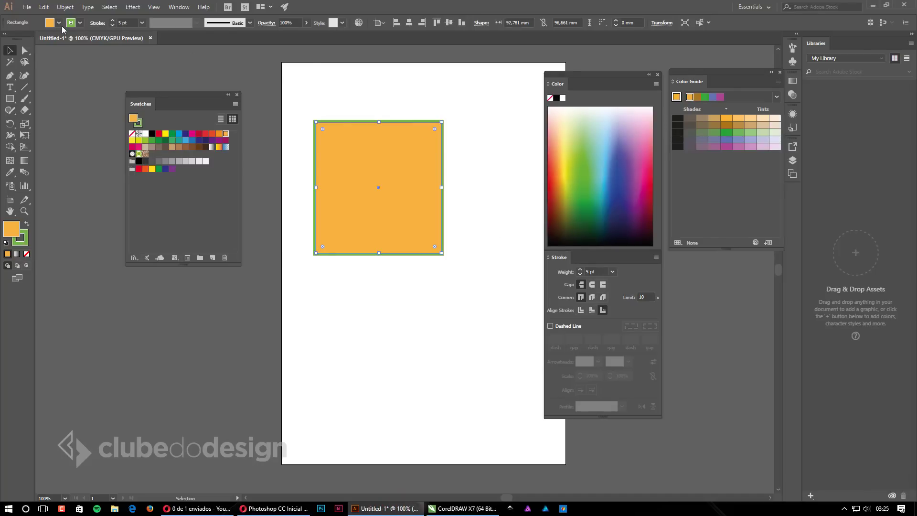
Step: Try teal, magenta, green and orange fills on the square, settling on teal
click(59, 23)
click(60, 46)
click(13, 52)
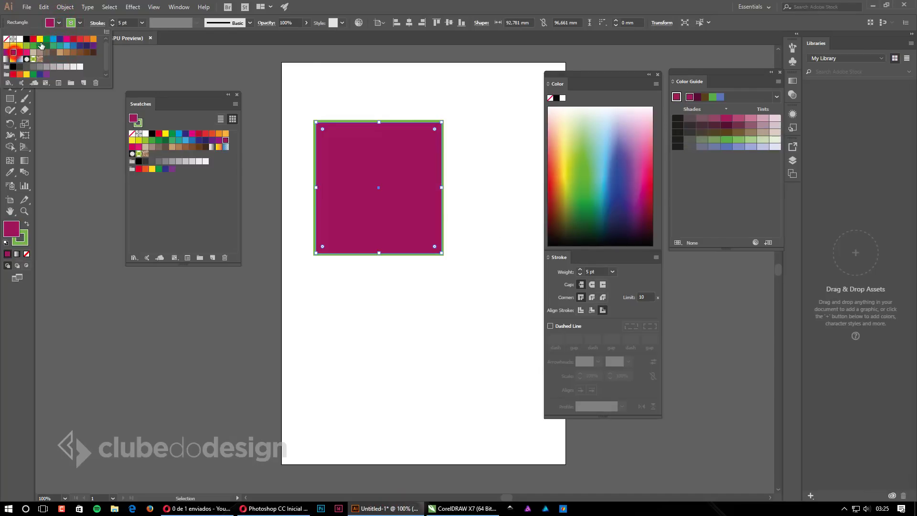
click(41, 45)
click(93, 38)
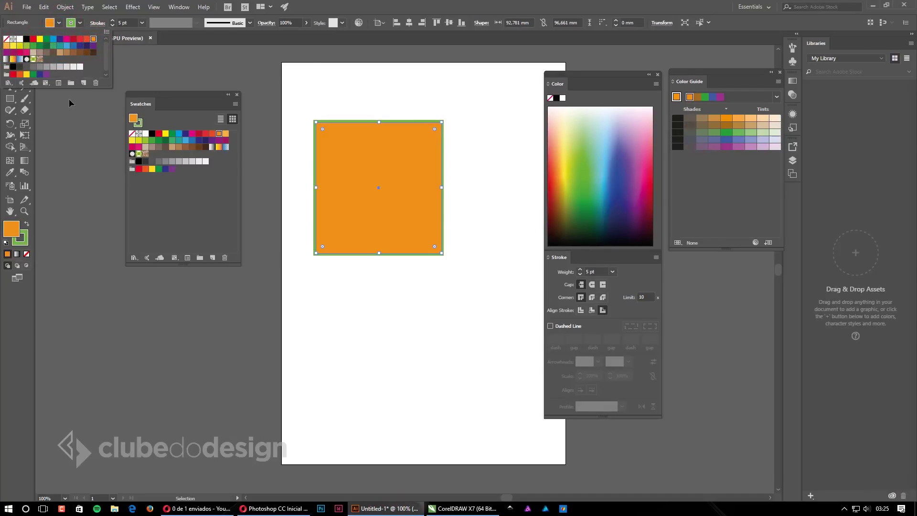
click(53, 46)
Step: Inspect the stroke colour, stroke weight and brush definition options without changing them
click(81, 23)
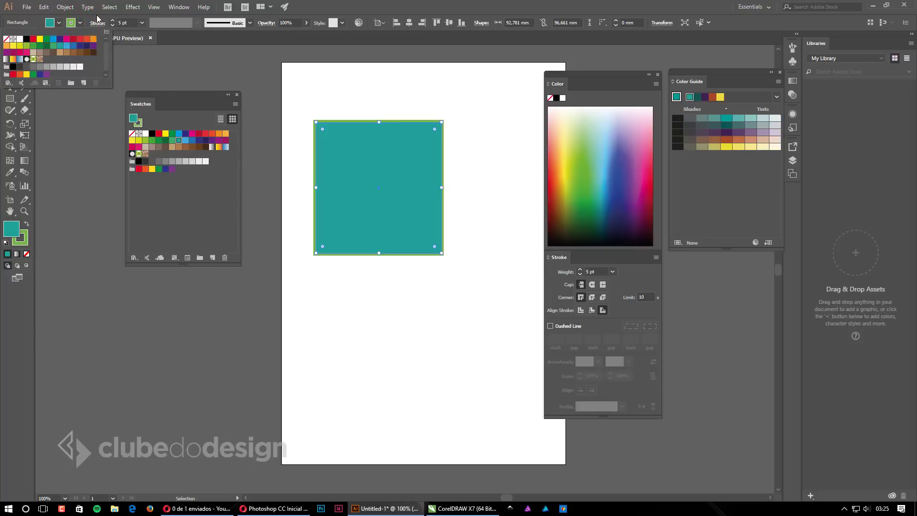
click(97, 21)
click(97, 23)
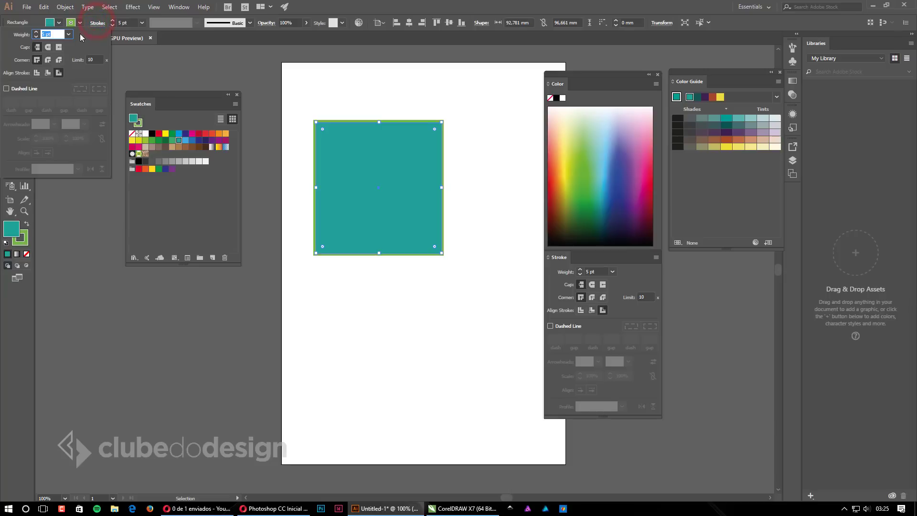
click(98, 24)
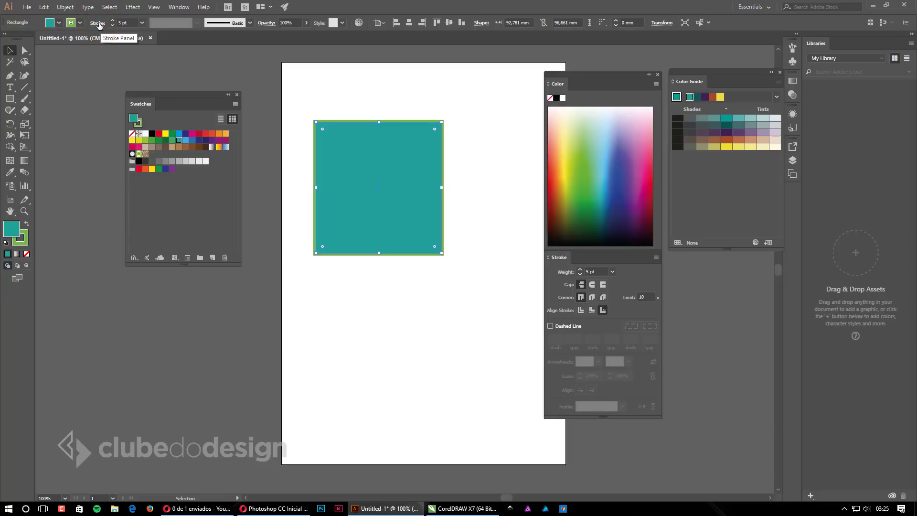
click(98, 24)
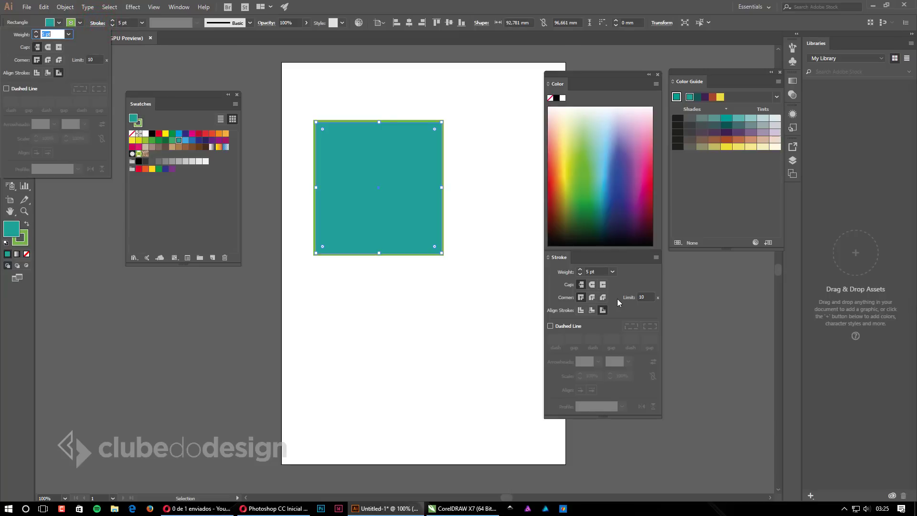
click(198, 38)
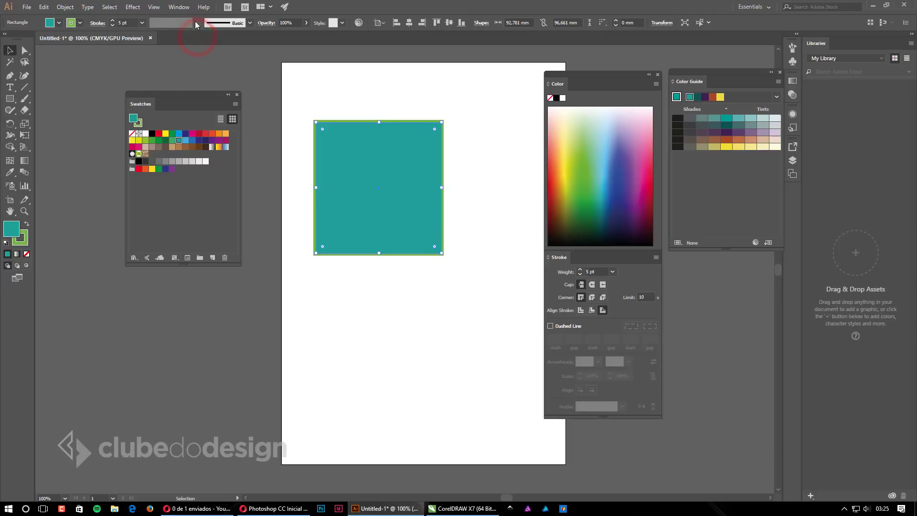
click(251, 23)
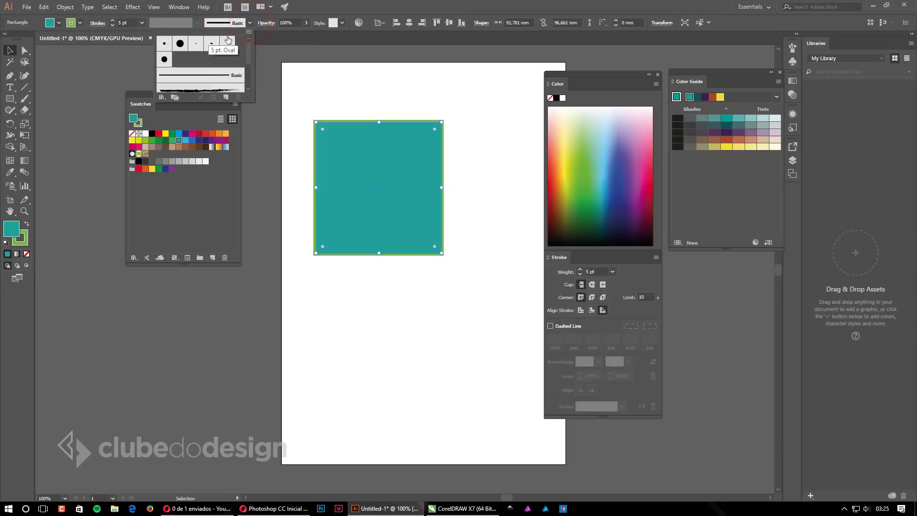
click(267, 32)
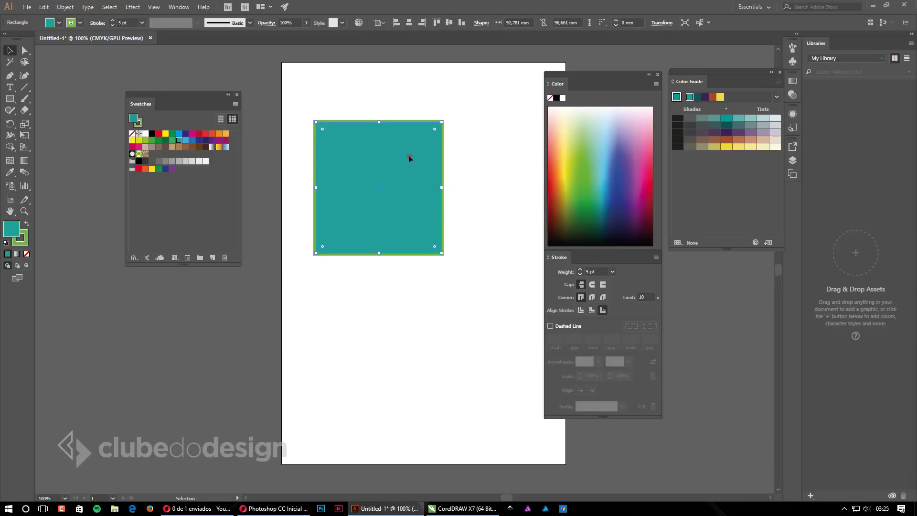
Step: Move the teal square toward the centre of the page
drag(409, 153, 410, 201)
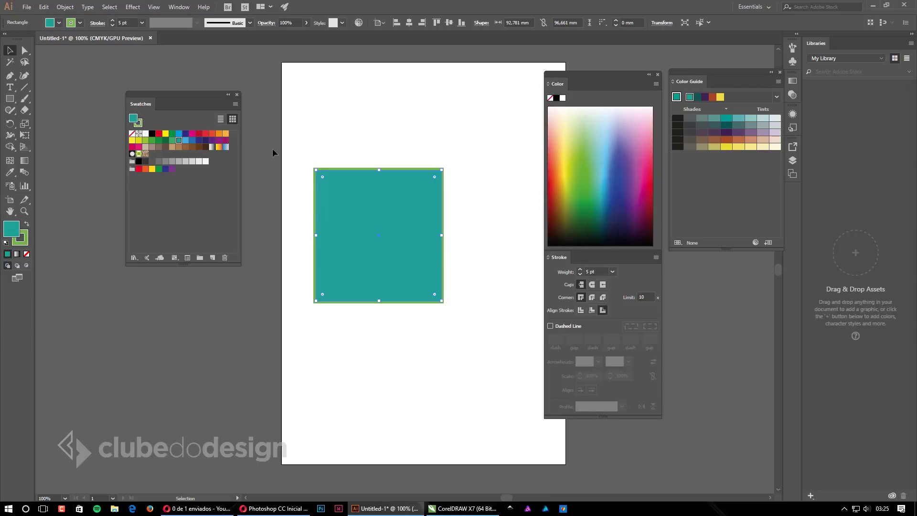
click(350, 208)
drag(350, 207, 395, 181)
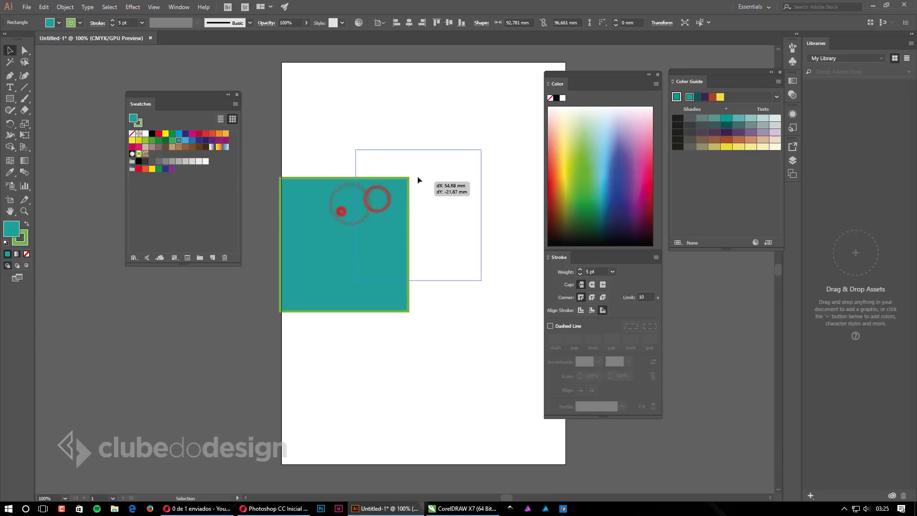
Step: Save the teal C=80 M=10 Y=45 K=0 as a new swatch and delete the duplicate
click(213, 258)
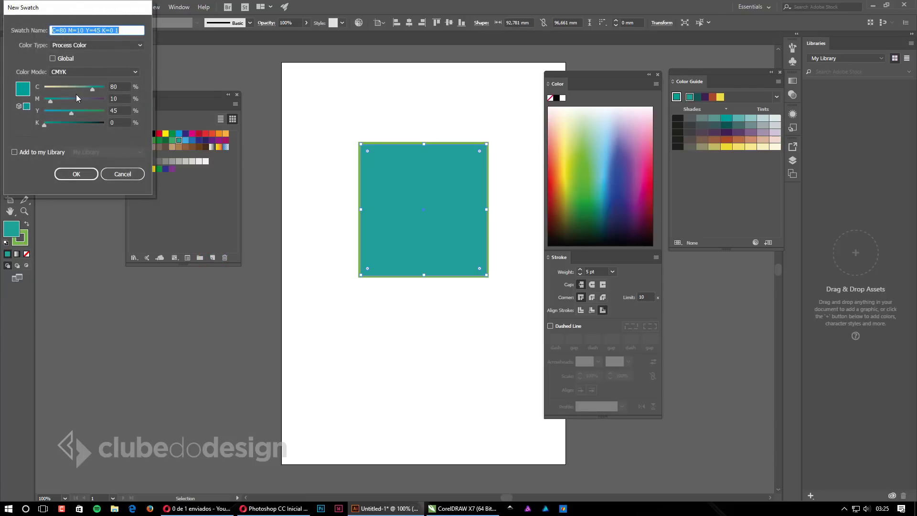
click(76, 174)
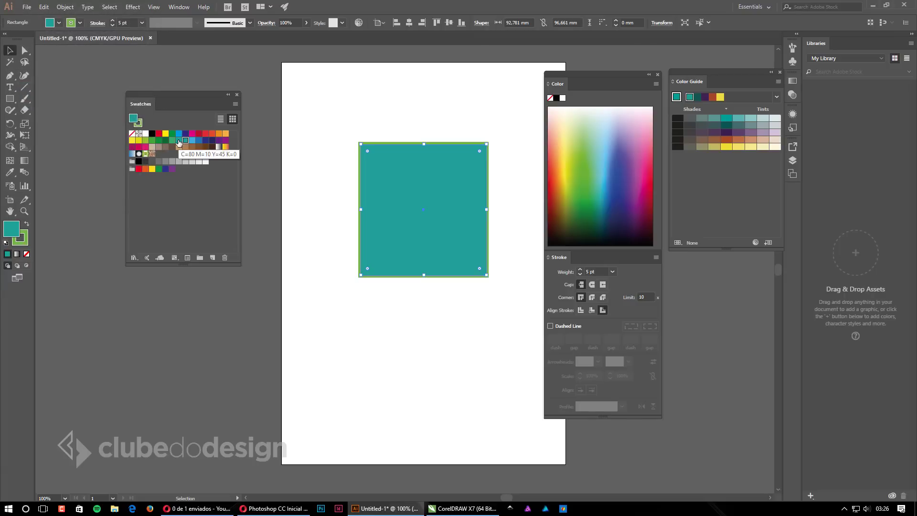
drag(179, 143, 279, 177)
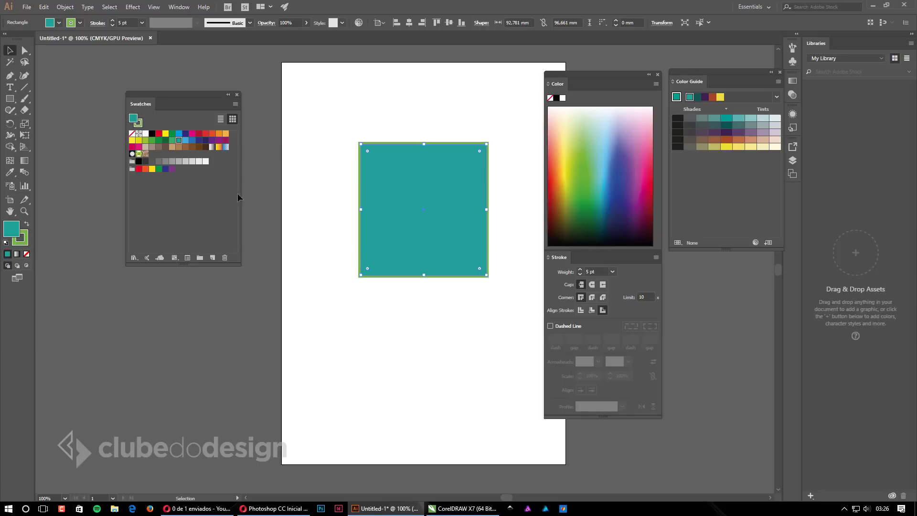
Step: Create Color Group 1 from the selected artwork's teal and green, then select its folder
click(201, 260)
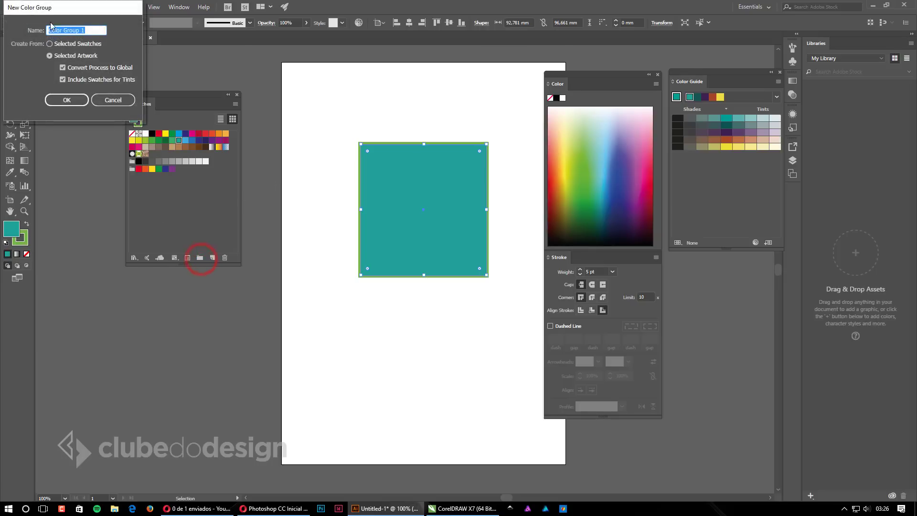
click(63, 98)
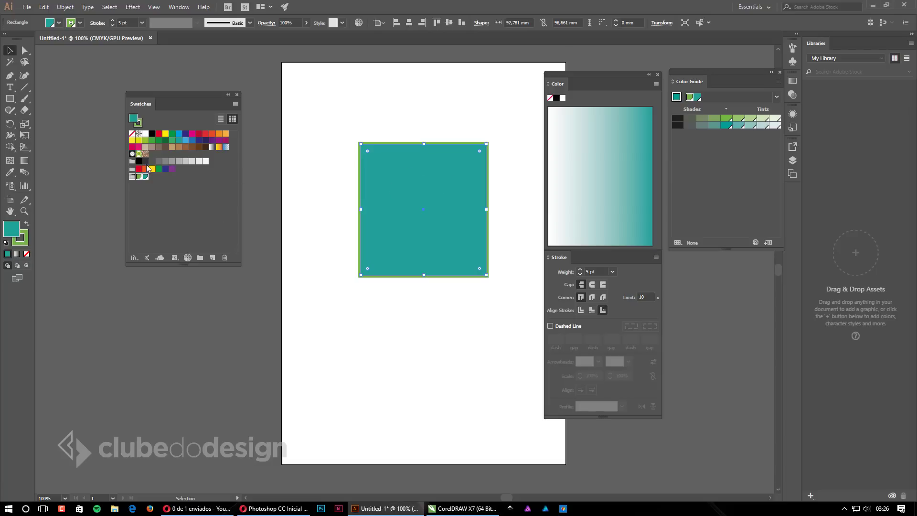
click(140, 186)
click(132, 177)
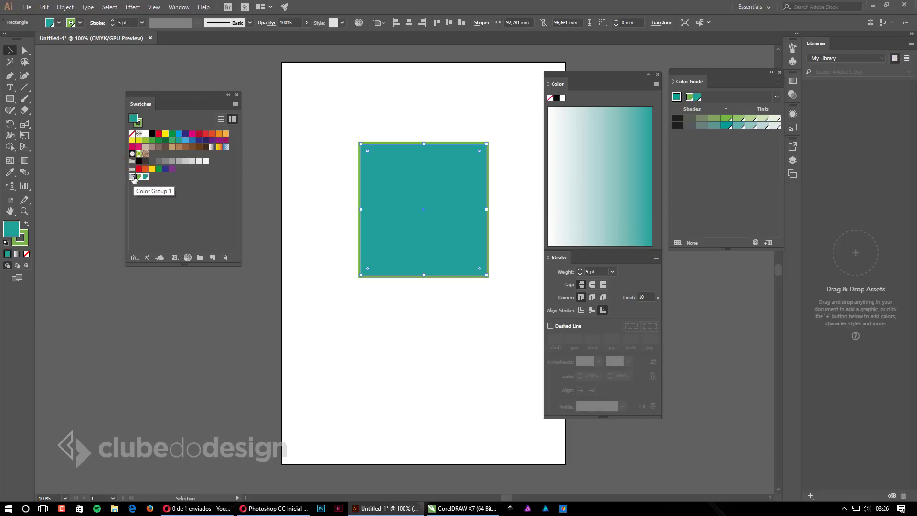
Step: Add a new swatch with magenta lowered to 33, applying the blue to the square
click(213, 258)
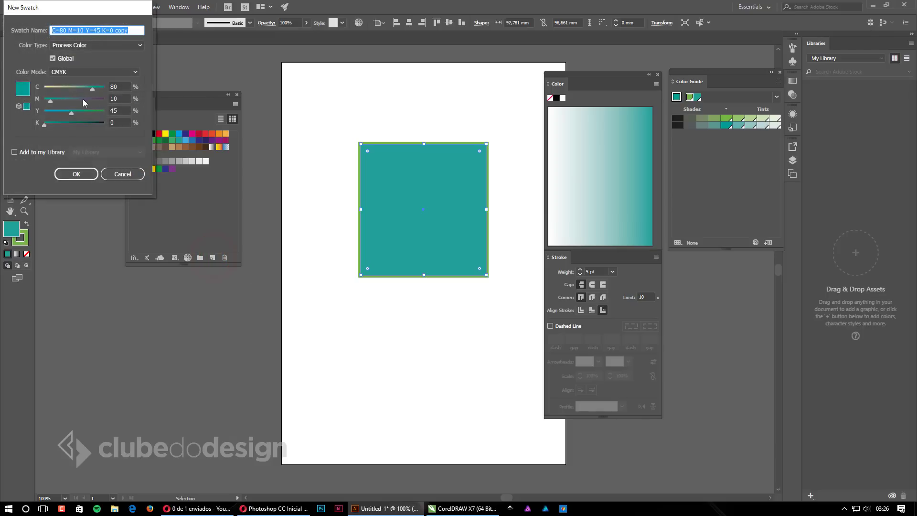
drag(70, 102, 57, 115)
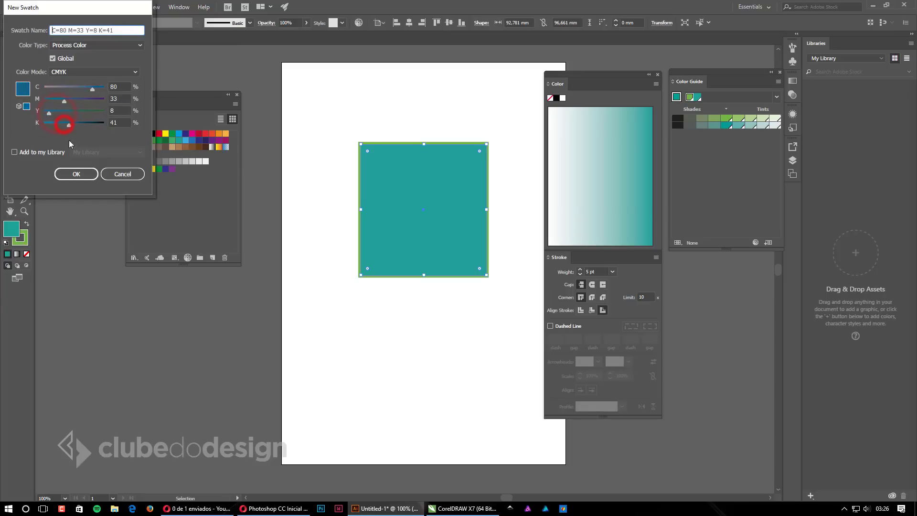
click(76, 174)
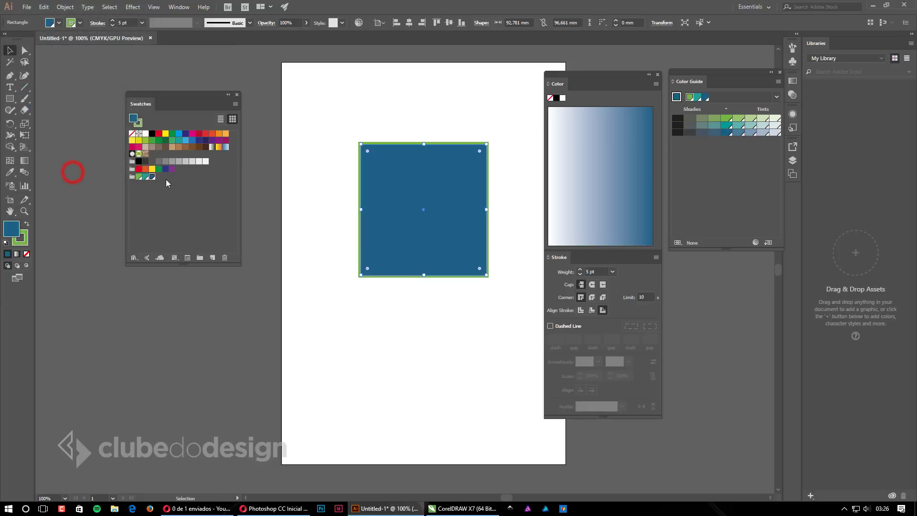
click(132, 176)
Step: Save the blue C=80 M=33 Y=8 K=41 as a global swatch
click(213, 259)
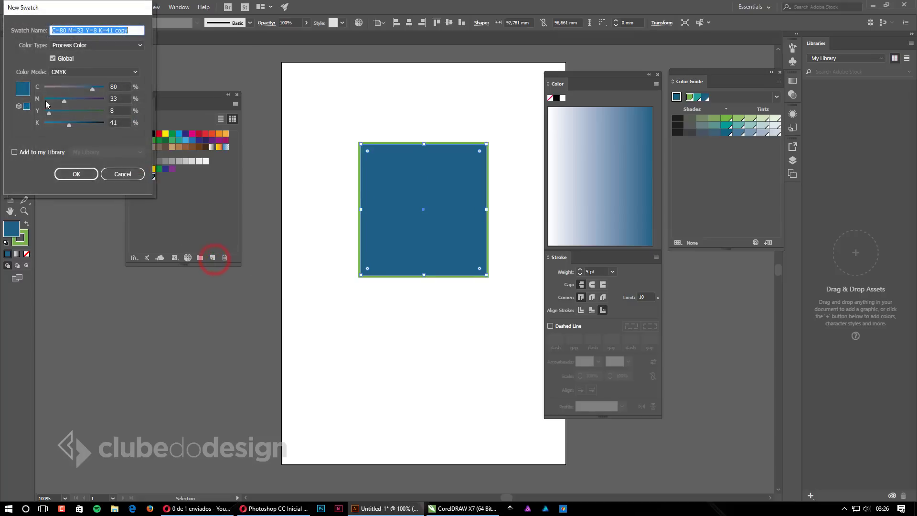
click(53, 58)
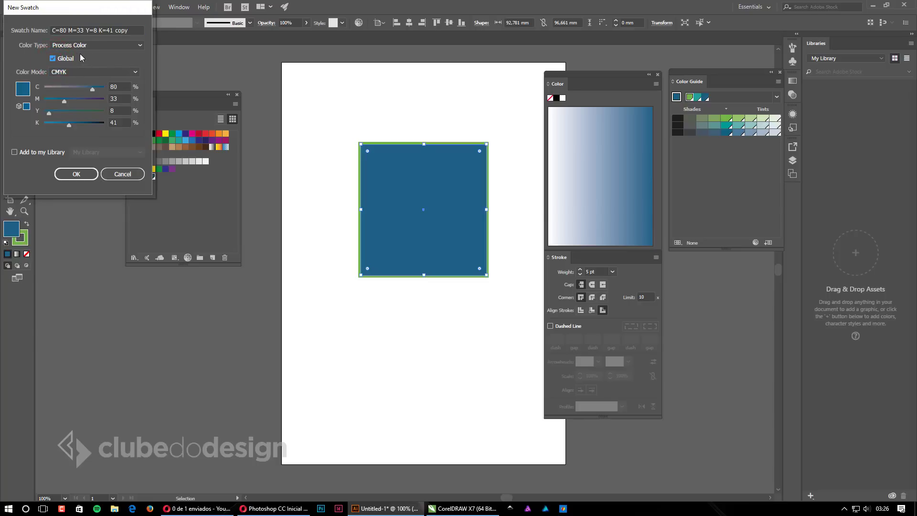
click(87, 178)
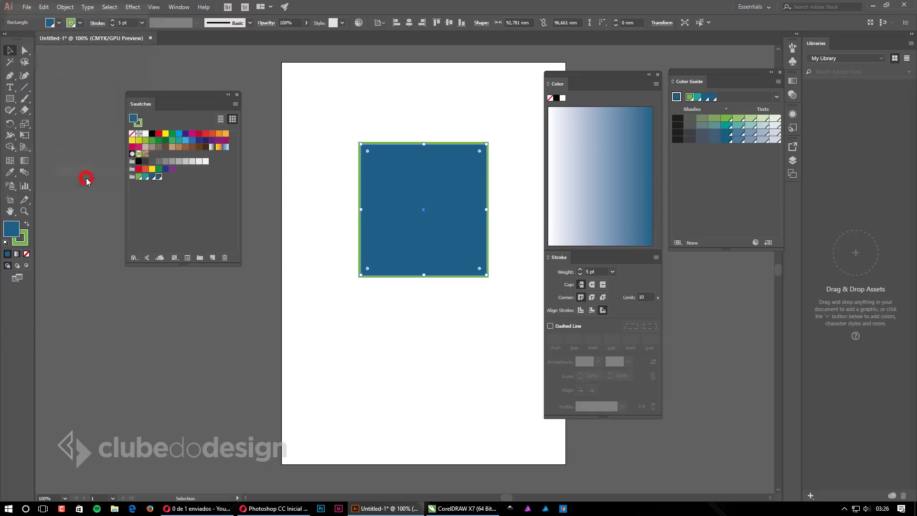
click(208, 187)
Step: Delete the extra swatch in the last row of the Swatches panel
click(153, 177)
click(224, 257)
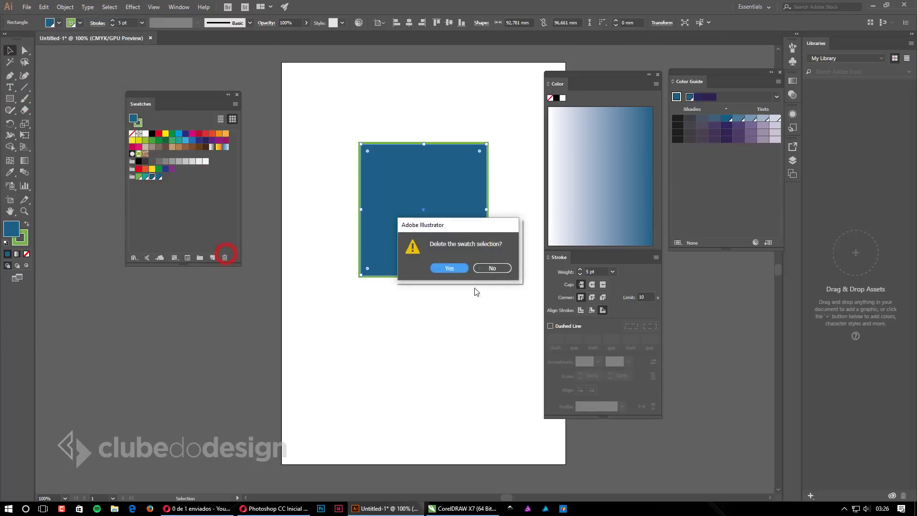
click(449, 267)
click(215, 205)
click(152, 177)
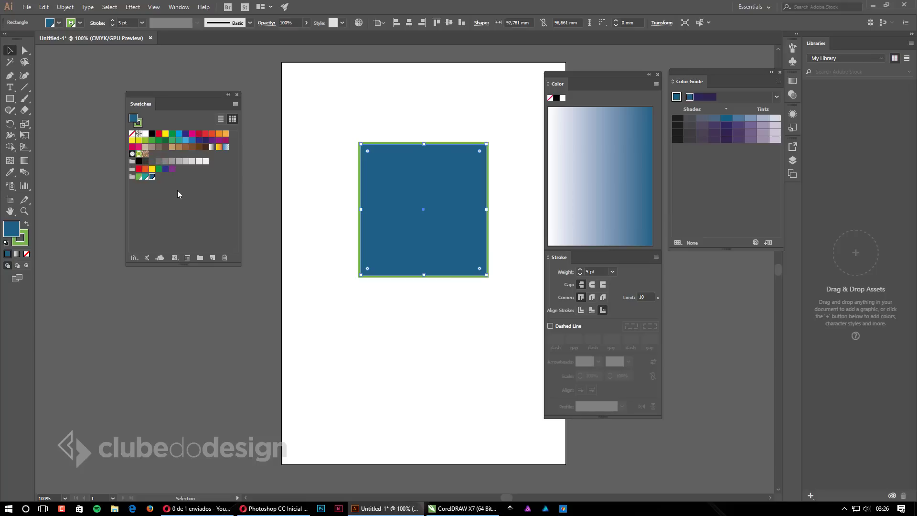
Step: Move the blue square lower and draw three more rectangles around it
drag(413, 213, 424, 287)
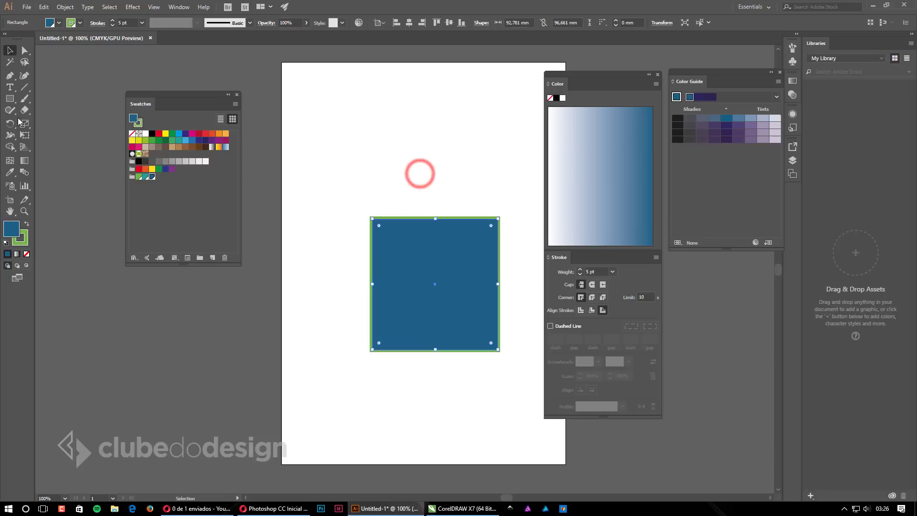
key(m)
drag(332, 110, 392, 141)
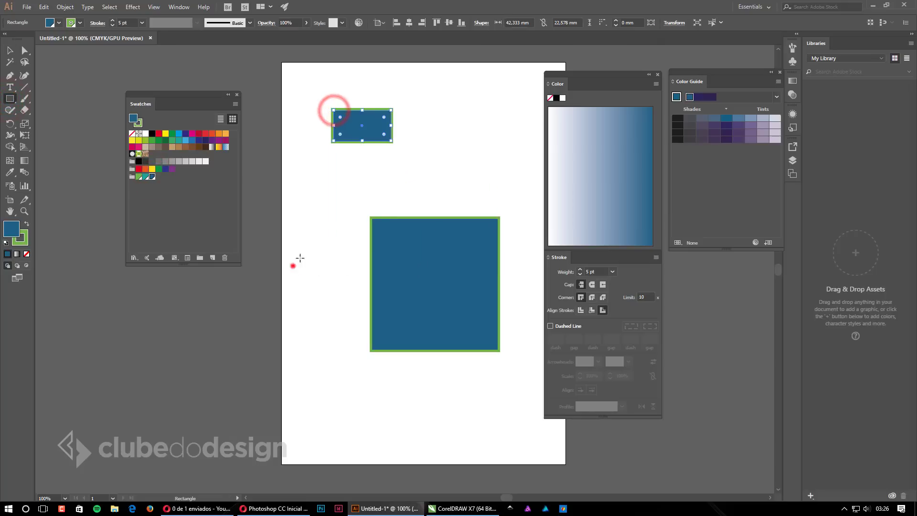
drag(287, 271, 335, 215)
drag(439, 119, 479, 159)
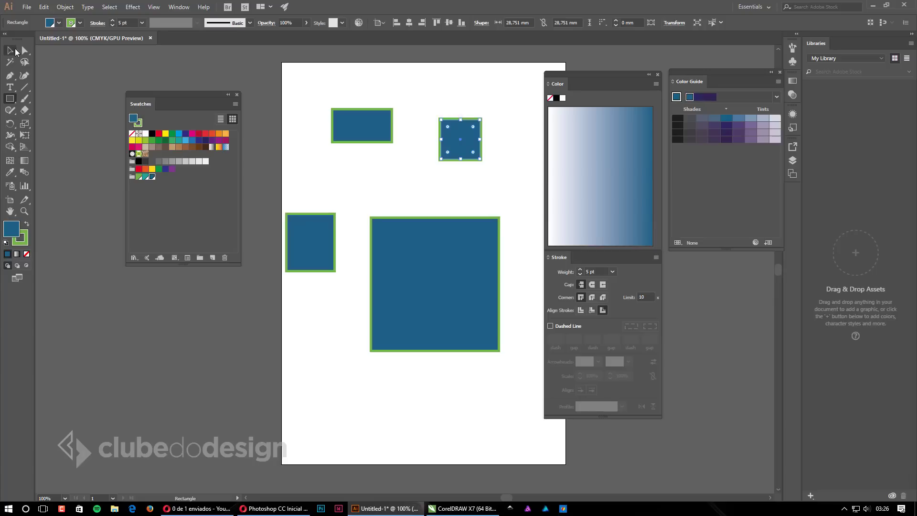
click(10, 50)
click(129, 291)
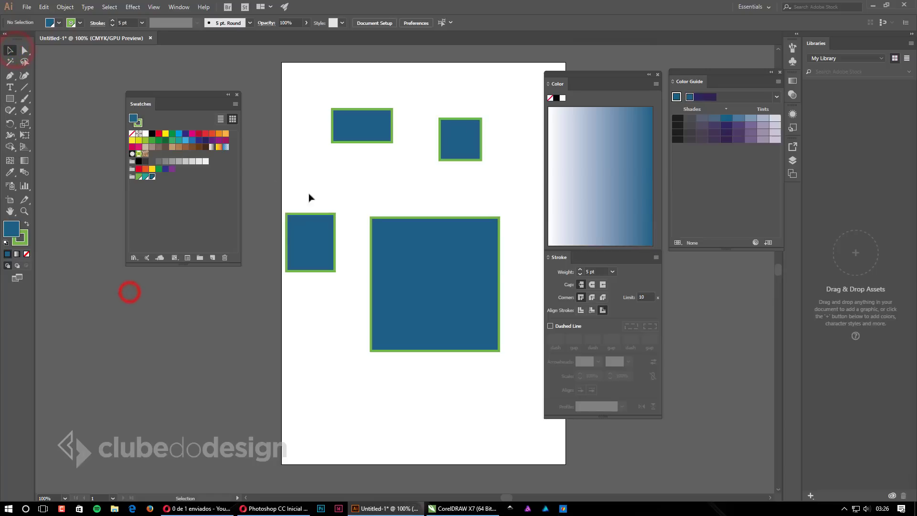
Step: Preview the global blue swatch shifted to green on all squares, then cancel
double_click(152, 177)
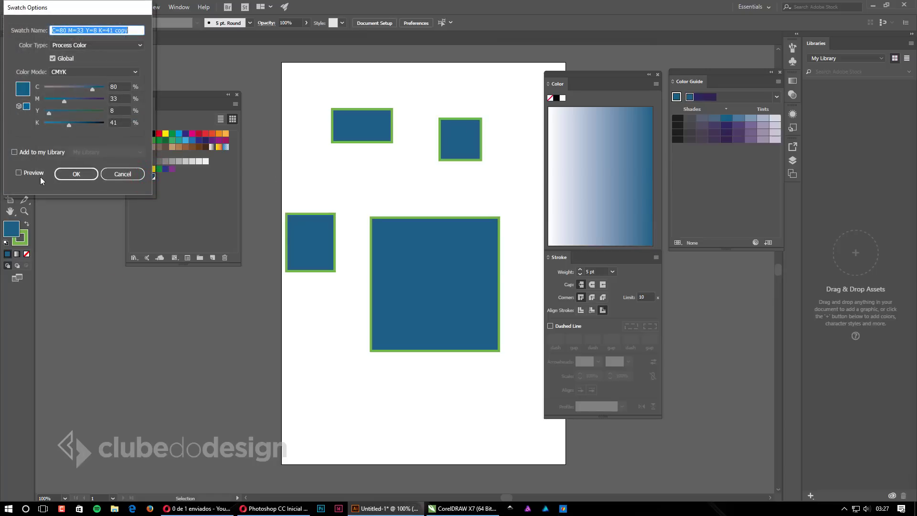
click(25, 173)
mouse_move(67, 125)
mouse_down()
mouse_move(56, 124)
mouse_move(82, 107)
mouse_move(53, 99)
mouse_up()
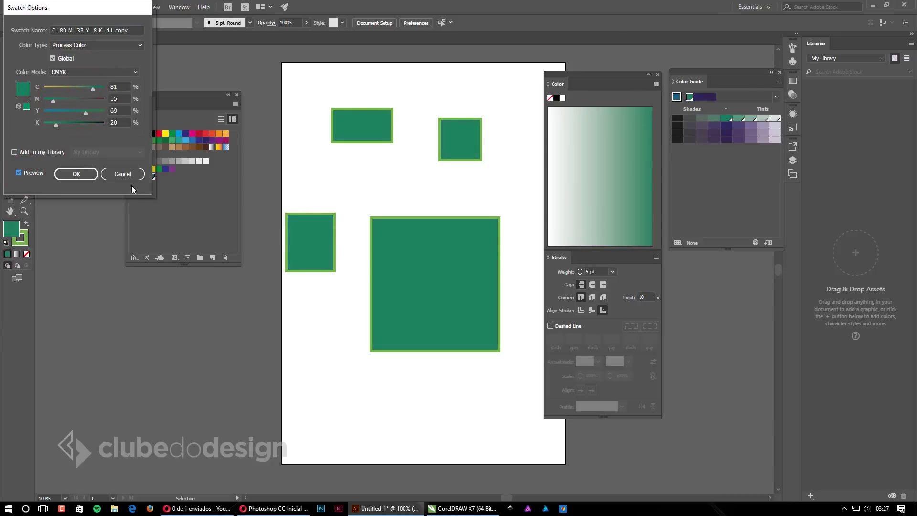
click(126, 174)
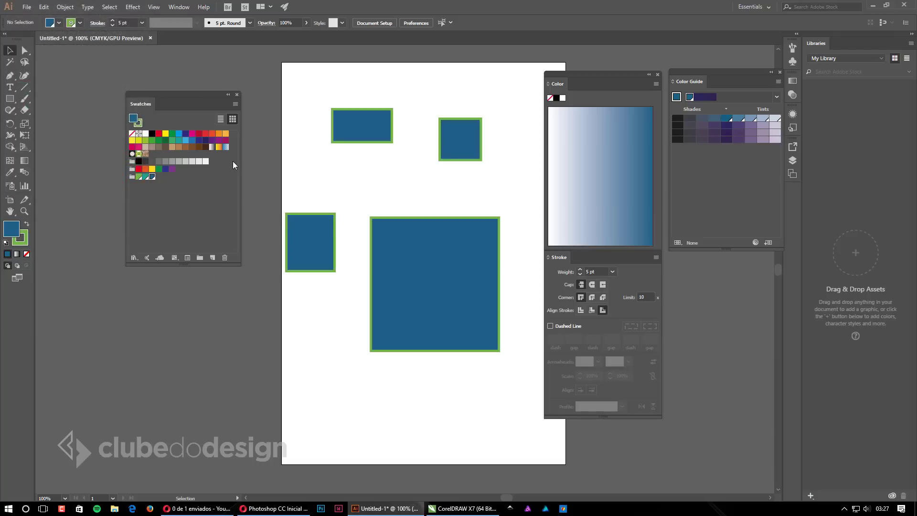
Step: Open the Estilos de cor docker and create colour styles from the green rectangle
click(460, 507)
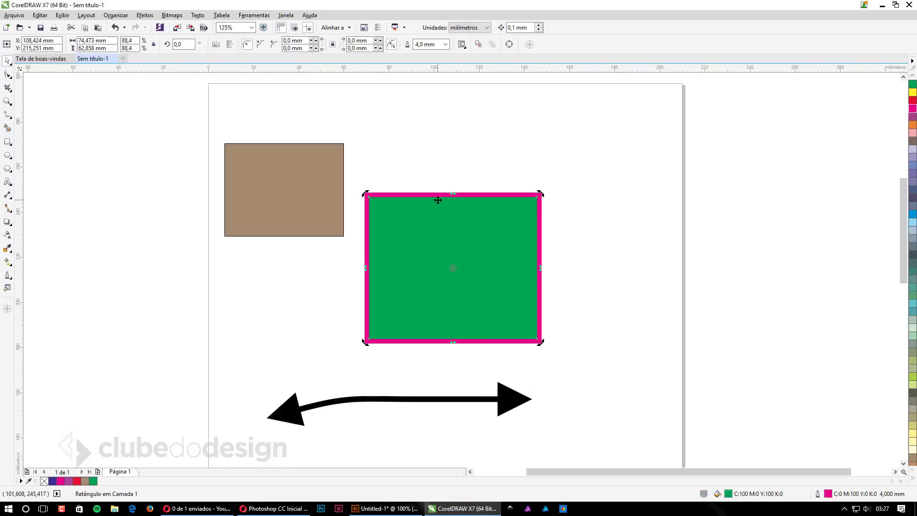
click(289, 20)
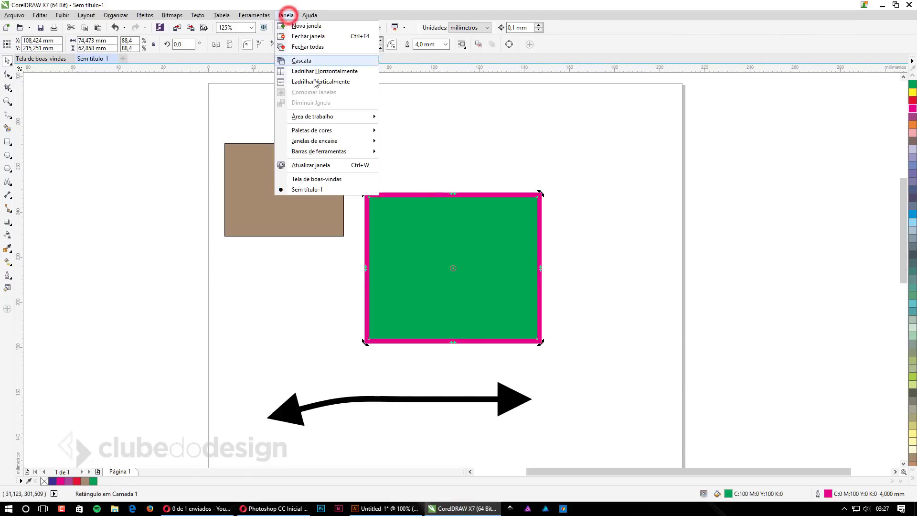
click(327, 140)
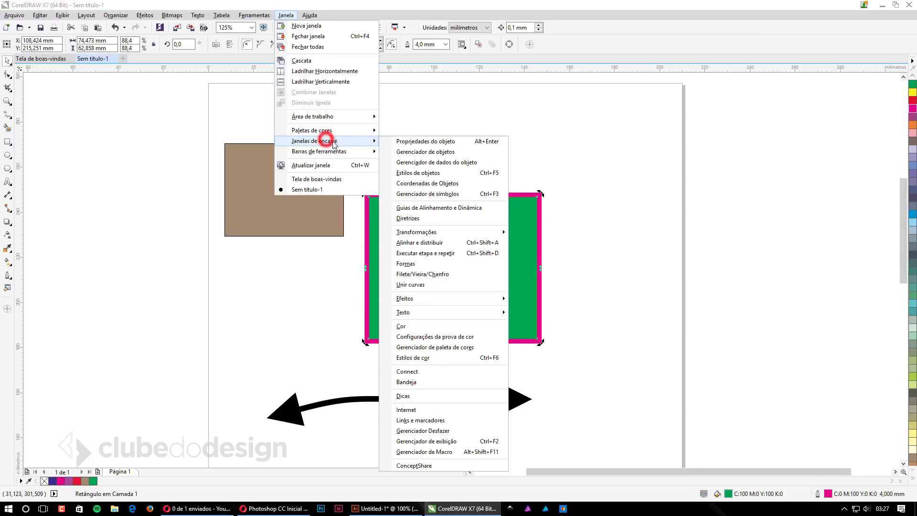
click(421, 357)
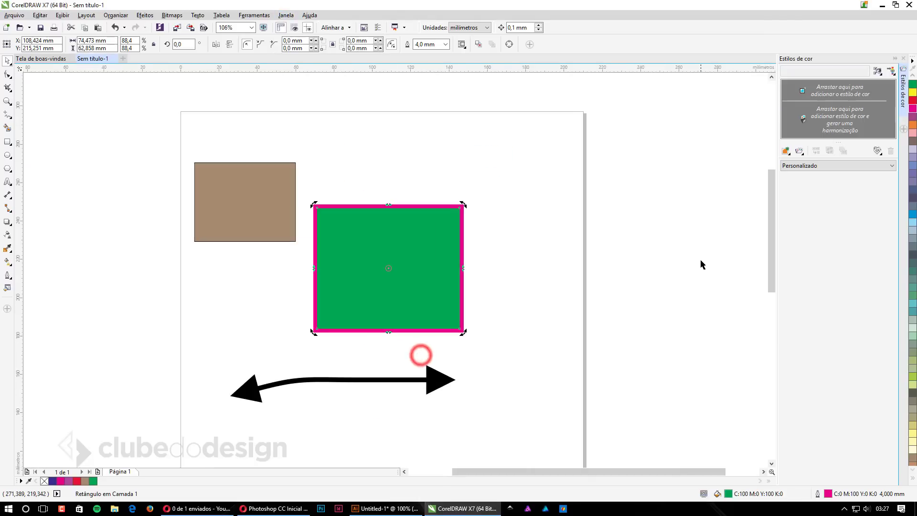
drag(423, 240, 840, 90)
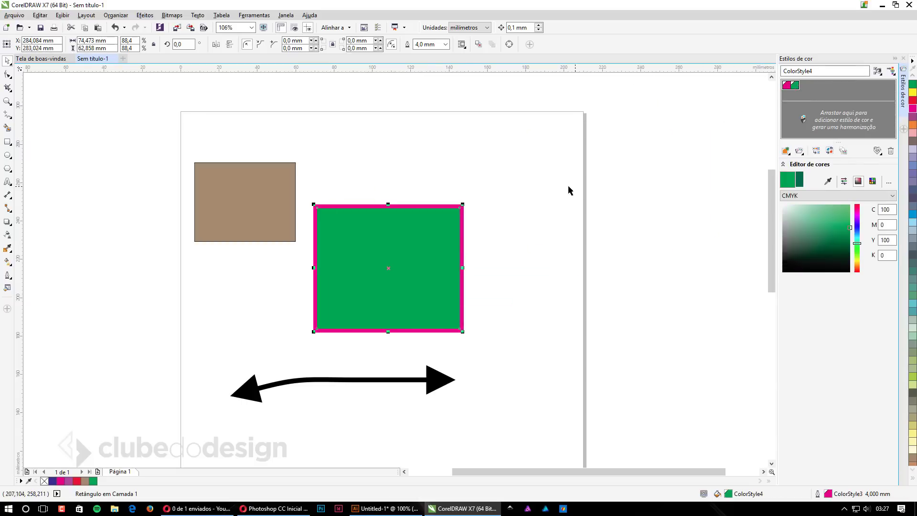
click(552, 186)
Step: Draw two rectangles and give the wide one a magenta fill with 4,0 mm green outline
key(F6)
drag(537, 133, 605, 210)
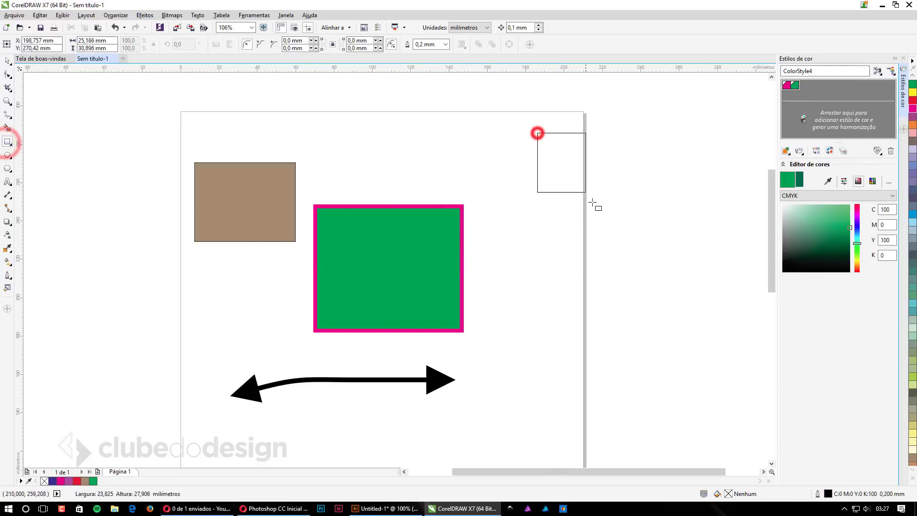
drag(514, 286, 656, 226)
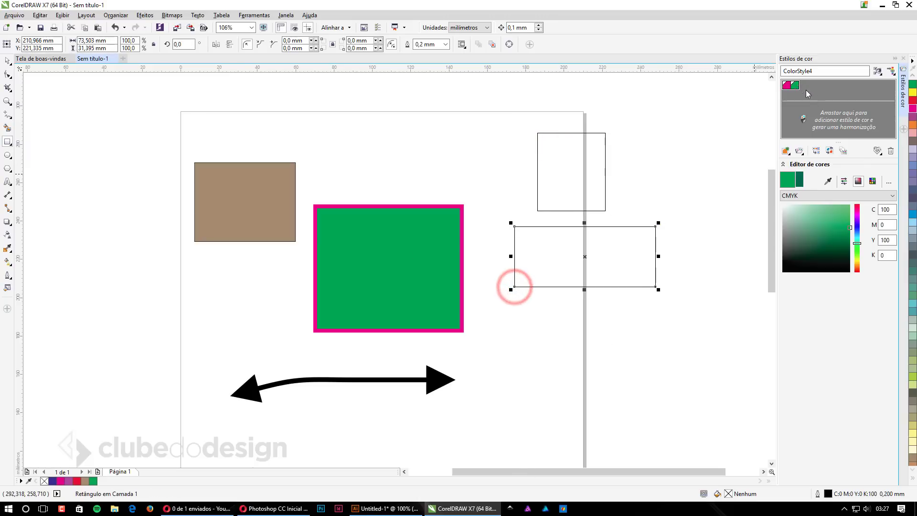
click(786, 85)
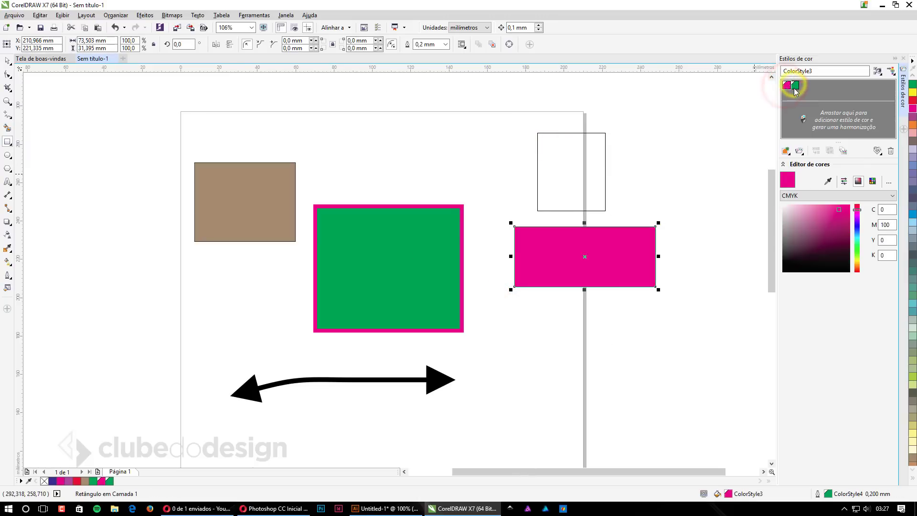
click(445, 44)
click(441, 137)
Step: Give the tall rectangle a green fill and 2,5 mm magenta outline, and move it up
click(583, 176)
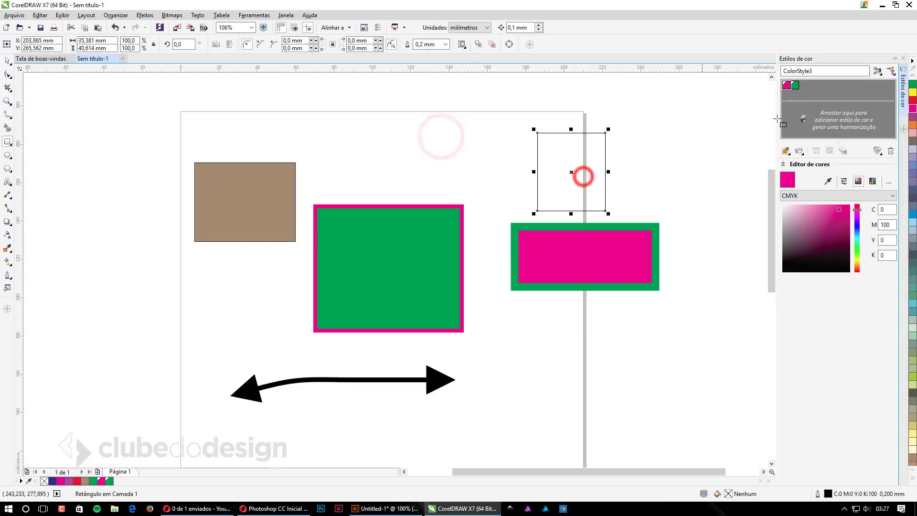
click(793, 85)
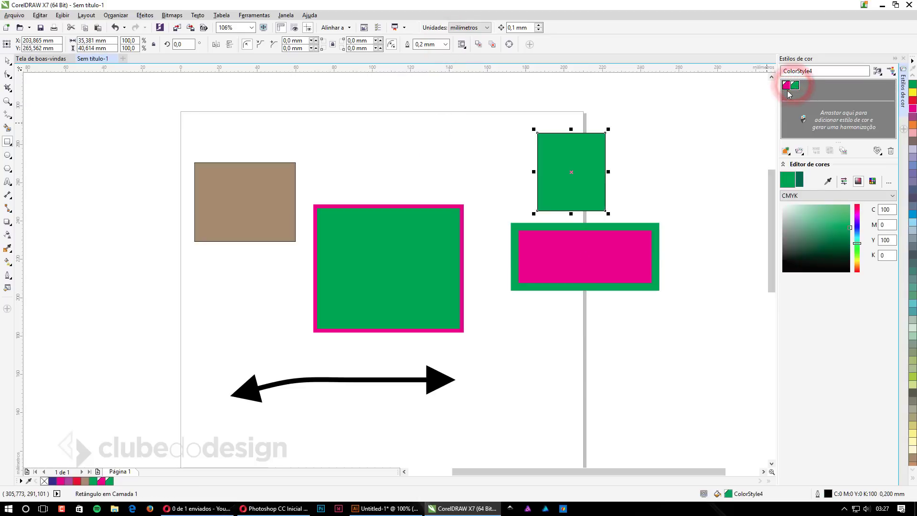
right_click(786, 85)
click(444, 44)
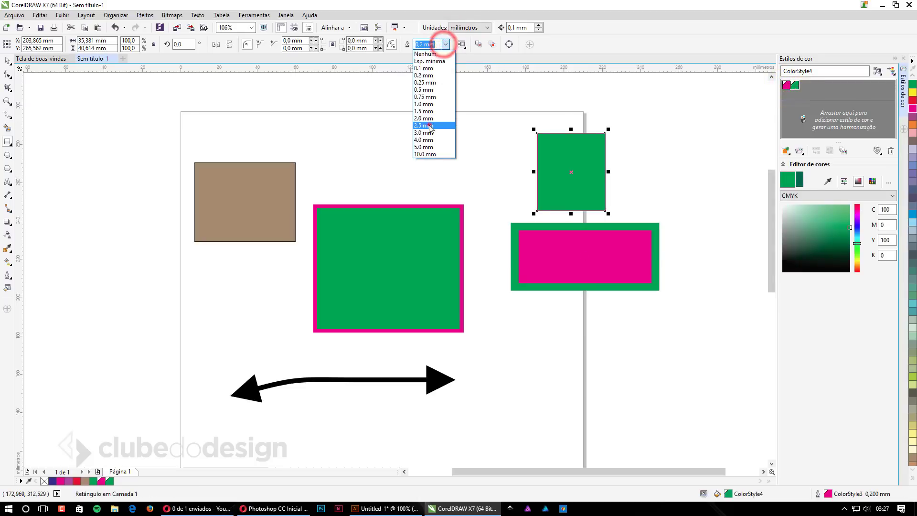
click(428, 125)
click(9, 61)
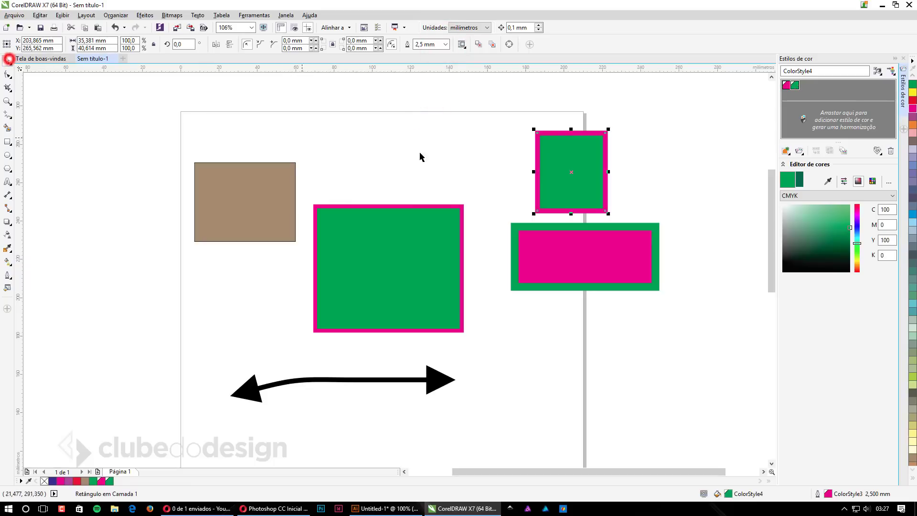
click(462, 148)
drag(571, 170, 517, 150)
click(565, 252)
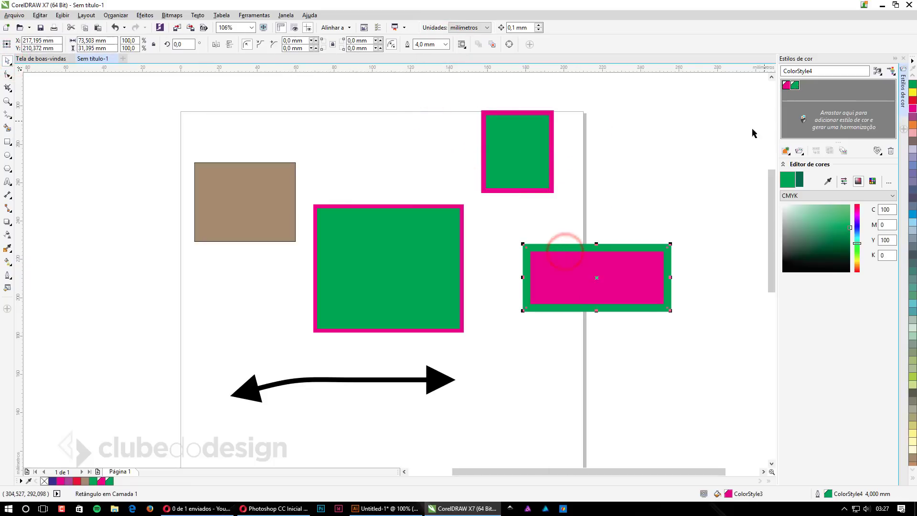
click(655, 180)
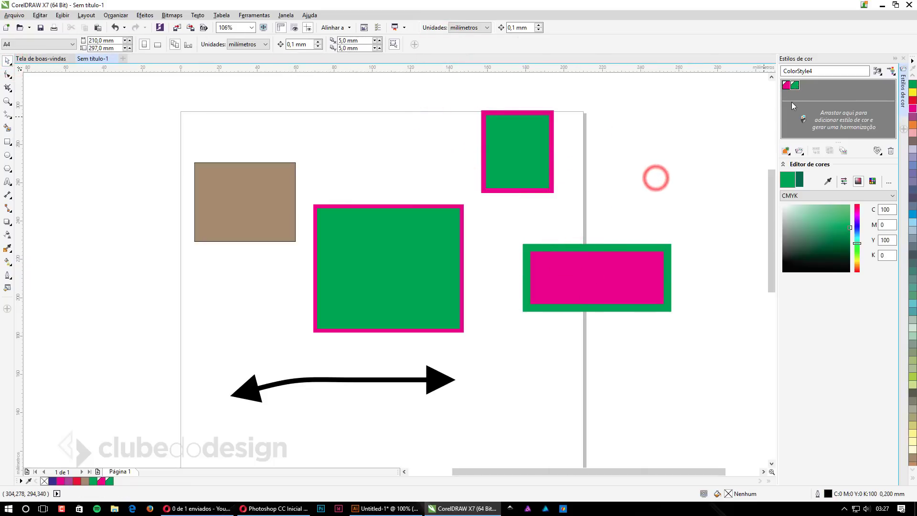
Step: Edit the magenta colour style to dark olive C71 M49 Y91 K52, updating linked shapes
click(786, 85)
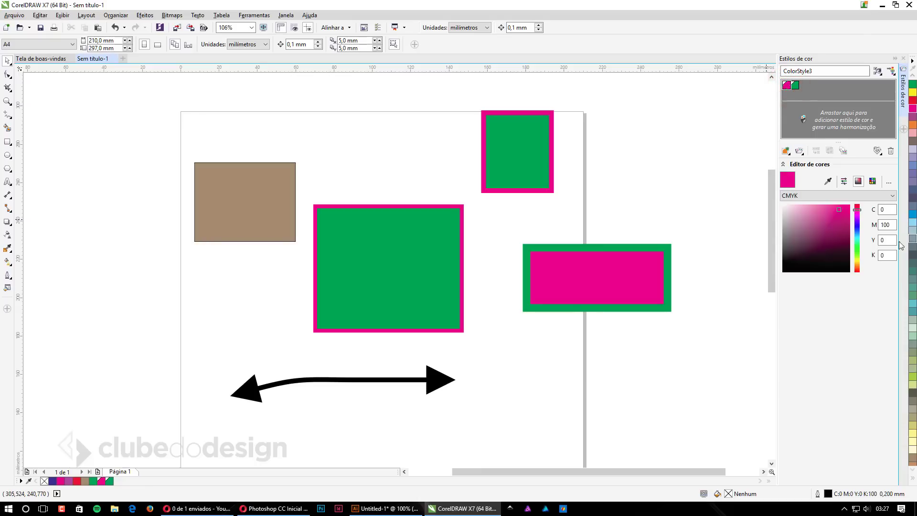
click(856, 254)
click(814, 222)
mouse_move(814, 223)
mouse_down()
mouse_move(821, 215)
mouse_move(803, 250)
mouse_up()
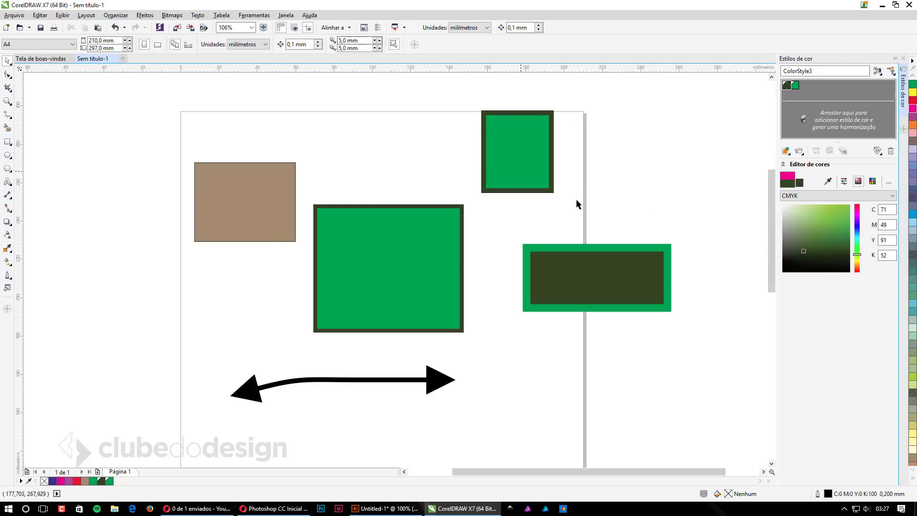
click(653, 196)
click(385, 508)
click(419, 176)
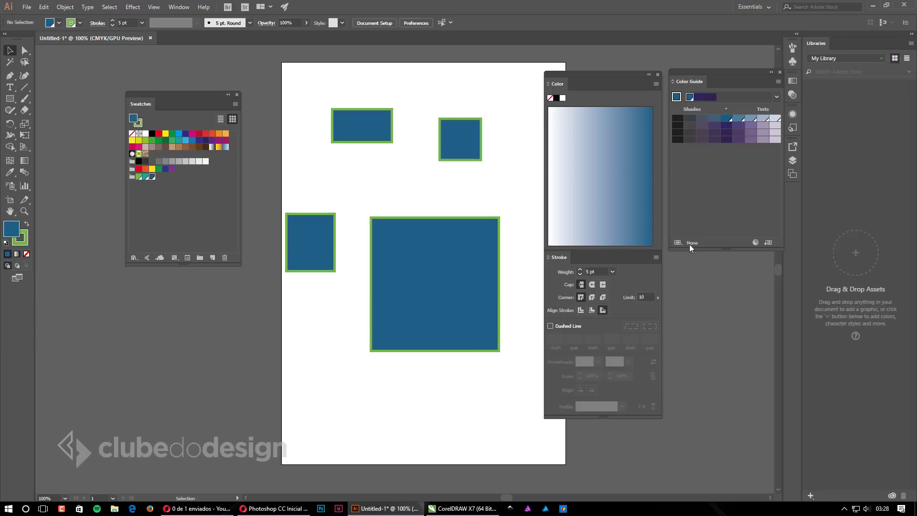
Step: Change the big square's fill to a lighter, greyer blue in the Color Picker
click(21, 238)
click(21, 239)
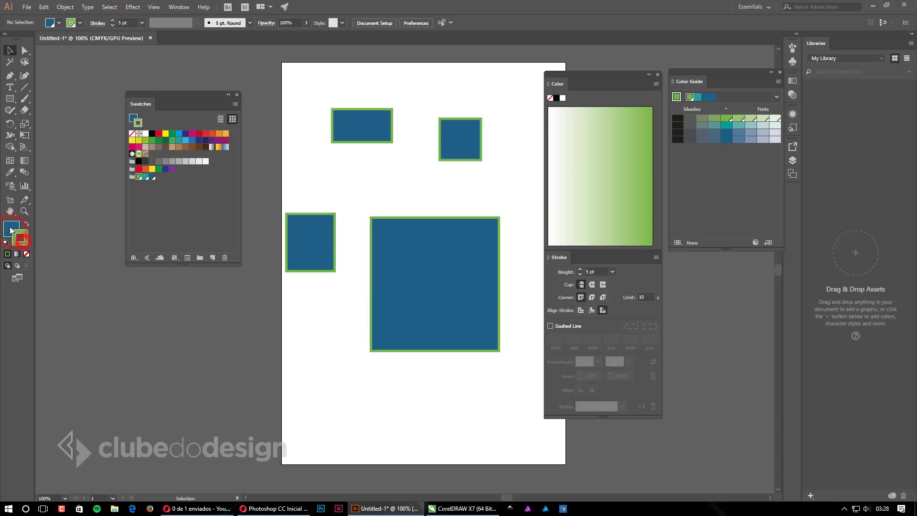
click(21, 238)
click(12, 229)
click(434, 276)
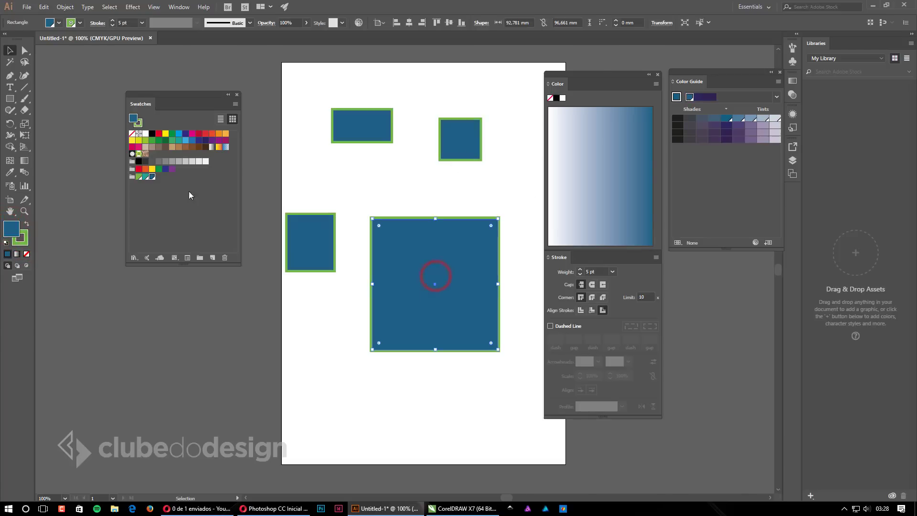
double_click(12, 229)
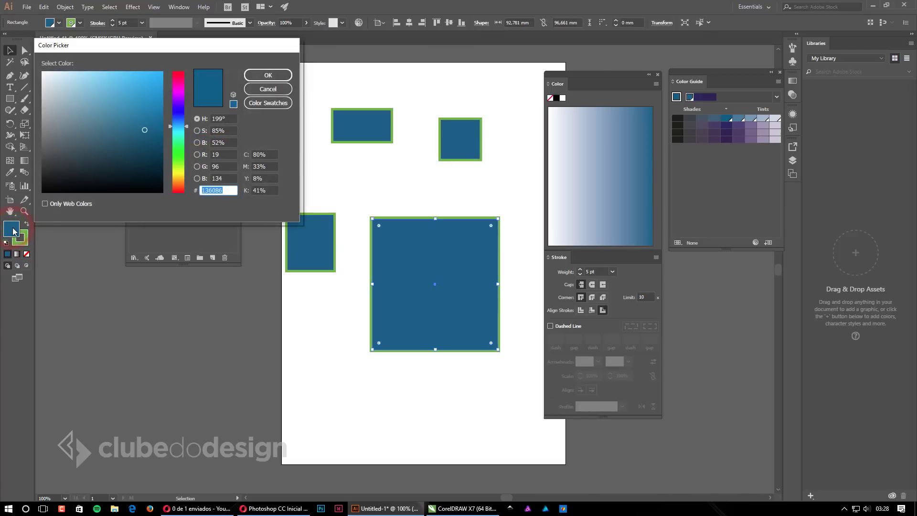
drag(125, 131, 87, 113)
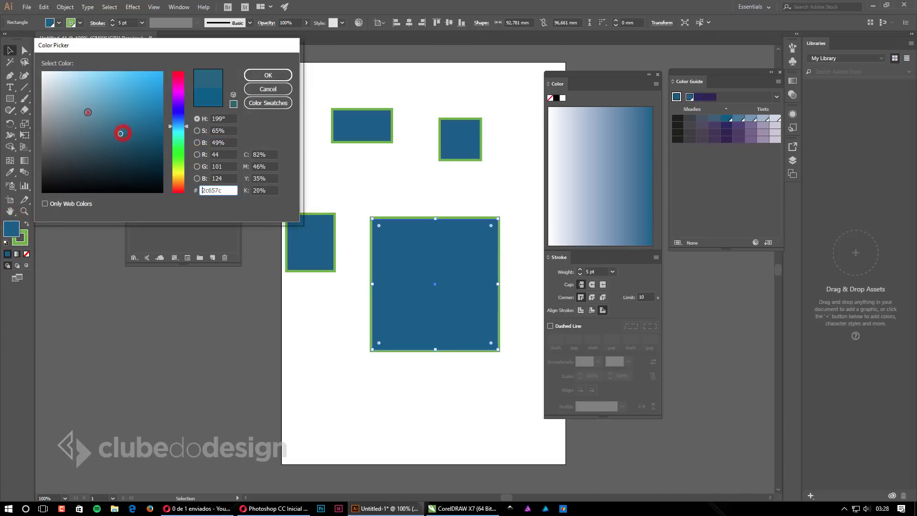
click(276, 80)
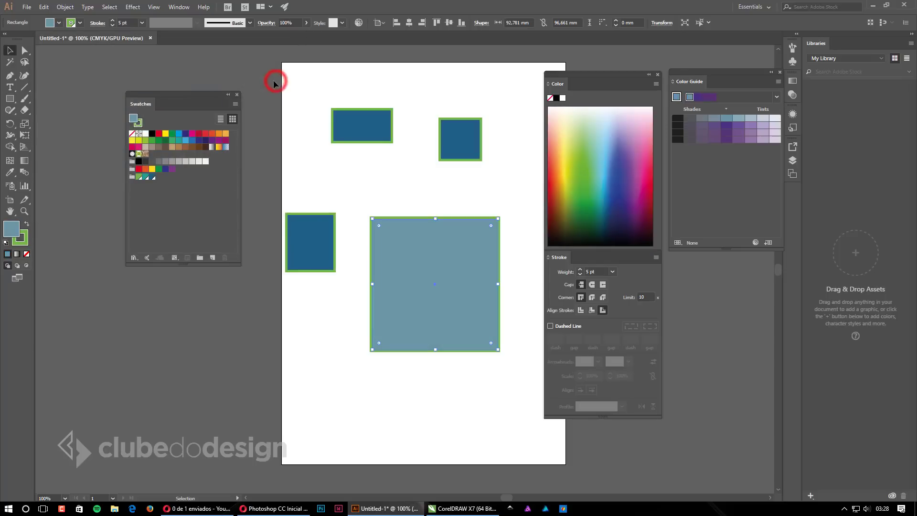
Step: Set the big square's stroke to dark green in the Color Picker
double_click(22, 246)
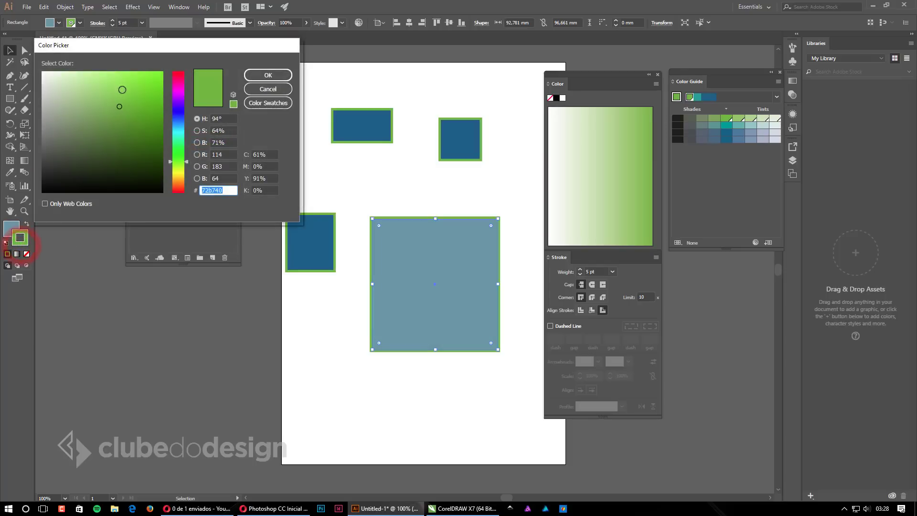
drag(114, 98, 122, 160)
click(266, 75)
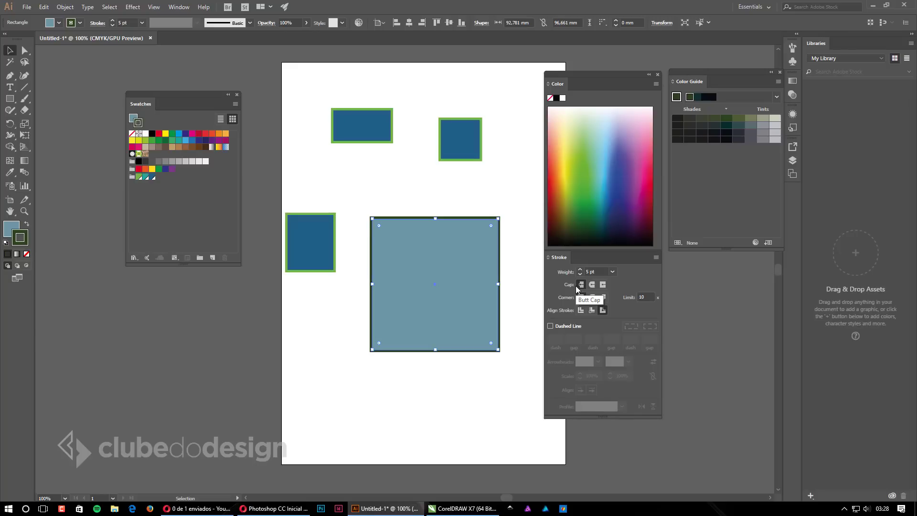
Step: Reset the Essentials workspace and delete every shape on the artboard
click(752, 7)
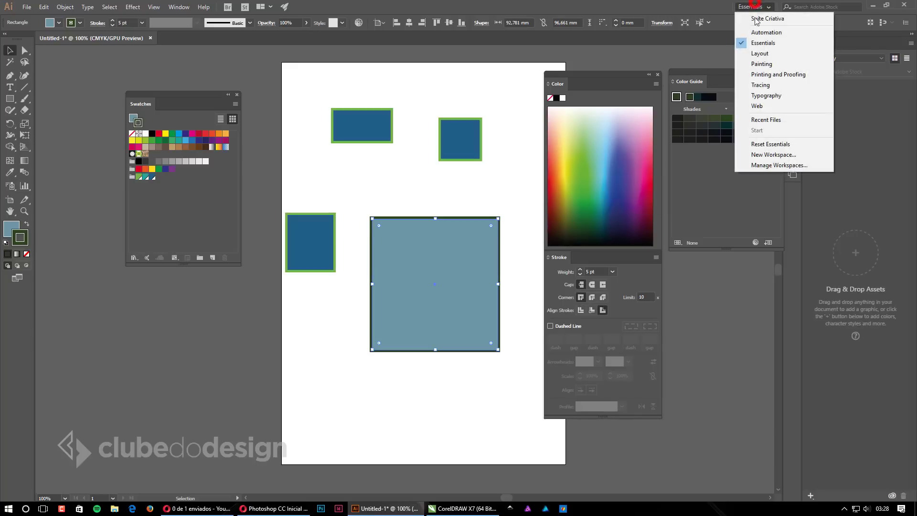
click(788, 144)
click(571, 210)
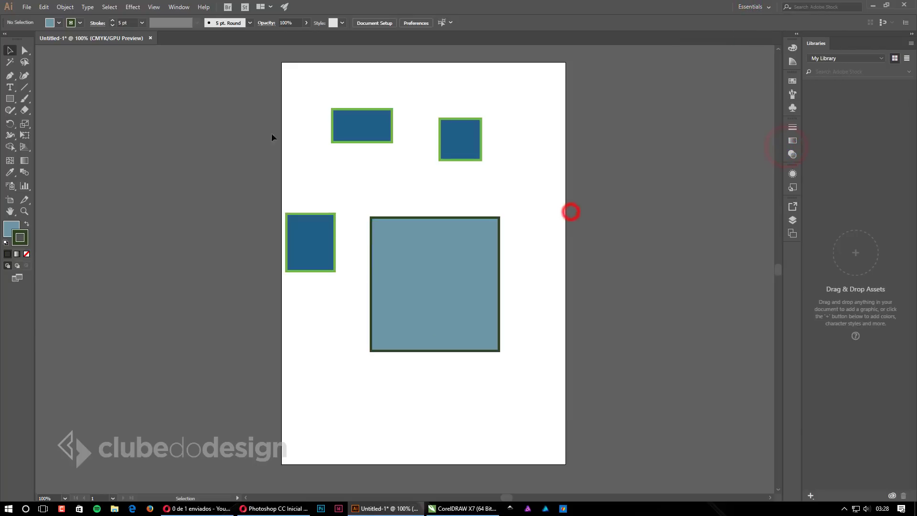
mouse_move(224, 119)
mouse_down()
mouse_move(540, 306)
mouse_move(516, 296)
mouse_up()
key(Delete)
Step: Make the fill colour active and show the colour settings
click(477, 219)
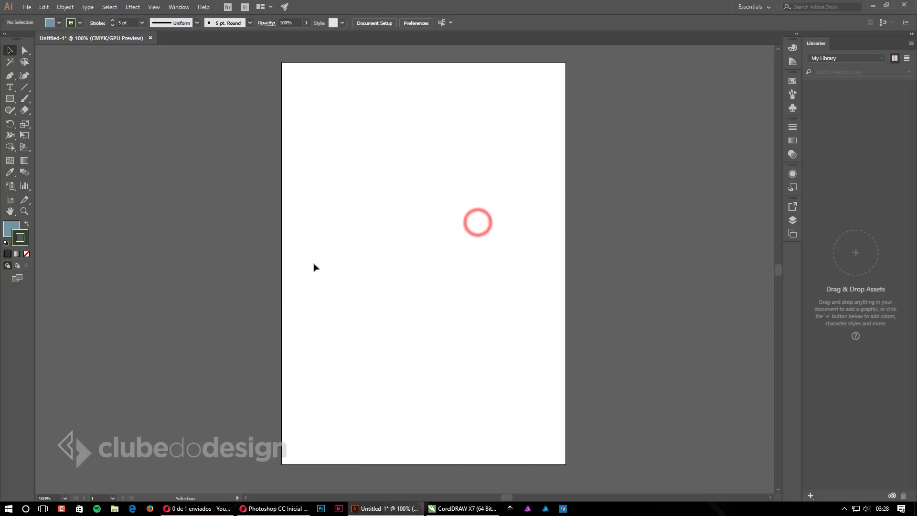
click(314, 260)
click(11, 228)
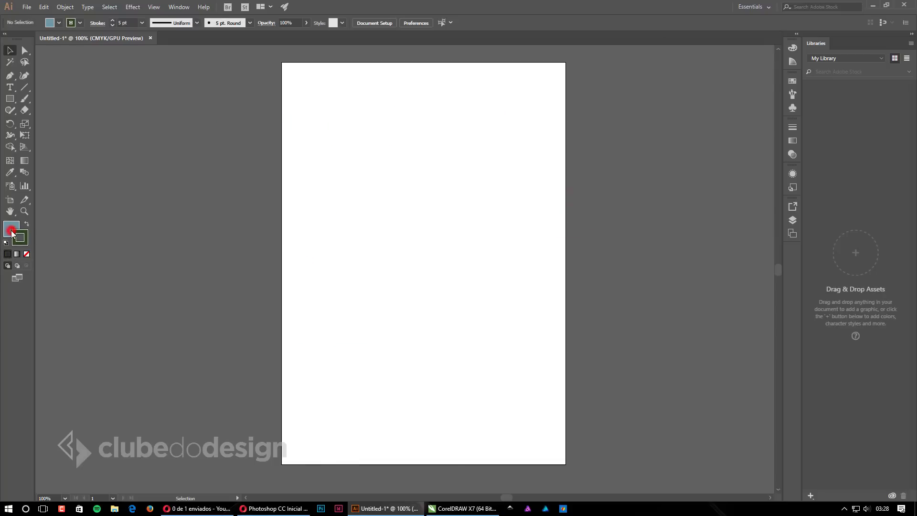
click(431, 230)
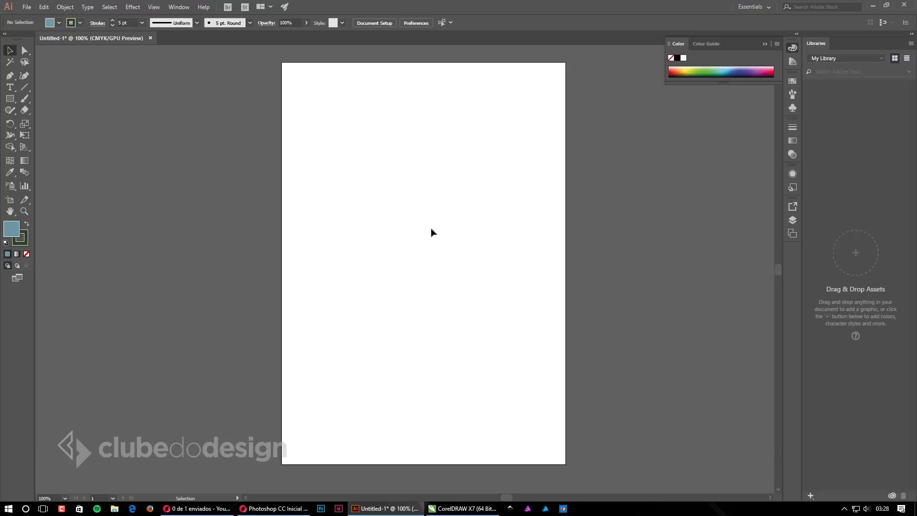
Step: Delete every object from the CorelDRAW page
click(446, 508)
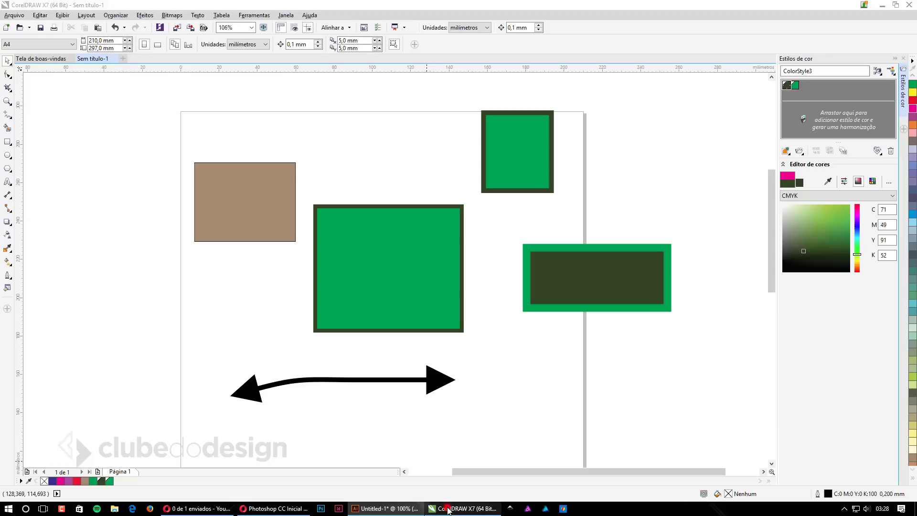
key(Delete)
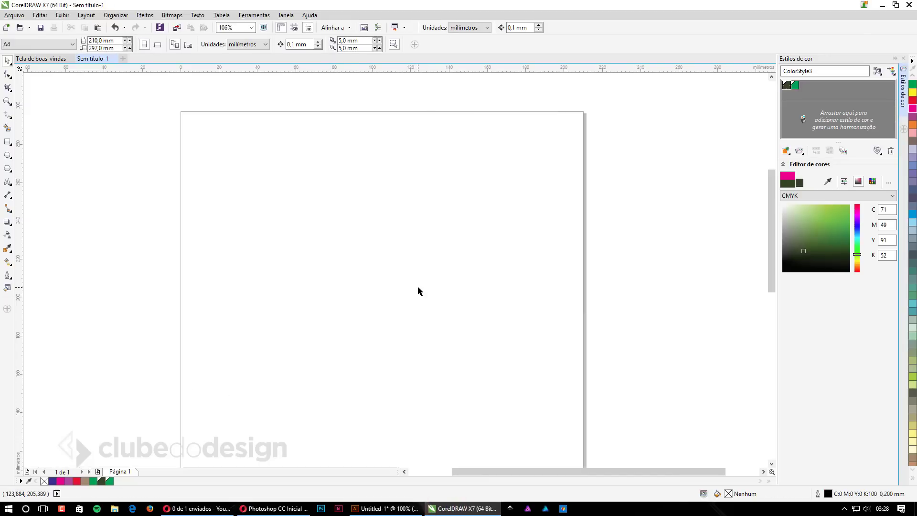
click(418, 287)
Step: Set the graphics defaults to the blue palette fill and a red outline
click(912, 214)
click(912, 214)
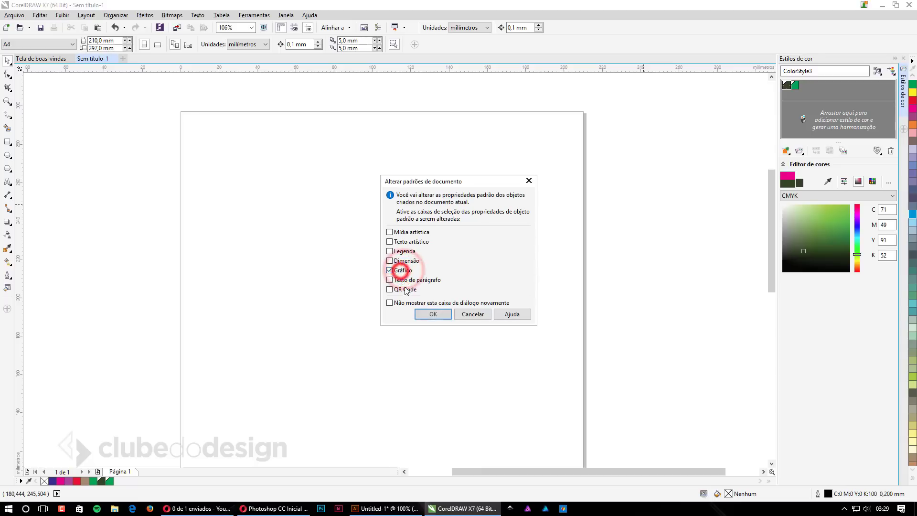
click(430, 314)
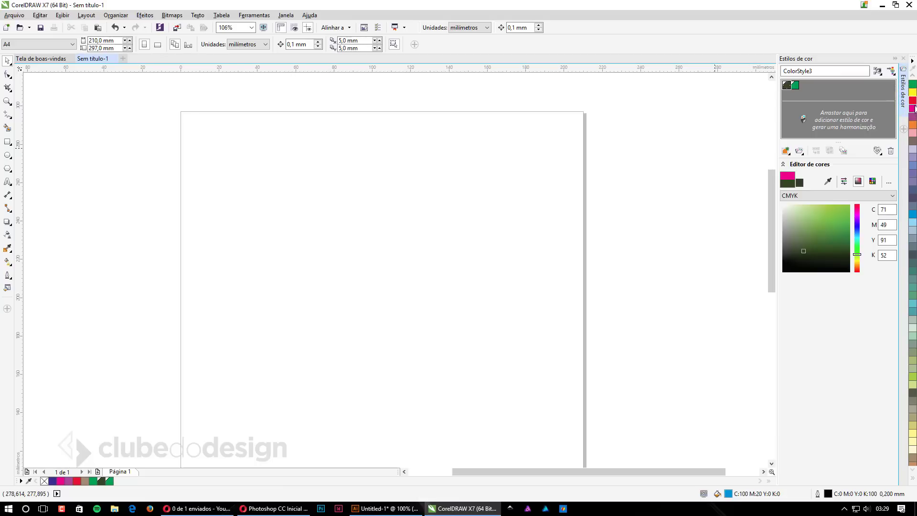
click(912, 101)
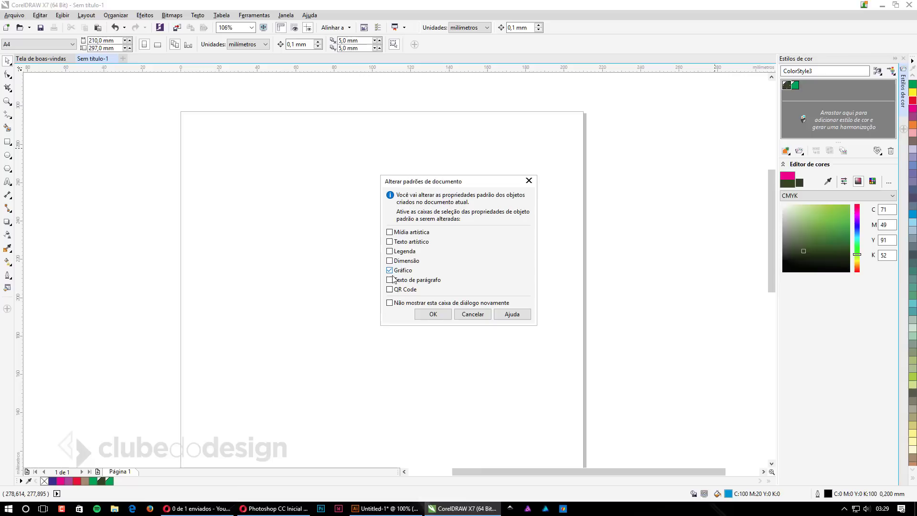
click(431, 314)
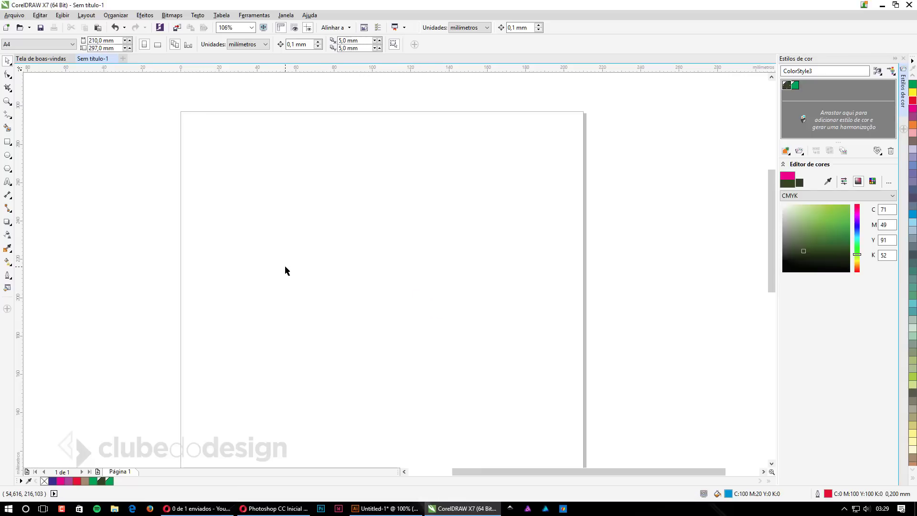
Step: Draw and delete a test rectangle, then reopen the graphics defaults prompt with nothing selected
click(285, 266)
click(8, 141)
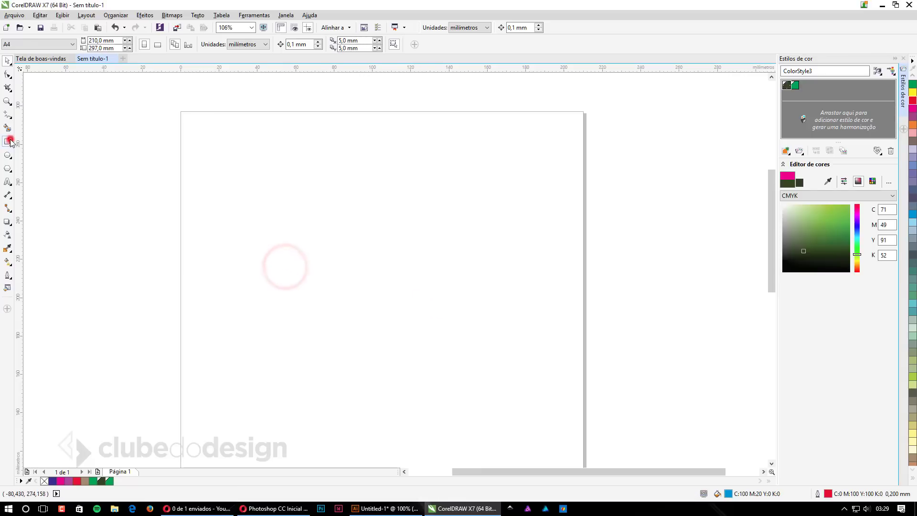
drag(253, 165, 444, 329)
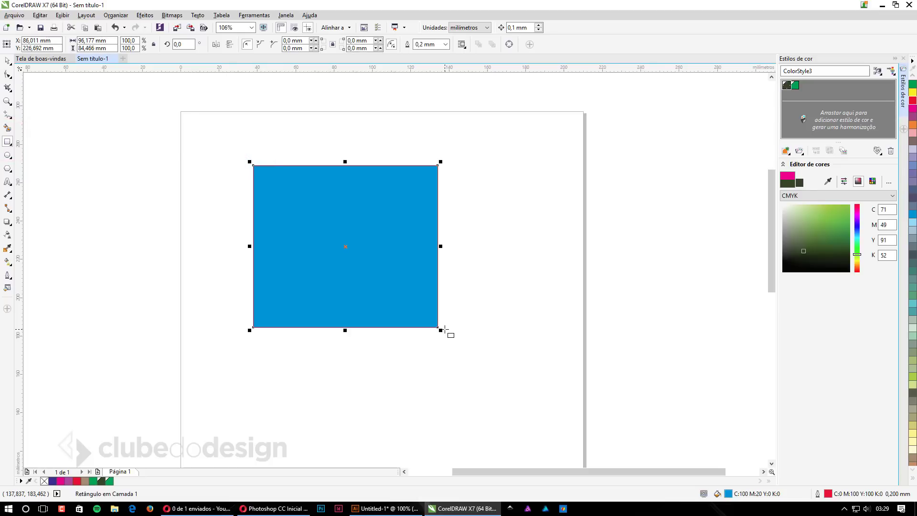
key(Delete)
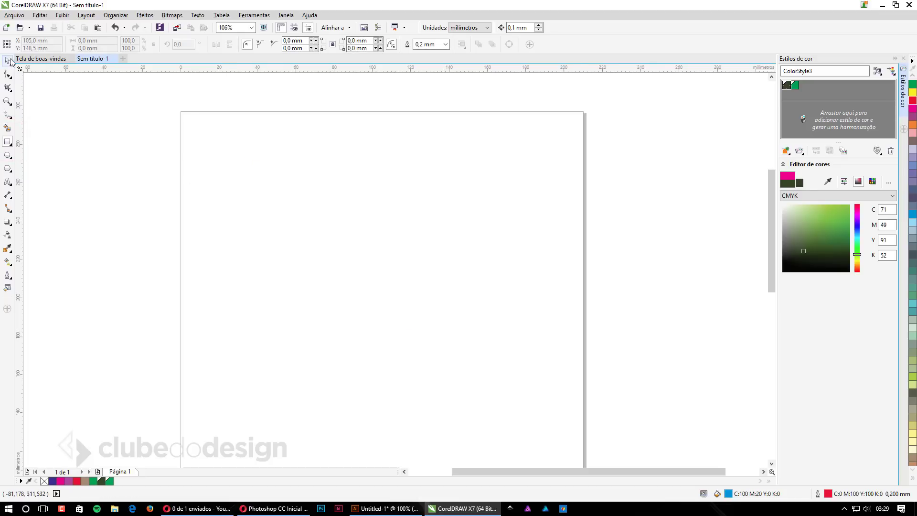
click(8, 60)
click(269, 149)
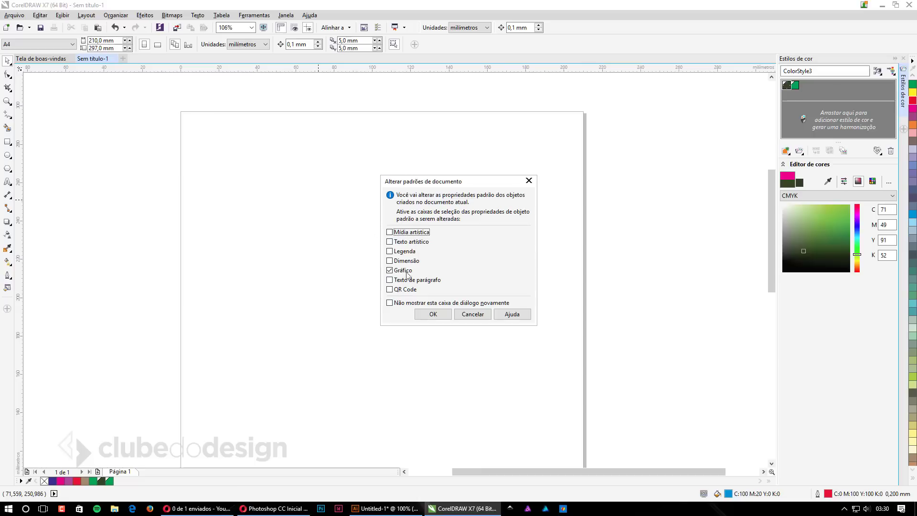
Step: Set the default graphics outline width to 3.0 mm
click(432, 313)
click(395, 191)
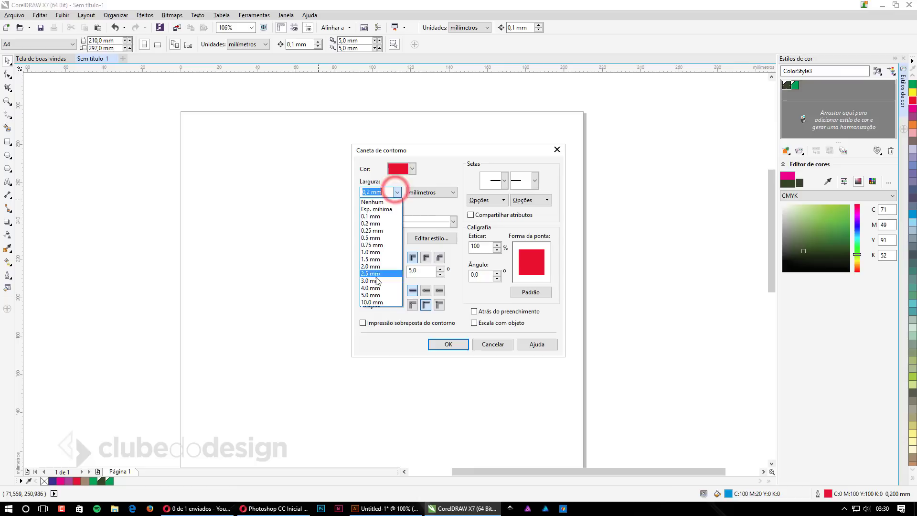
click(370, 265)
click(439, 345)
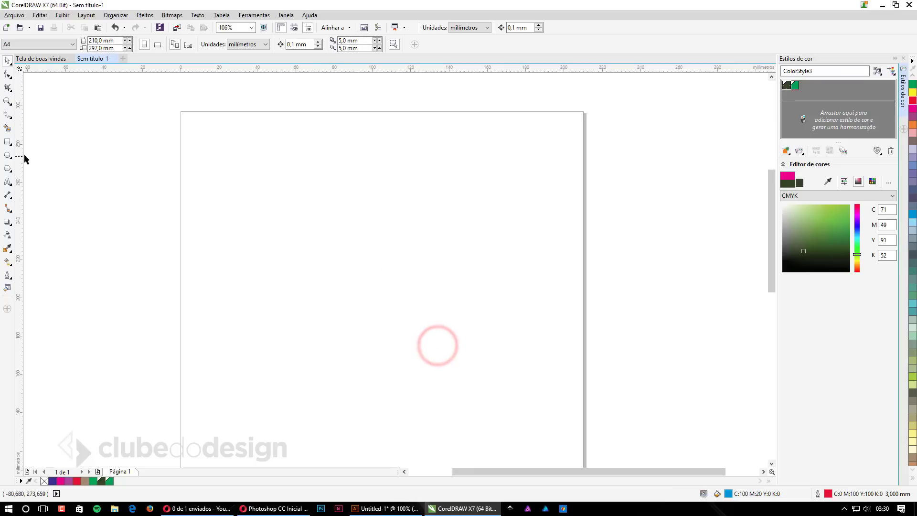
Step: Draw two overlapping blue squares with thick red outlines
click(8, 142)
drag(260, 178, 387, 294)
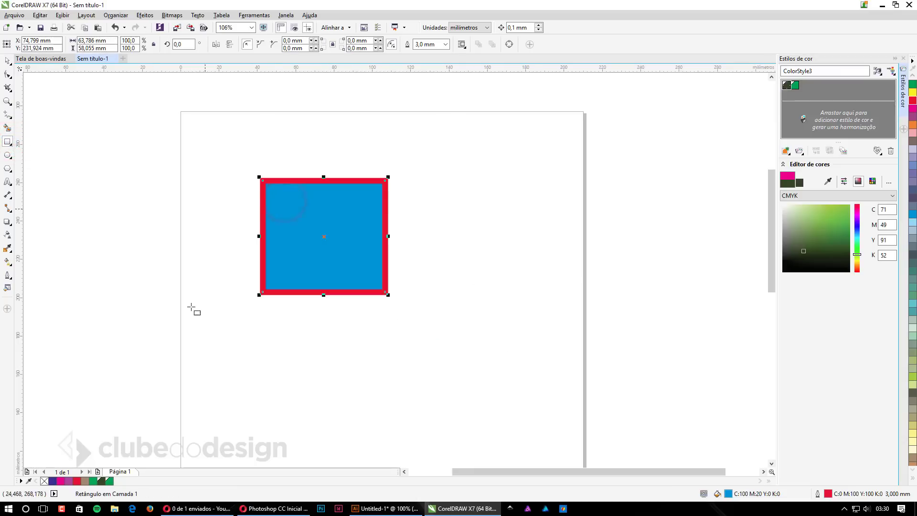
drag(376, 399, 490, 278)
click(504, 190)
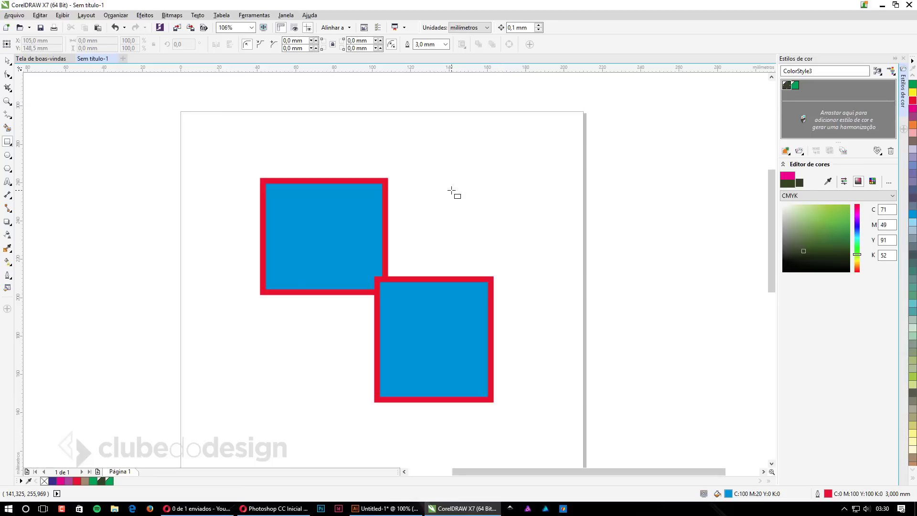
key(Print)
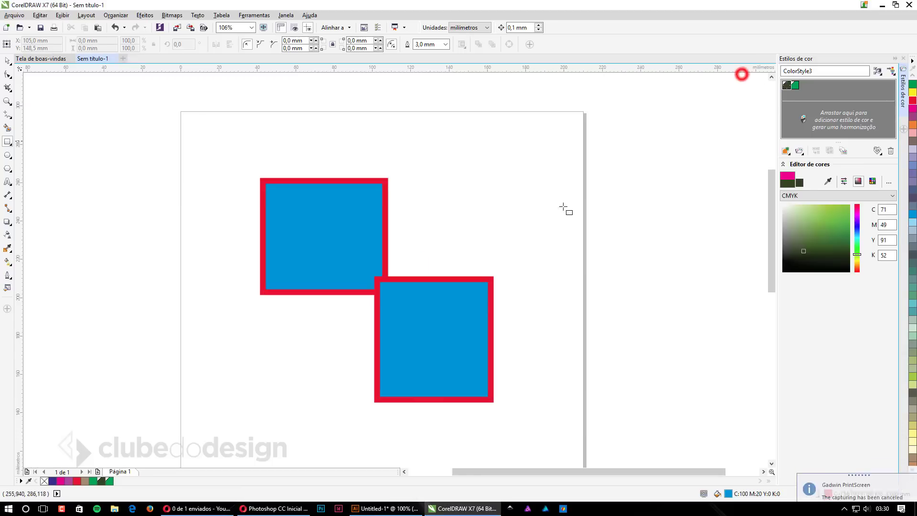
click(738, 70)
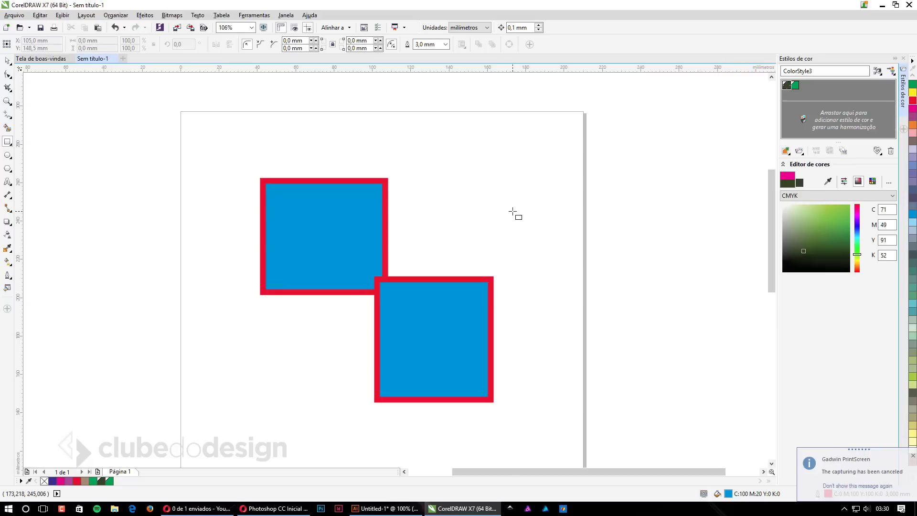
Step: Make grey the default outline colour and draw a rectangle near the page's top right
key(F12)
click(432, 314)
click(397, 192)
click(411, 169)
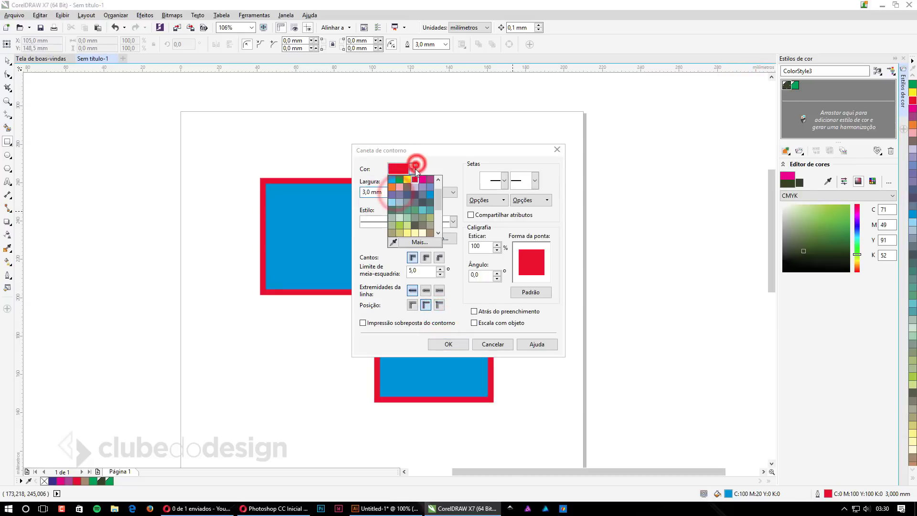
click(411, 200)
click(449, 343)
drag(449, 121, 559, 221)
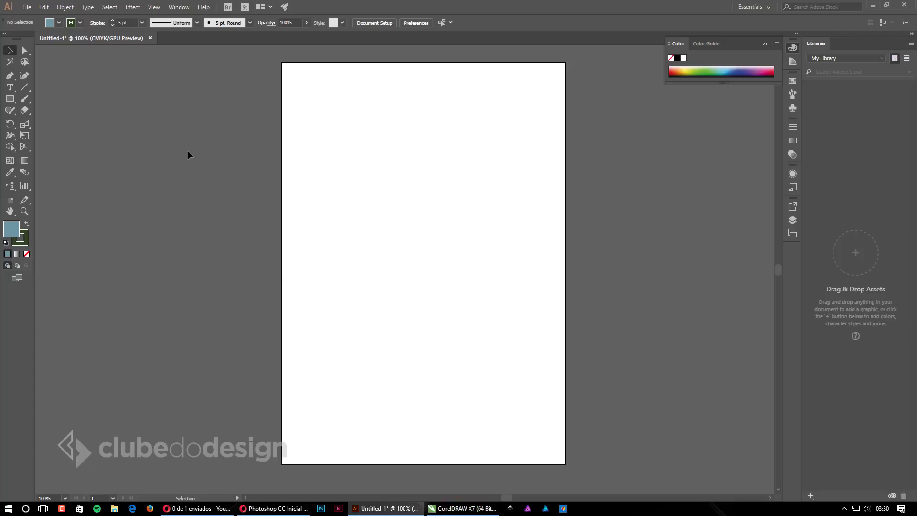
Step: Set Illustrator's defaults to a blue fill and a red 2 pt stroke
click(11, 229)
drag(712, 100, 723, 211)
click(741, 141)
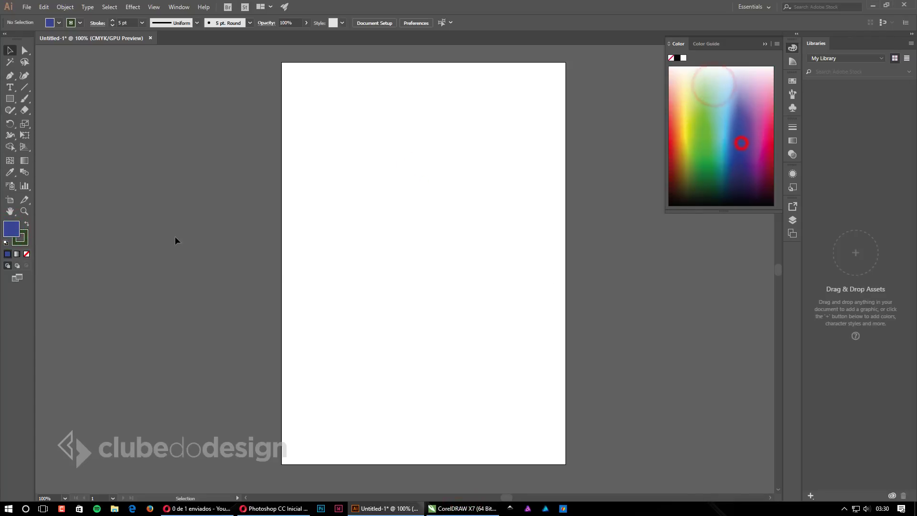
click(20, 237)
click(770, 139)
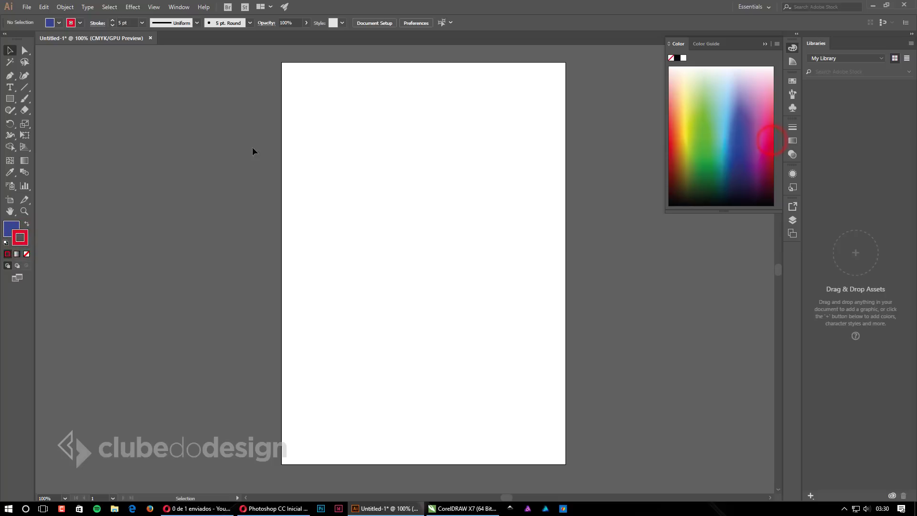
click(792, 127)
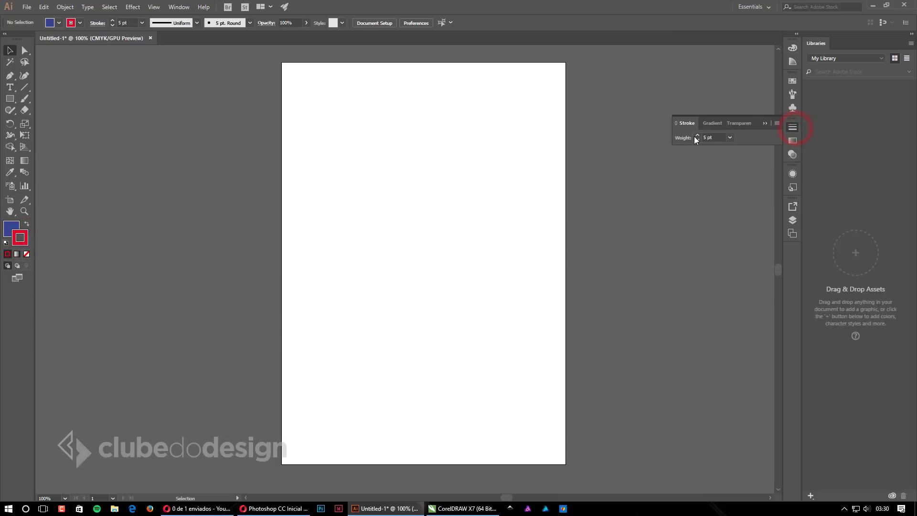
click(698, 138)
Step: Draw three blue, red-outlined rectangles across the artboard
click(10, 99)
drag(410, 125, 495, 187)
drag(320, 341, 434, 240)
drag(605, 324, 539, 247)
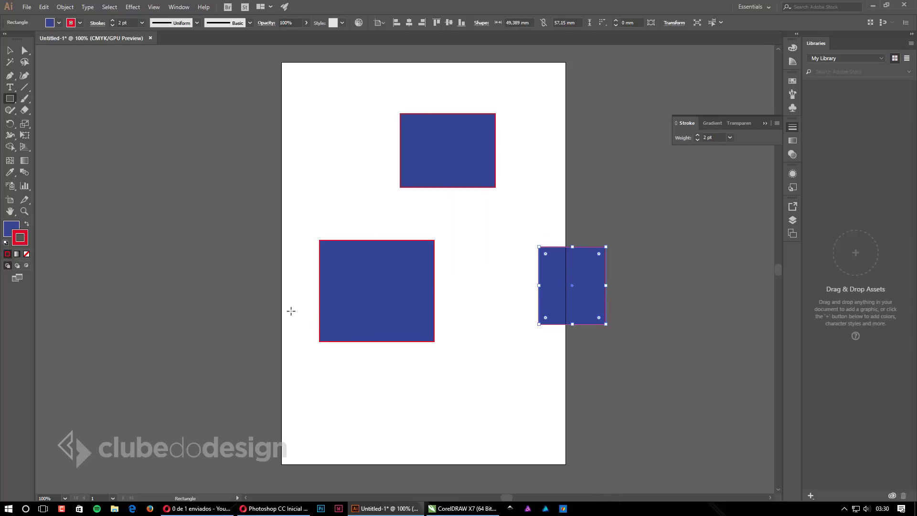
click(10, 50)
click(292, 118)
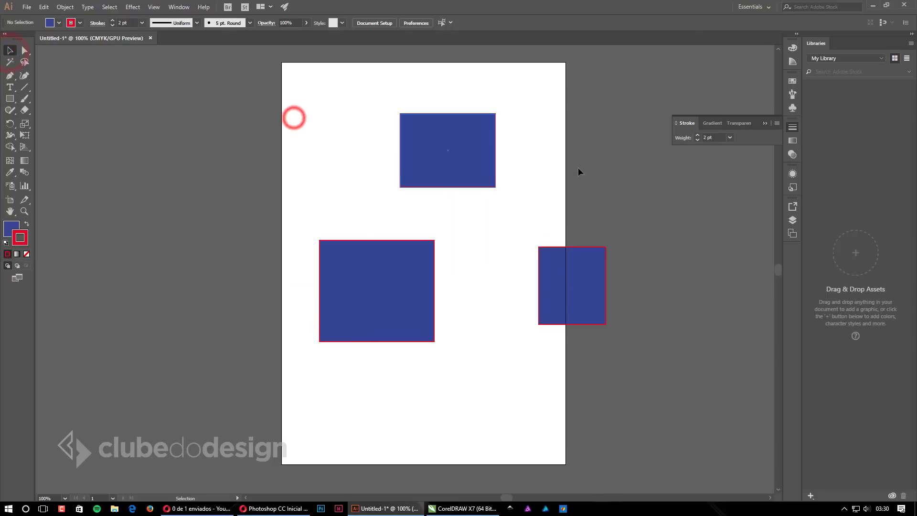
Step: Raise the default stroke weight to 10 pt and make the default fill green
click(696, 136)
click(695, 135)
click(695, 135)
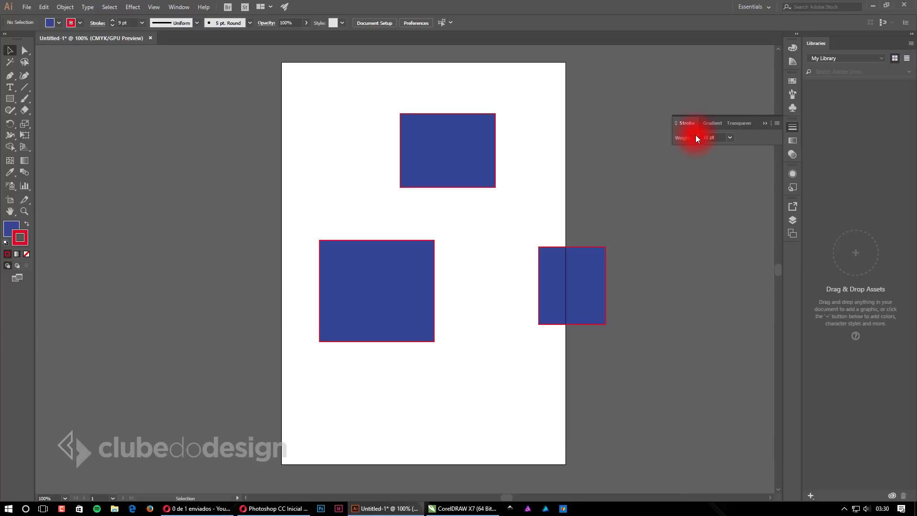
double_click(11, 224)
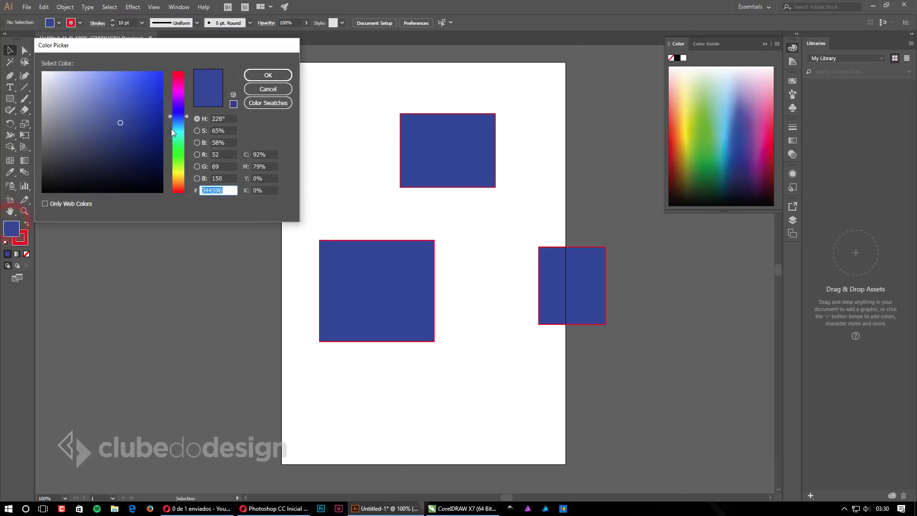
drag(177, 135, 178, 149)
click(282, 78)
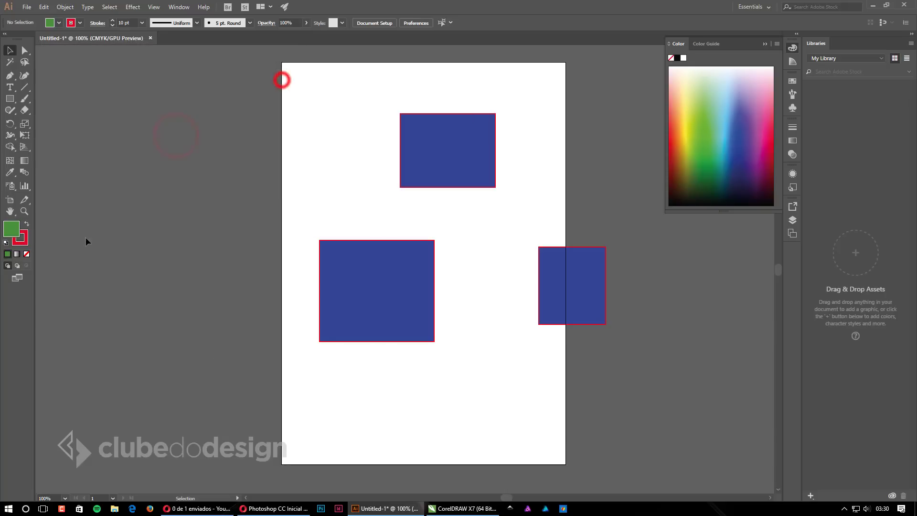
Step: Change the default stroke colour to blue-violet, after first trying a darker red
double_click(20, 237)
click(143, 132)
click(272, 74)
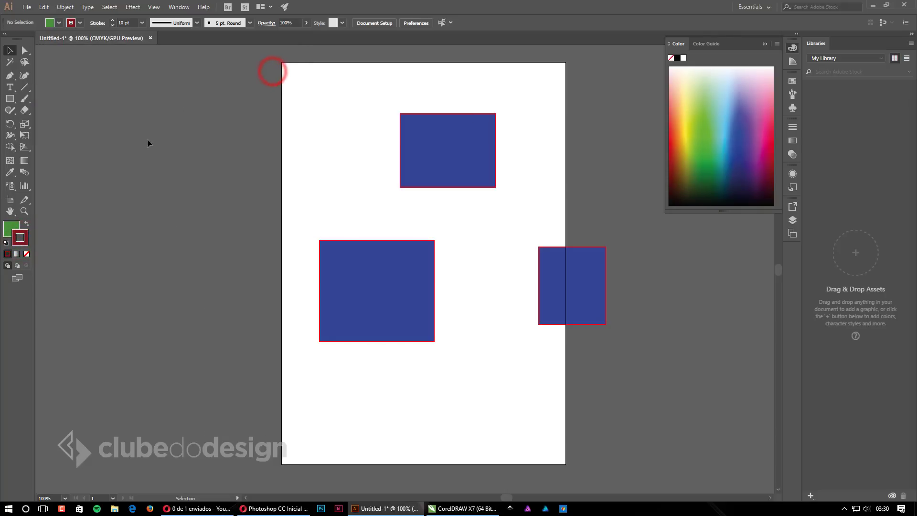
double_click(20, 237)
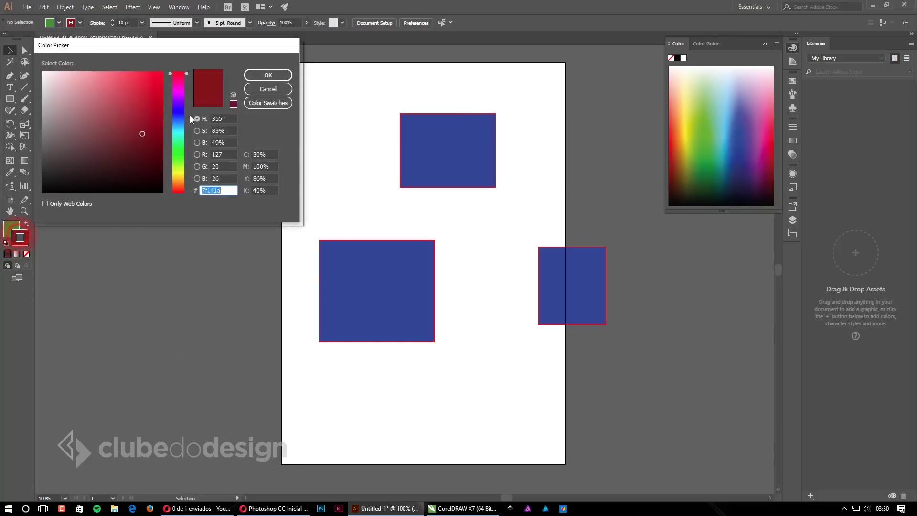
click(179, 109)
click(271, 75)
Step: Draw a green test square, then select all four rectangles and delete them
click(9, 99)
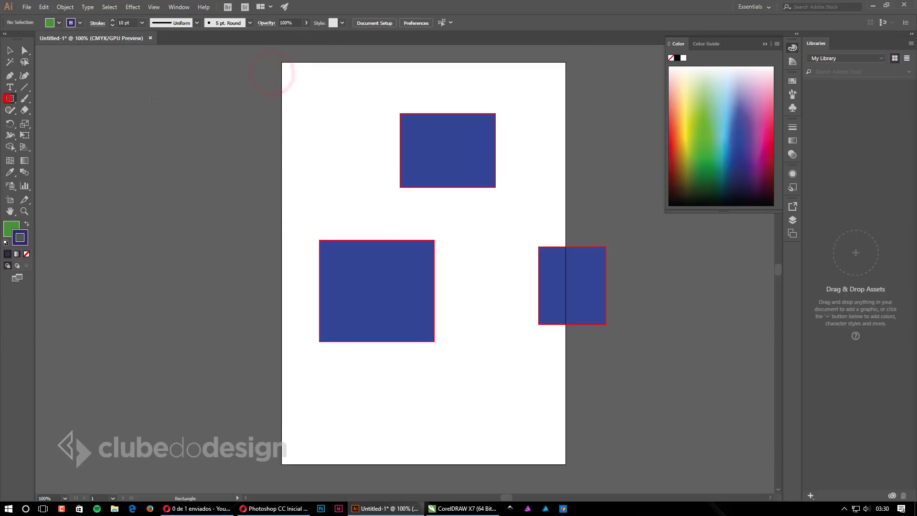
drag(209, 91, 329, 211)
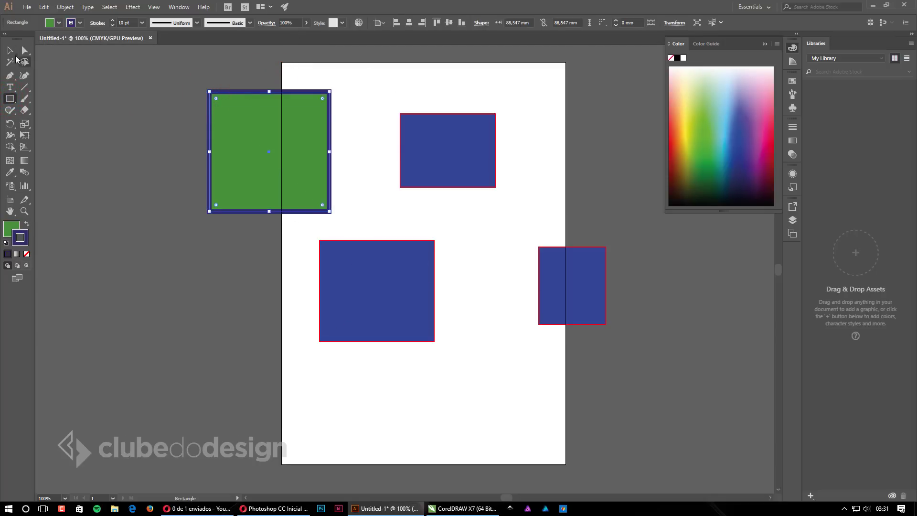
click(9, 50)
drag(83, 77, 626, 363)
key(Delete)
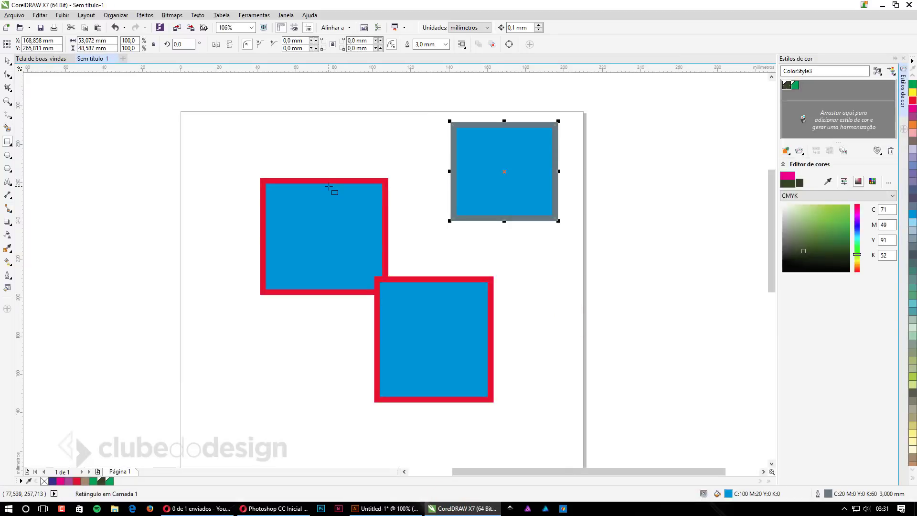
Step: Delete the bottom, top-right and left squares one by one
drag(228, 102, 627, 437)
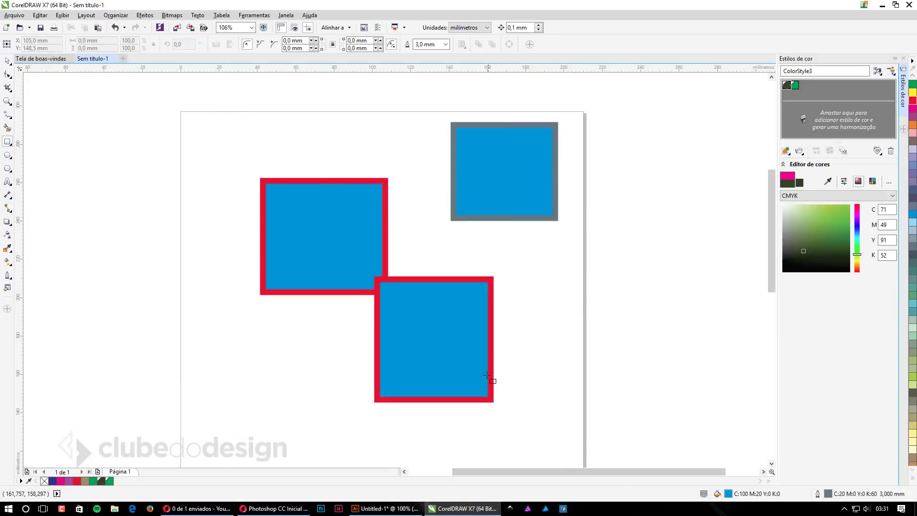
key(space)
click(431, 336)
key(Delete)
click(506, 195)
key(Delete)
click(377, 223)
key(Delete)
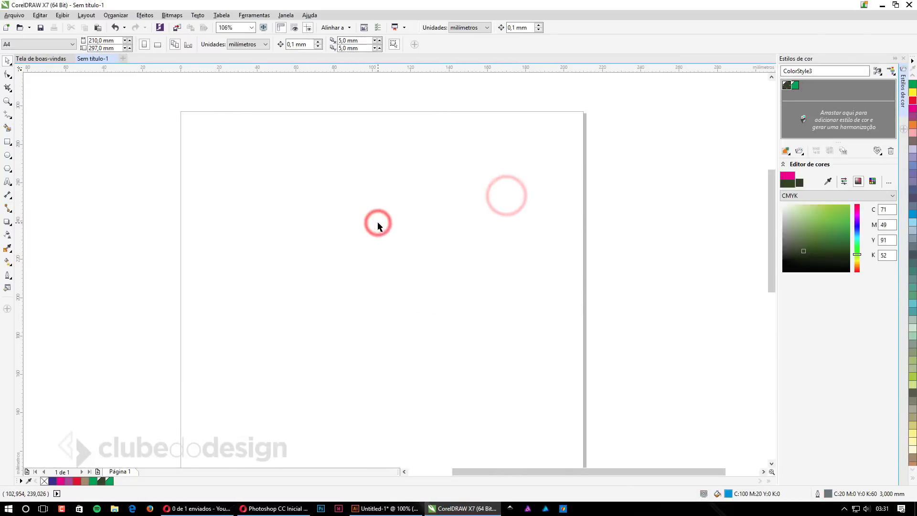
click(373, 232)
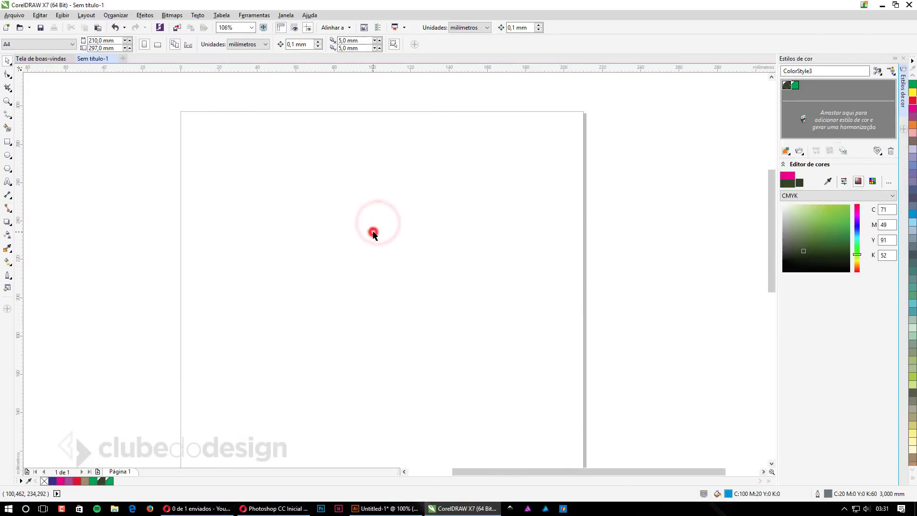
Step: Try a new default fill colour including artistic text, then dismiss the defaults prompt
double_click(727, 494)
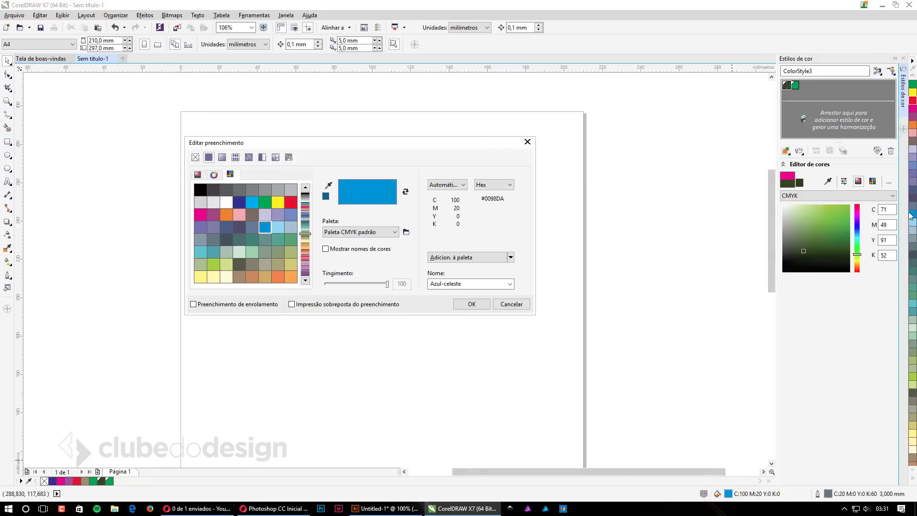
key(Escape)
click(911, 167)
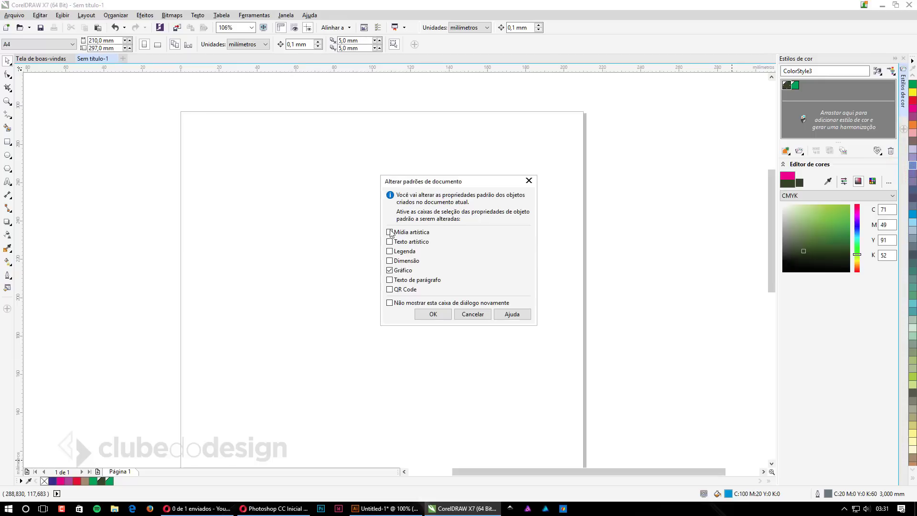
click(412, 242)
key(Return)
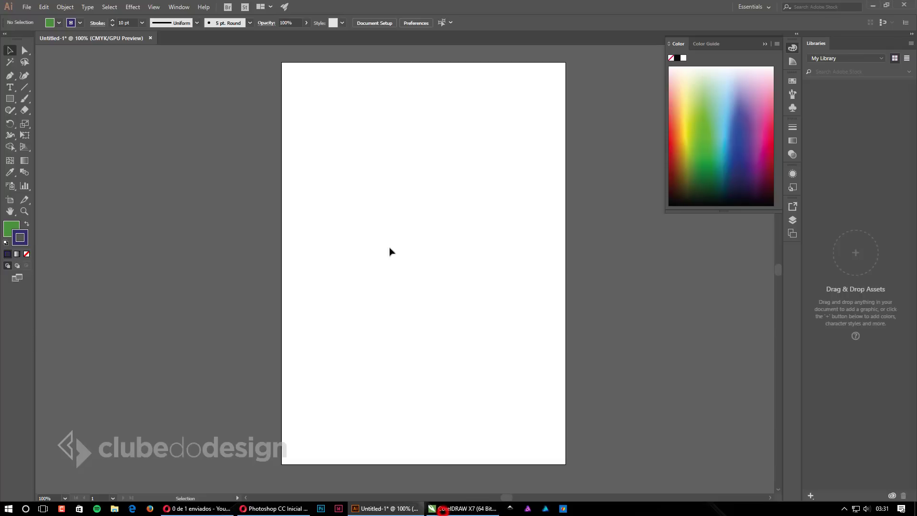
click(367, 210)
click(180, 7)
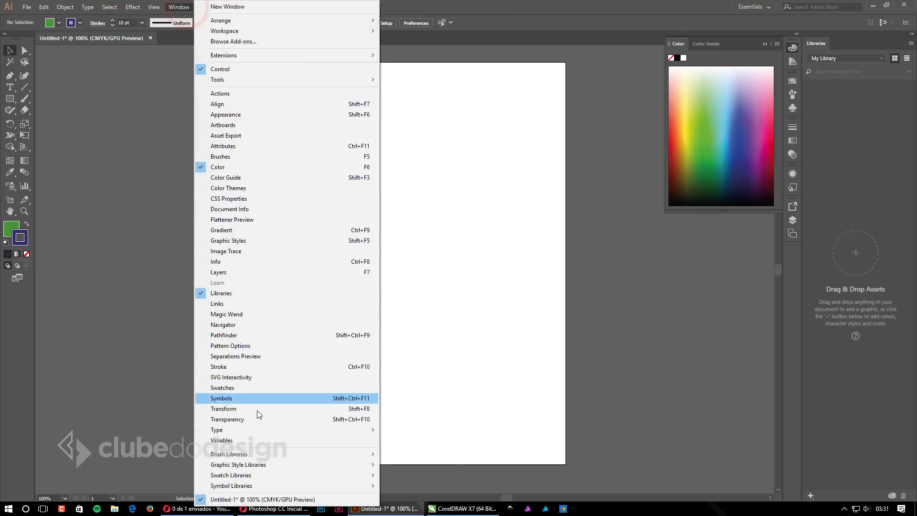
mouse_move(287, 429)
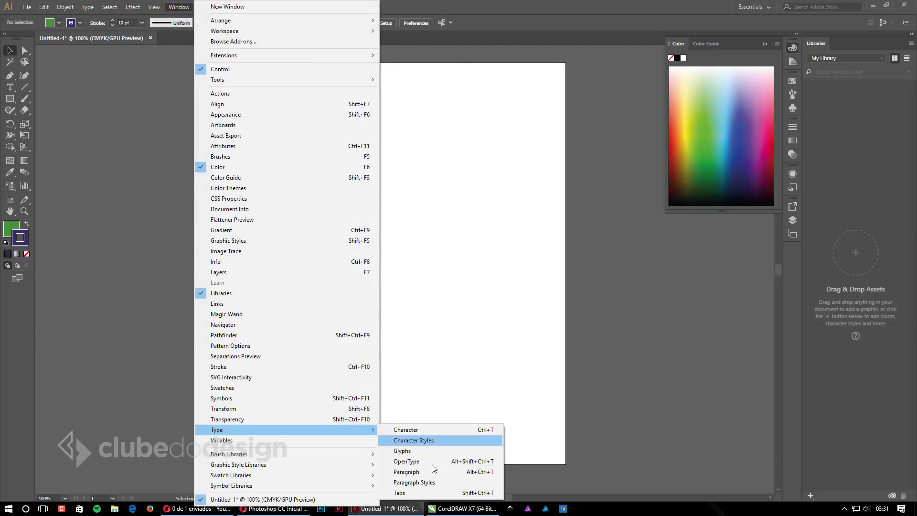
click(420, 482)
drag(389, 226, 395, 307)
double_click(391, 179)
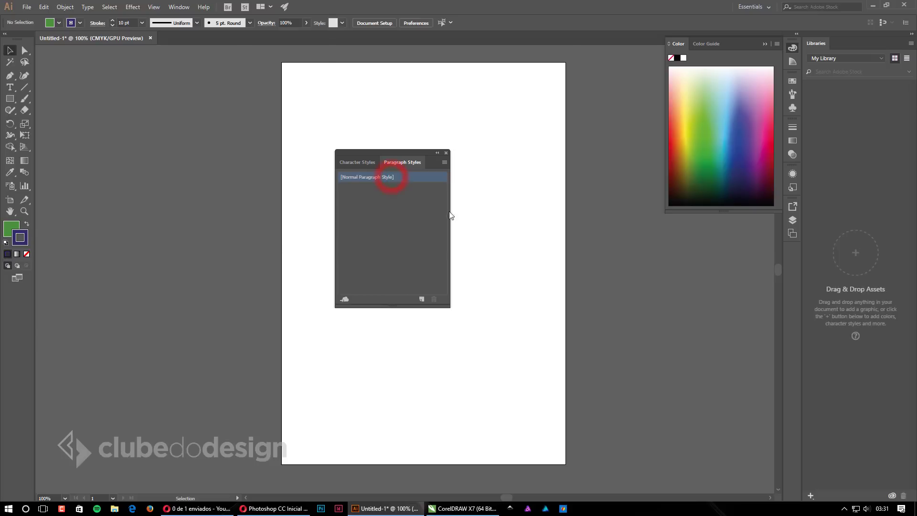
click(47, 130)
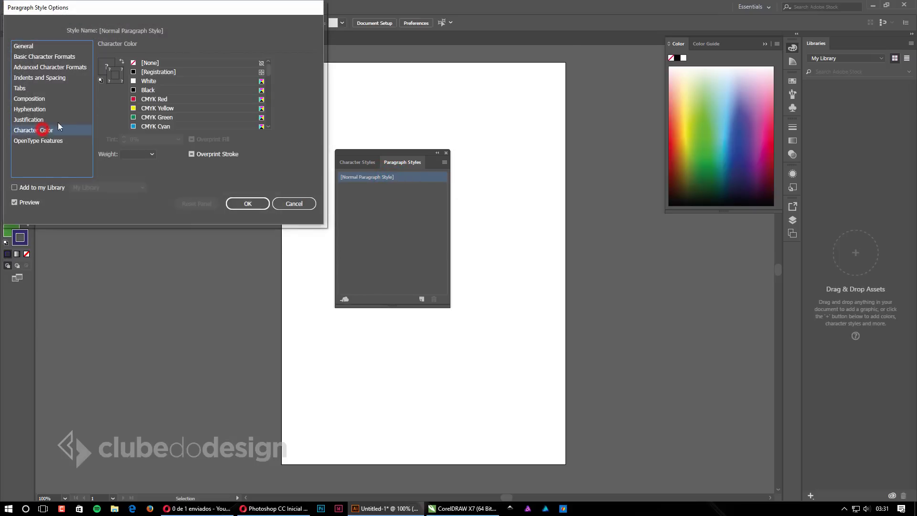
click(106, 70)
click(294, 203)
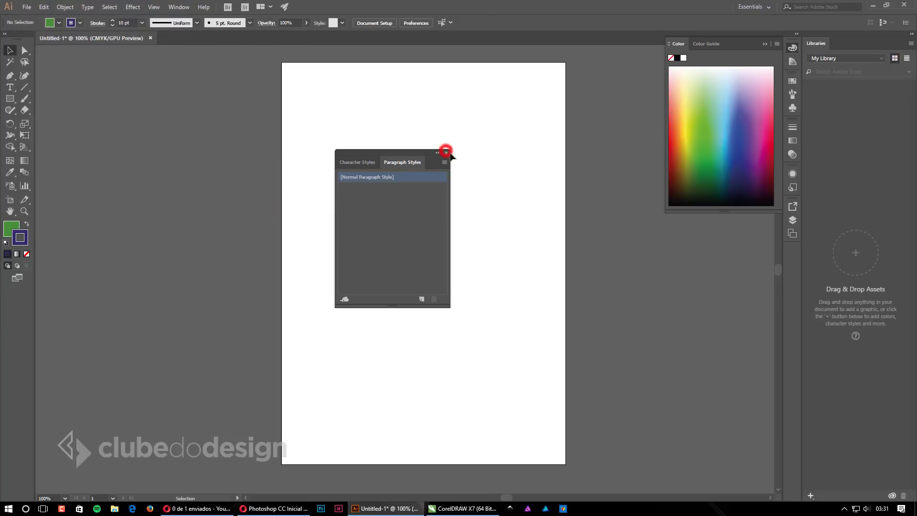
click(446, 152)
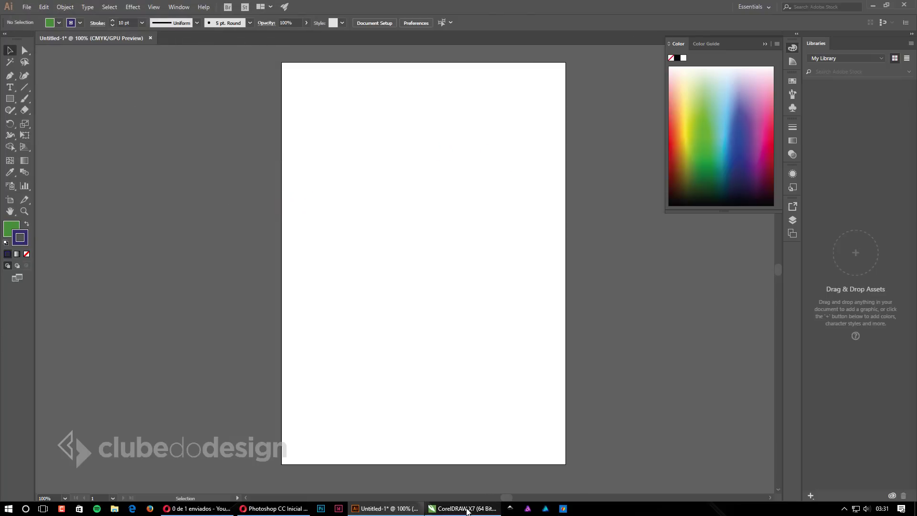
click(466, 508)
click(414, 288)
click(8, 142)
Step: Draw a red rectangle with a pink outline and a blue square to its right
drag(258, 172, 338, 264)
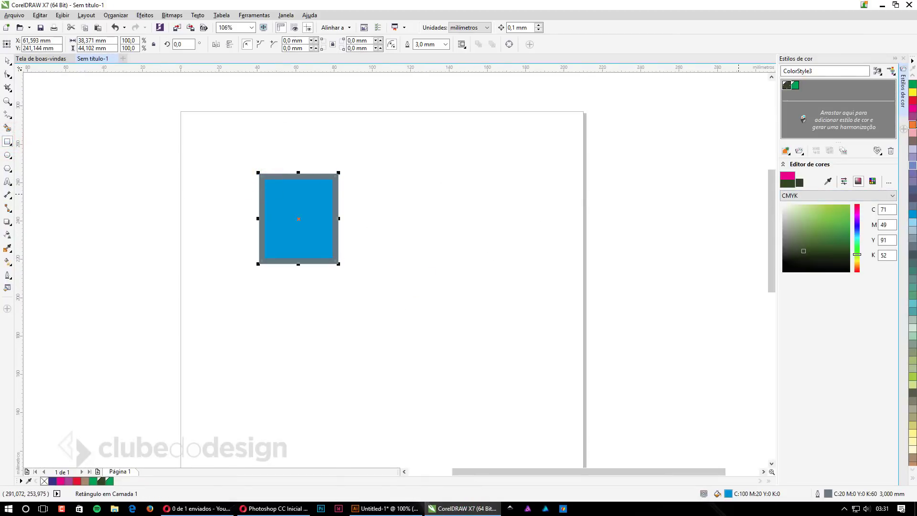
click(909, 100)
right_click(912, 132)
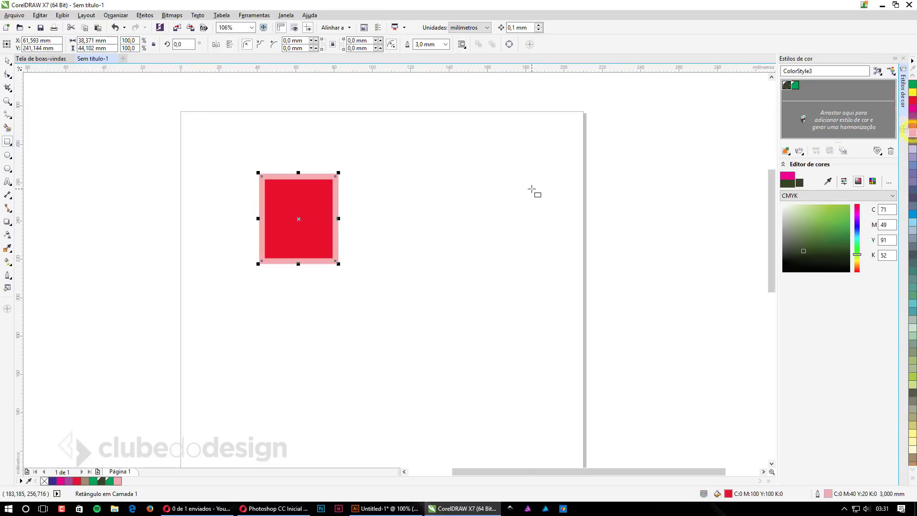
drag(417, 297, 534, 181)
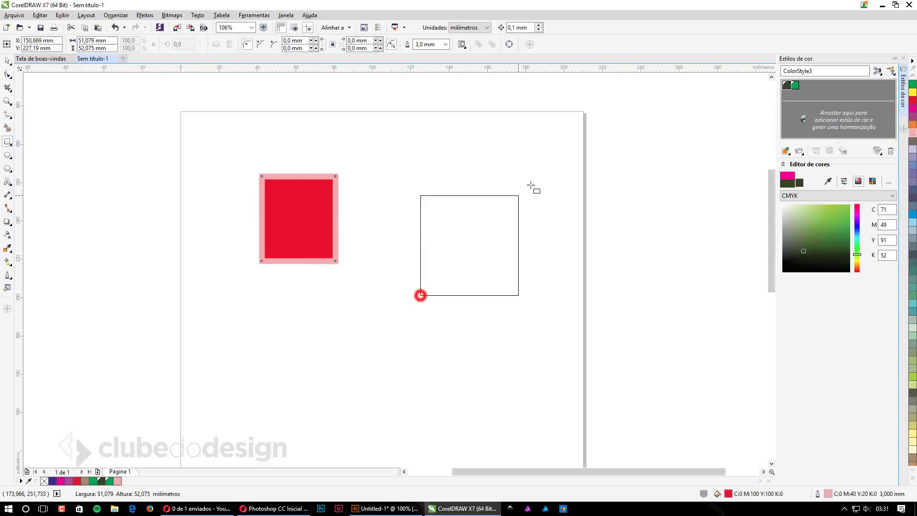
click(6, 59)
click(156, 172)
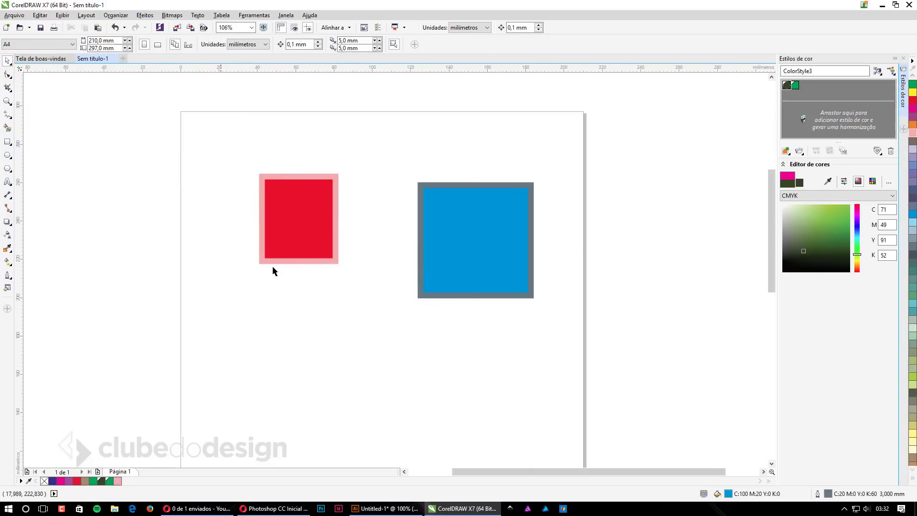
Step: Test right-dragging the red rectangle onto the square with Copy All Properties, then undo it
click(316, 213)
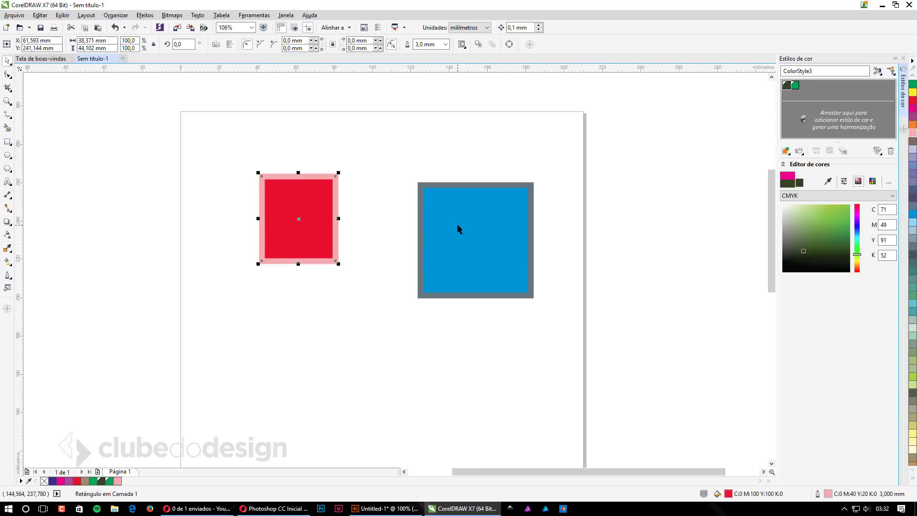
mouse_move(303, 194)
mouse_down()
mouse_move(310, 203)
mouse_move(463, 211)
mouse_up()
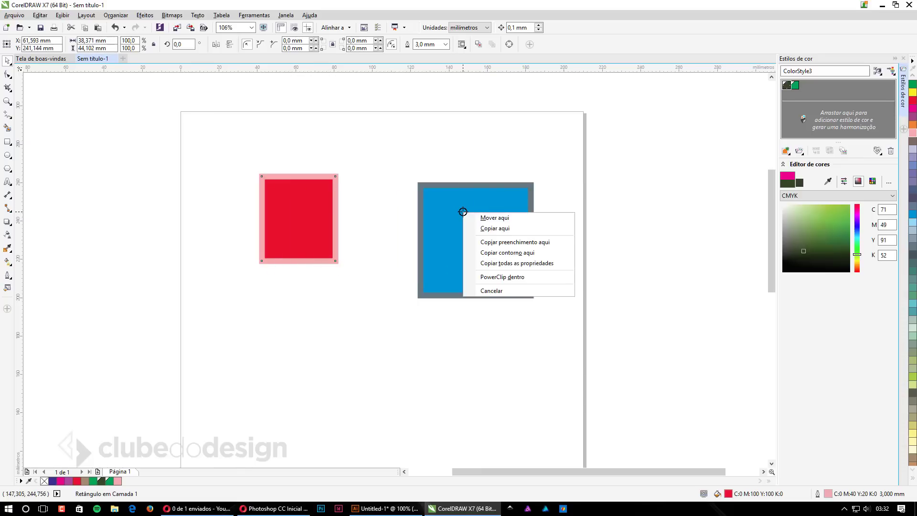
click(526, 269)
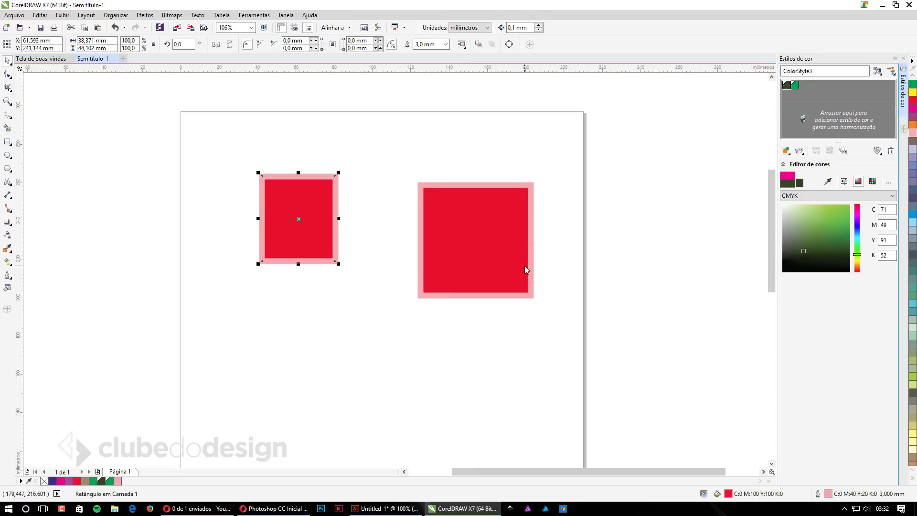
key(ctrl+z)
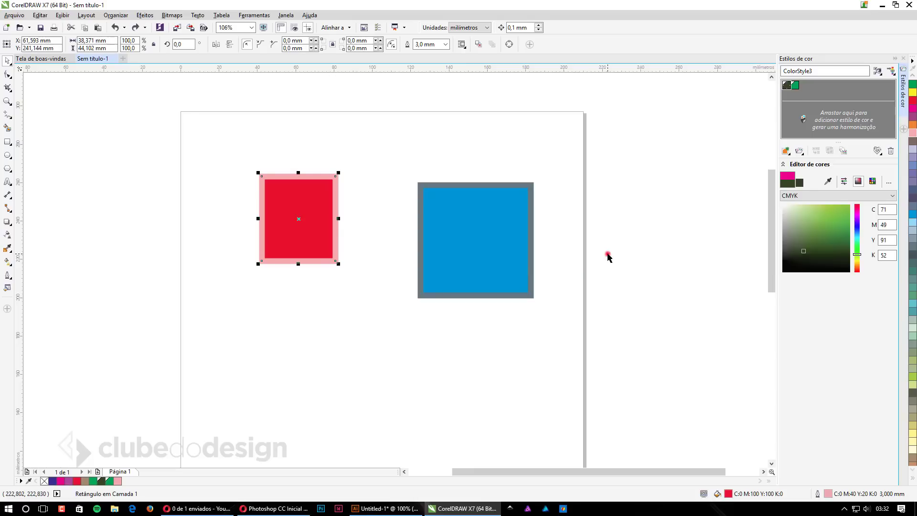
click(607, 254)
click(480, 214)
click(305, 206)
click(455, 212)
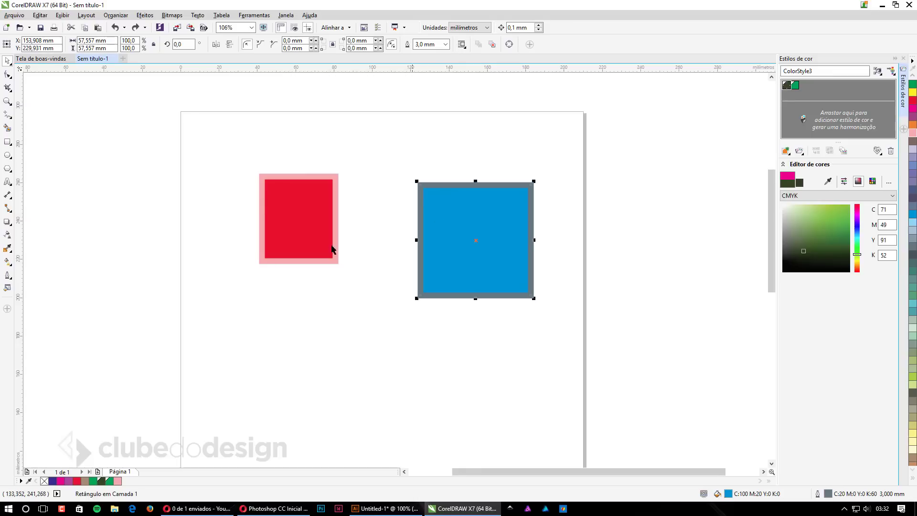
click(11, 251)
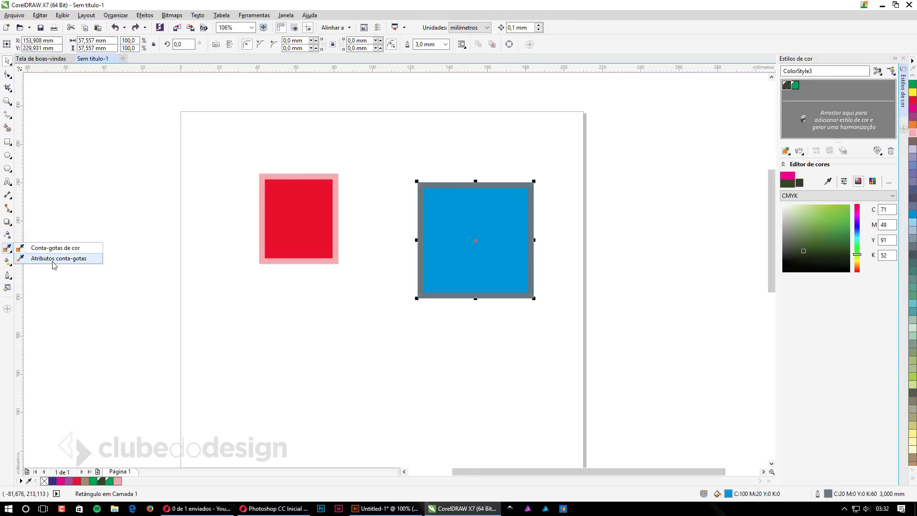
Step: Try the Color Eyedropper to apply the red fill to the square, then undo
click(60, 248)
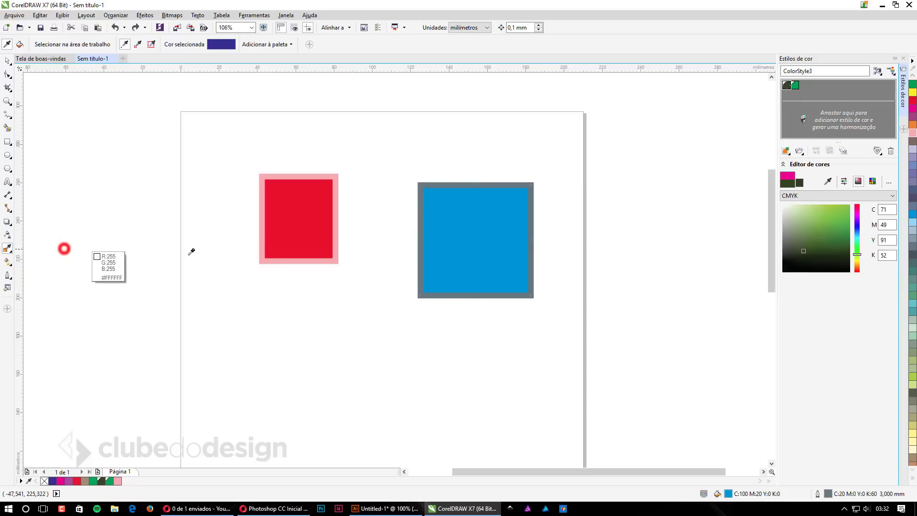
click(291, 205)
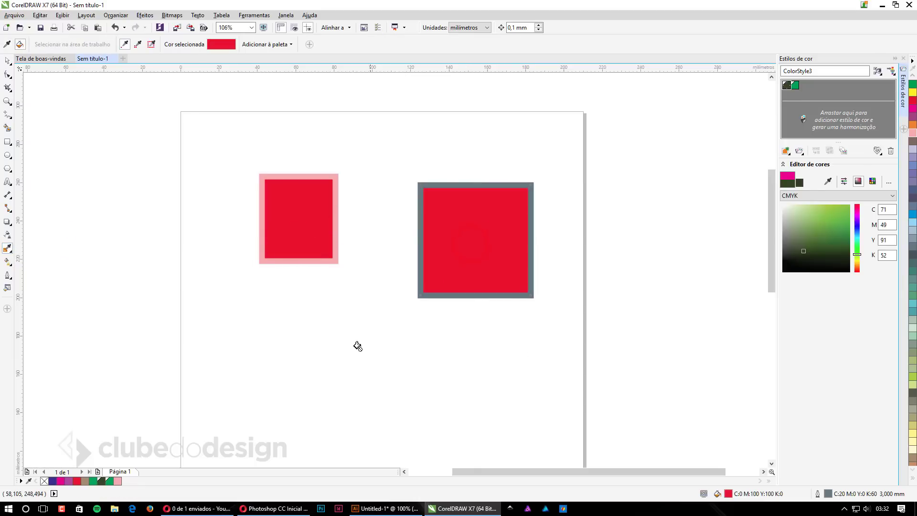
click(419, 198)
key(ctrl+z)
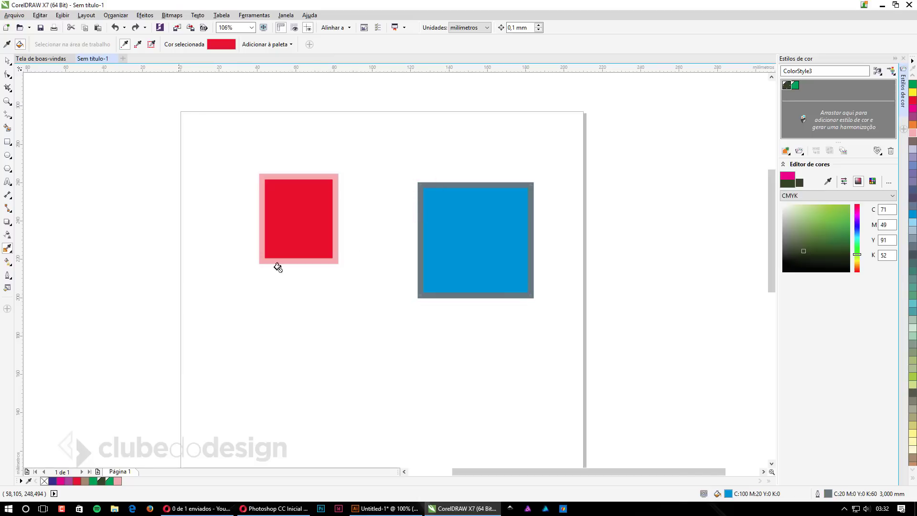
Step: Copy the red fill and pink outline onto the blue square with the Attributes Eyedropper
click(7, 61)
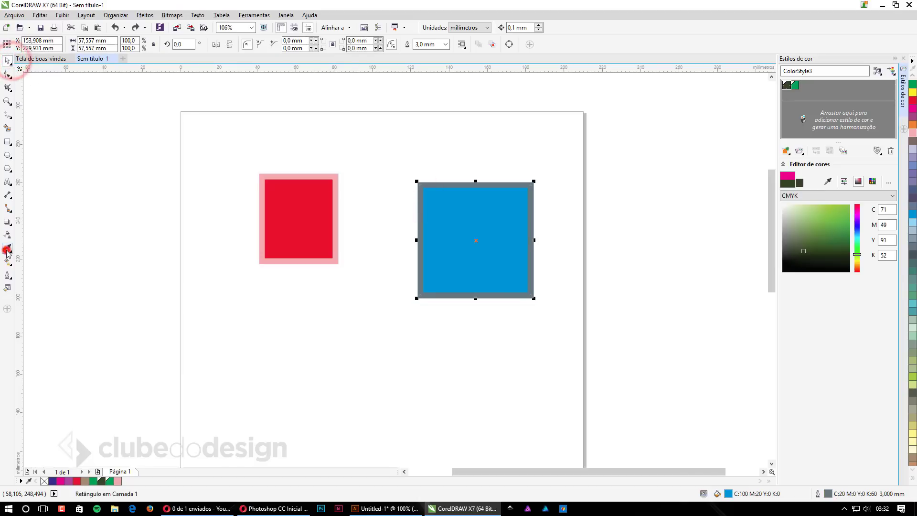
click(7, 247)
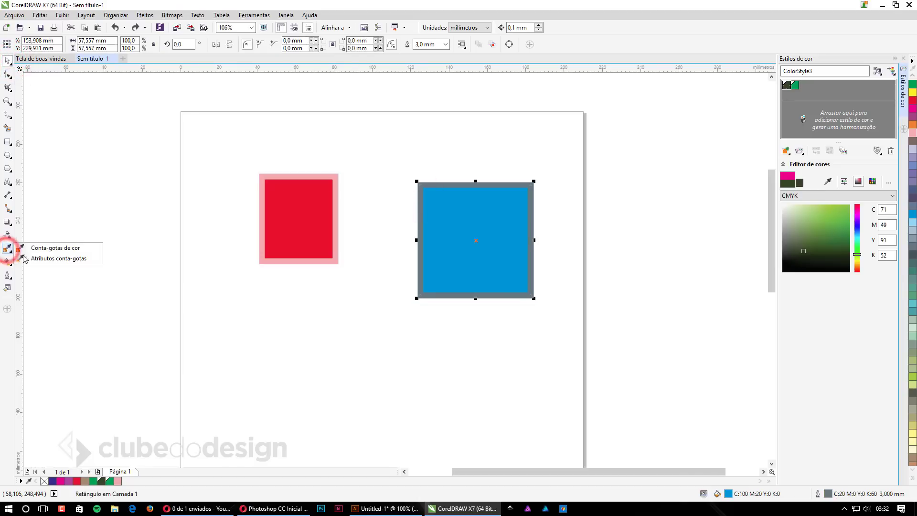
click(320, 206)
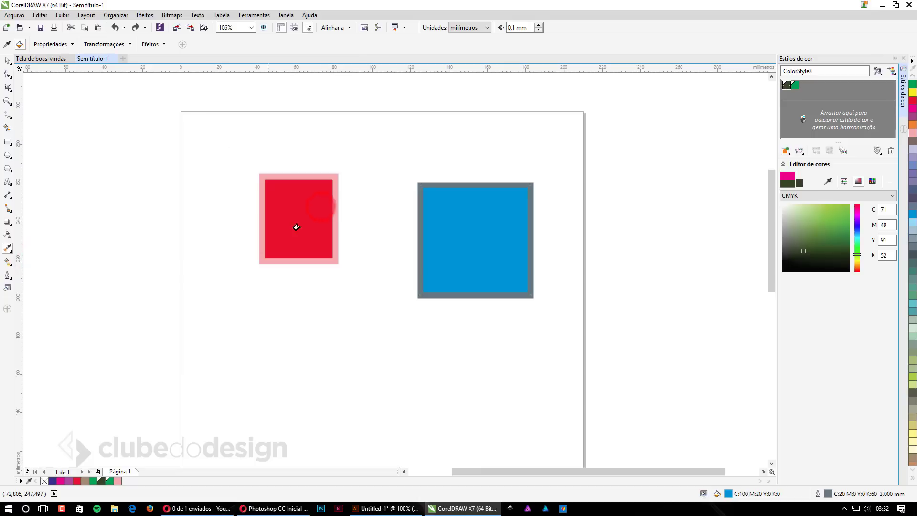
click(434, 205)
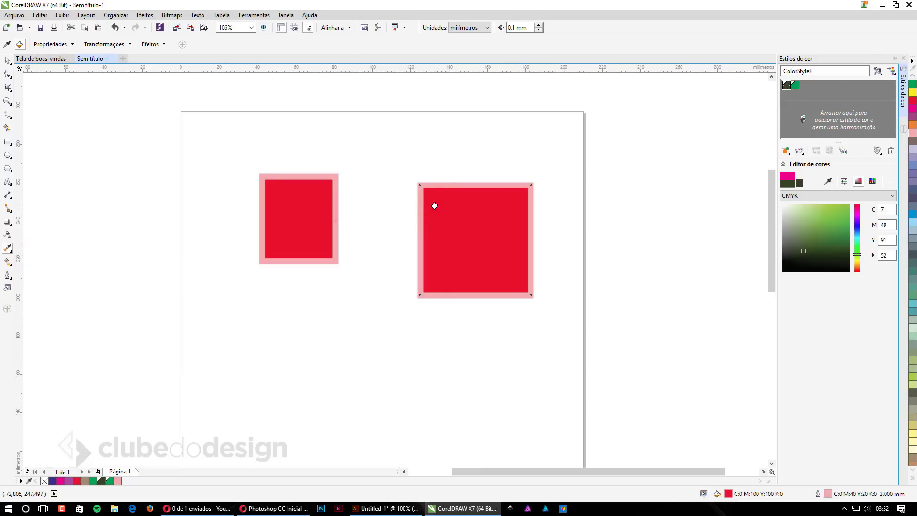
click(7, 61)
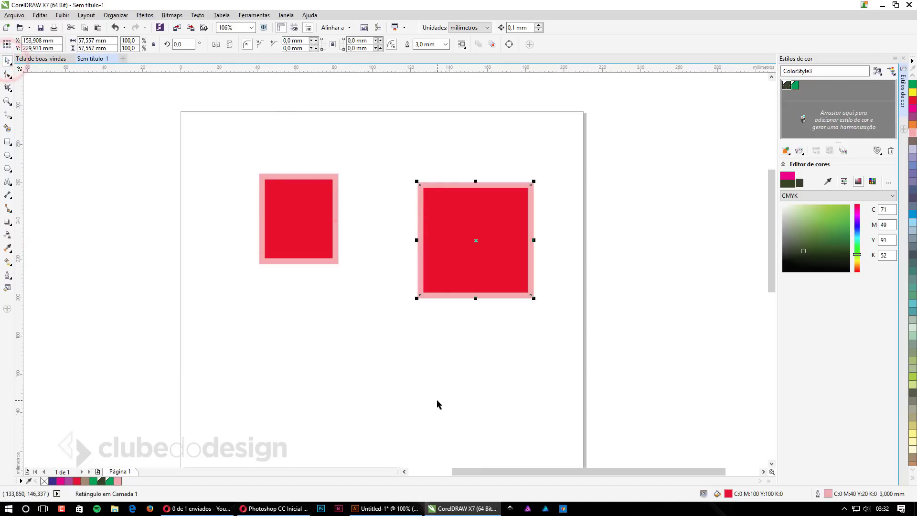
click(386, 508)
click(453, 289)
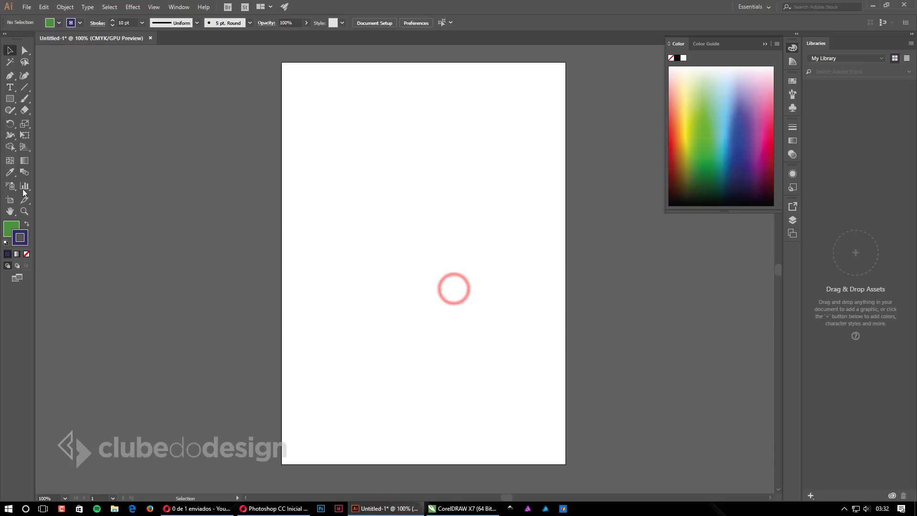
Step: Draw a green navy-outlined square and, below it, a purple rectangle with light green outline
click(10, 98)
mouse_move(382, 146)
mouse_down()
mouse_move(448, 192)
mouse_move(490, 244)
mouse_up()
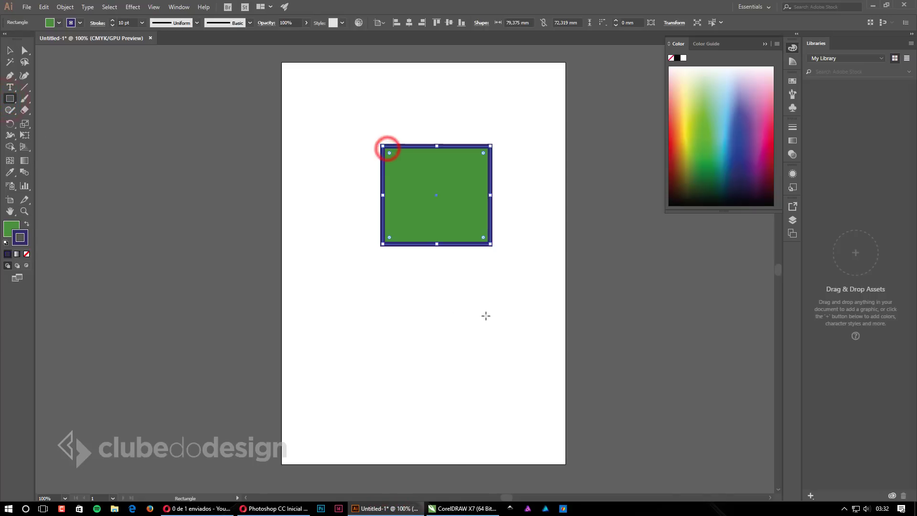
drag(364, 395, 470, 331)
click(706, 132)
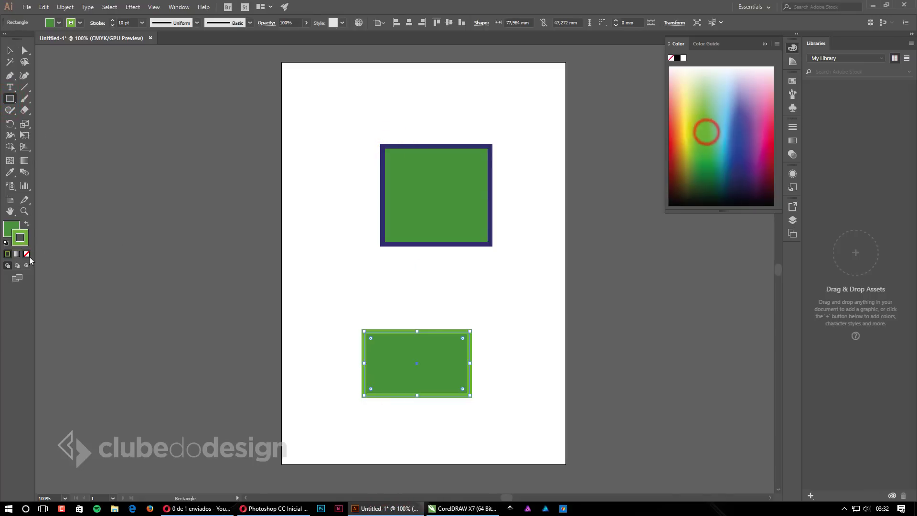
click(12, 228)
click(752, 121)
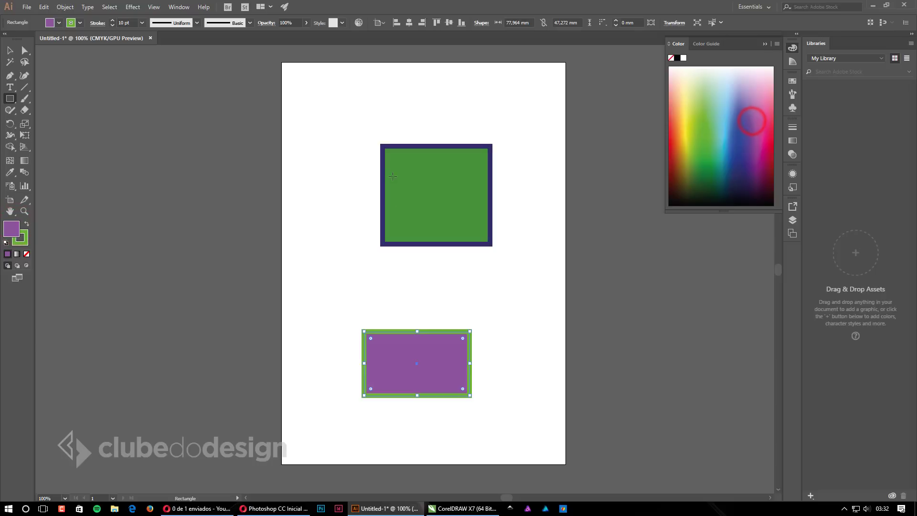
key(v)
click(126, 126)
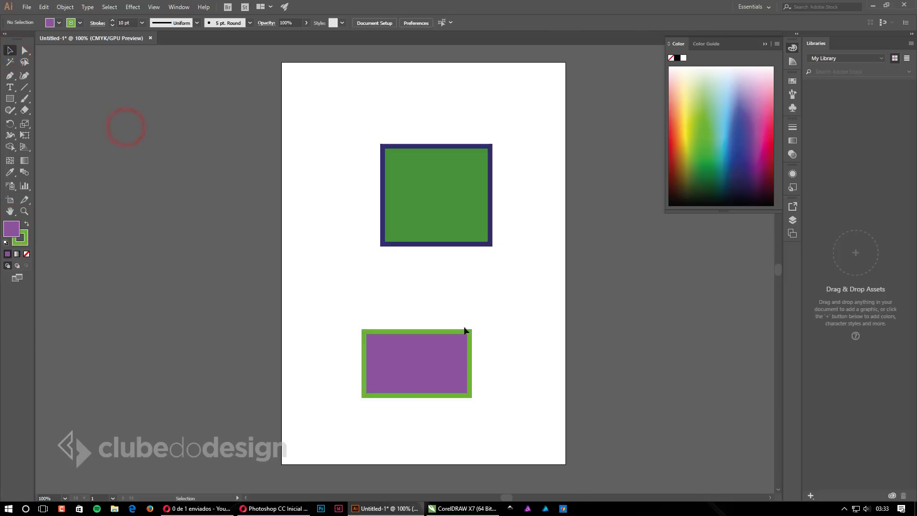
click(434, 377)
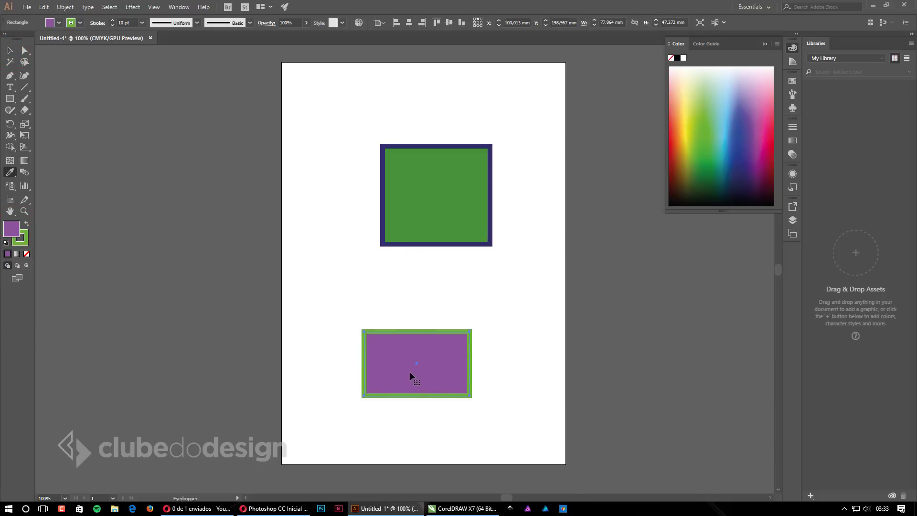
Step: Test the Eyedropper copying the top square's look onto the rectangle, then undo it
click(10, 172)
click(10, 173)
click(60, 175)
click(411, 194)
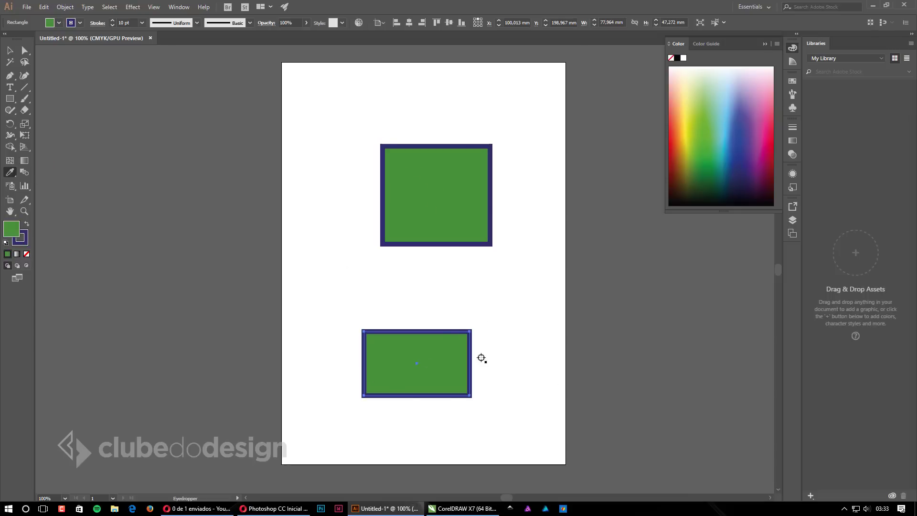
key(ctrl+z)
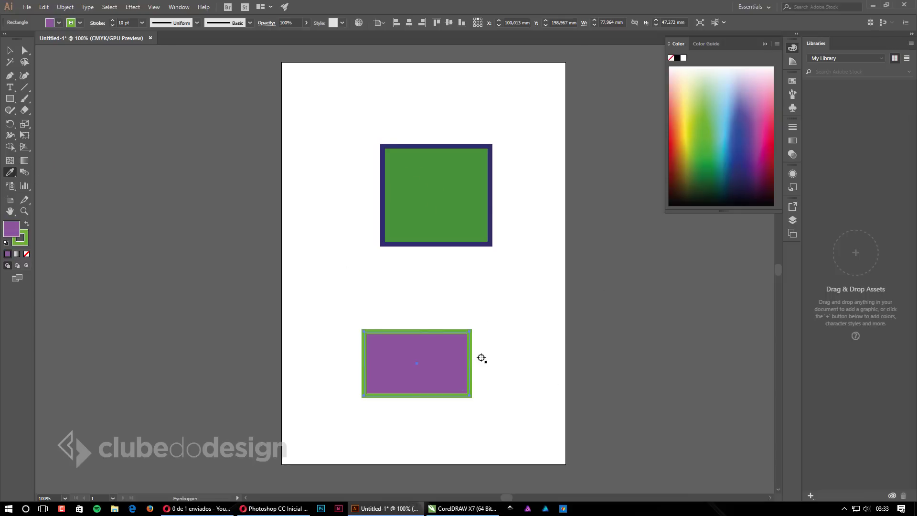
click(10, 50)
click(256, 172)
click(388, 347)
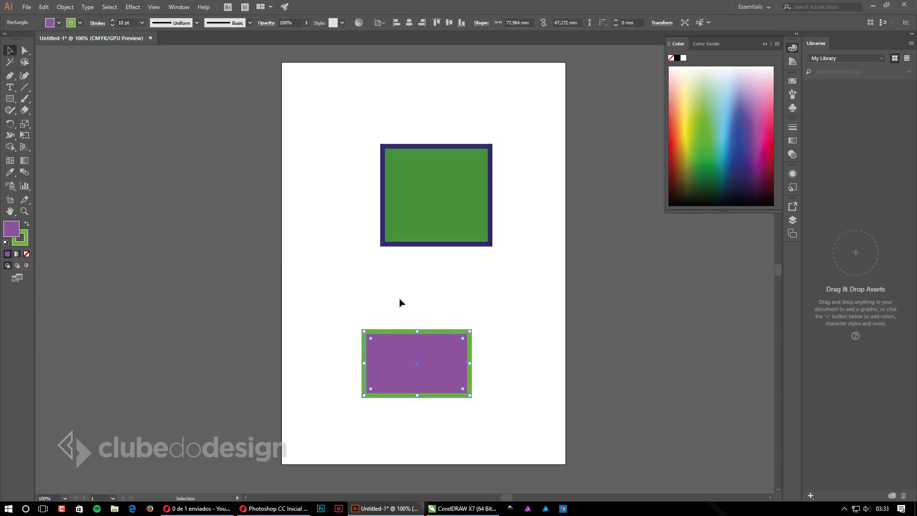
Step: Sample red from the left square and apply it to the right square's outline
click(459, 508)
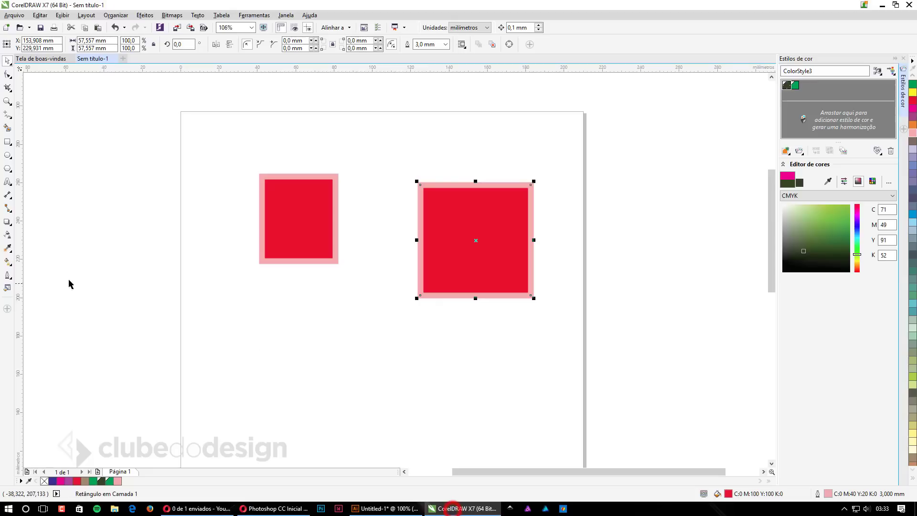
click(10, 249)
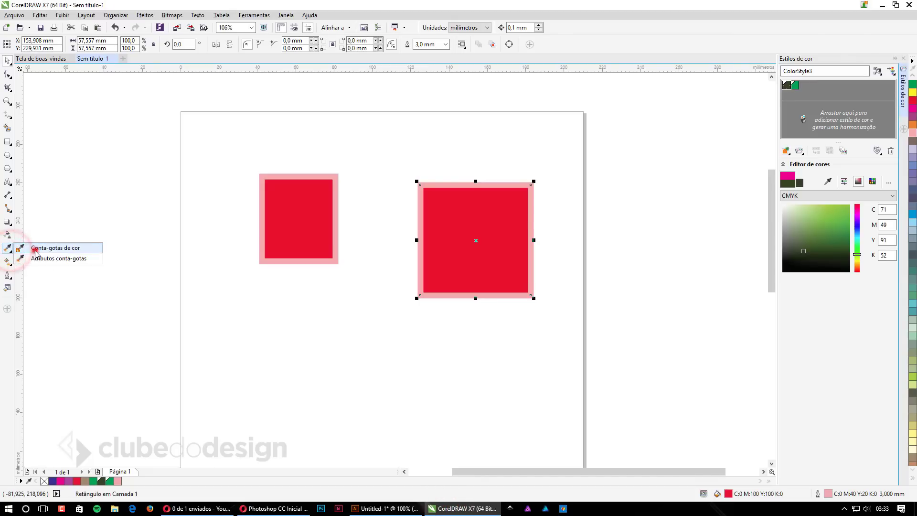
click(36, 246)
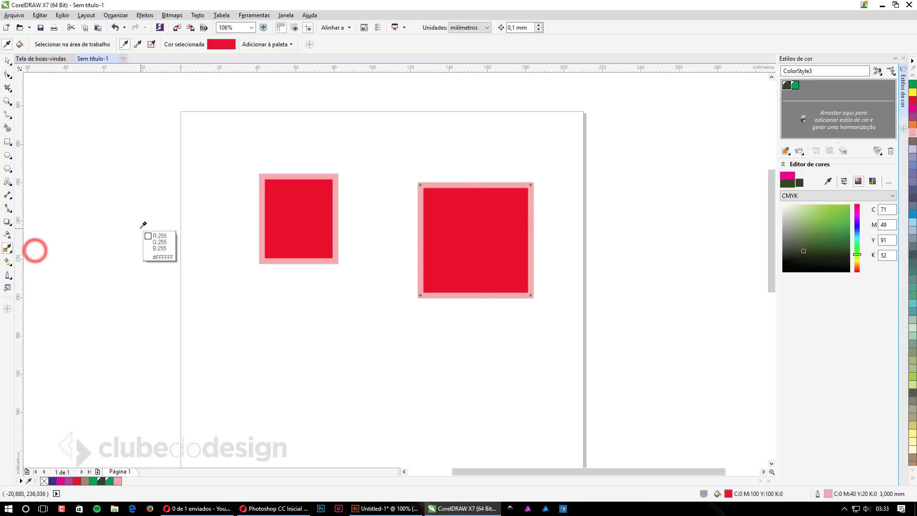
click(289, 187)
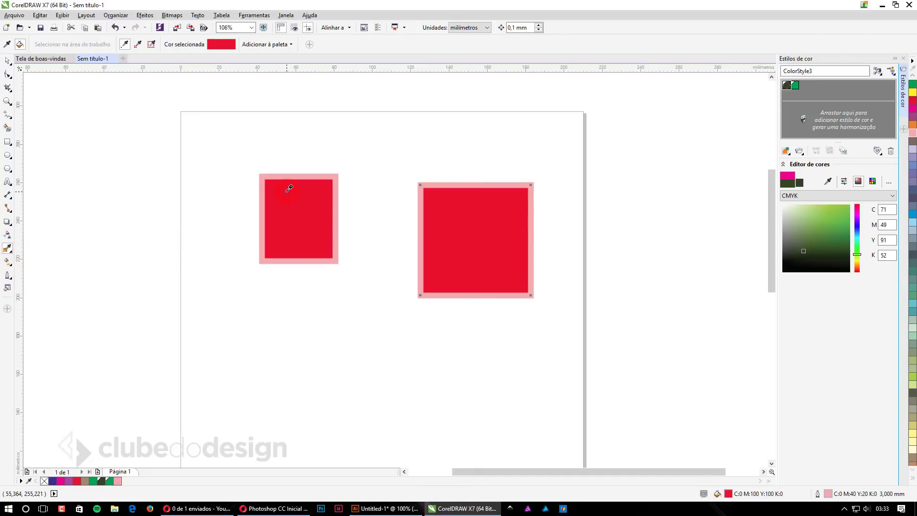
click(416, 200)
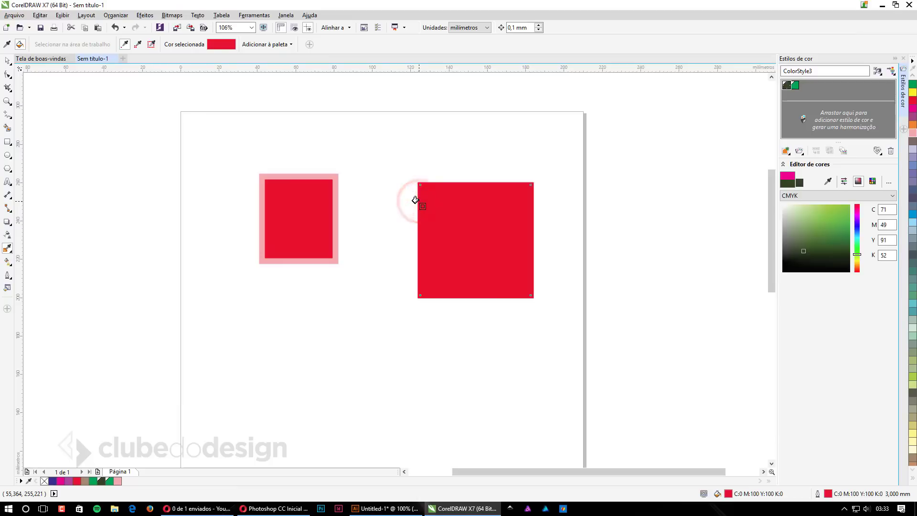
Step: Sample pink from the left square's outline and fill the right square with it
click(7, 248)
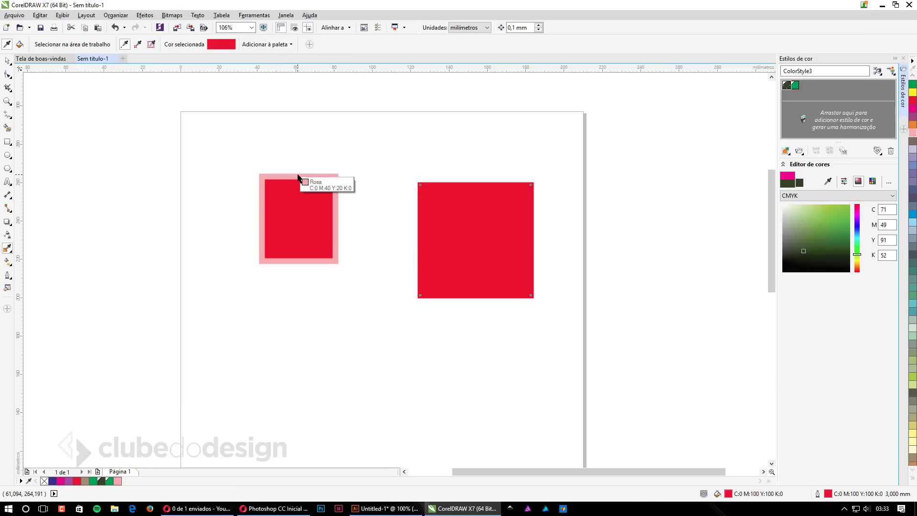
click(294, 175)
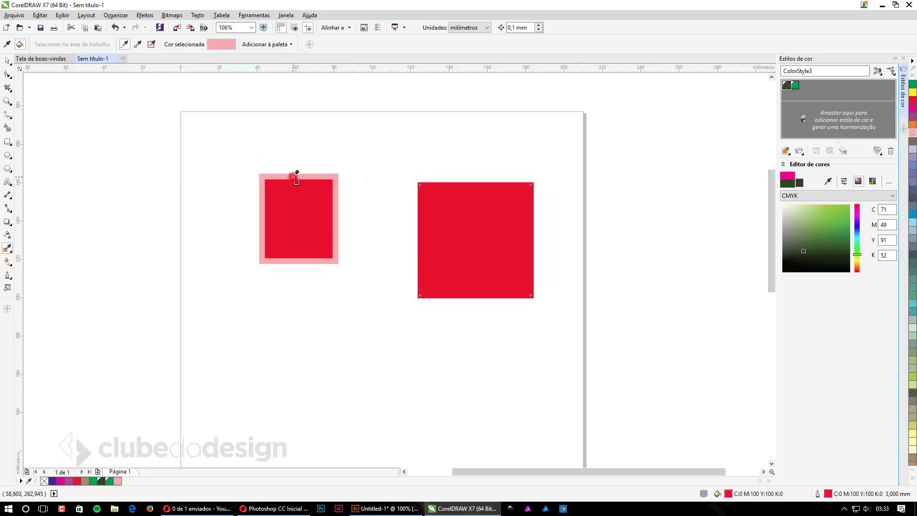
click(468, 222)
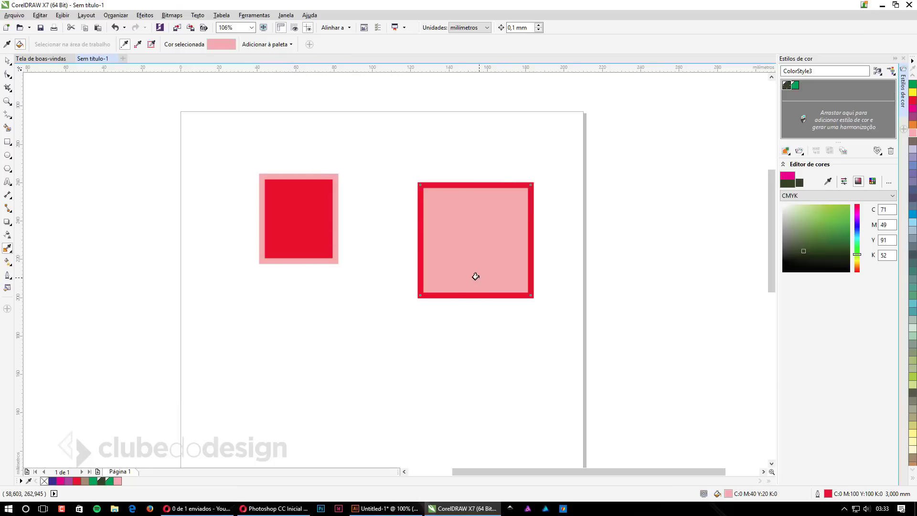
click(386, 508)
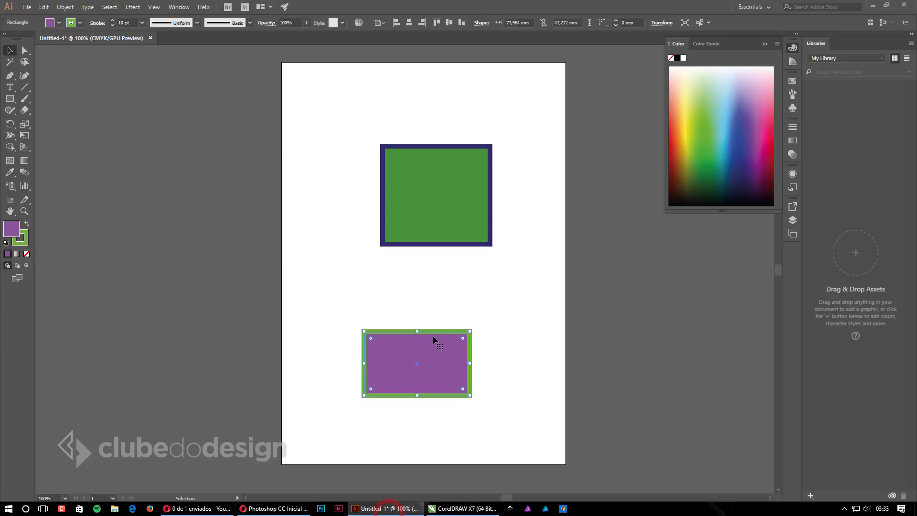
Step: Move the purple rectangle and give its outline the top square's green using the Eyedropper
drag(425, 358, 400, 348)
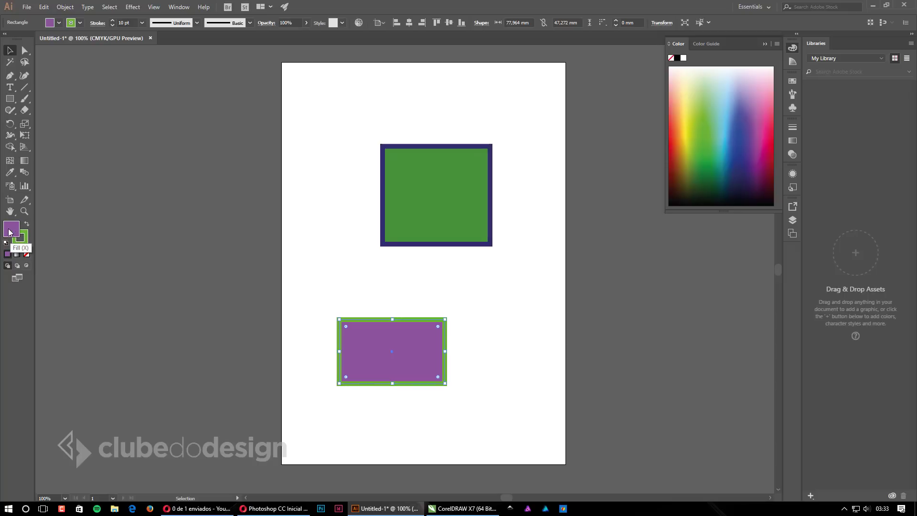
key(i)
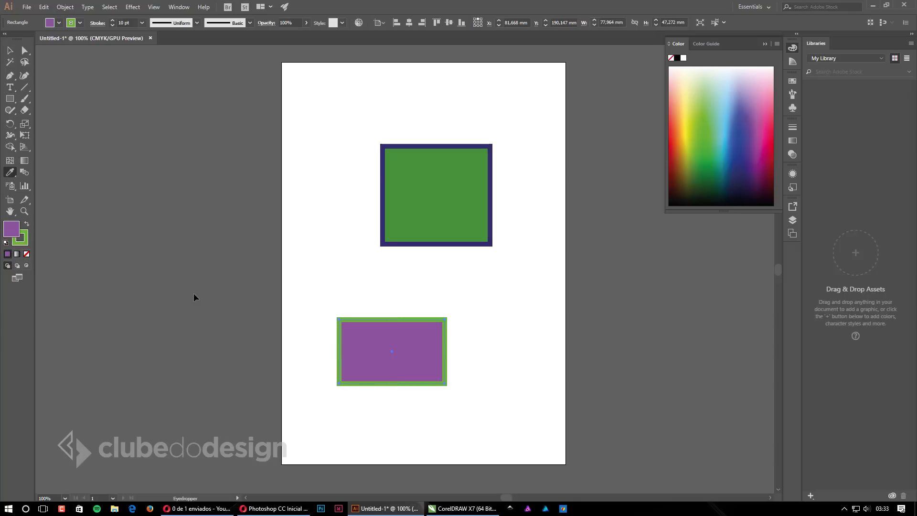
click(434, 199)
click(24, 240)
click(424, 210)
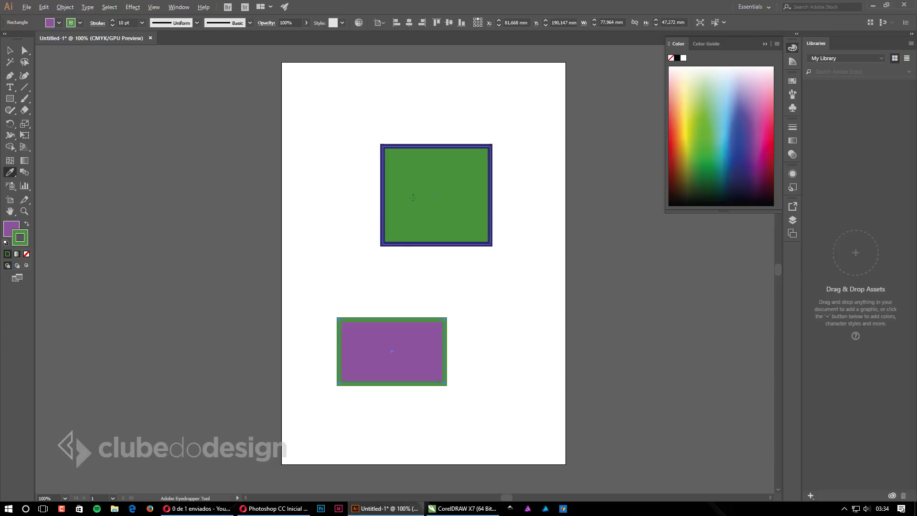
Step: Copy the purple fill and green stroke onto the top square, then reselect the rectangle
alt+click(414, 192)
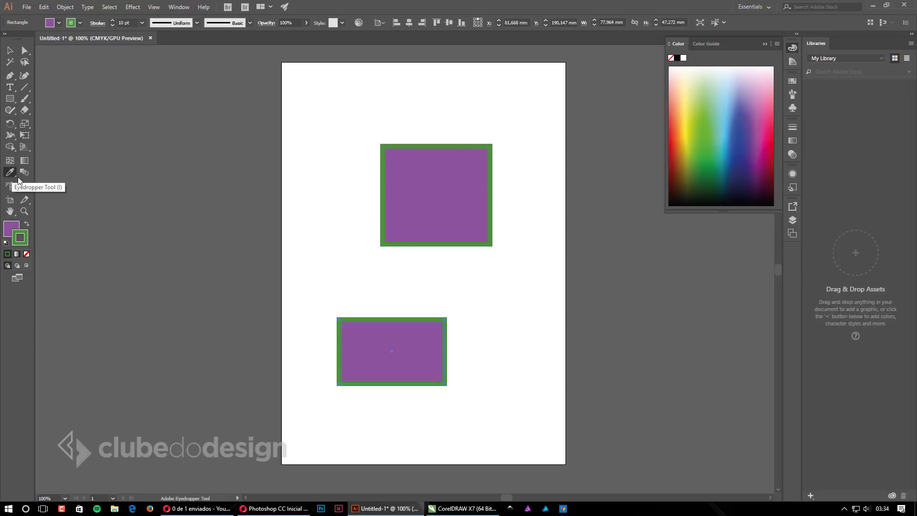
click(10, 50)
click(302, 236)
click(391, 353)
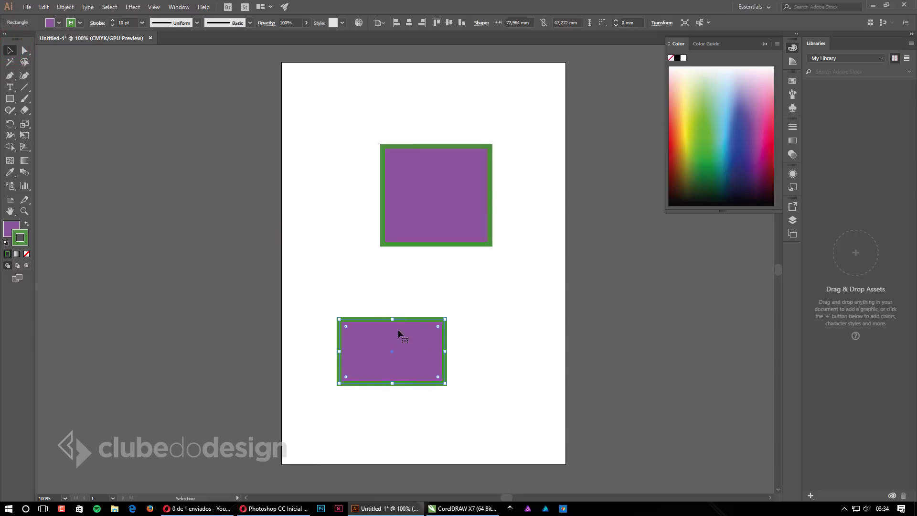
Step: Eyedropper blue onto the outline, then restore the bottom rectangle's green stroke
key(i)
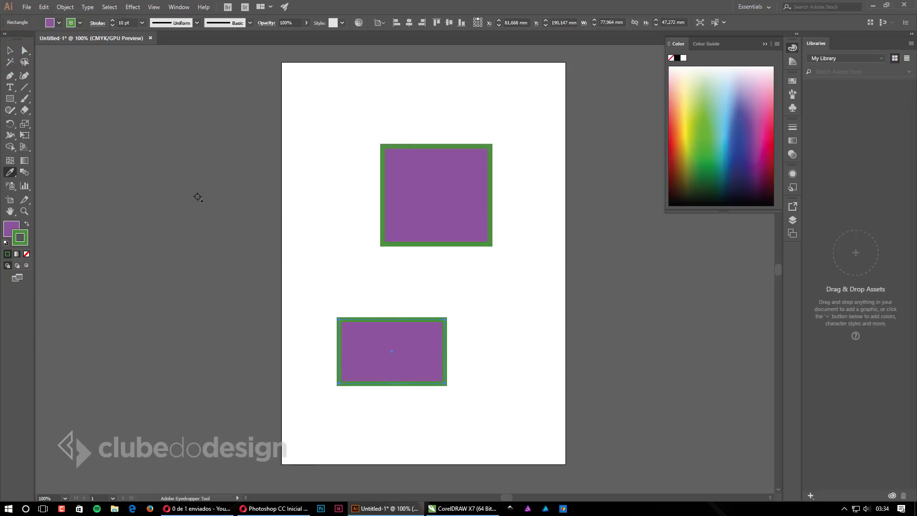
click(717, 155)
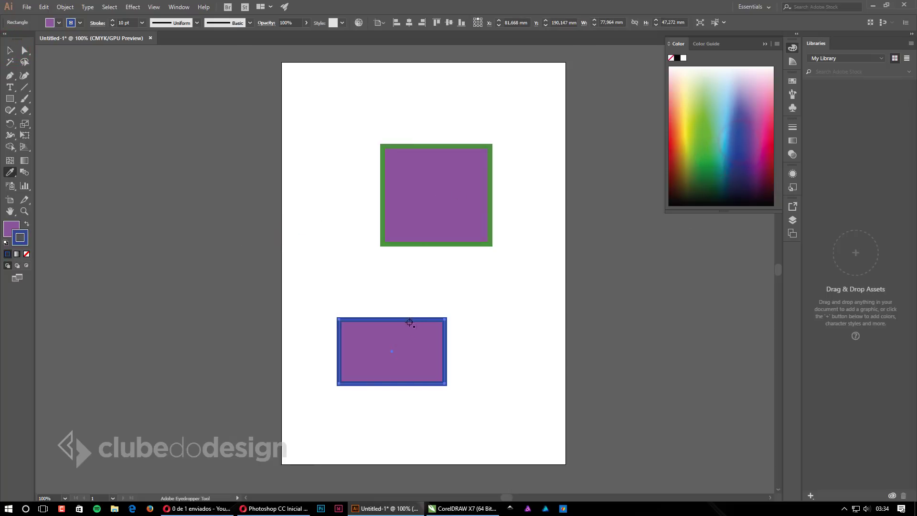
key(v)
click(413, 345)
click(711, 152)
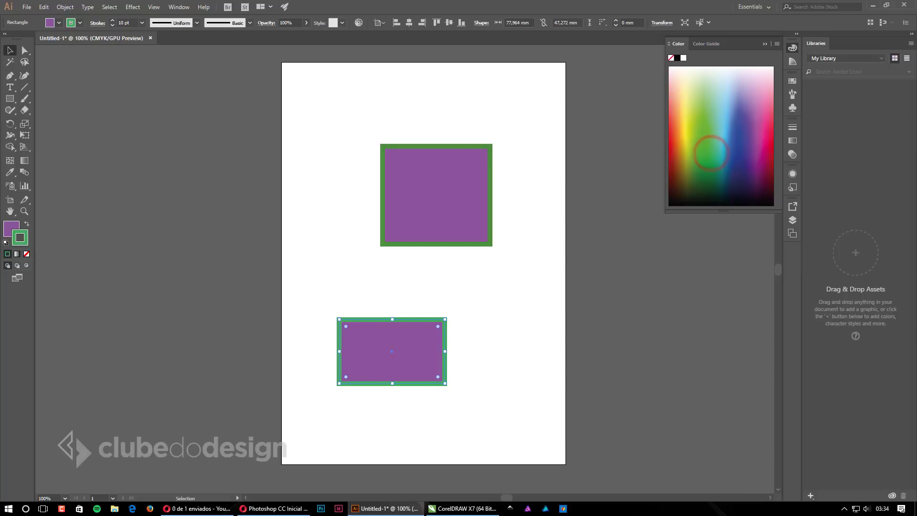
Step: Give the bottom rectangle a dark purple fill from the Color panel
click(10, 228)
click(748, 154)
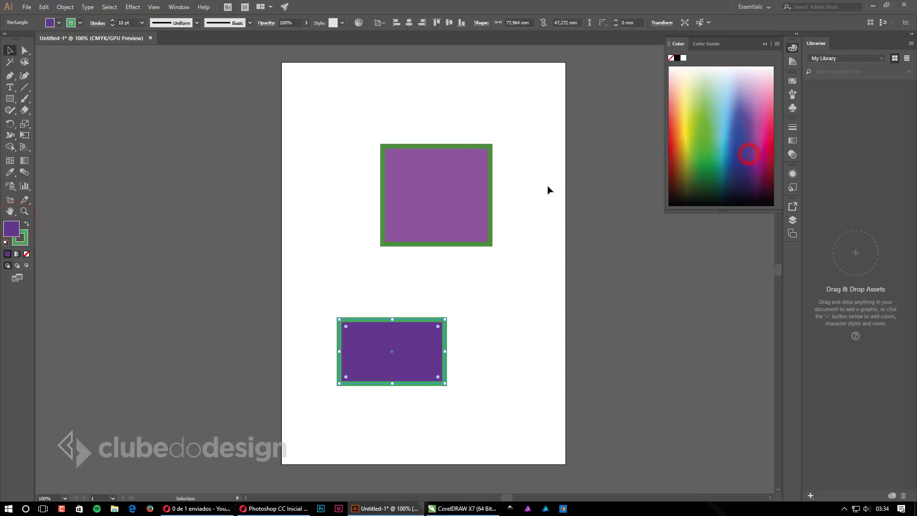
click(483, 333)
click(428, 338)
Step: Use the Eyedropper to copy the dark purple fill and green stroke onto the top square
click(9, 172)
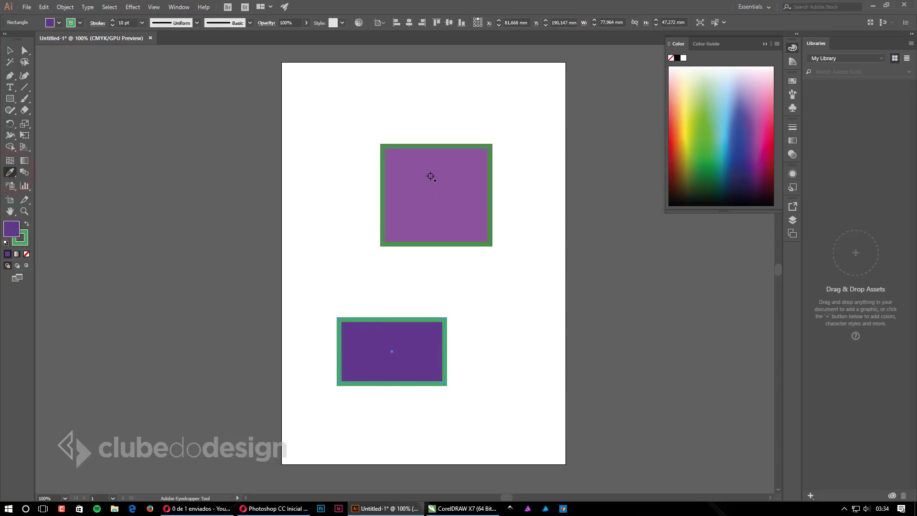
click(430, 176)
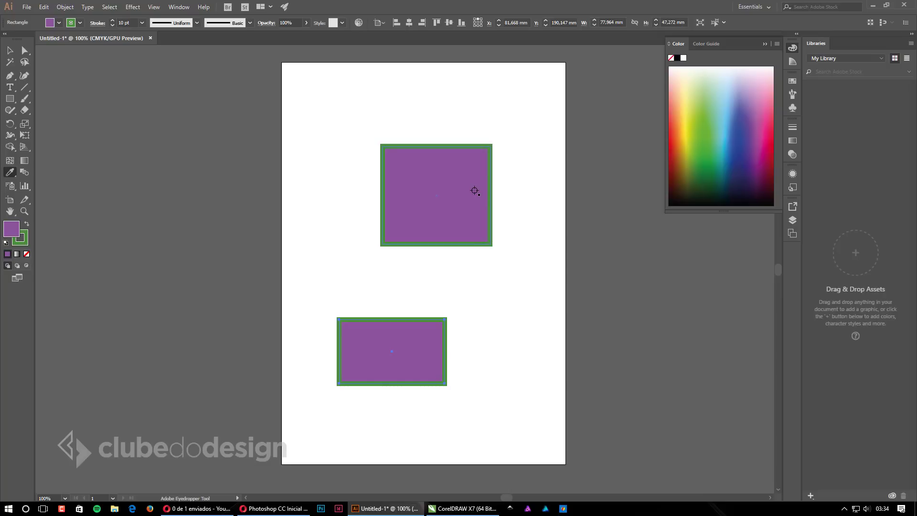
click(474, 190)
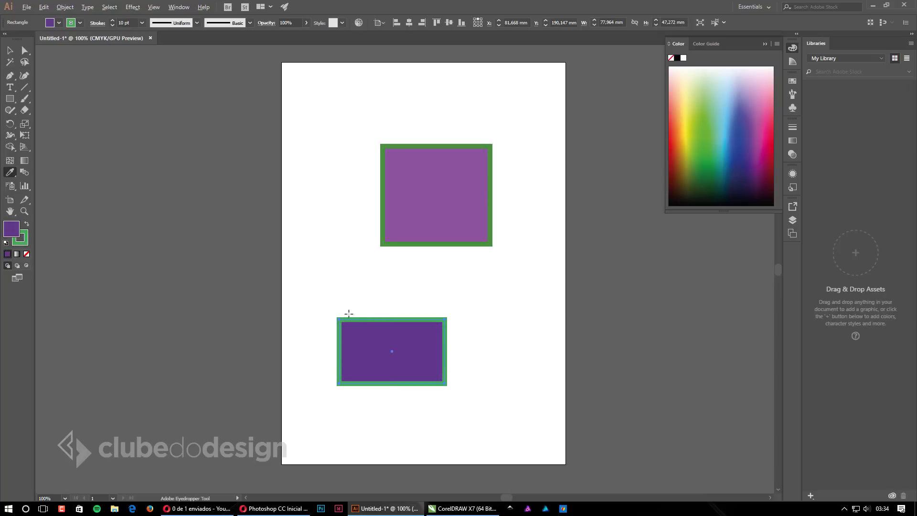
click(441, 176)
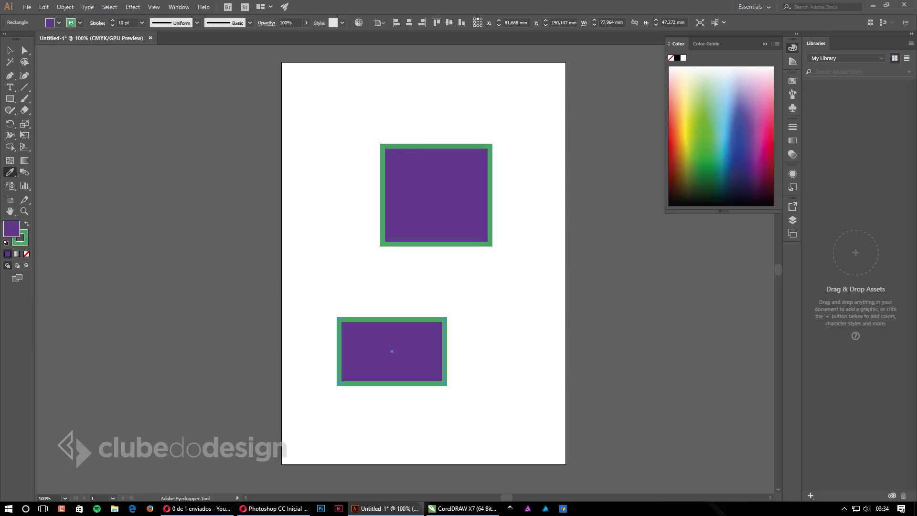
Step: Select and delete both rectangles, then undo the deletion to restore them
click(17, 52)
drag(246, 135, 591, 396)
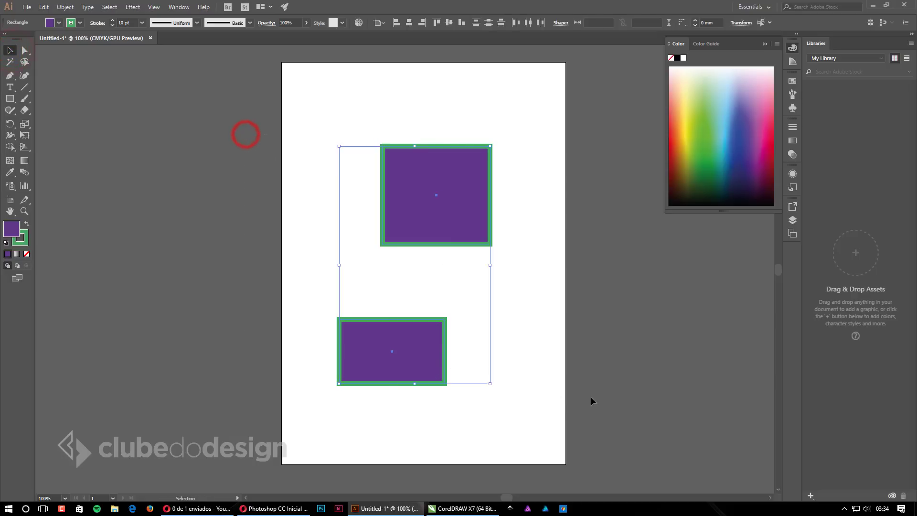
key(Delete)
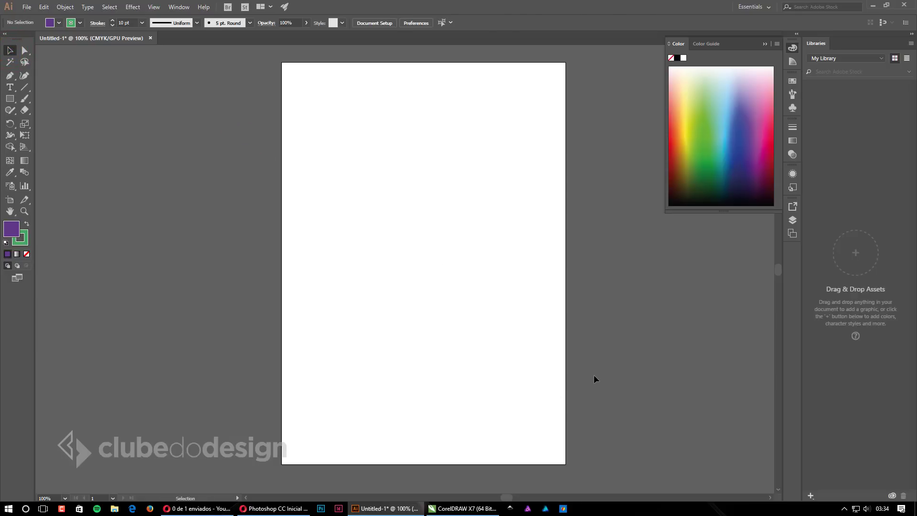
key(ctrl+z)
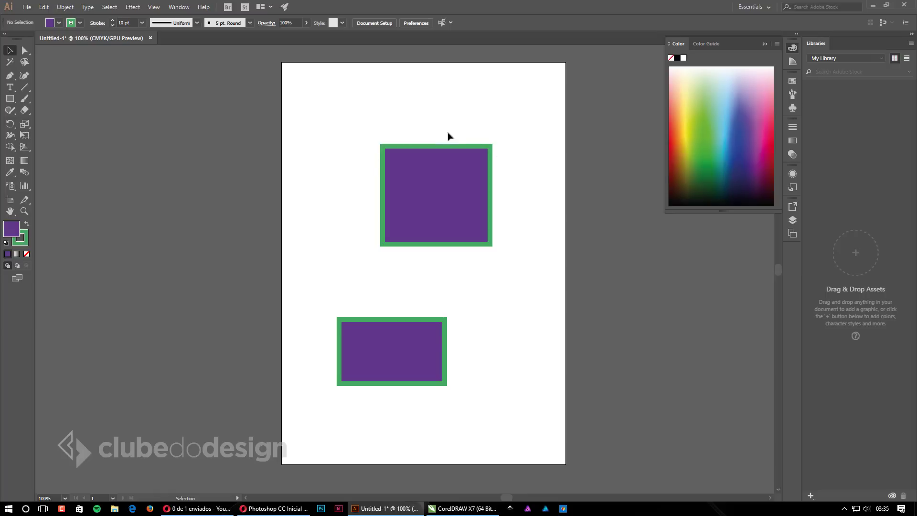
Step: Expand the Swatches panel taller, select the last colour group, and view the panel menu
click(792, 81)
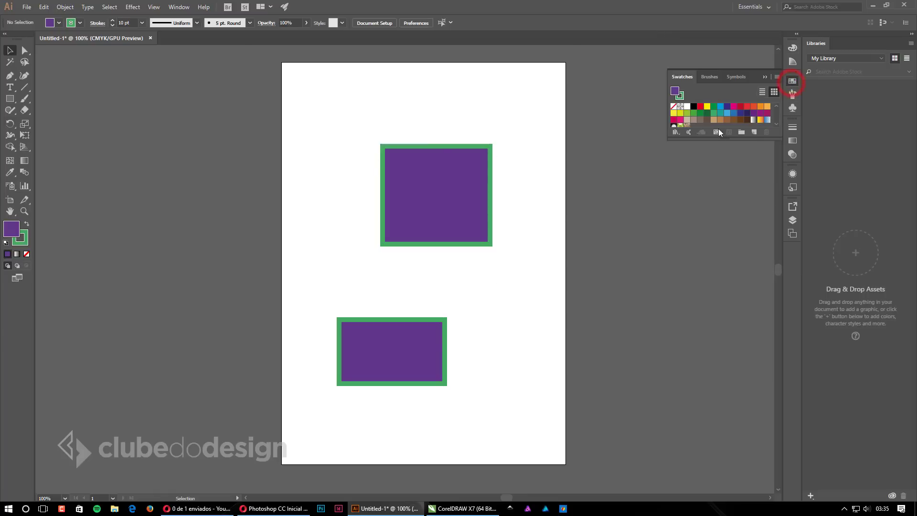
drag(723, 139, 723, 281)
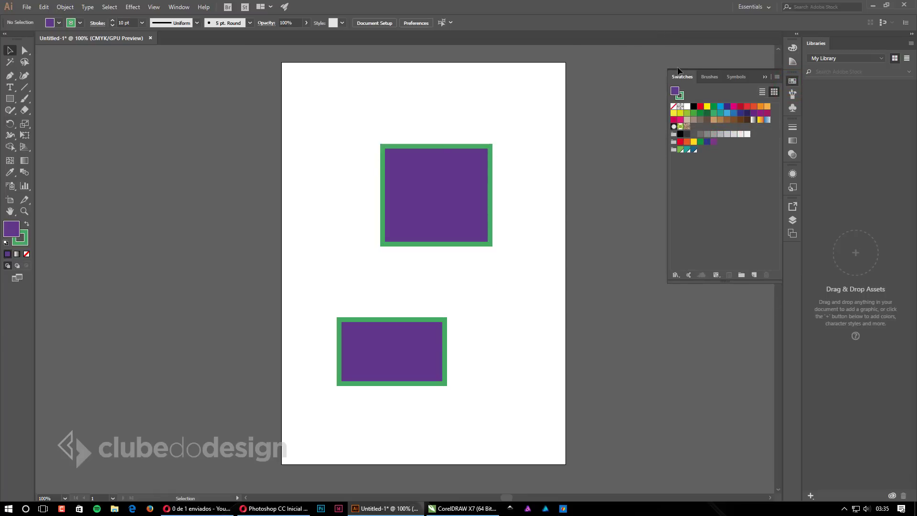
click(673, 150)
click(777, 77)
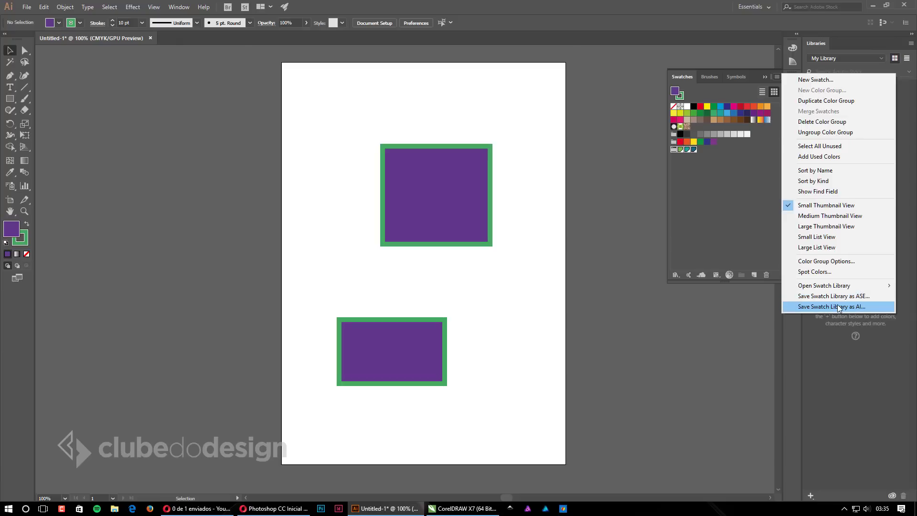
Step: Browse Open Swatch Library > Other Library, then cancel the dialog
click(727, 204)
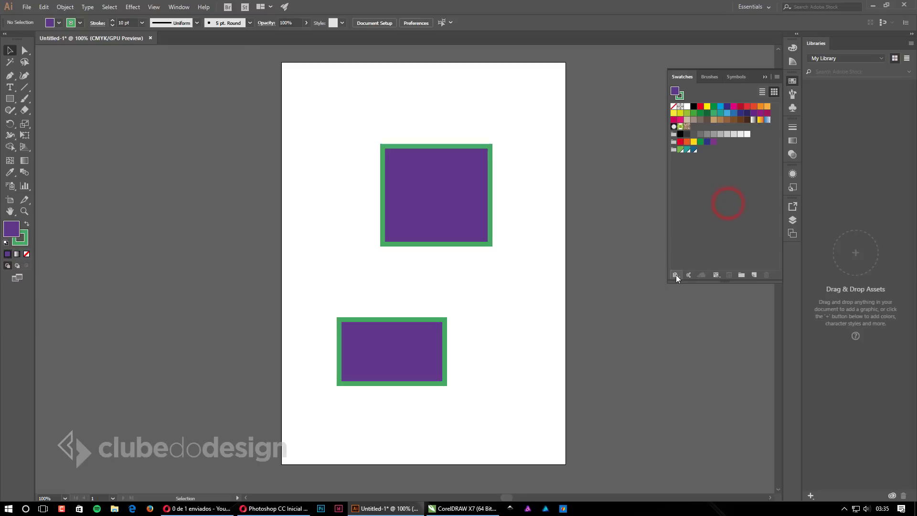
click(676, 275)
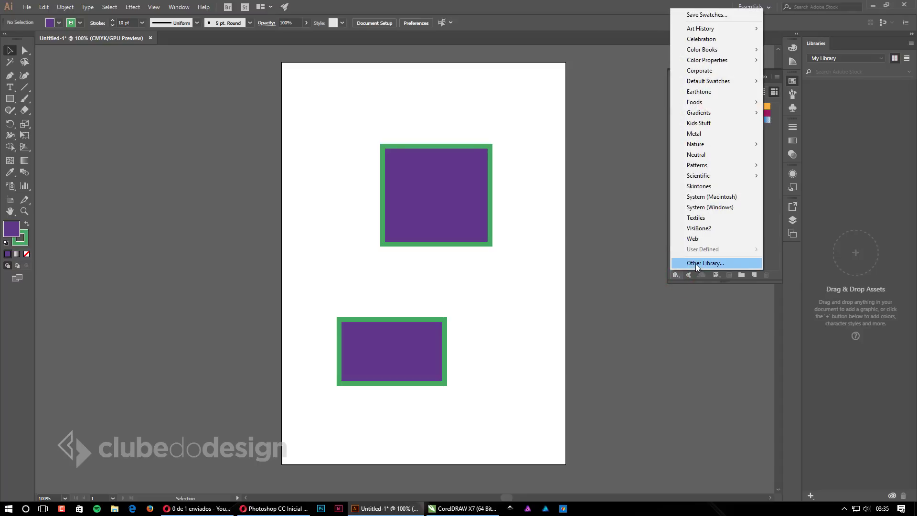
click(707, 263)
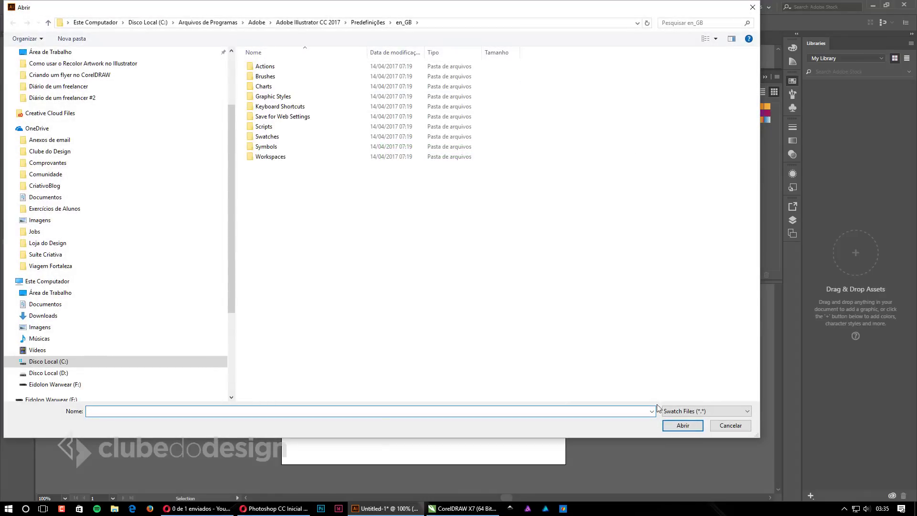
click(732, 427)
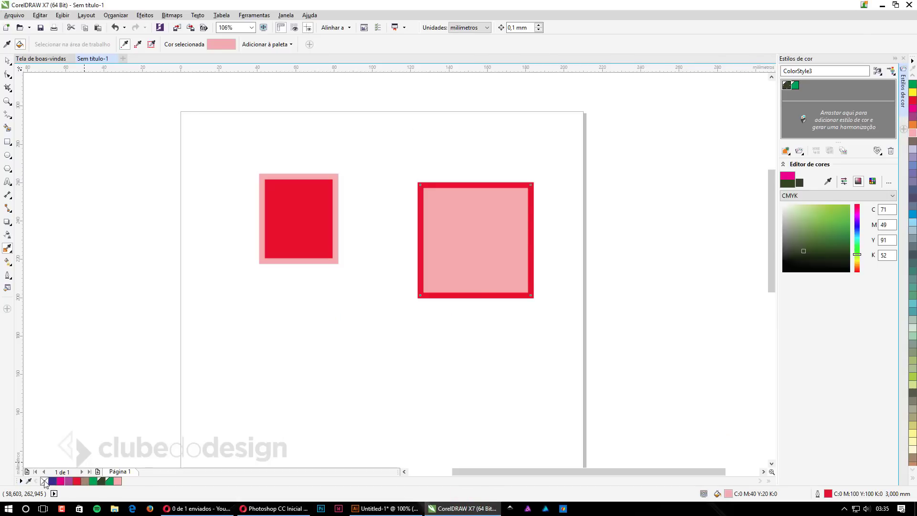
Step: Try saving the document palette via Paleta > Salvar como in Bibliotecas, then close the dialog
click(24, 481)
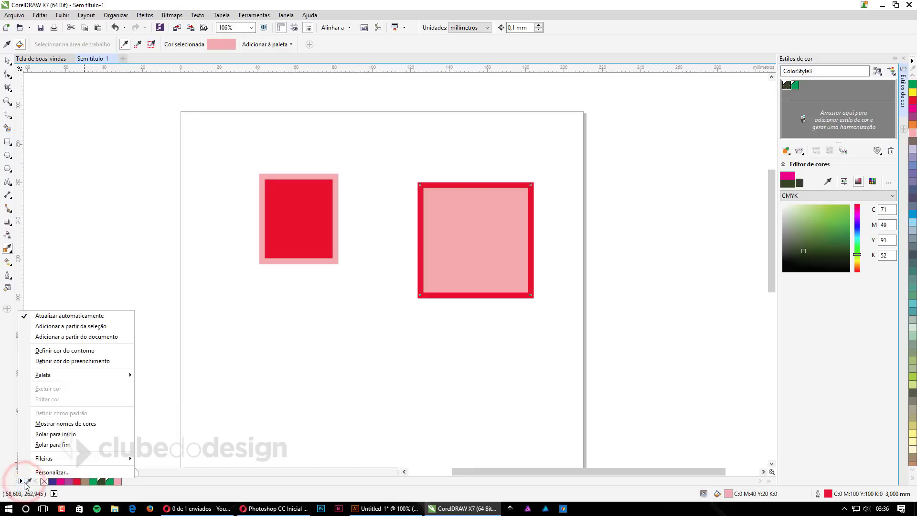
click(59, 375)
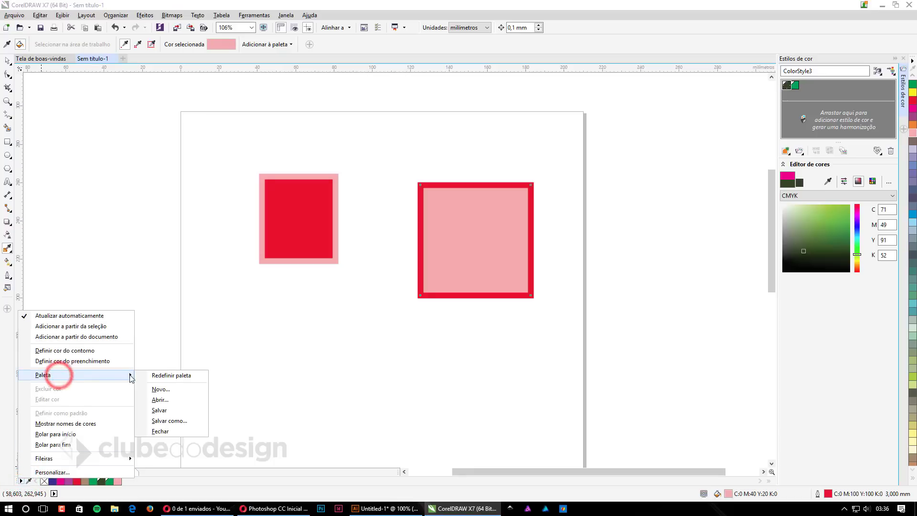
click(175, 421)
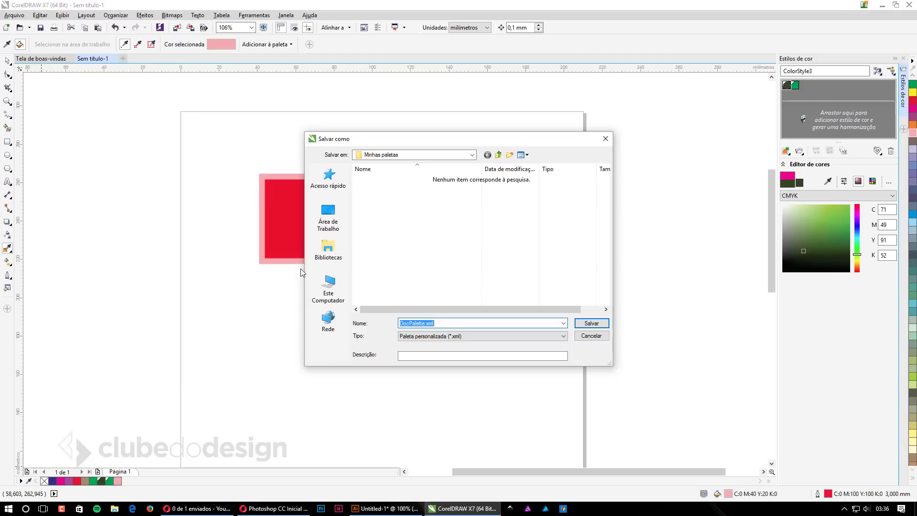
click(329, 249)
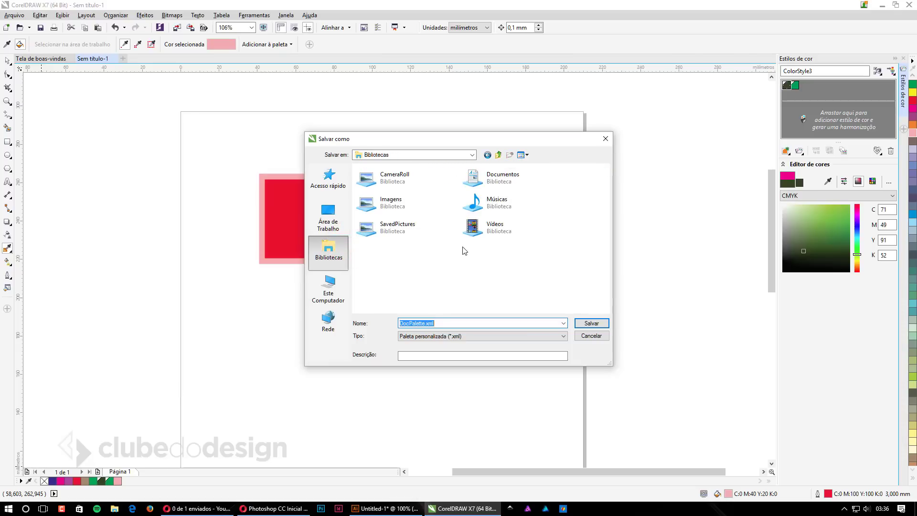
click(591, 335)
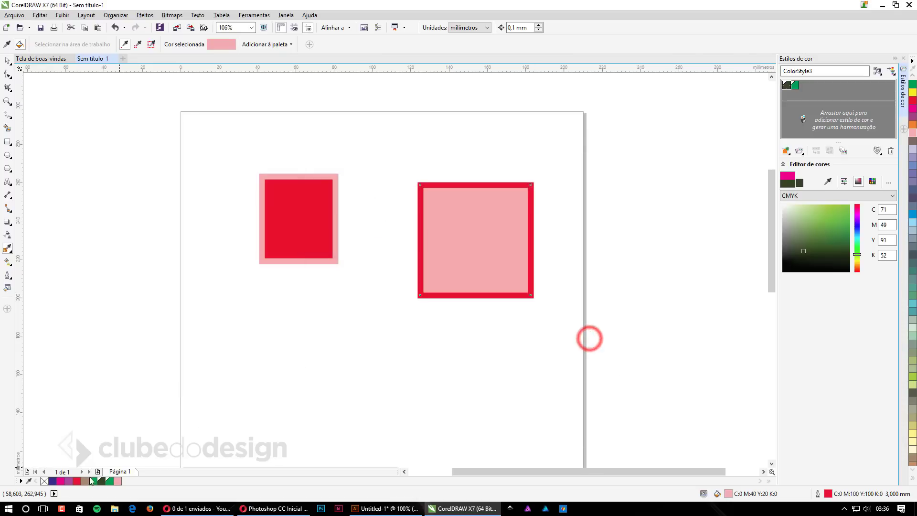
Step: Fill the large square with red, then open and close the Editor de paletas
click(76, 481)
click(21, 480)
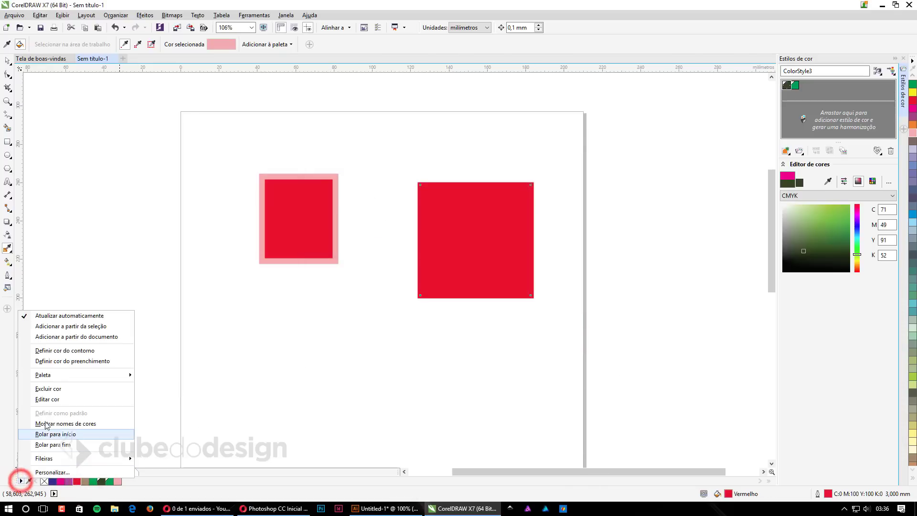
click(55, 398)
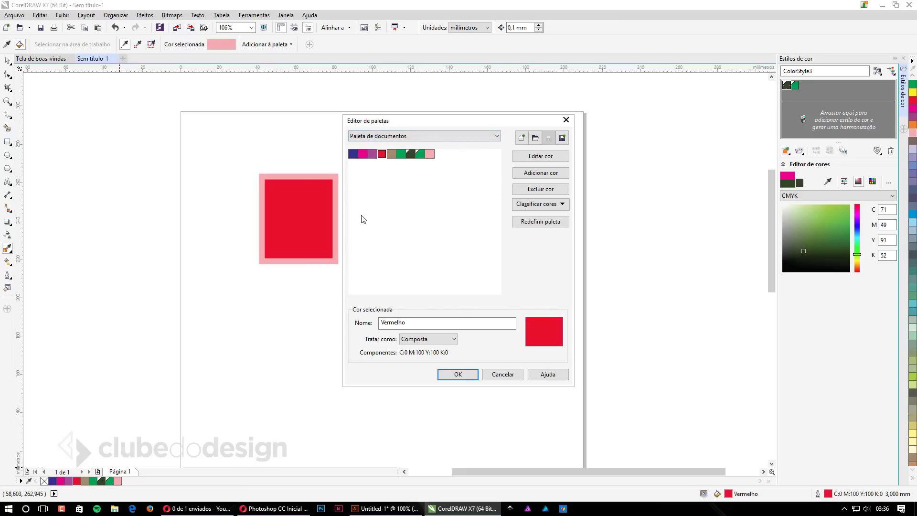
click(503, 374)
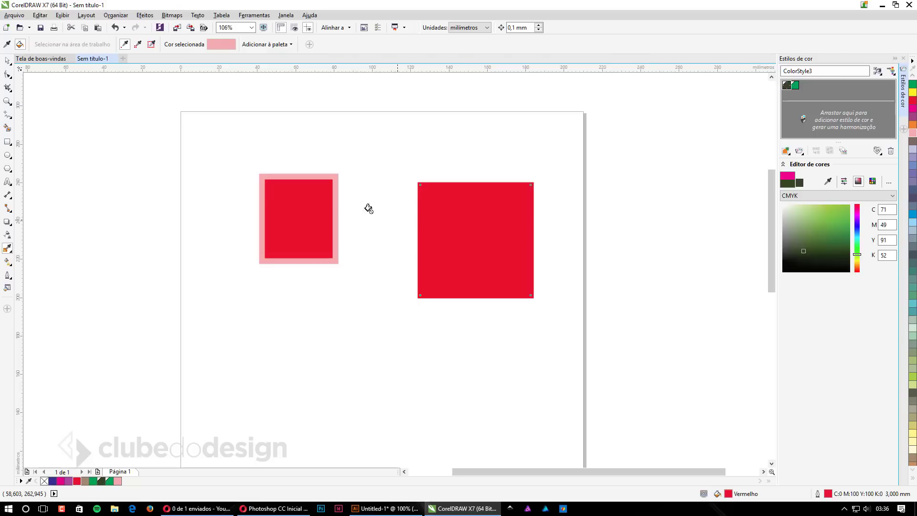
Step: Check palette file types in Janela > Paletas de cores > Abrir paleta, cancel, and drag the square left
click(7, 60)
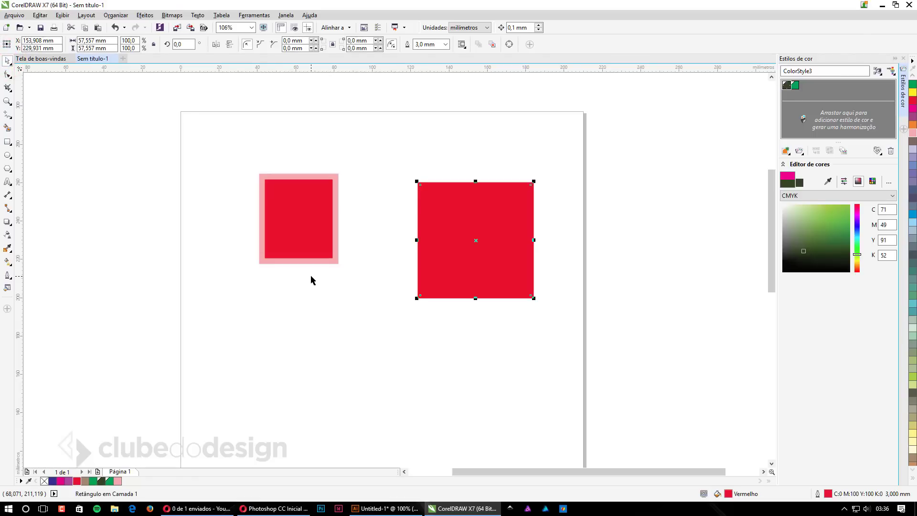
click(285, 16)
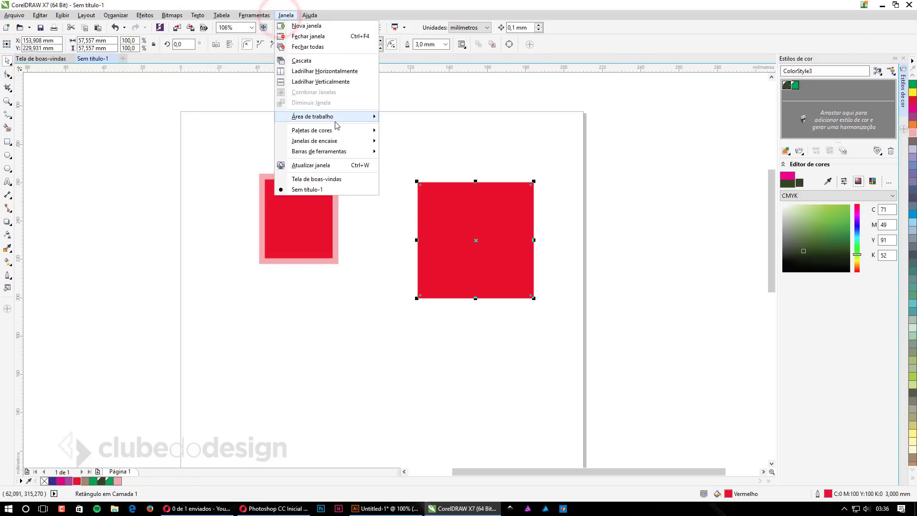
mouse_move(312, 130)
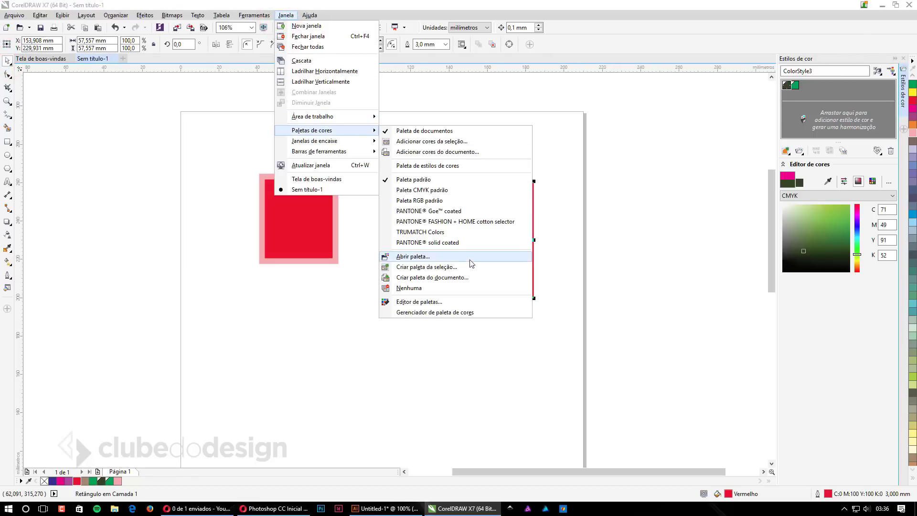
click(445, 260)
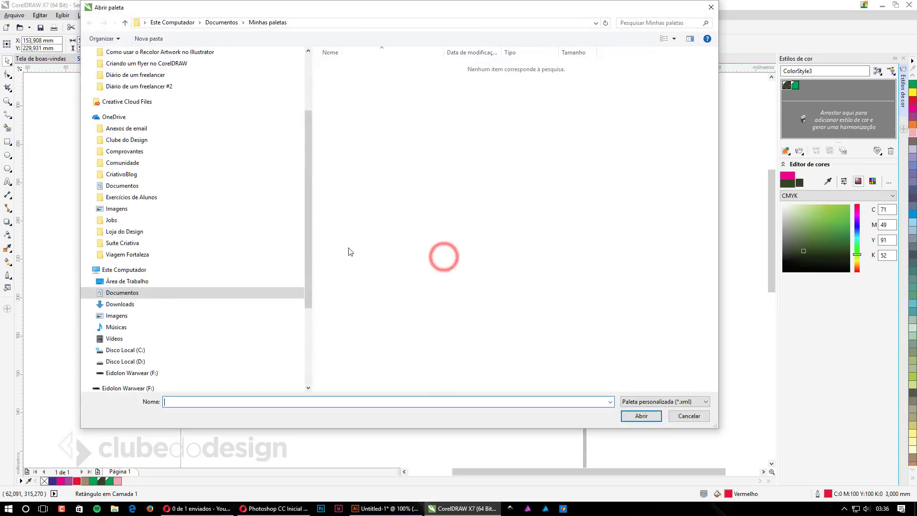
click(695, 402)
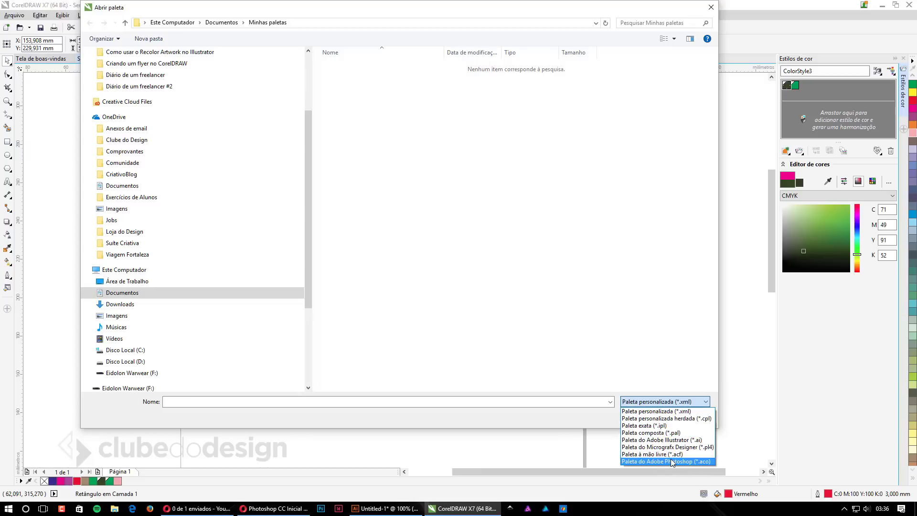
click(620, 246)
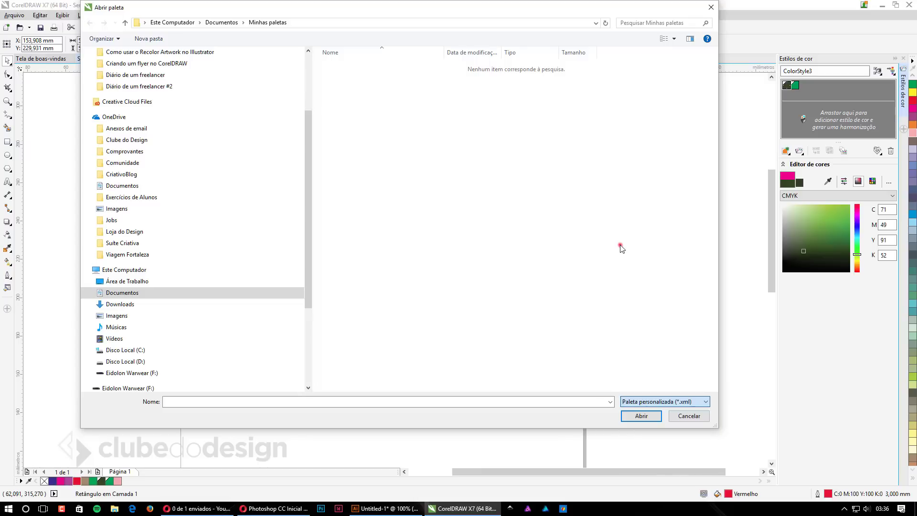
click(687, 416)
drag(509, 252, 475, 252)
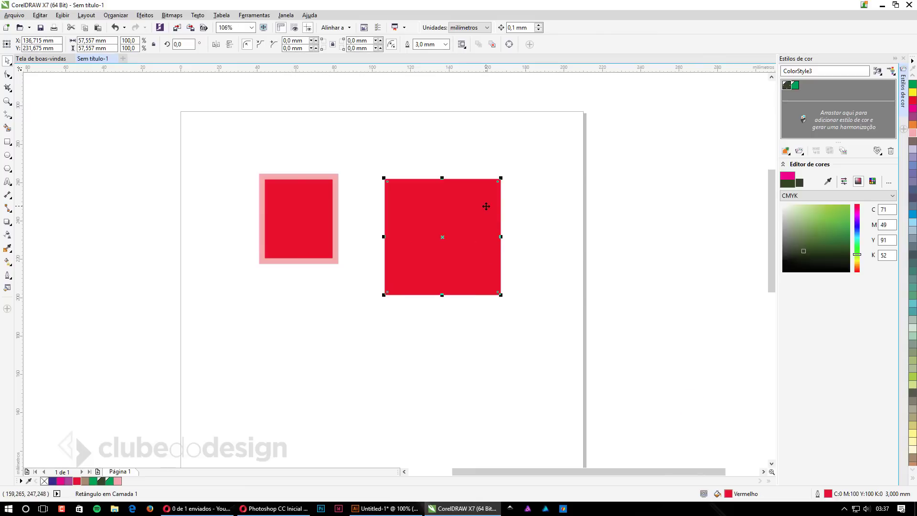